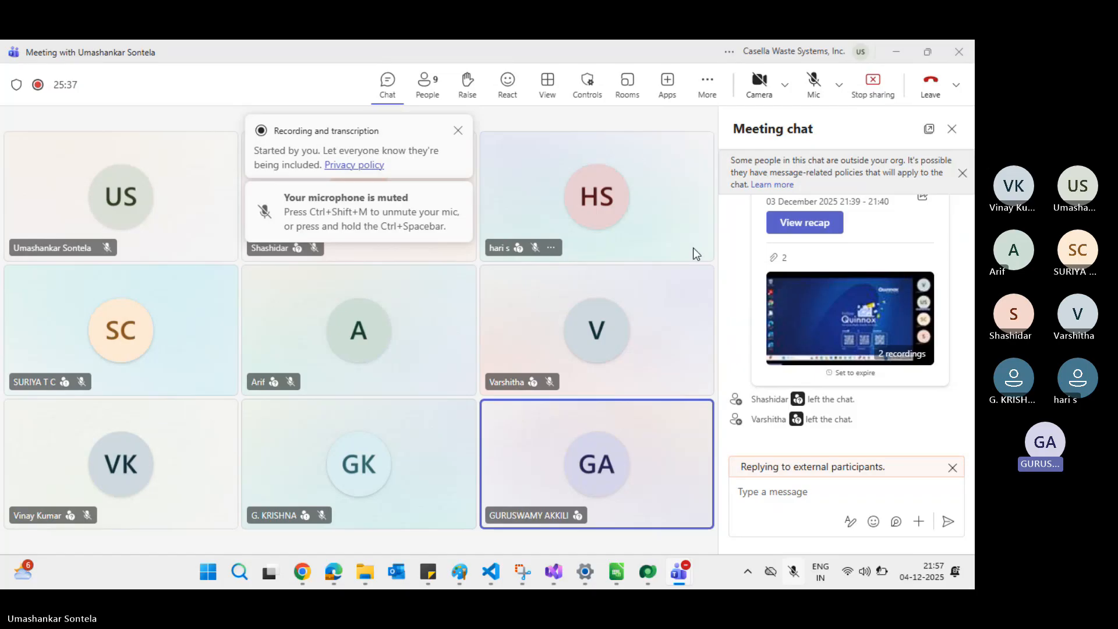
Step: Dismiss the recording notification, close the meeting chat, and unmute the microphone
left_click(595, 516)
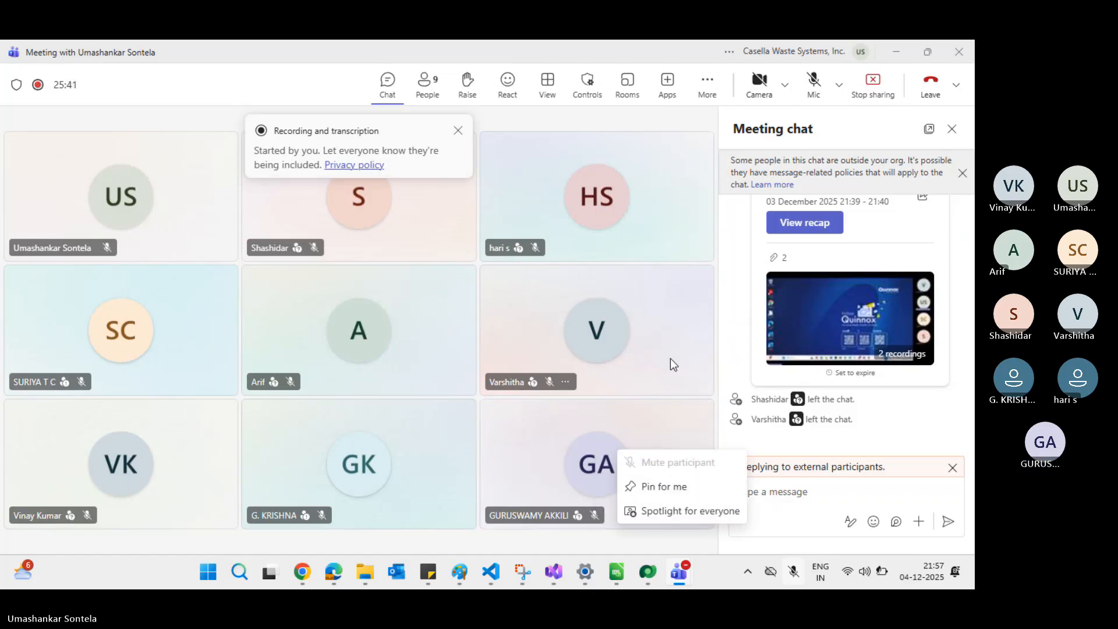
left_click(686, 117)
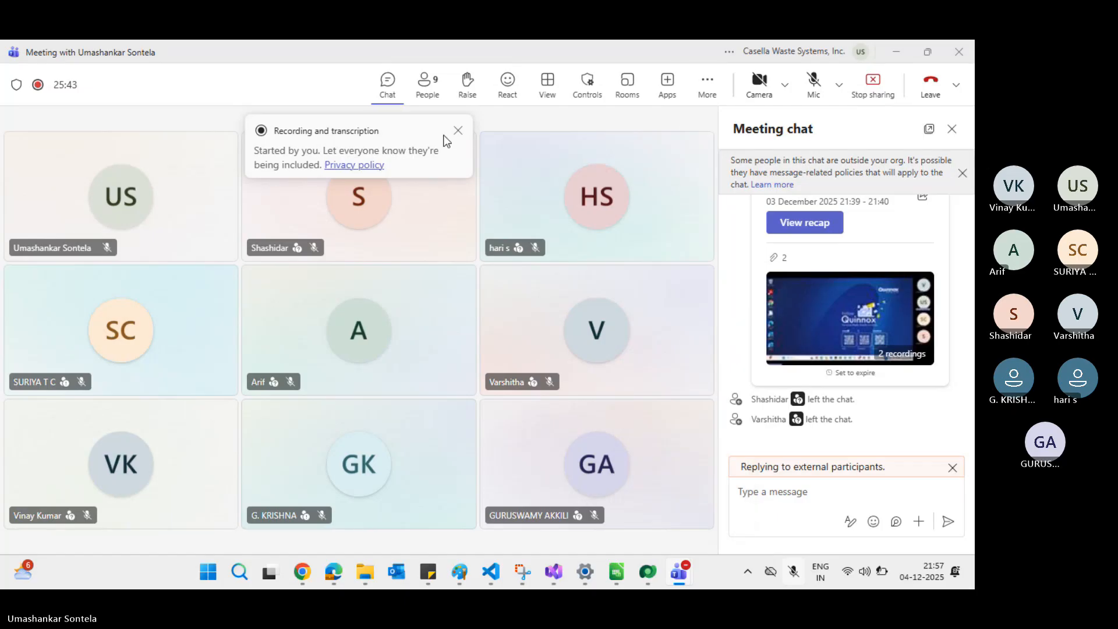
left_click(457, 132)
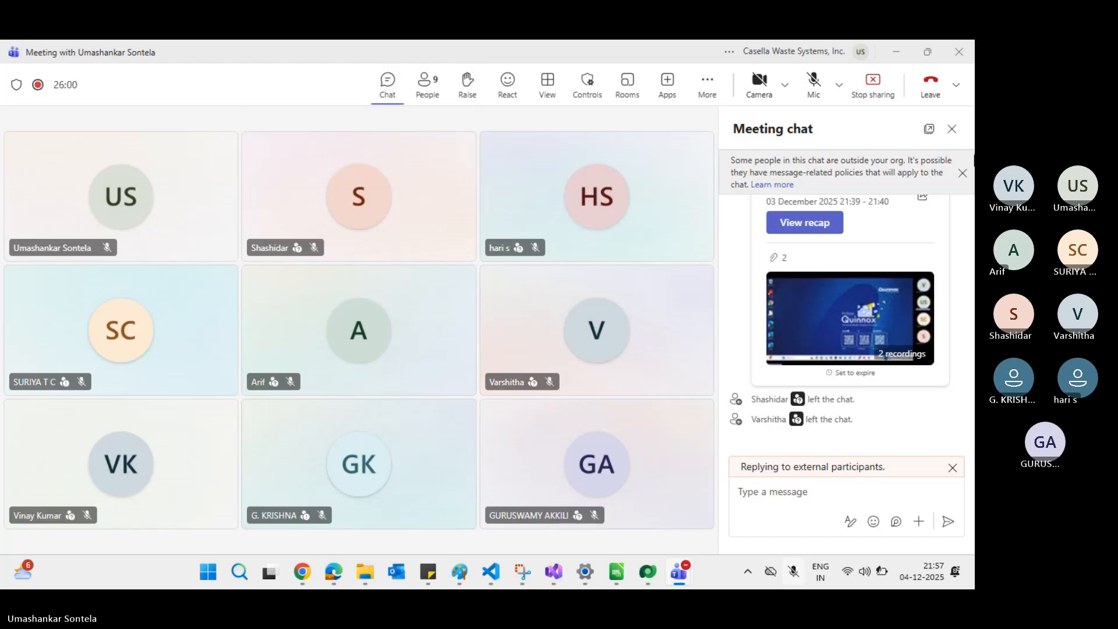
left_click(951, 128)
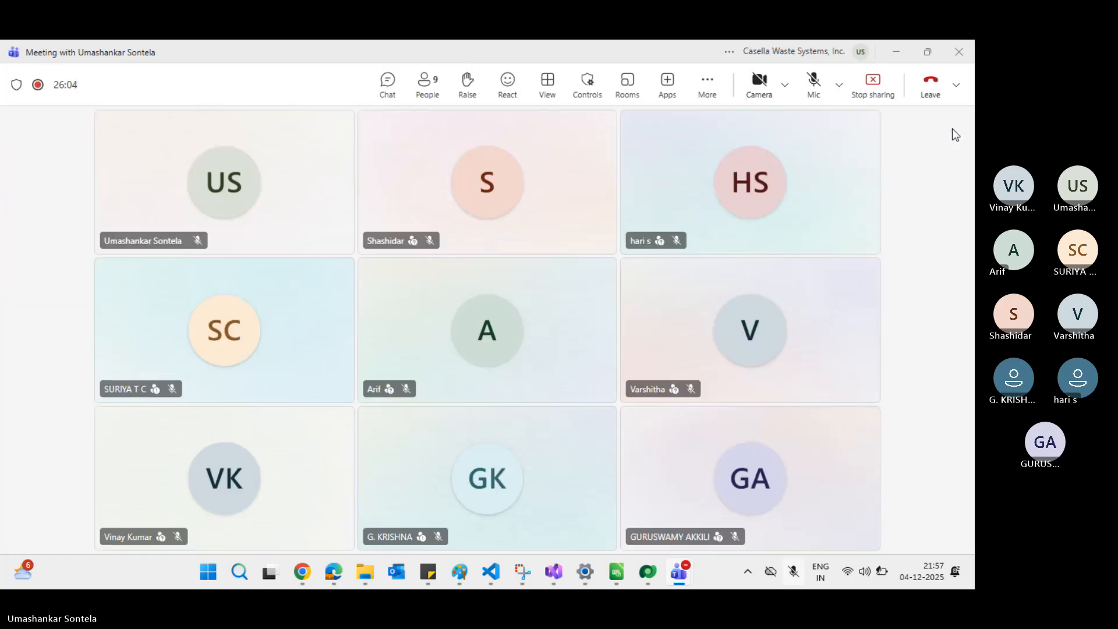
left_click(815, 92)
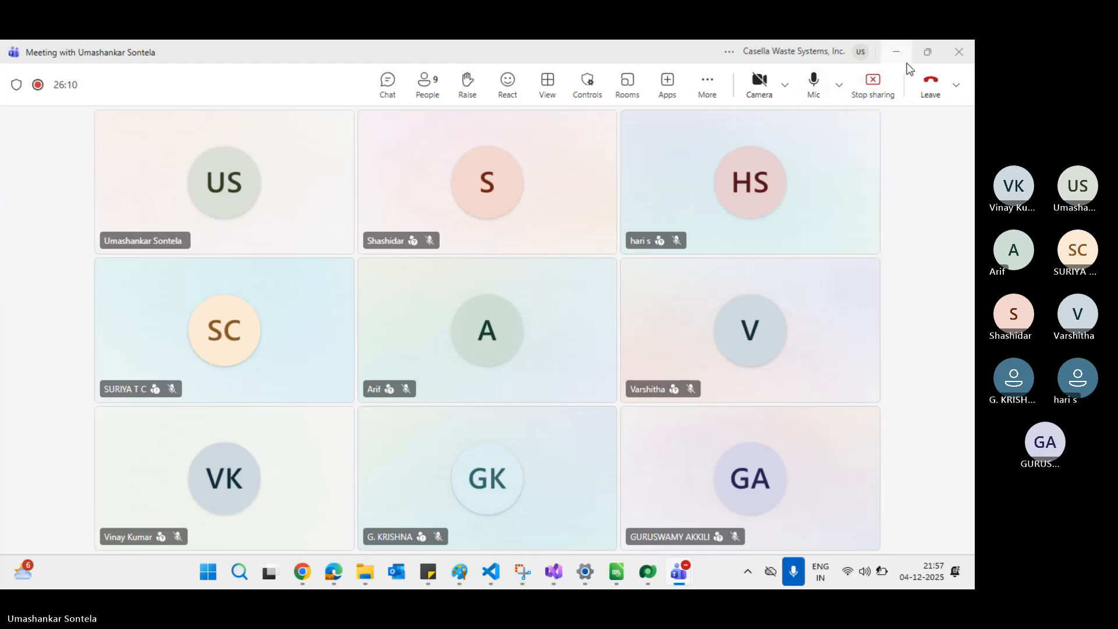
Step: Switch to Power Apps in Chrome and open the School Management System solution in the classic solution editor
key("alt+Tab")
key("alt+Tab")
key("alt+Tab")
key("alt+Tab")
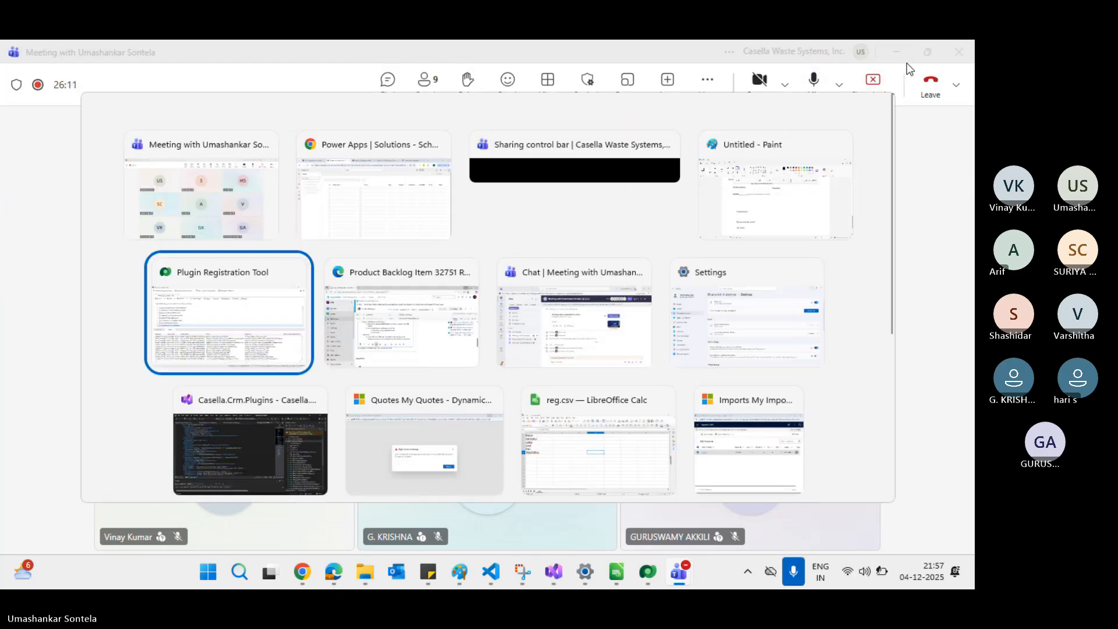
key("alt+Tab")
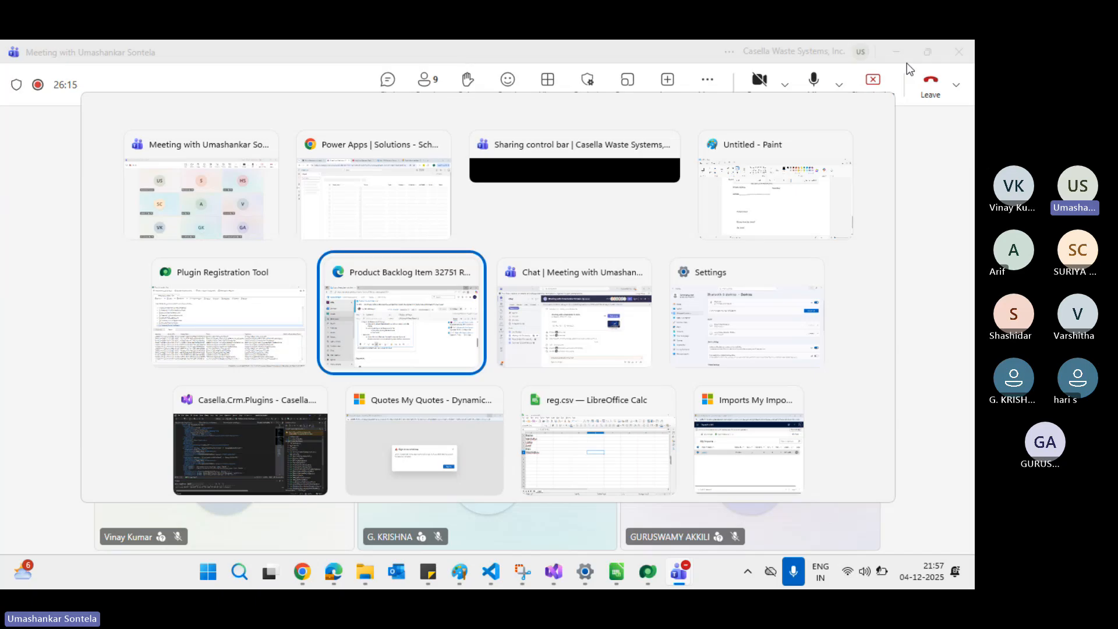
key("alt+Up")
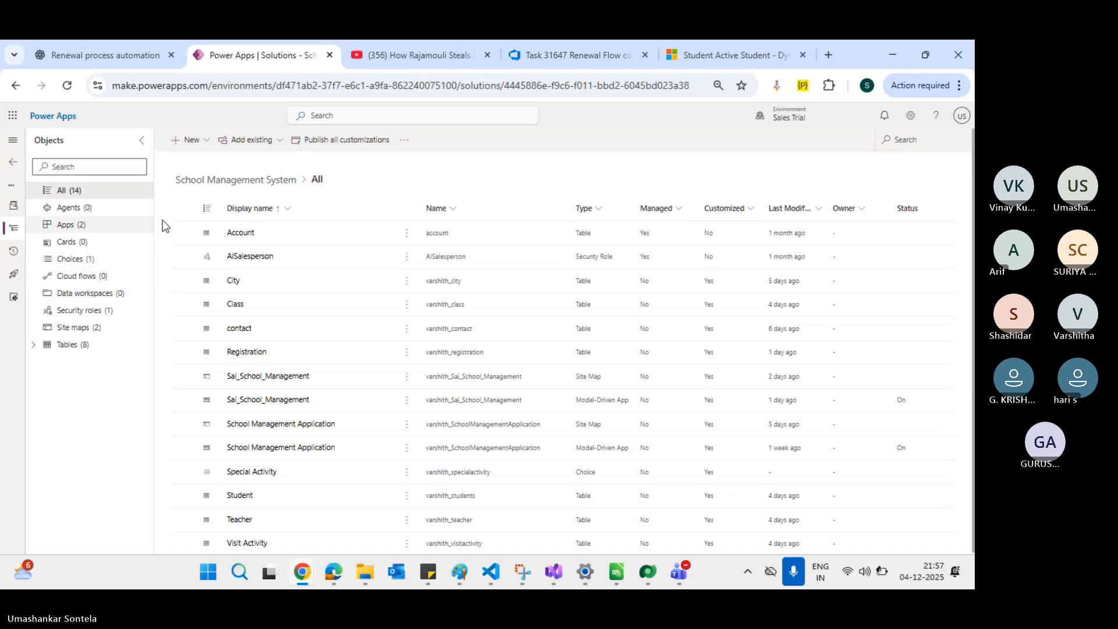
left_click(404, 143)
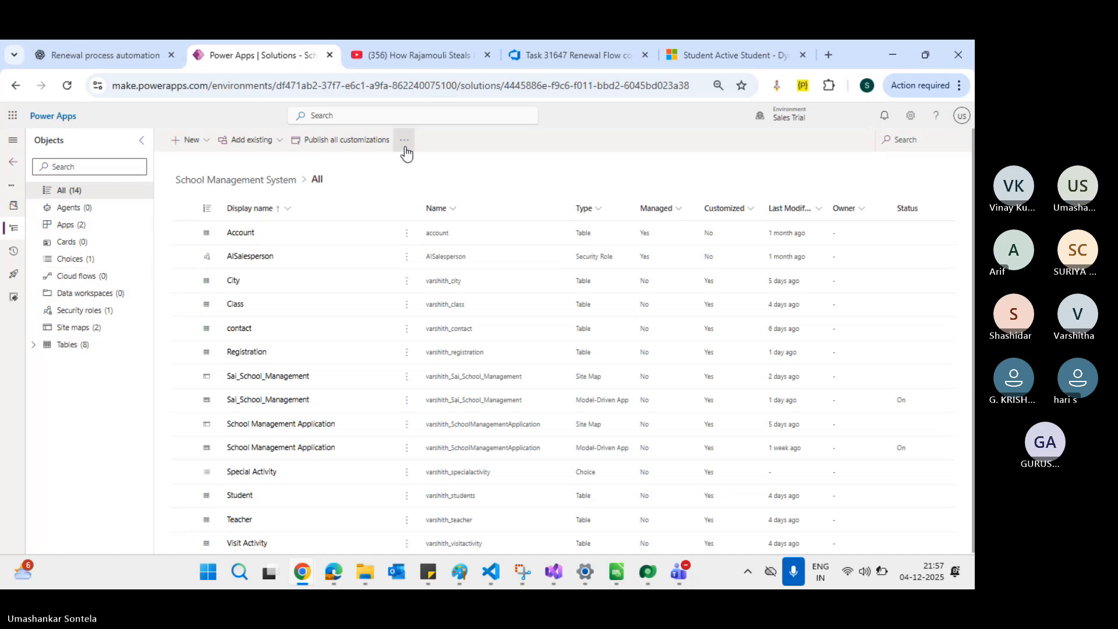
left_click(428, 165)
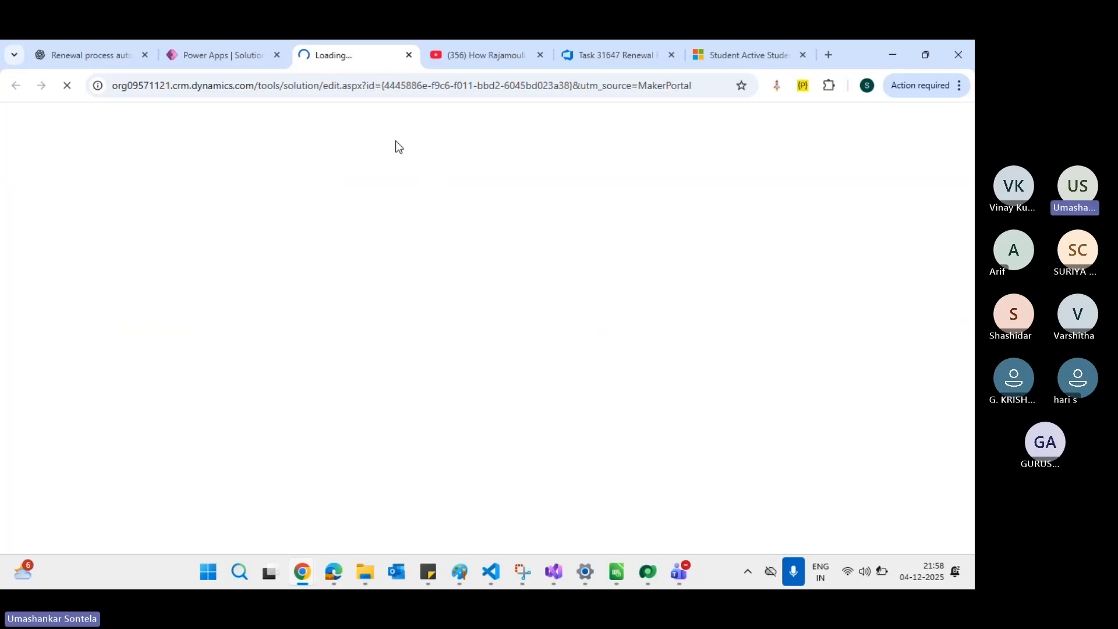
Step: Mute and unmute the microphone in the Teams meeting, and return to the classic solution page in Chrome
key("alt+Tab")
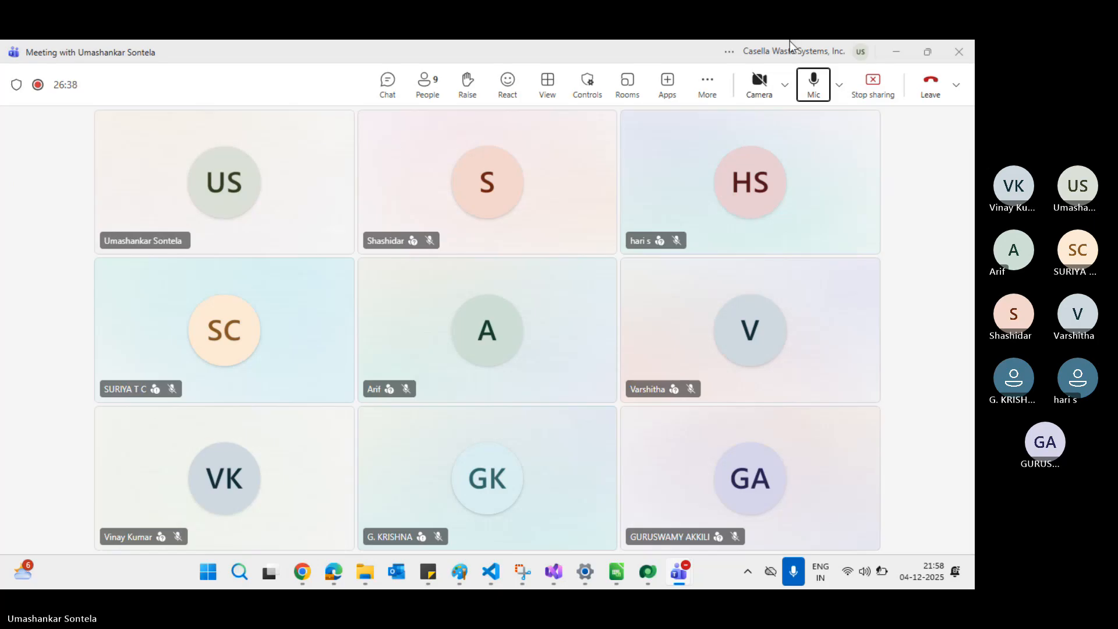
left_click(819, 93)
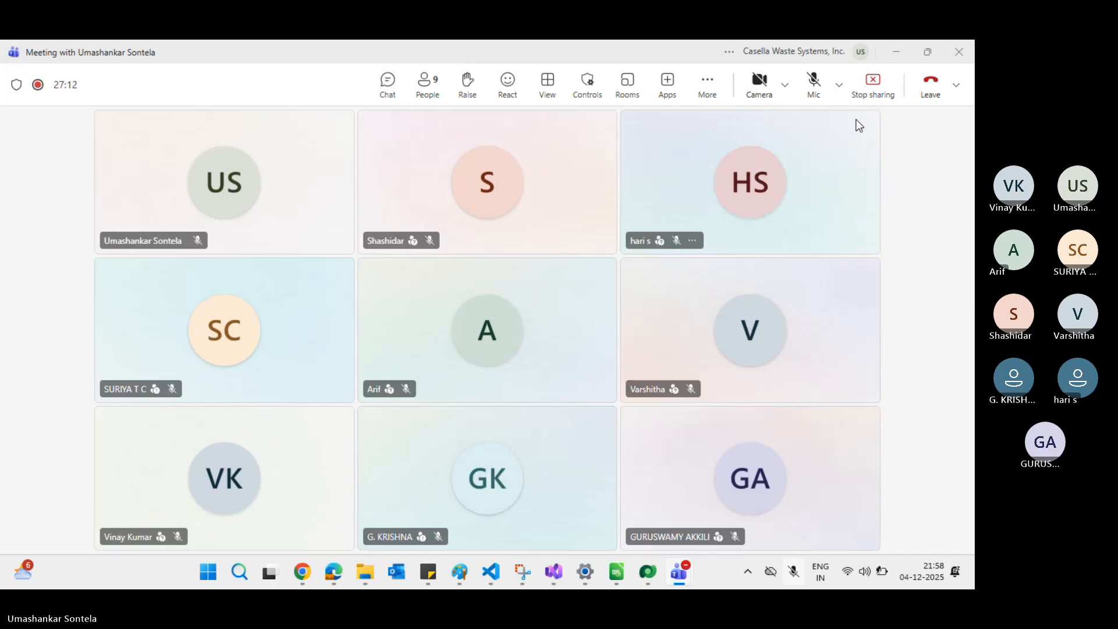
left_click(814, 85)
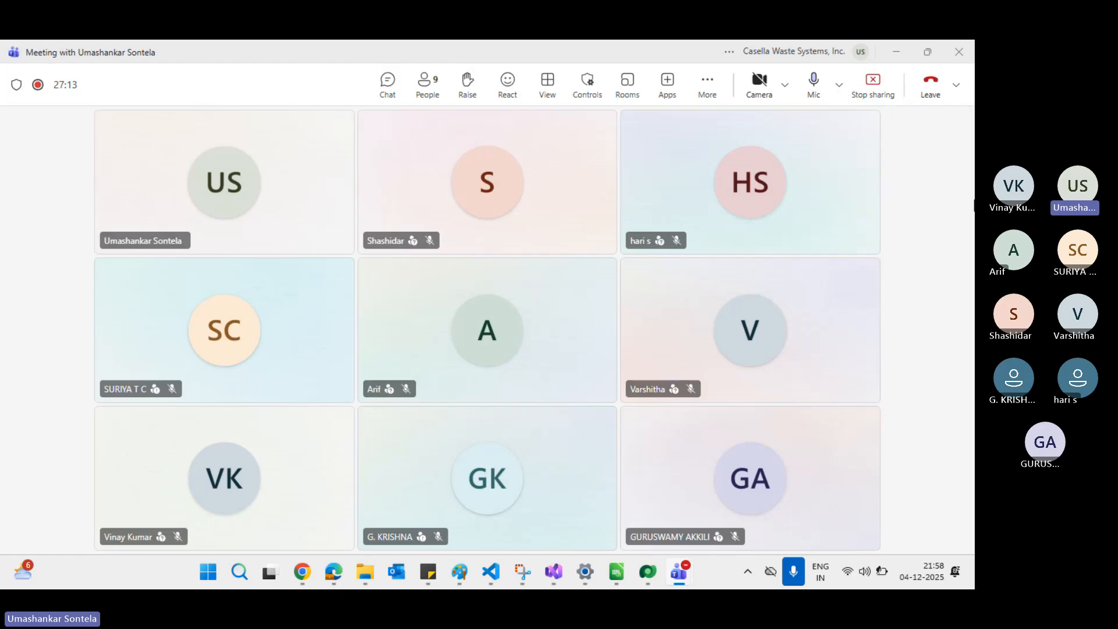
key("alt+Tab")
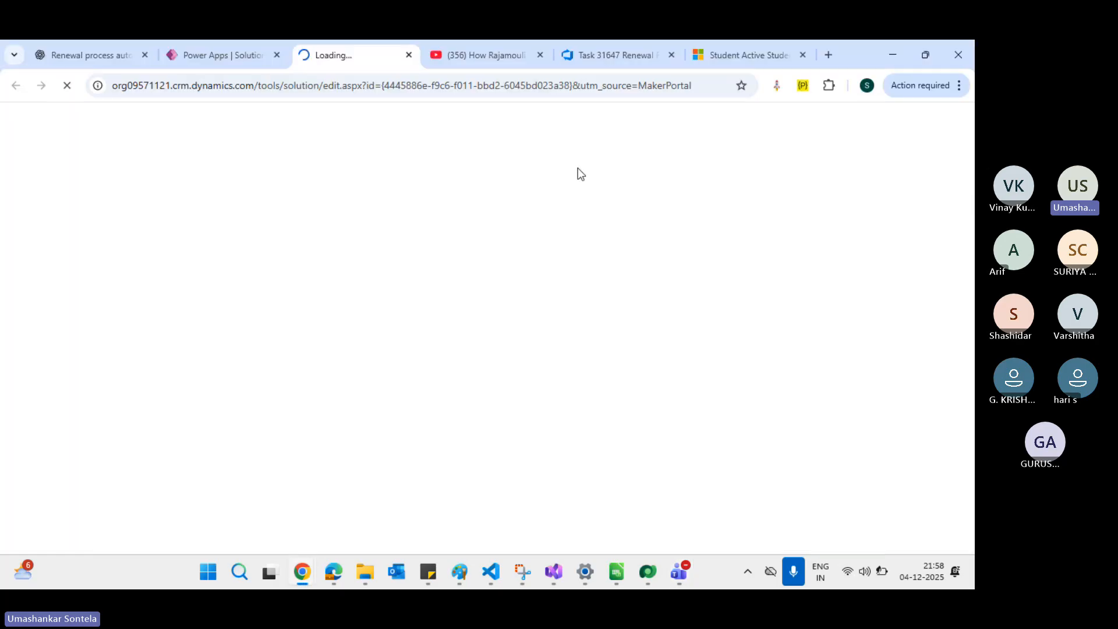
Step: Expand the solution's entities and open the list of views for the Registration entity
left_click(478, 89)
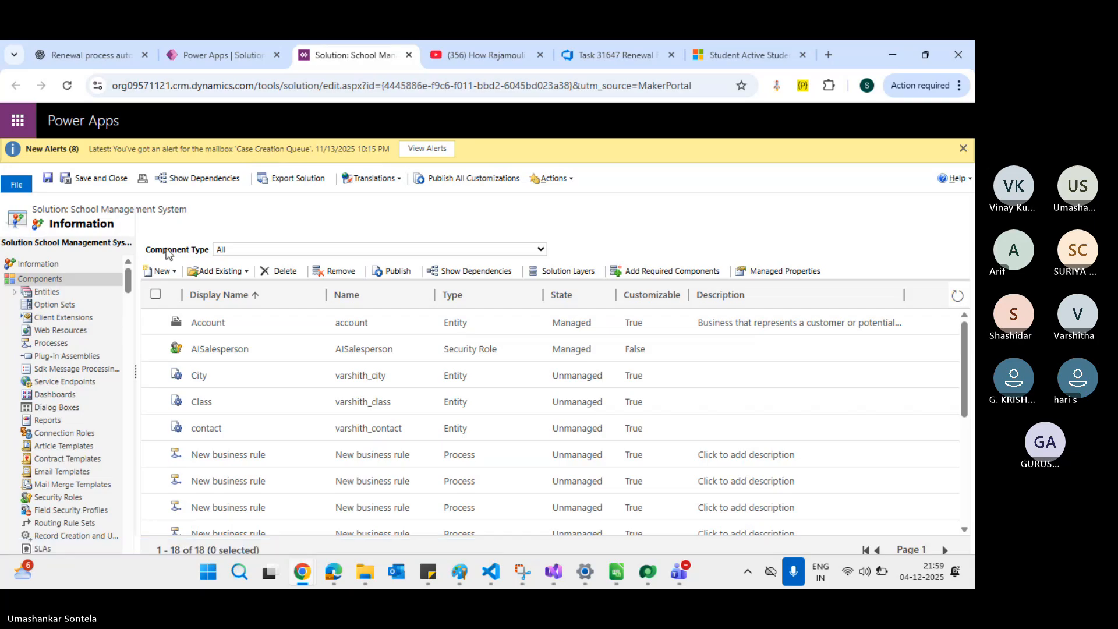
left_click(14, 292)
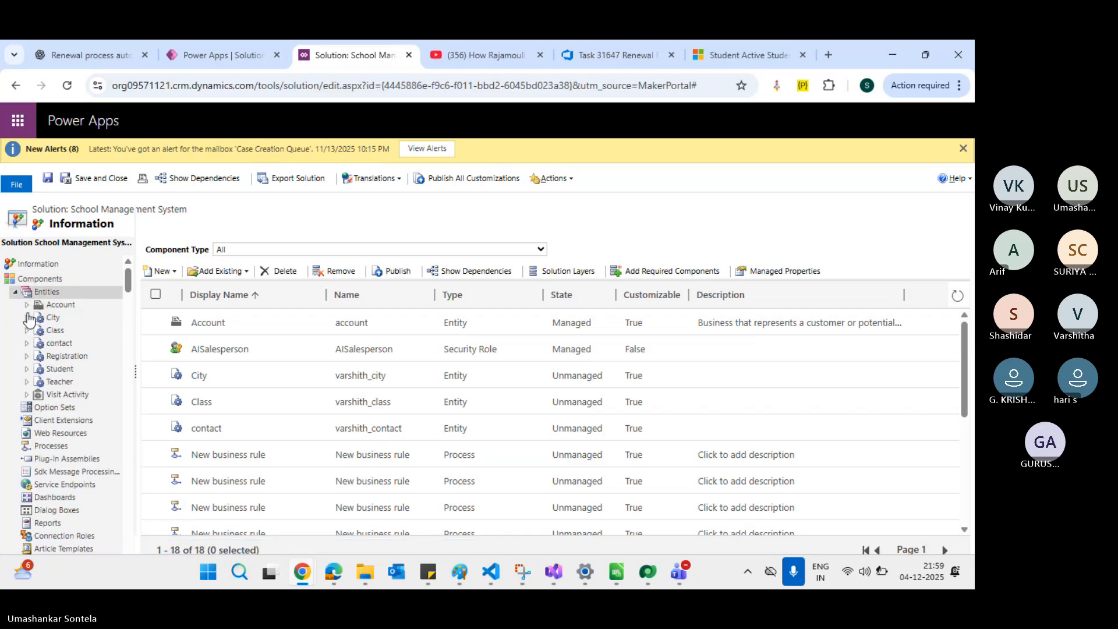
left_click(26, 356)
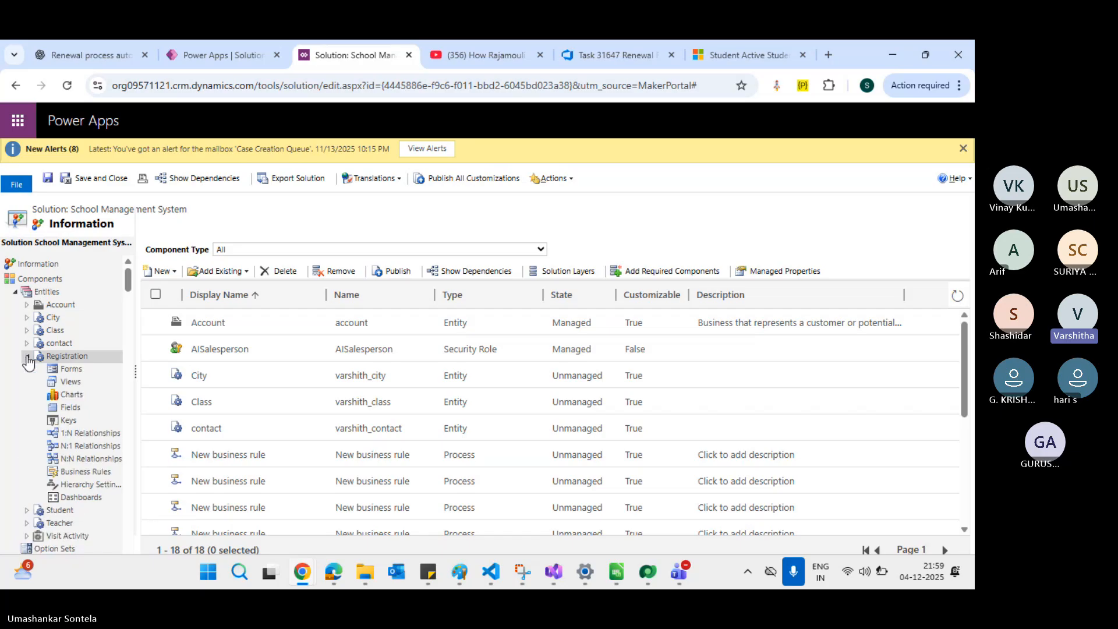
left_click(86, 384)
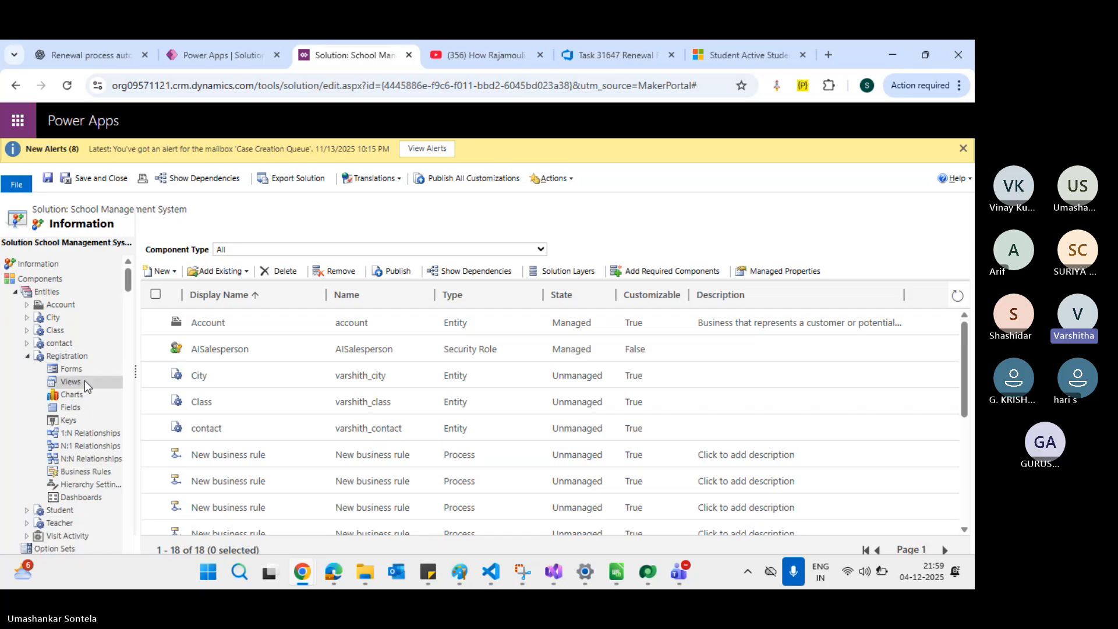
Step: Collapse Registration and show the Student entity's views, followed by its system charts
left_click(28, 356)
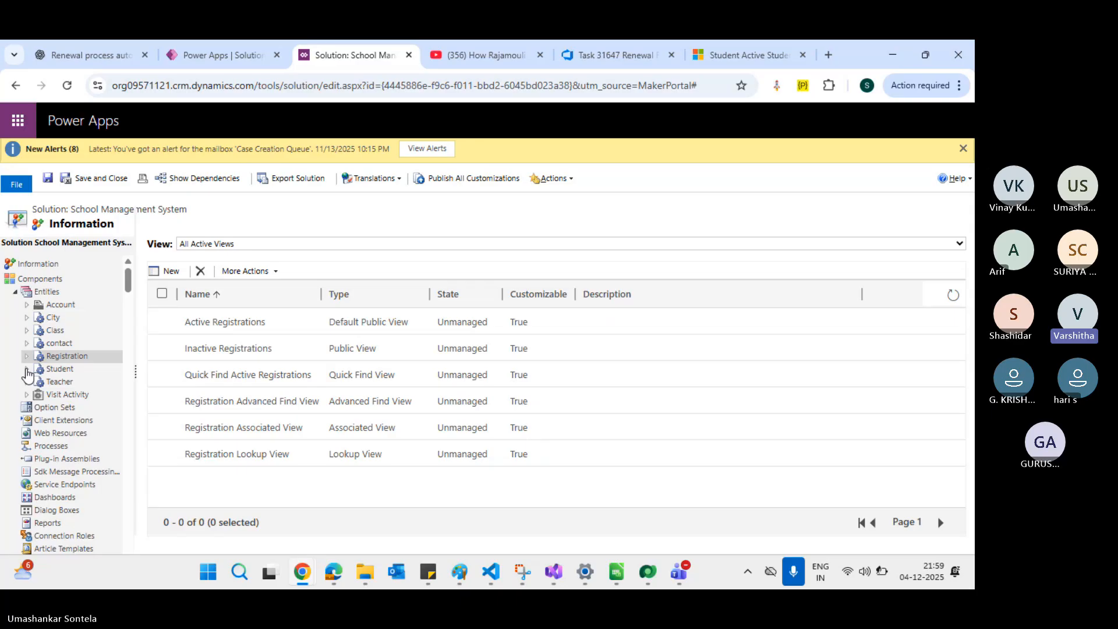
left_click(27, 369)
left_click(70, 395)
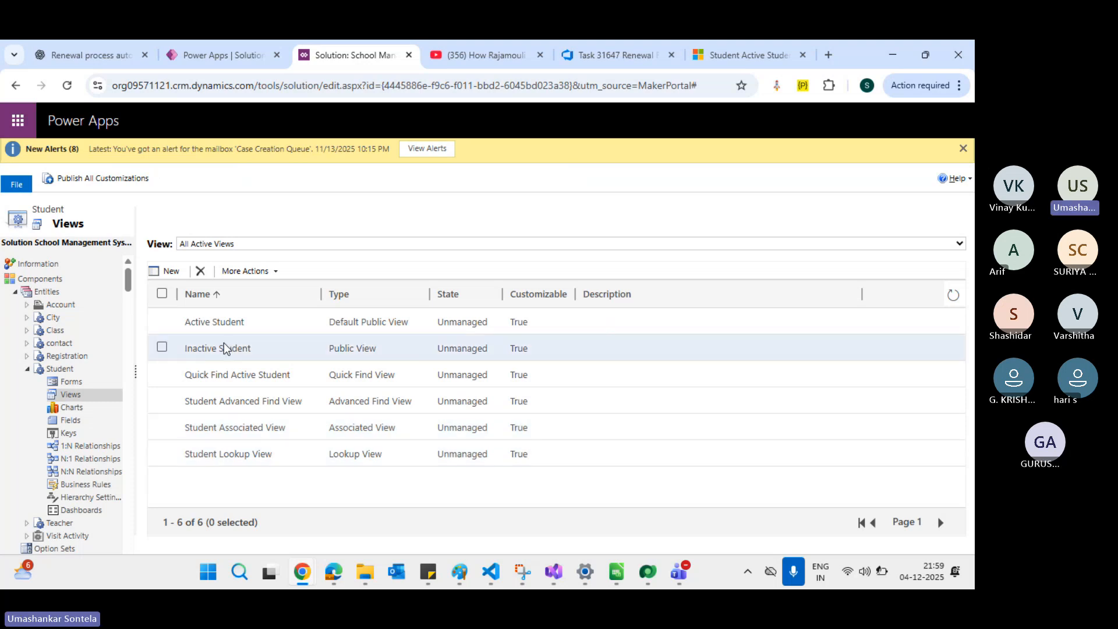
left_click(250, 328)
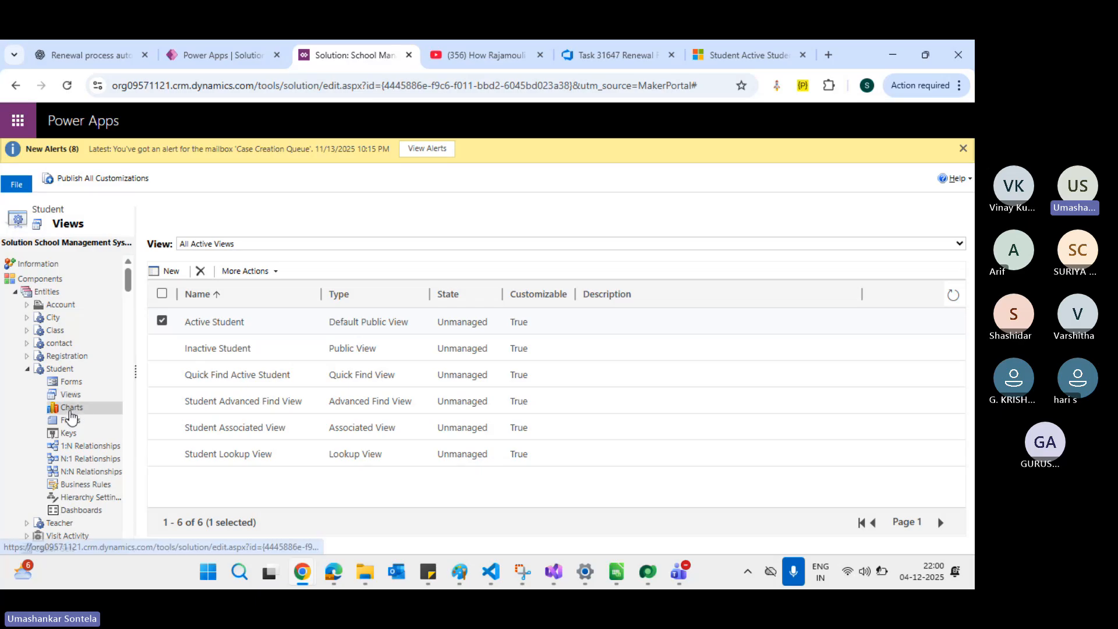
left_click(70, 410)
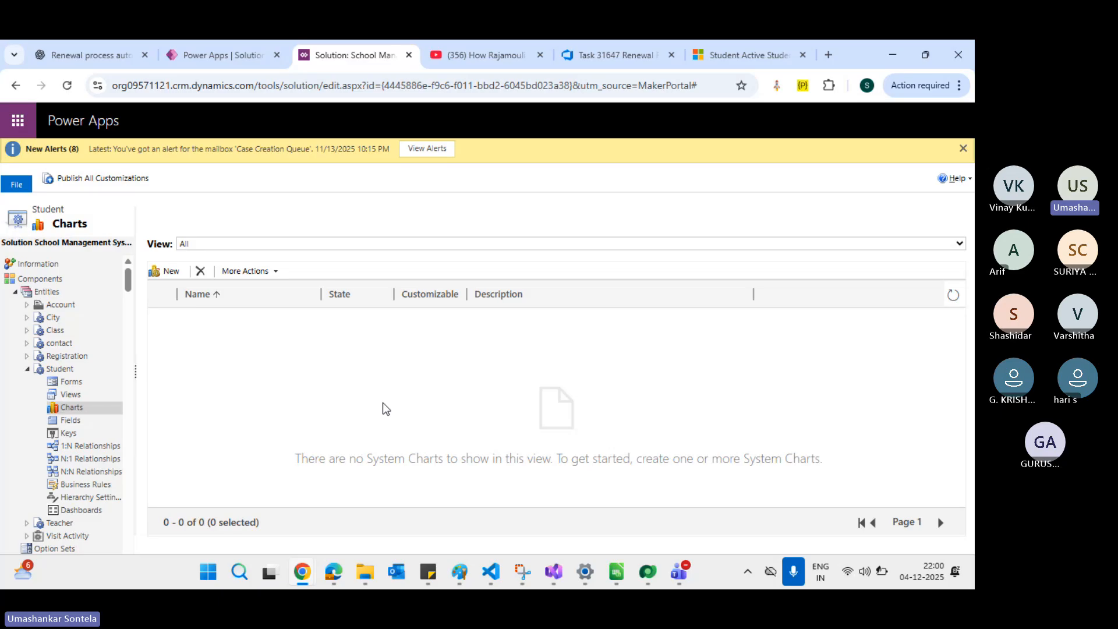
Step: Switch to Paint and add the text "Charts" below and to the right of the Sec Email label
key("alt+Tab")
key("alt+Tab")
key("alt+Tab")
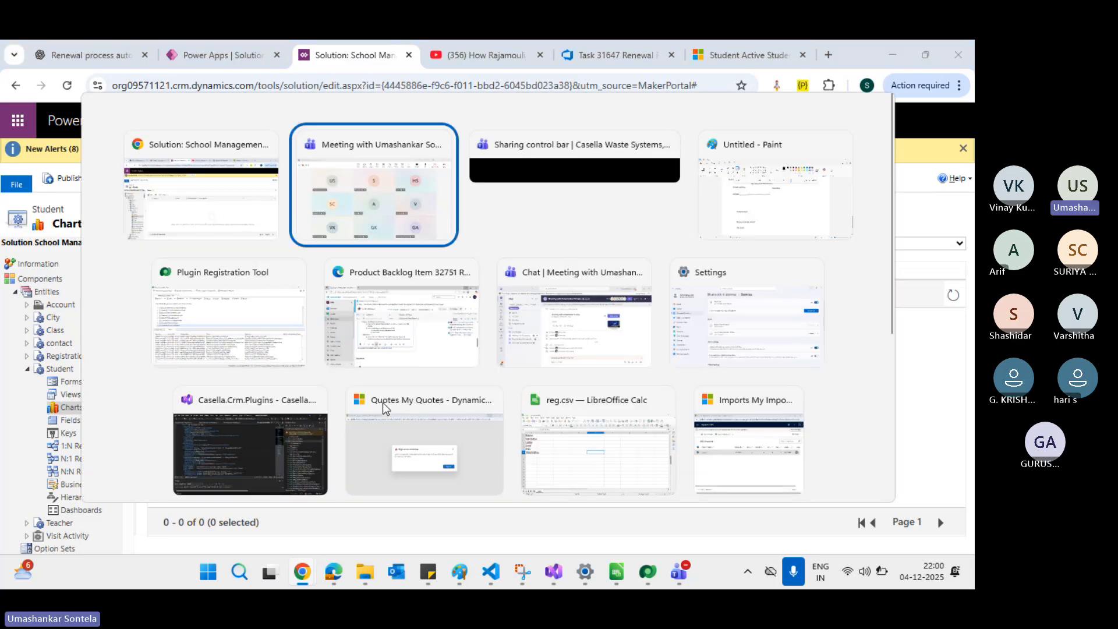
key("alt+Tab")
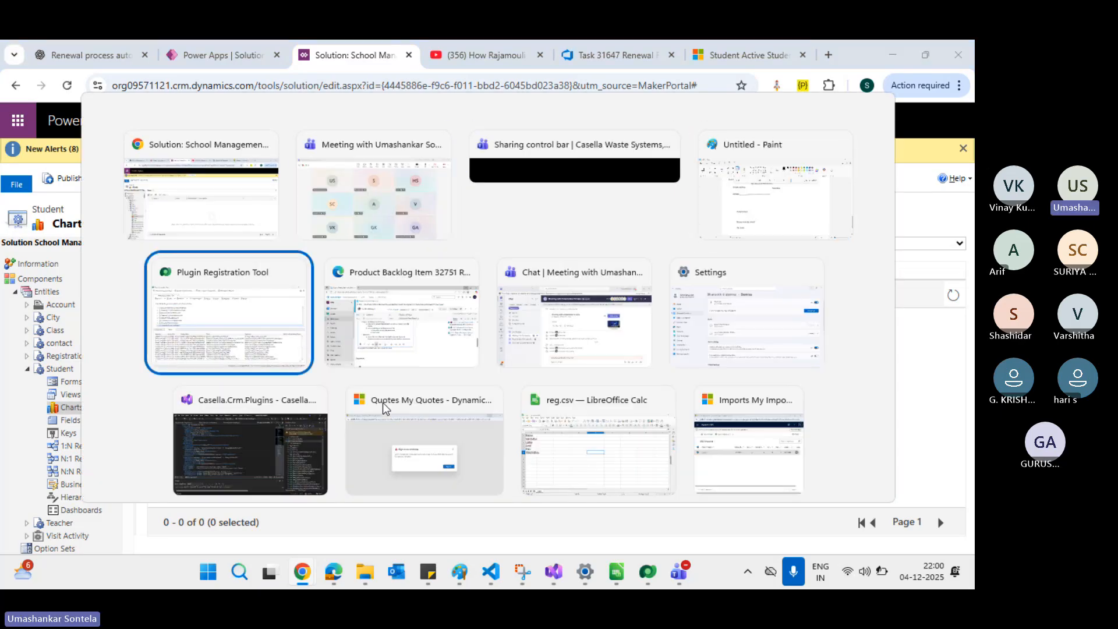
key("alt+shift+Tab")
scroll(369, 439, "down", 2)
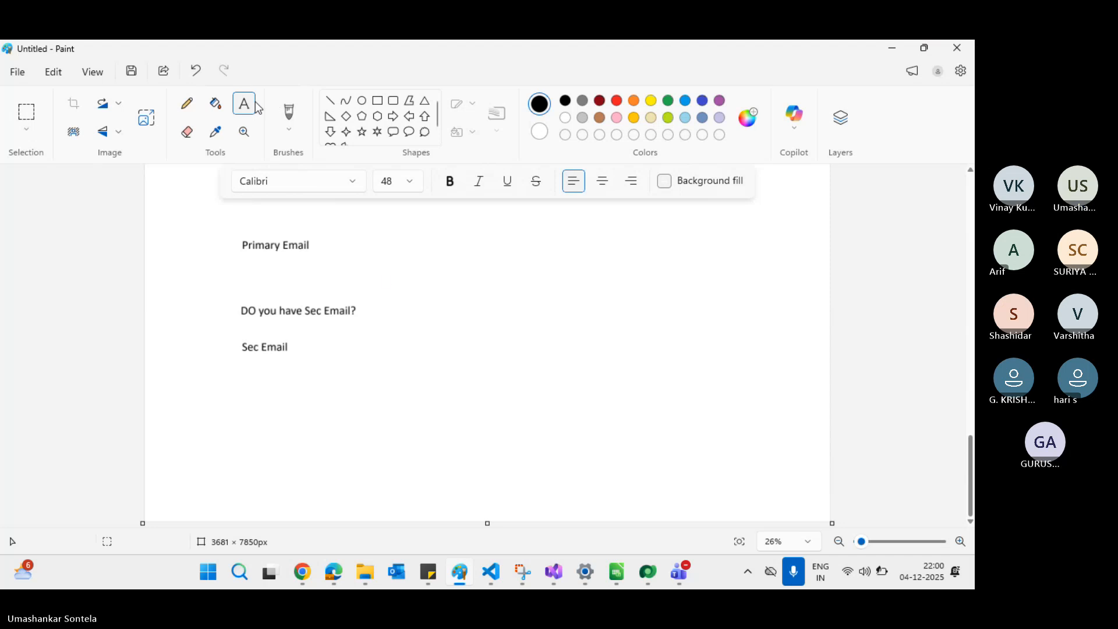
left_click(416, 384)
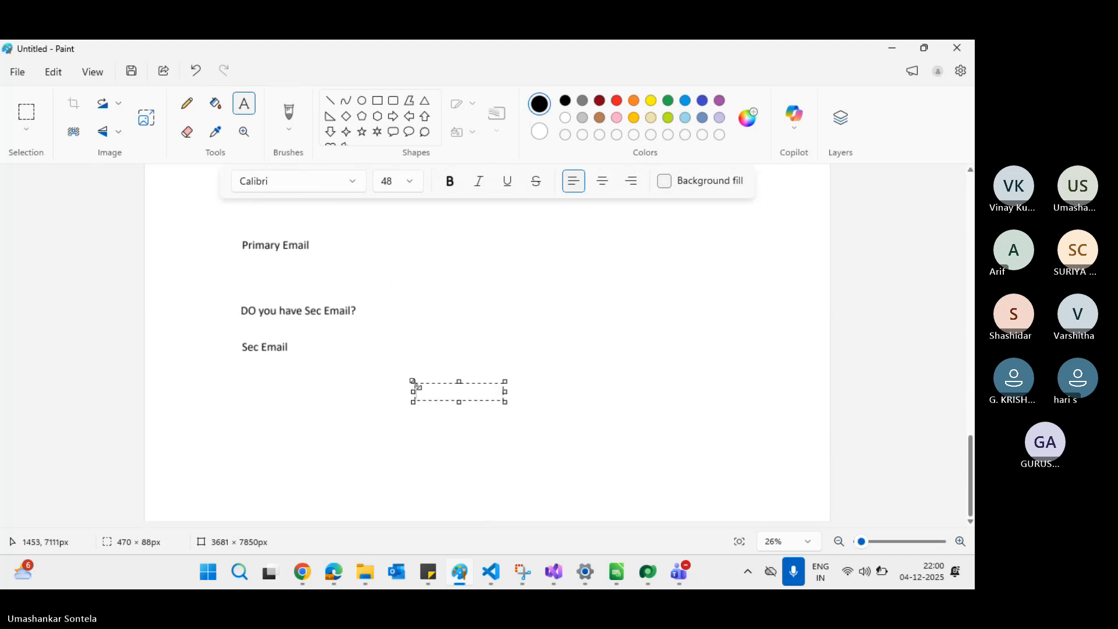
type("Charts")
left_click(549, 372)
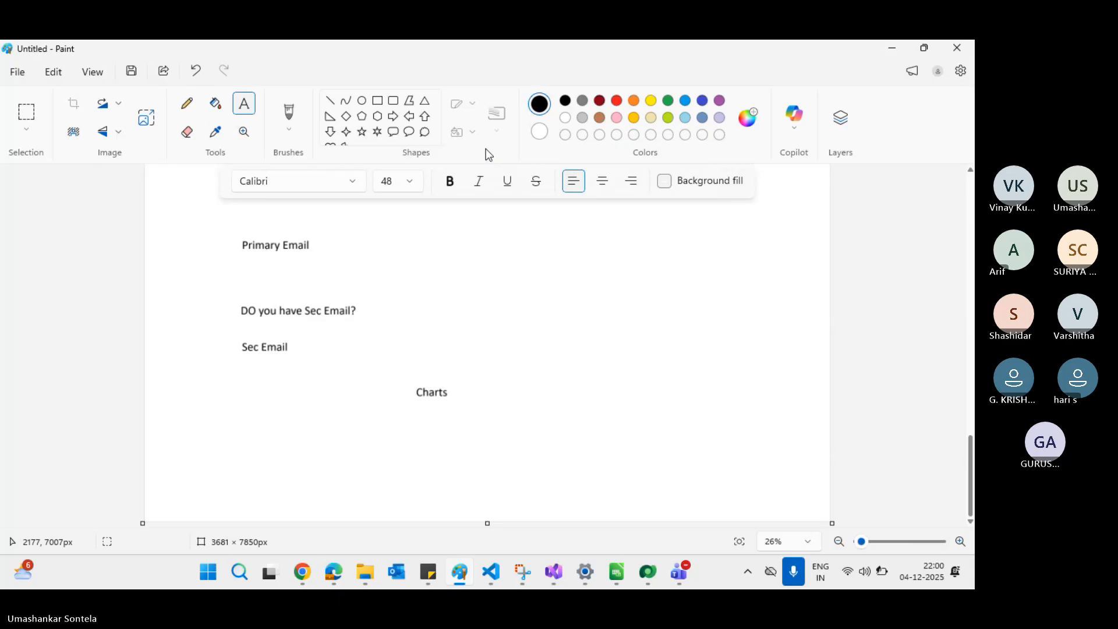
Step: Draw a rounded rectangle around the "Charts" text
left_click(395, 102)
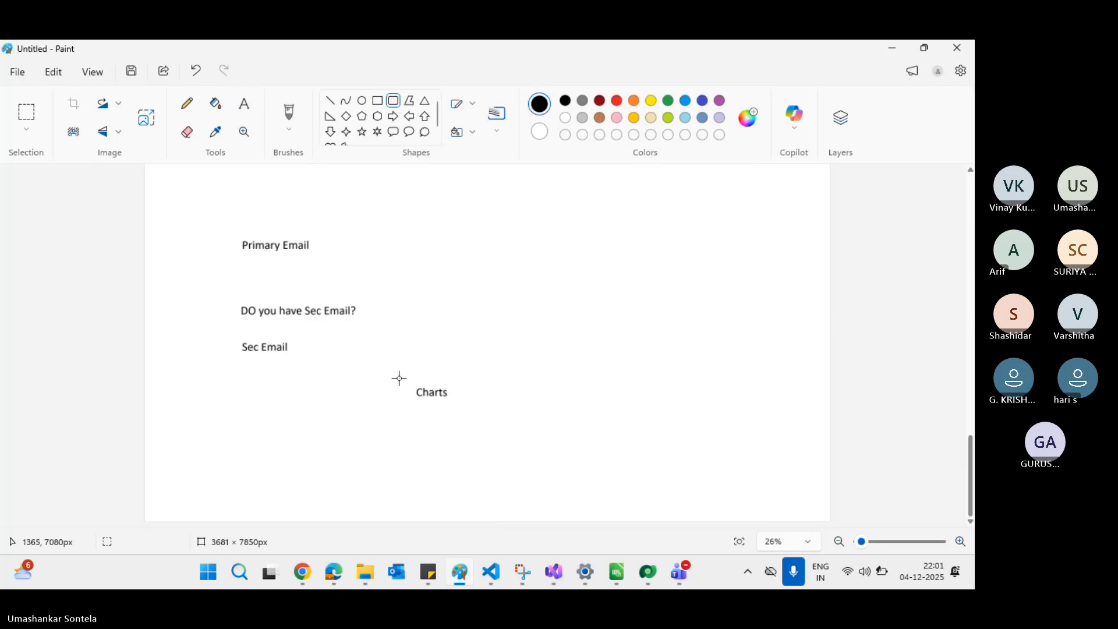
left_click_drag(398, 378, 462, 413)
left_click(595, 370)
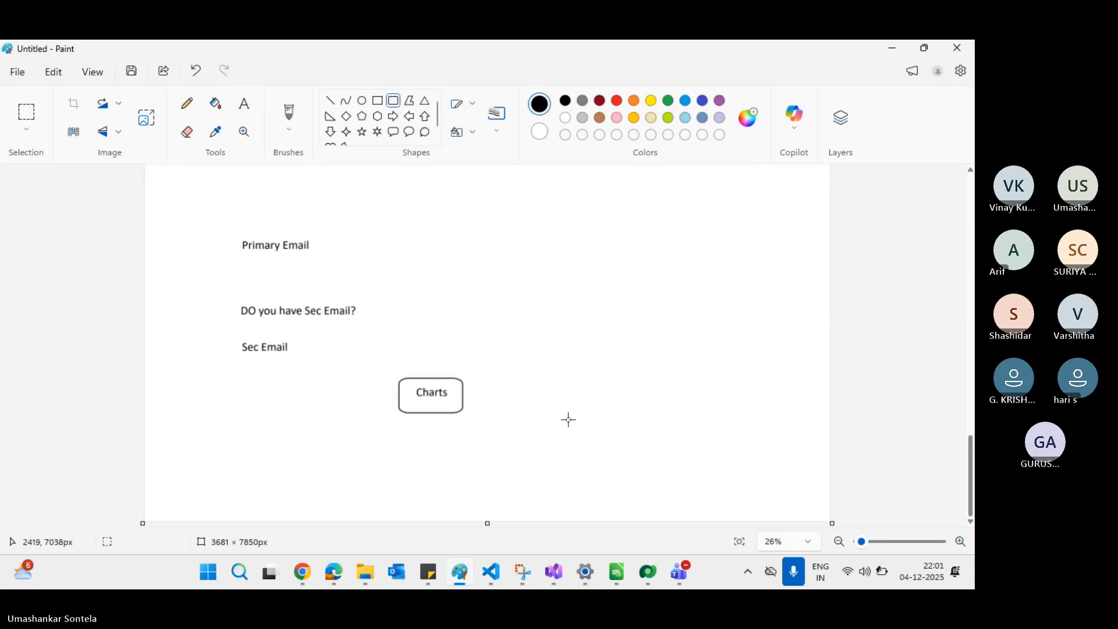
Step: Extend the canvas downward to a size of 3681 × 9635 px, making blank space below the Charts box
left_click_drag(485, 524, 472, 583)
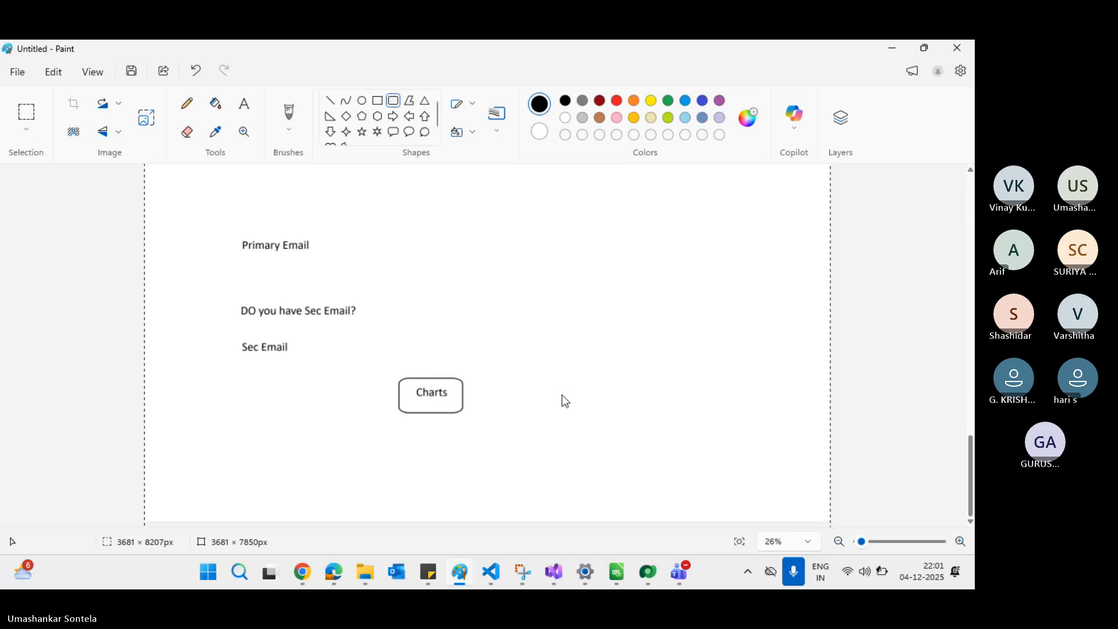
left_click_drag(488, 523, 493, 584)
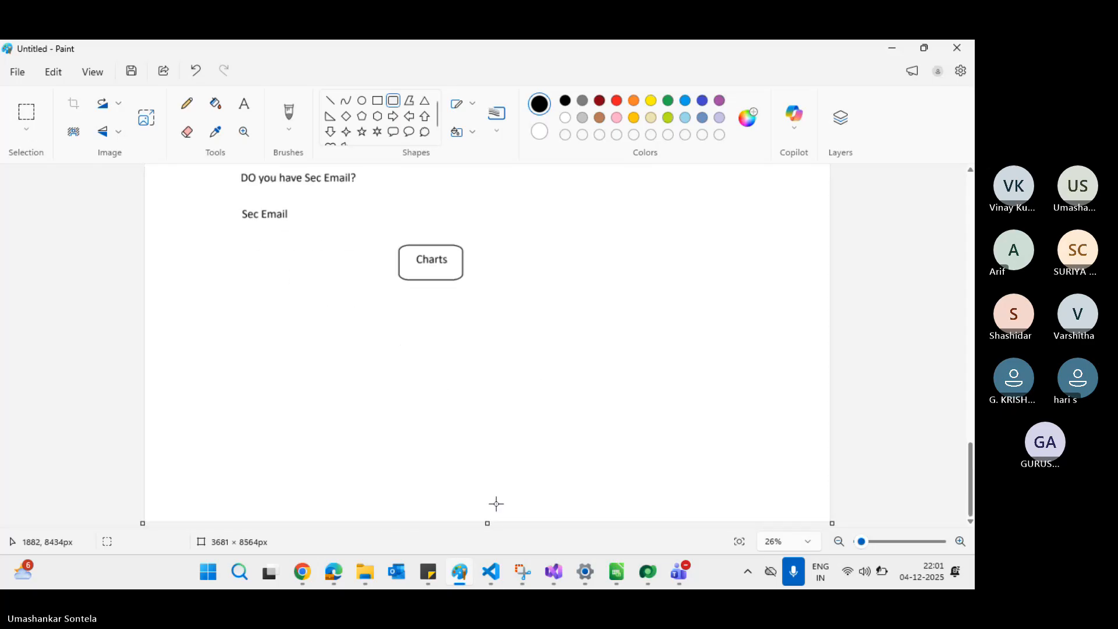
left_click_drag(487, 523, 492, 577)
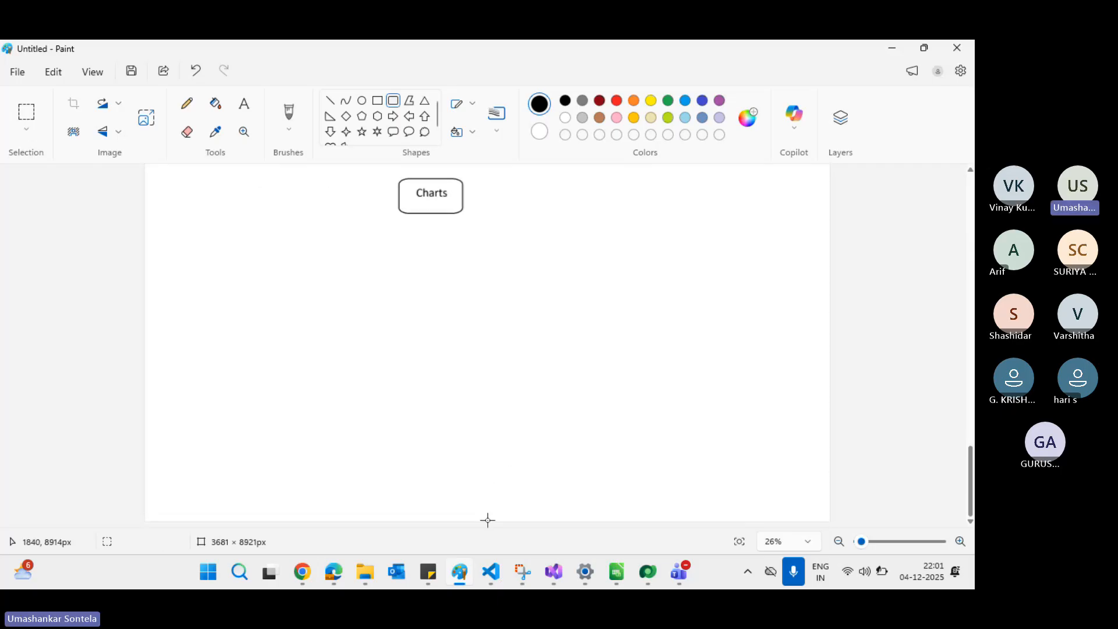
left_click_drag(487, 519, 492, 575)
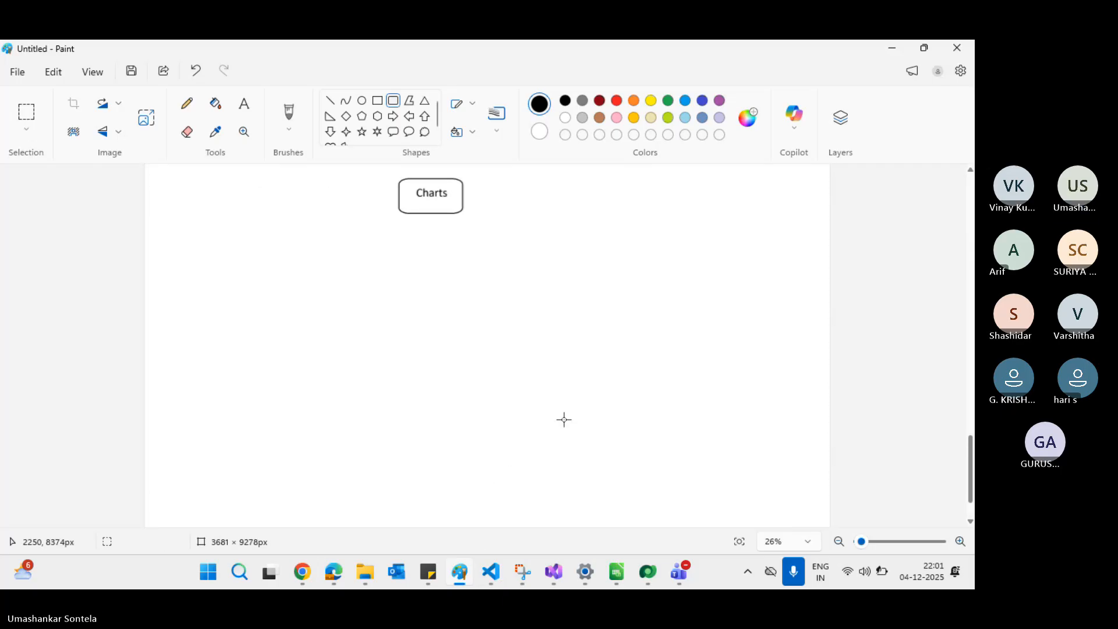
scroll(564, 419, "down", 3)
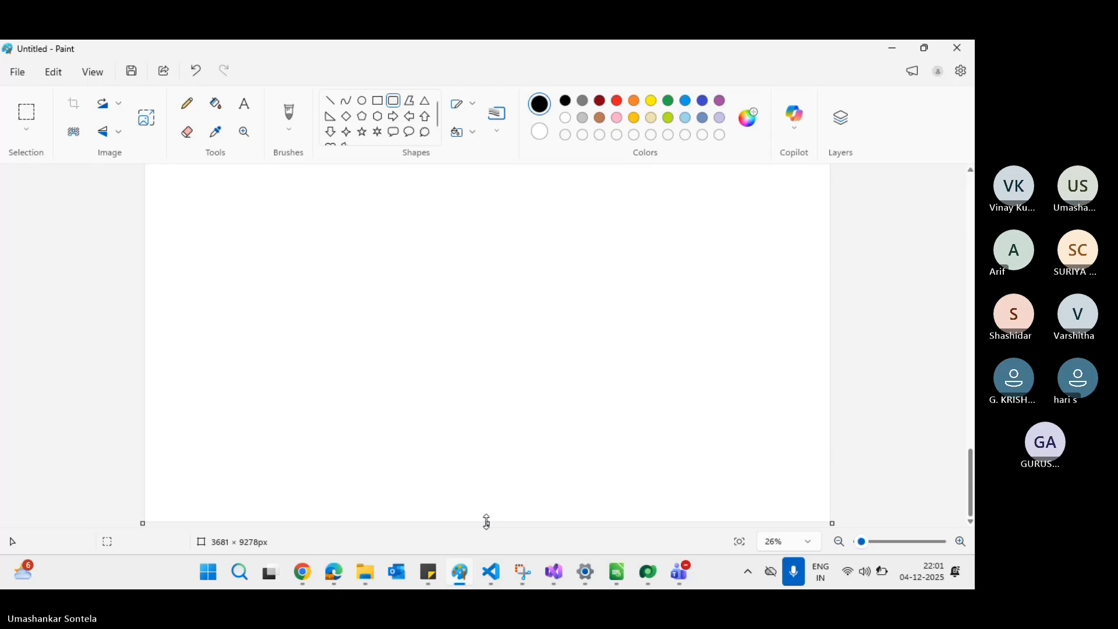
left_click_drag(486, 520, 492, 575)
scroll(548, 348, "up", 5)
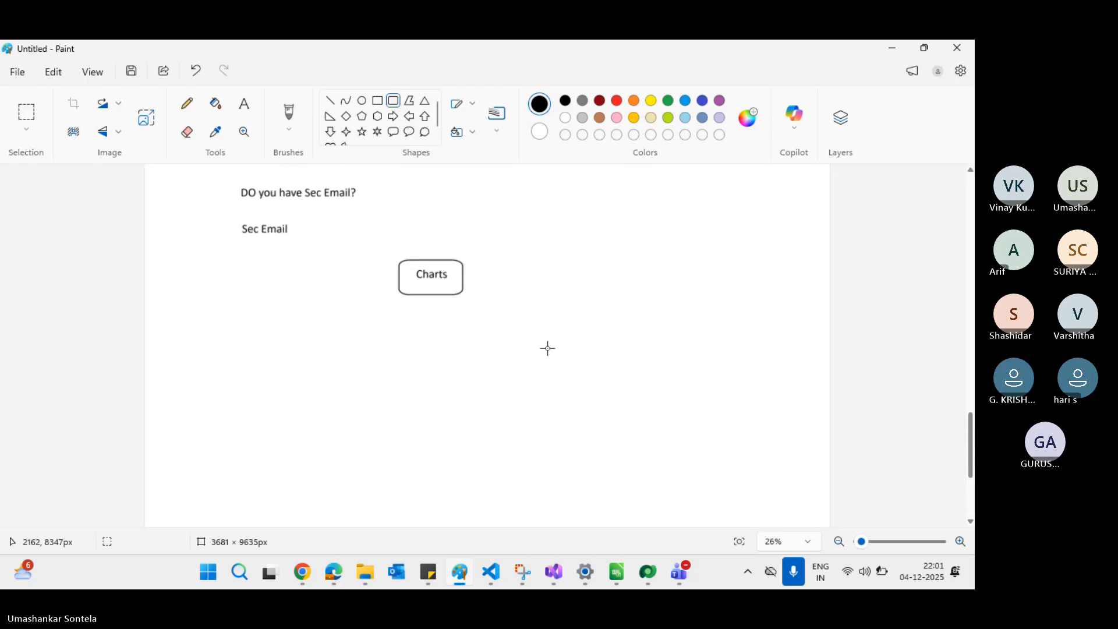
Step: Draw two straight lines branching diagonally down from the bottom of the Charts box, the left one about 276 × 398 px
scroll(548, 348, "up", 1)
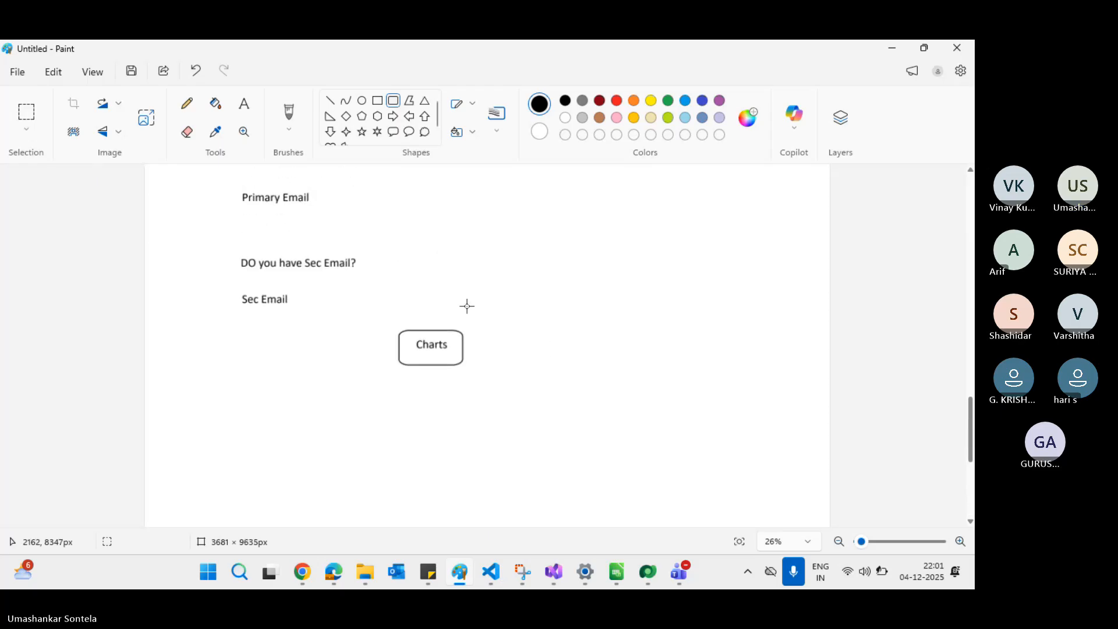
left_click(331, 102)
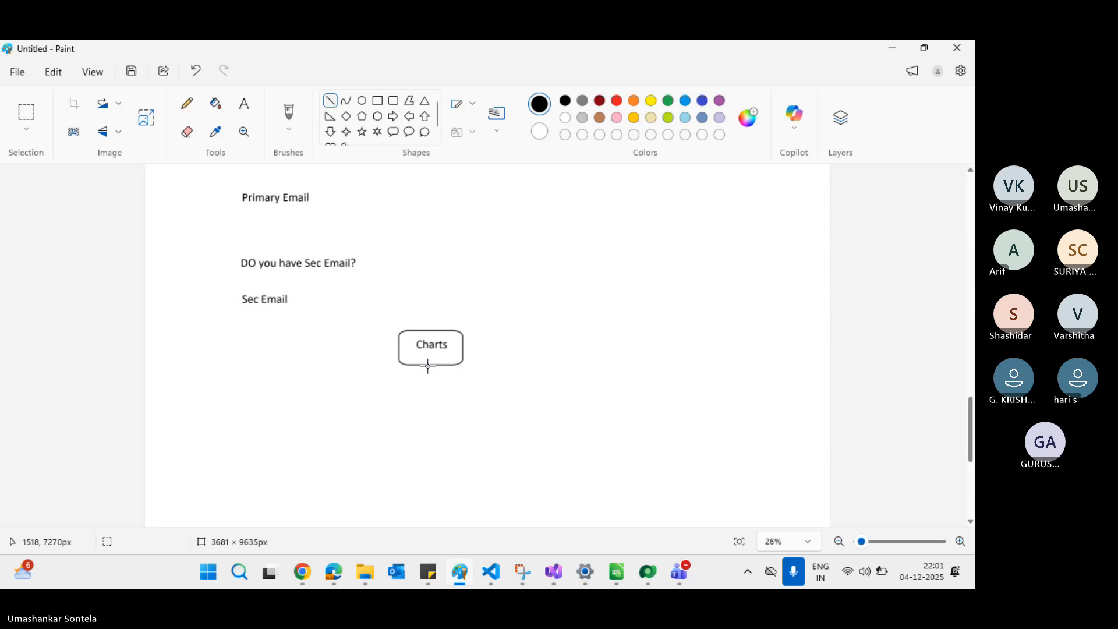
left_click_drag(428, 366, 376, 441)
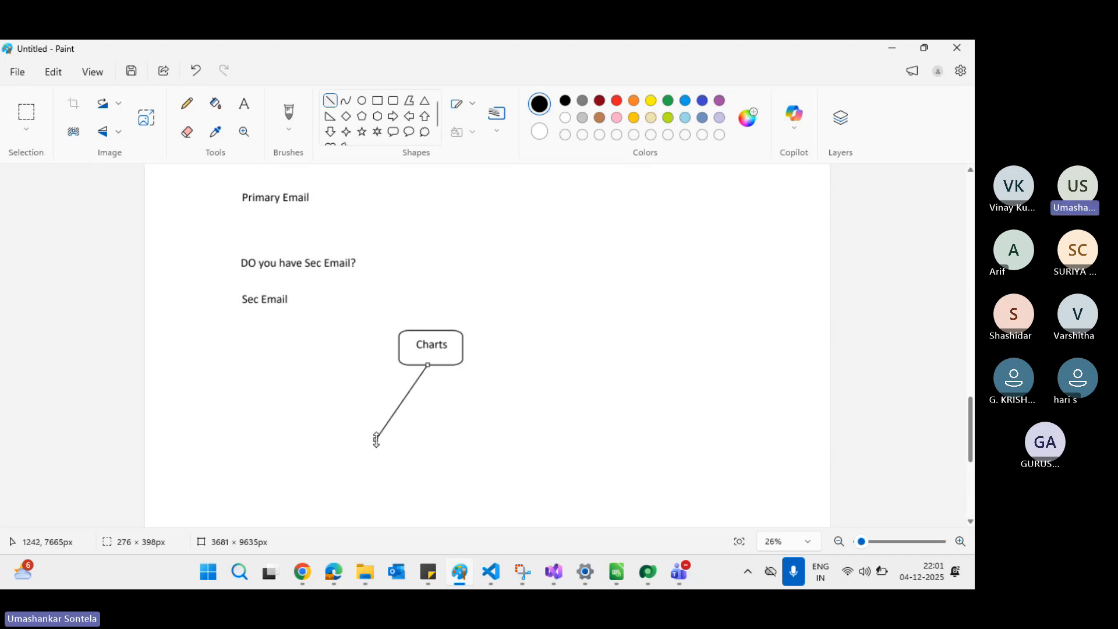
left_click(452, 417)
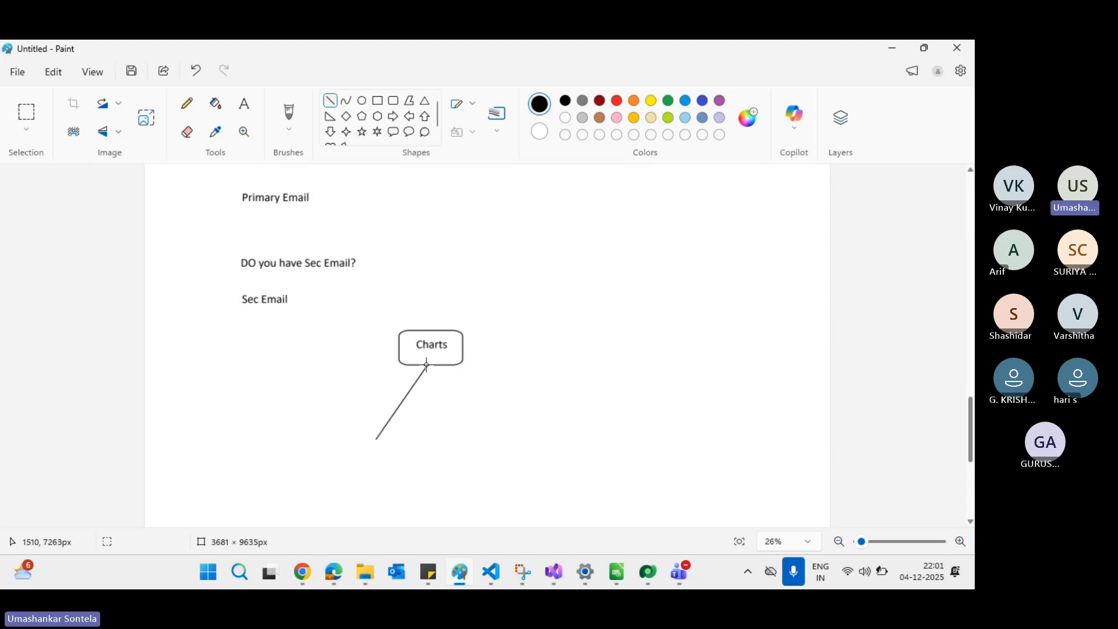
left_click_drag(426, 365, 479, 436)
left_click(621, 399)
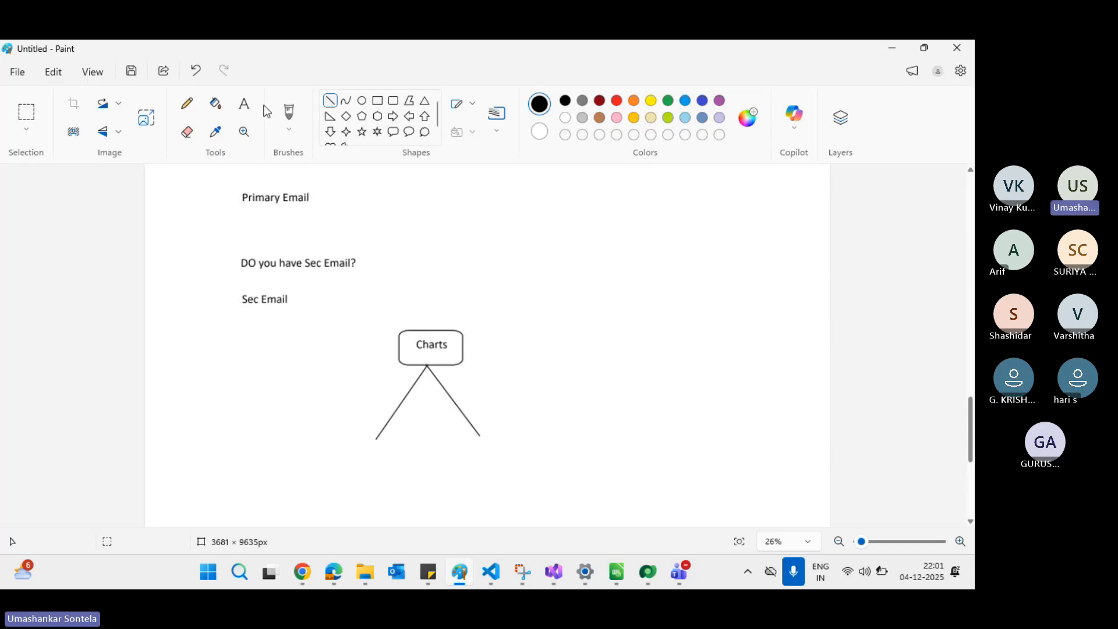
Step: Add the text "2D charts" in Calibri 48 below the end of the left branch line
left_click(244, 103)
left_click(548, 272)
scroll(548, 274, "down", 3)
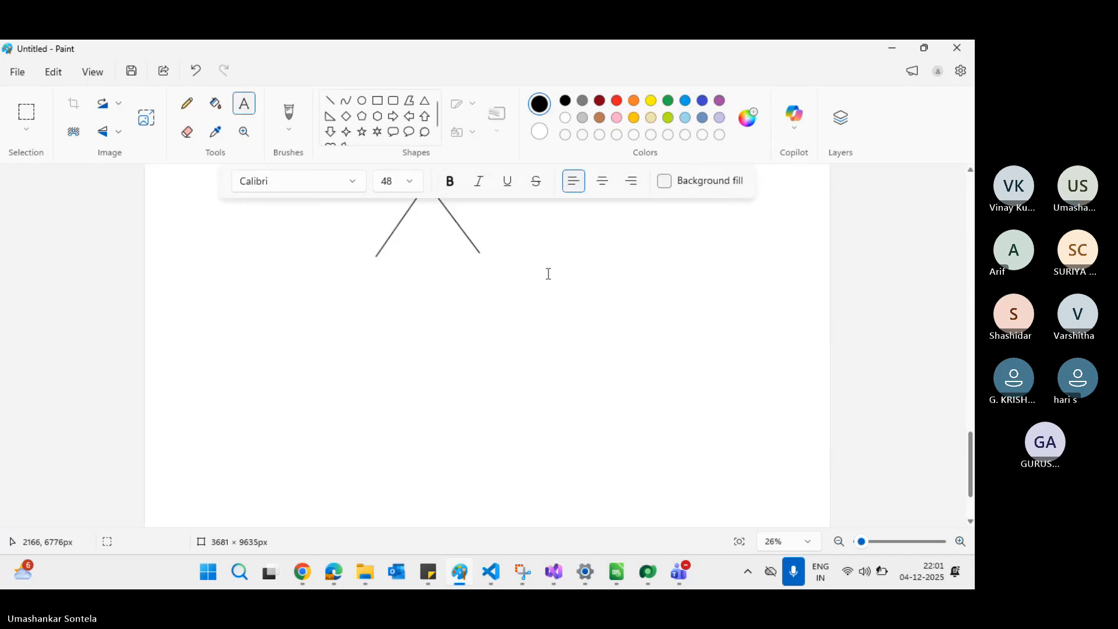
scroll(410, 292, "up", 1)
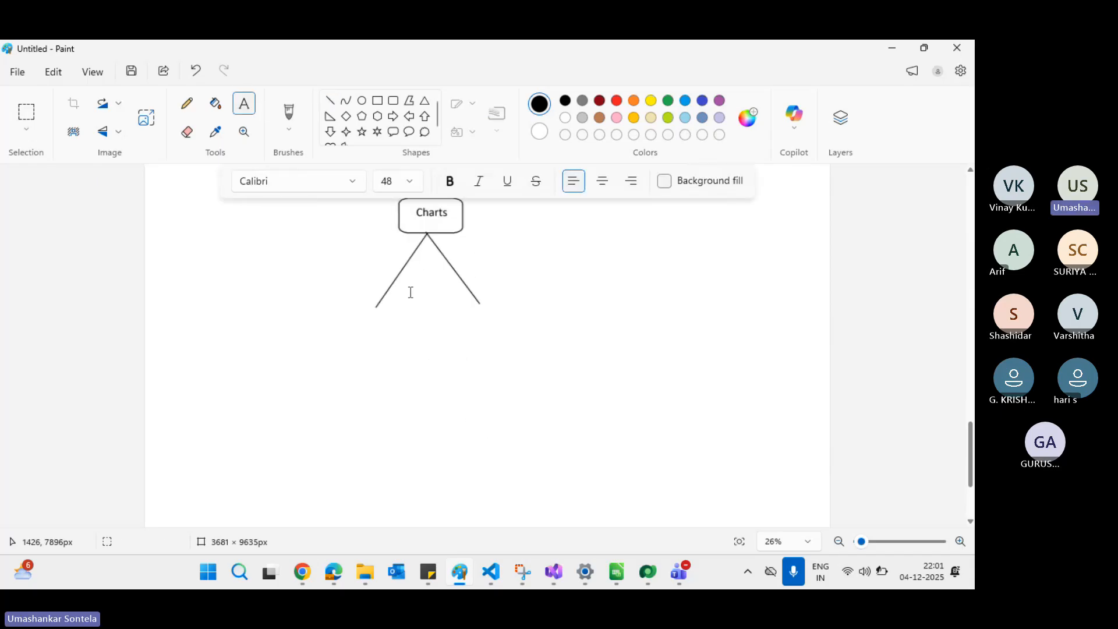
left_click(336, 318)
type("2")
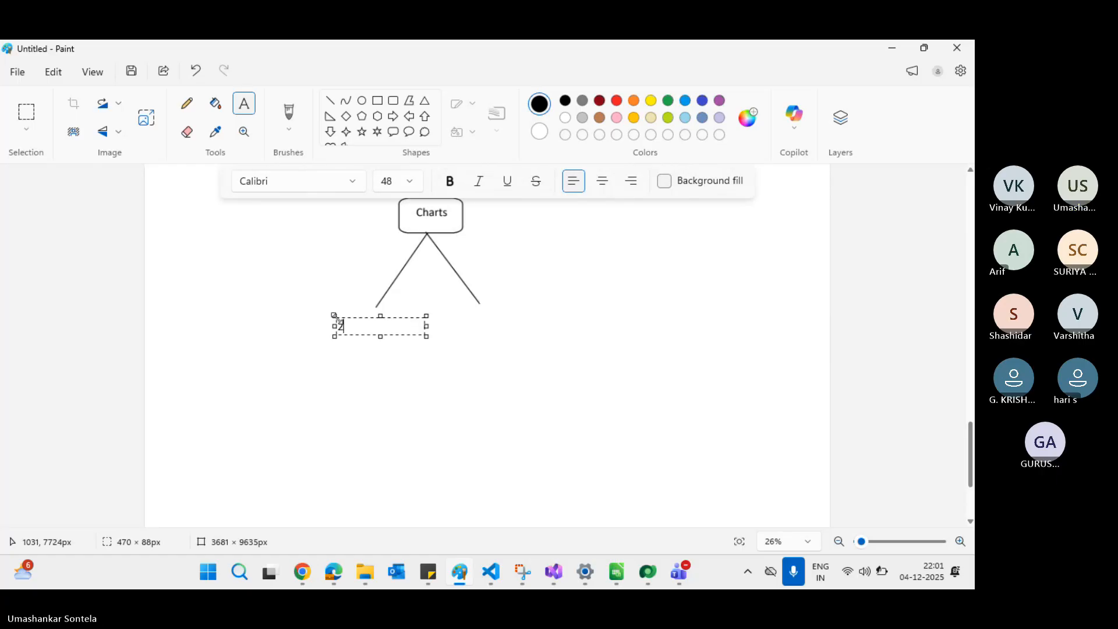
type("D cha")
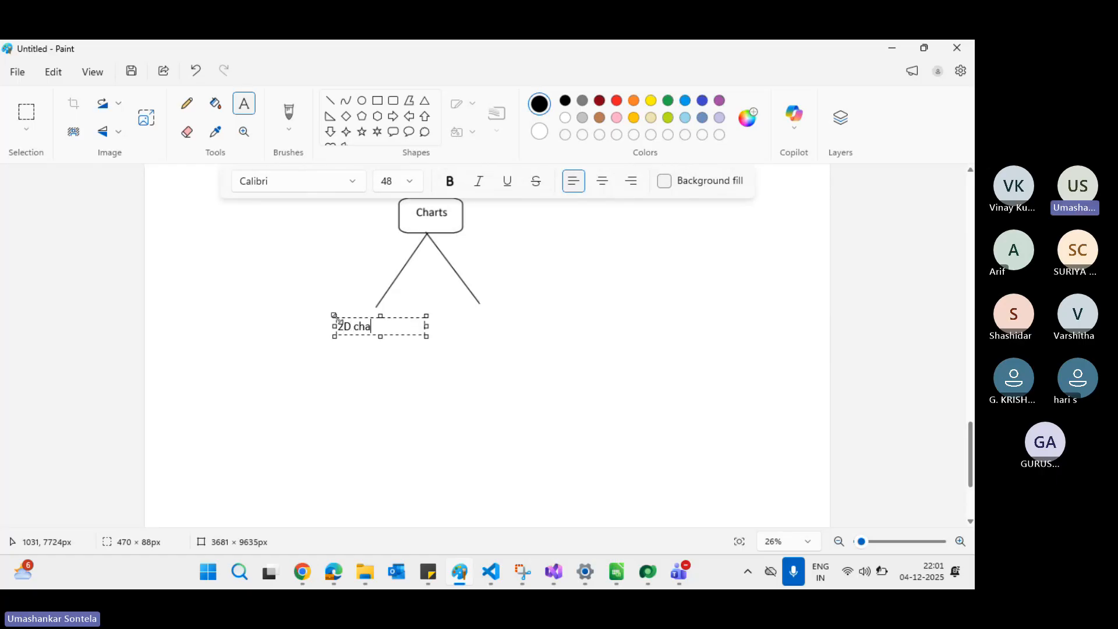
type("rts")
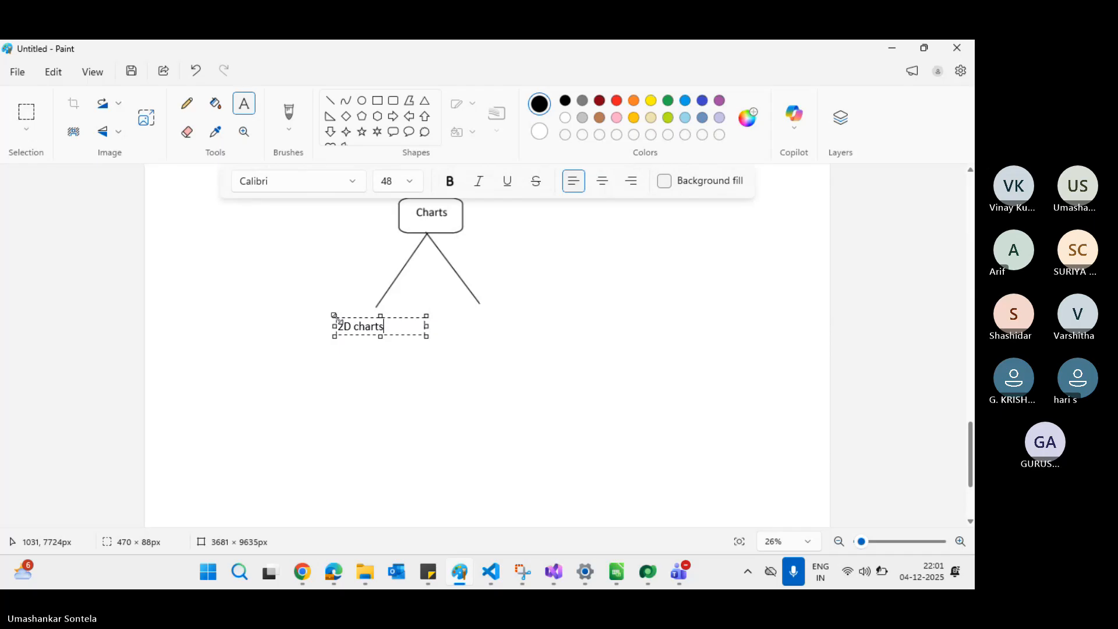
Step: Add the text "3D charts" below the end of the right branch line
left_click(476, 320)
left_click(471, 318)
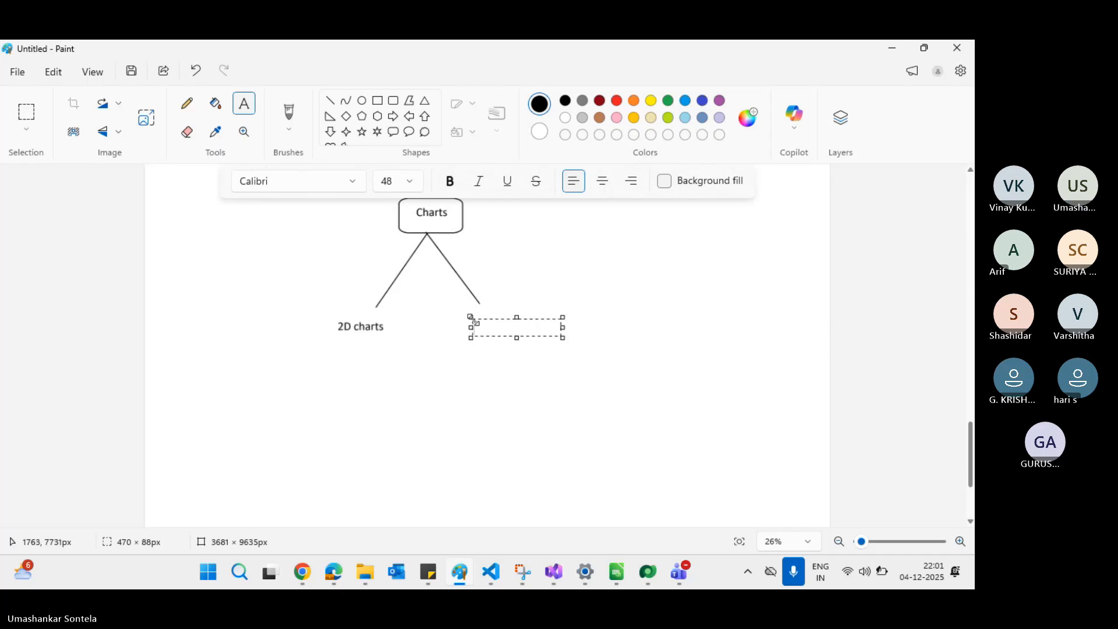
type("3D charts")
left_click(519, 370)
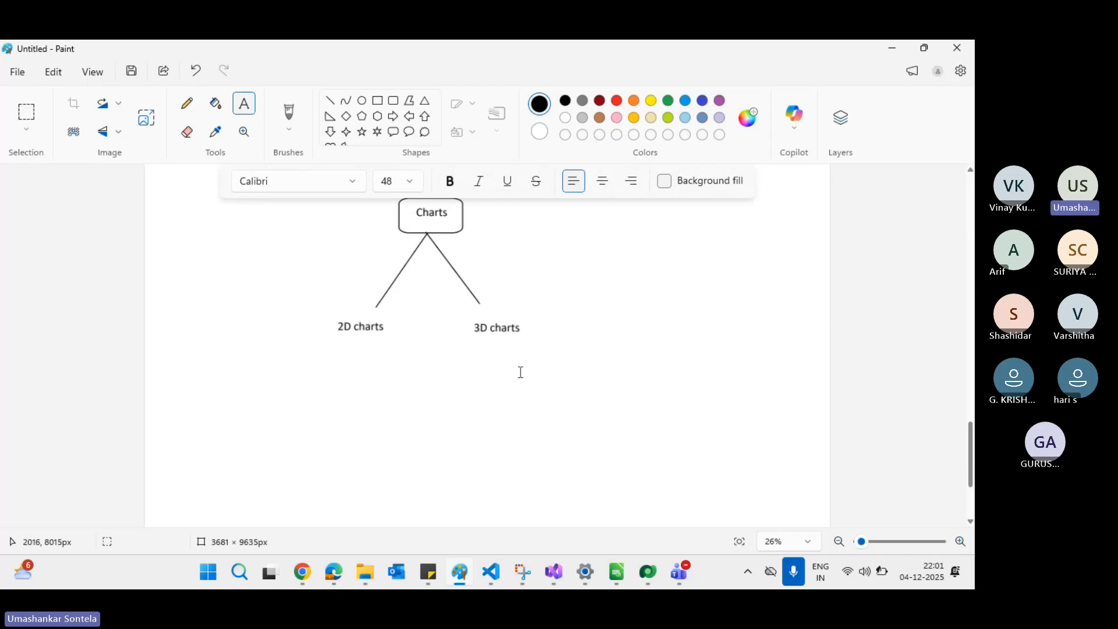
Step: Draw rounded rectangles around the "2D charts" and "3D charts" labels, the second about 563 × 196 px
left_click(393, 100)
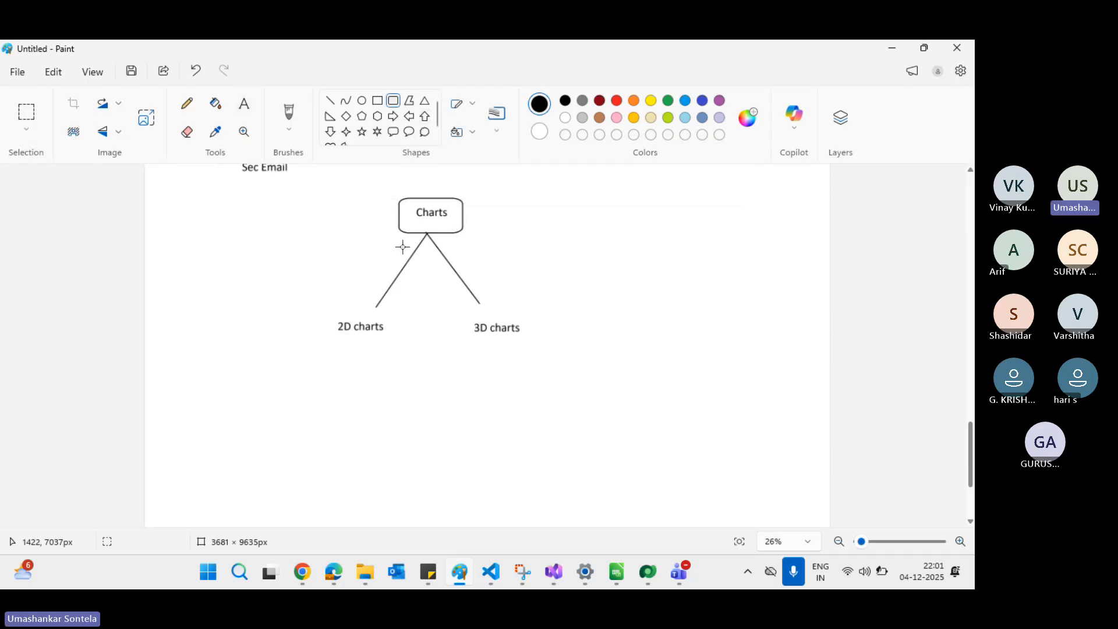
left_click_drag(311, 309, 537, 347)
left_click(444, 347)
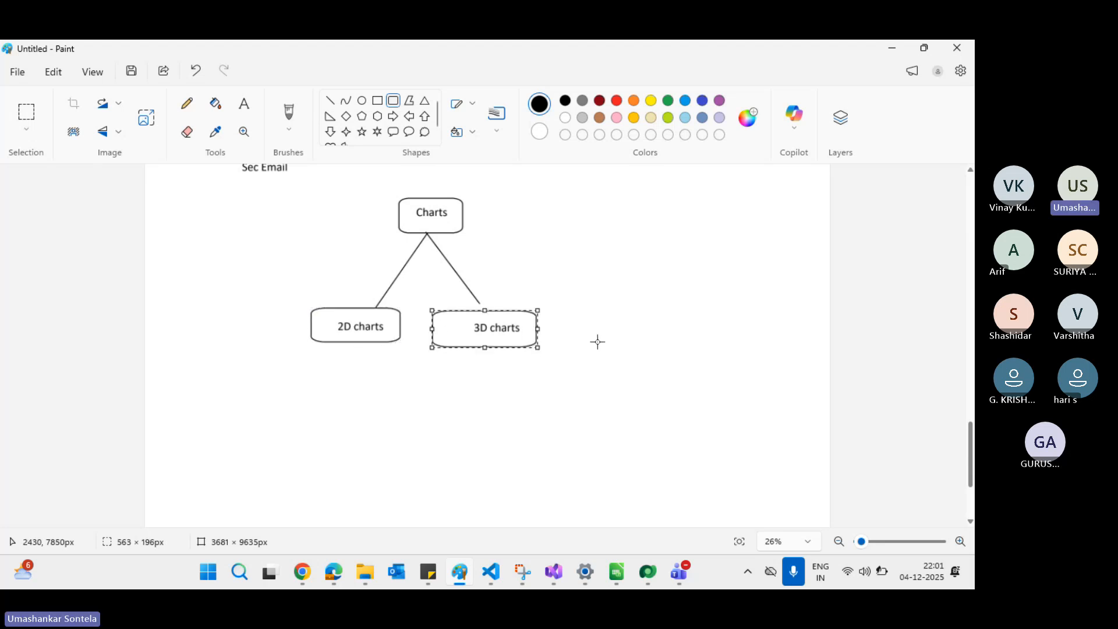
left_click(597, 342)
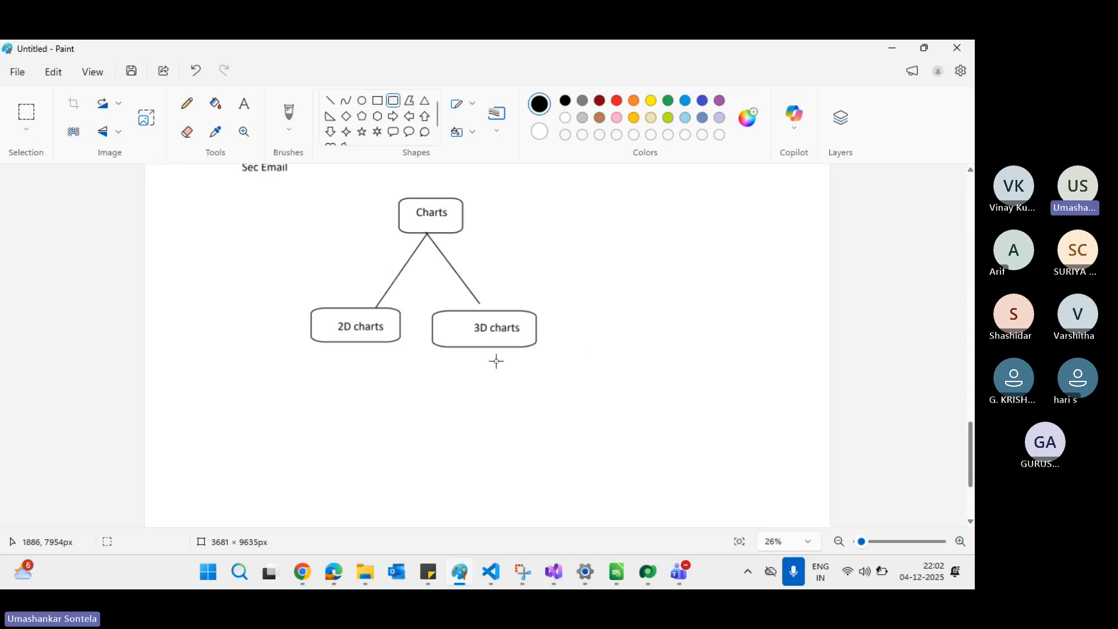
Step: Draw two lines downward from the bottom of the 2D charts box, the left one about 460 × 402 px
scroll(496, 361, "down", 2)
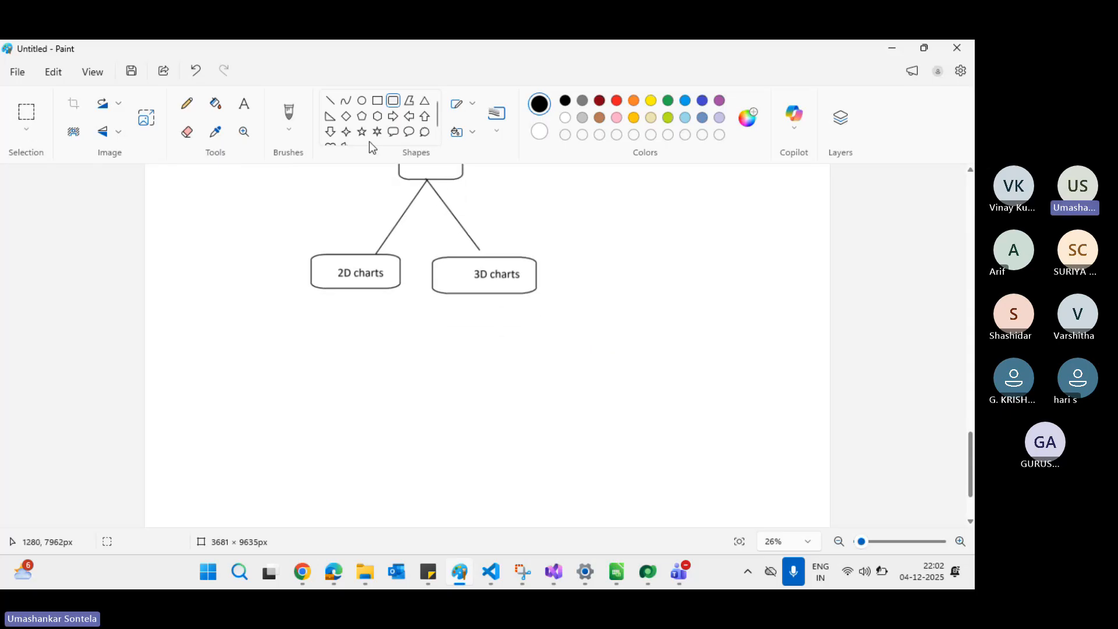
left_click(329, 104)
left_click_drag(351, 287, 265, 362)
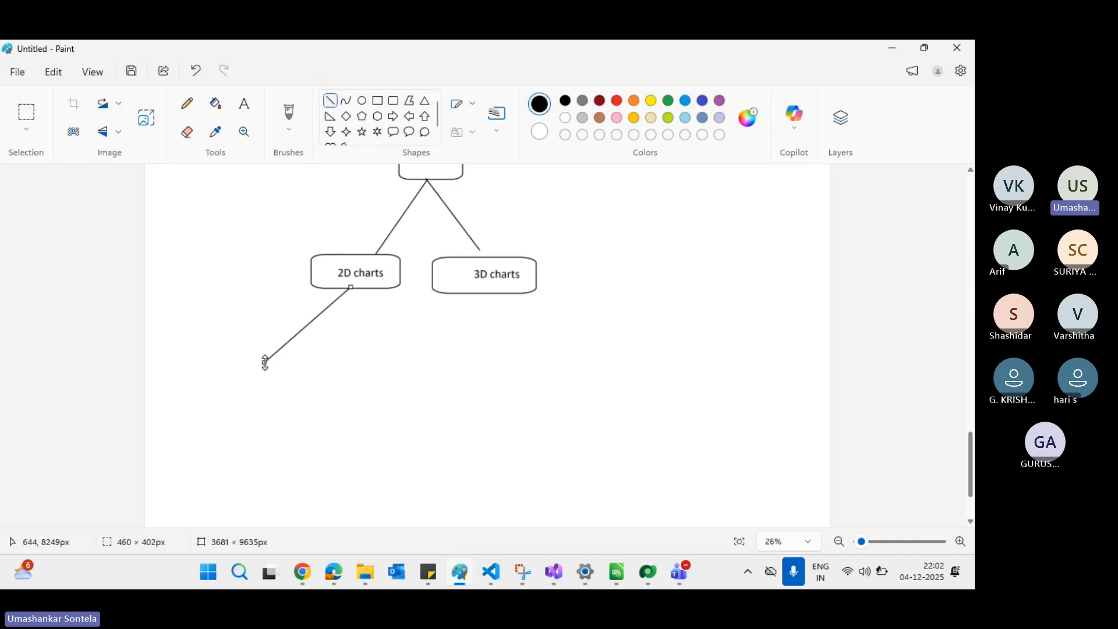
mouse_move(351, 288)
left_mouse_down()
mouse_move(324, 394)
mouse_move(330, 378)
left_mouse_up()
left_click(394, 366)
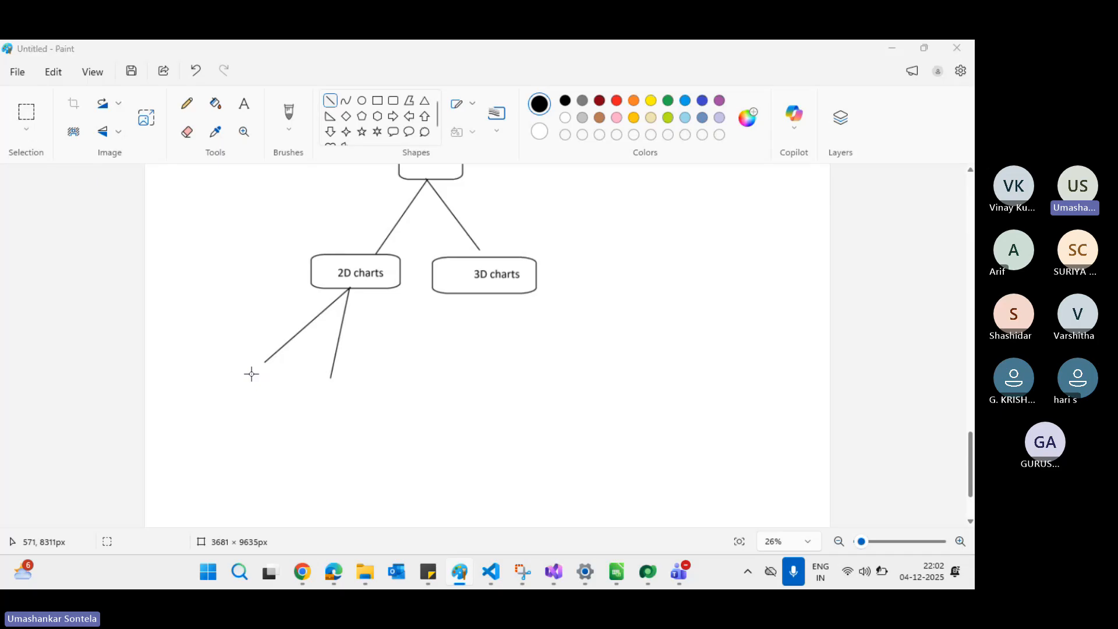
Step: Switch to Chrome and open a new chart for the Student entity in a maximized window
key("alt+Tab")
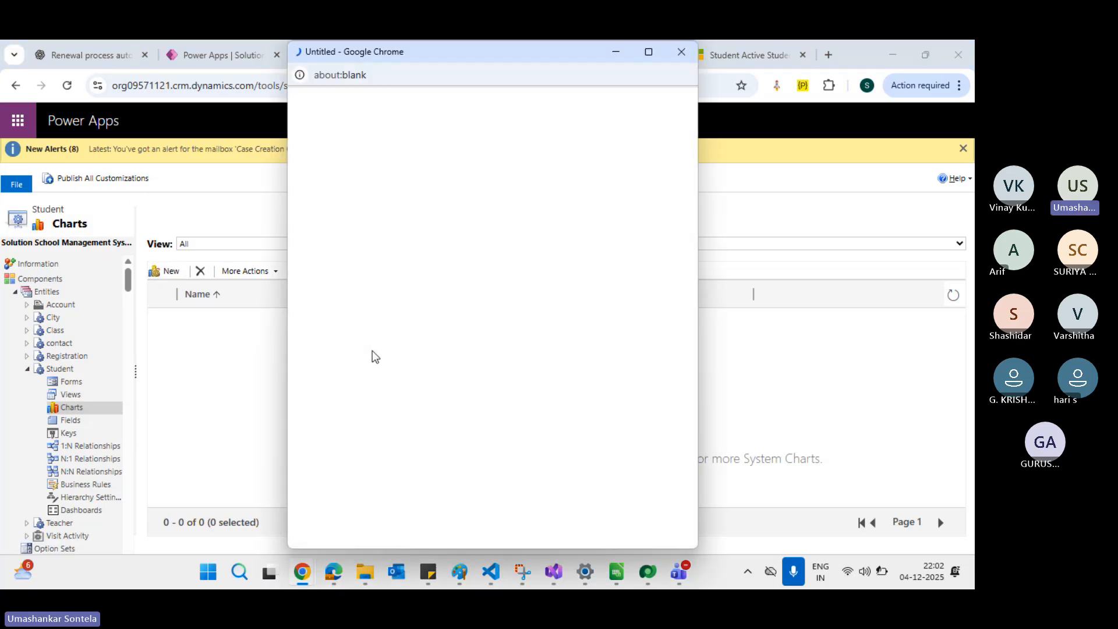
left_click(649, 51)
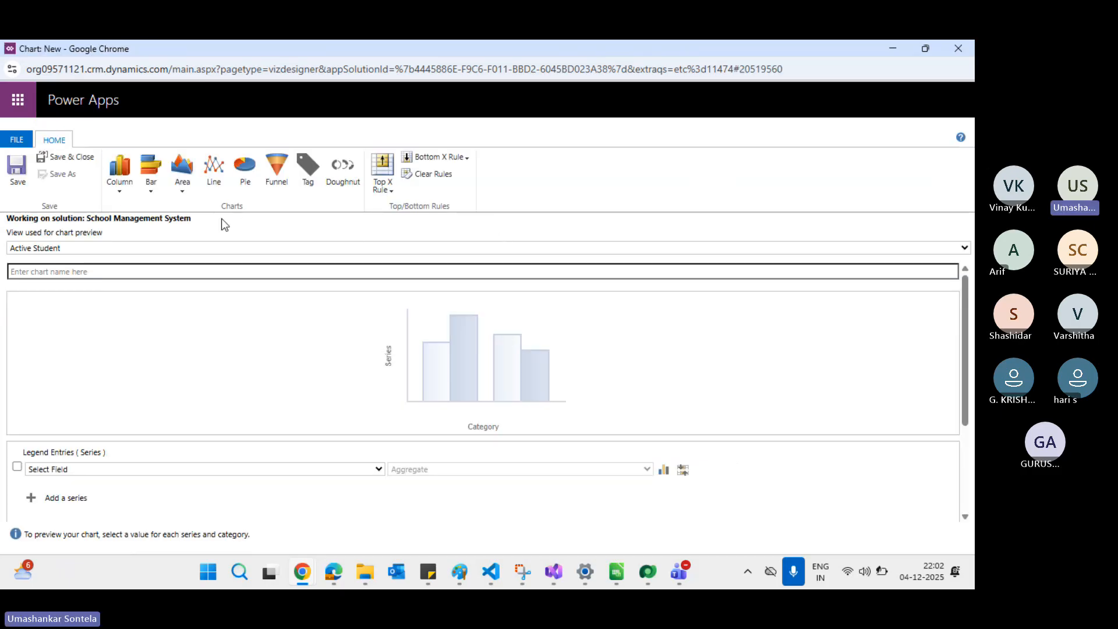
Step: Show the variants of the Column chart type: Column, Stacked Column and 100% Stacked Column
left_click(117, 182)
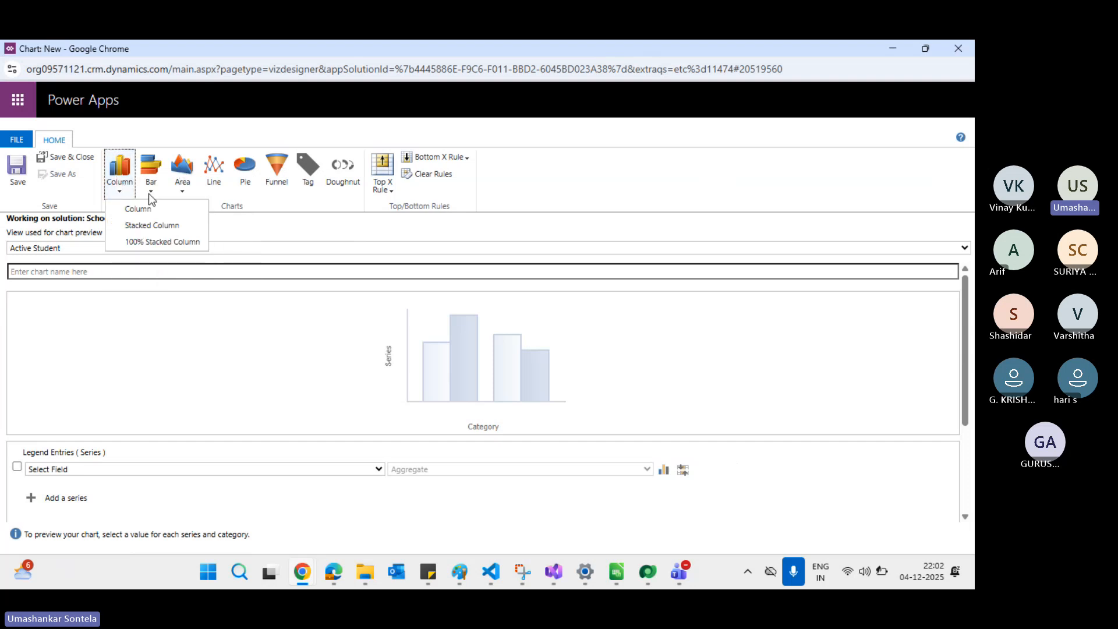
left_click(113, 166)
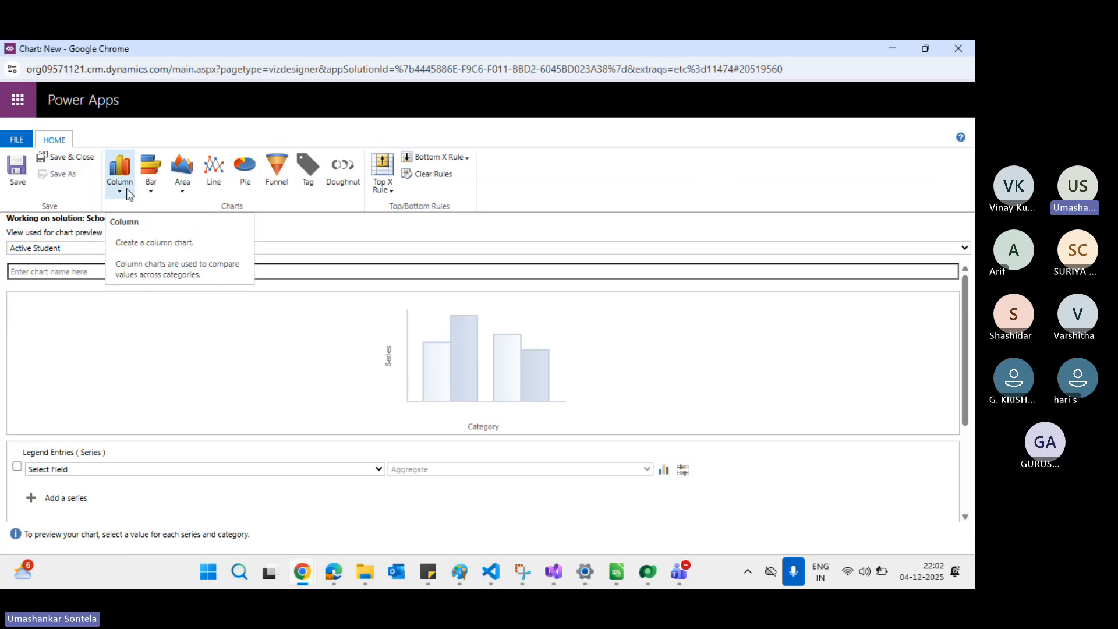
left_click(124, 187)
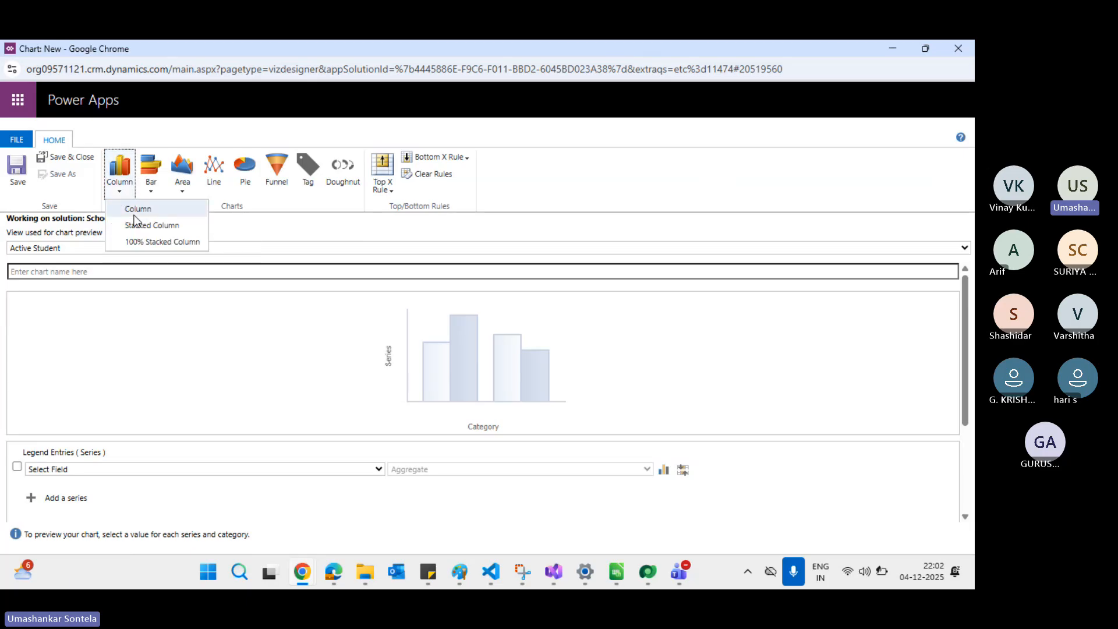
left_click(173, 243)
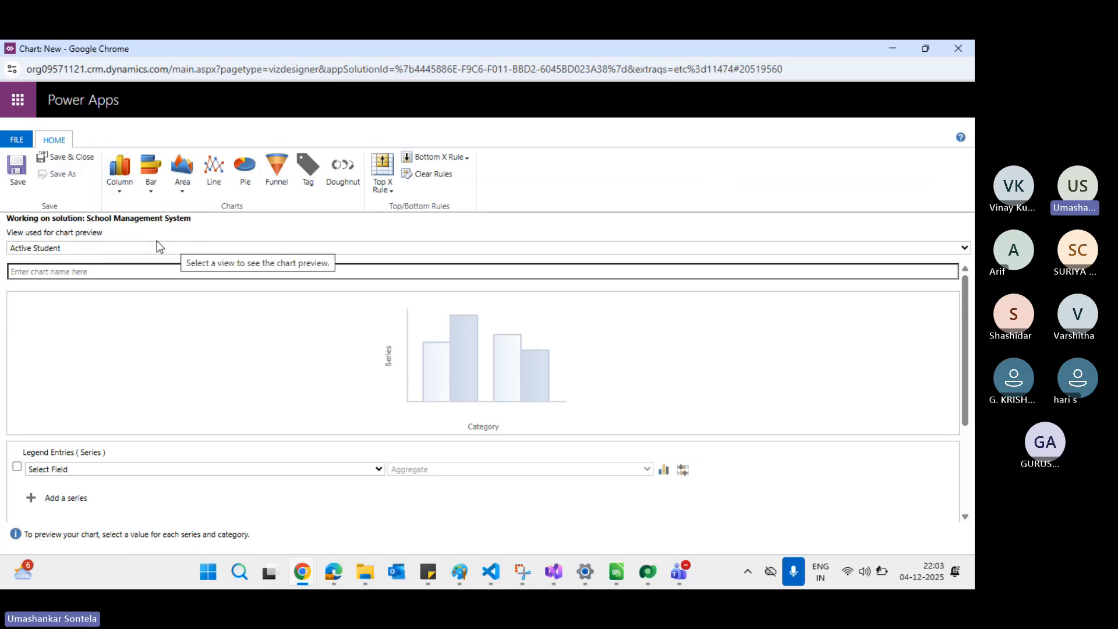
left_click(125, 193)
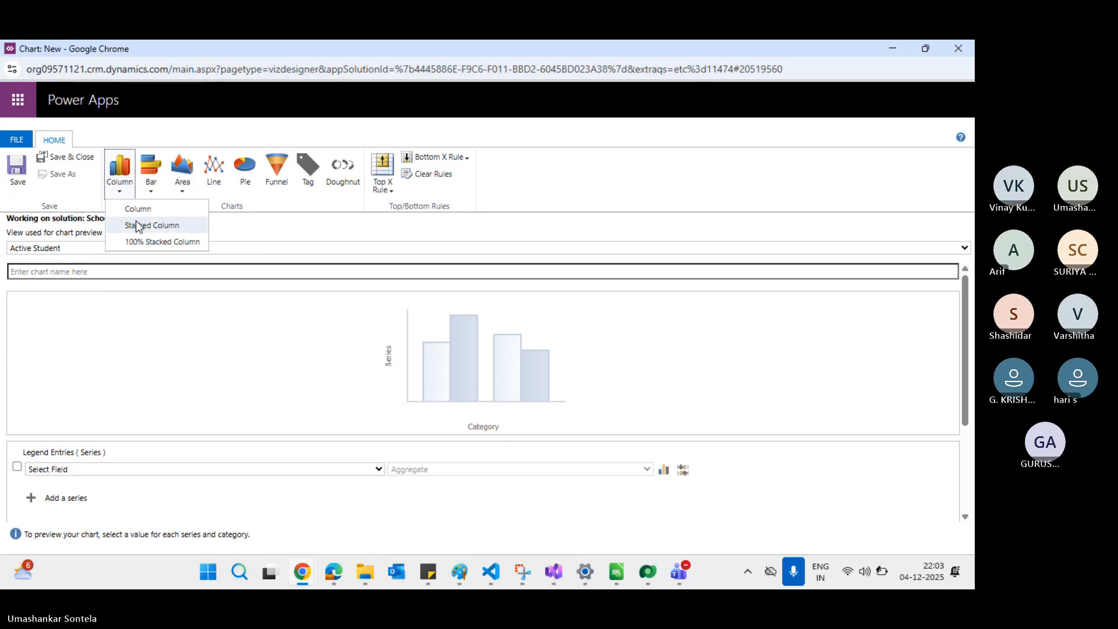
left_click(169, 229)
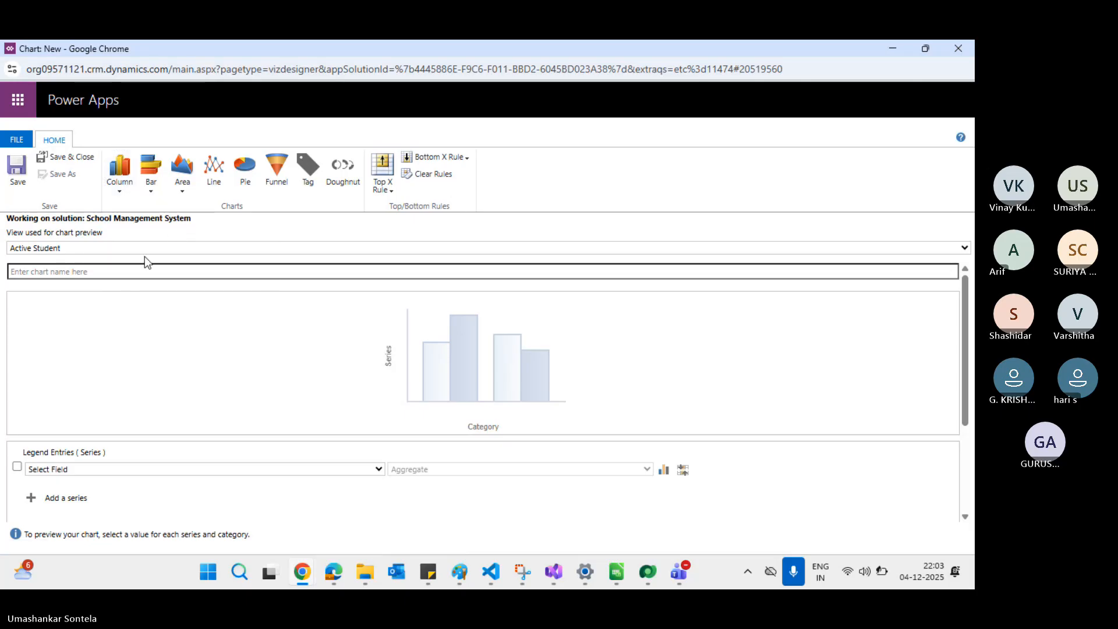
Step: Name the new chart "Active Students"
left_click(56, 271)
type("Active Students")
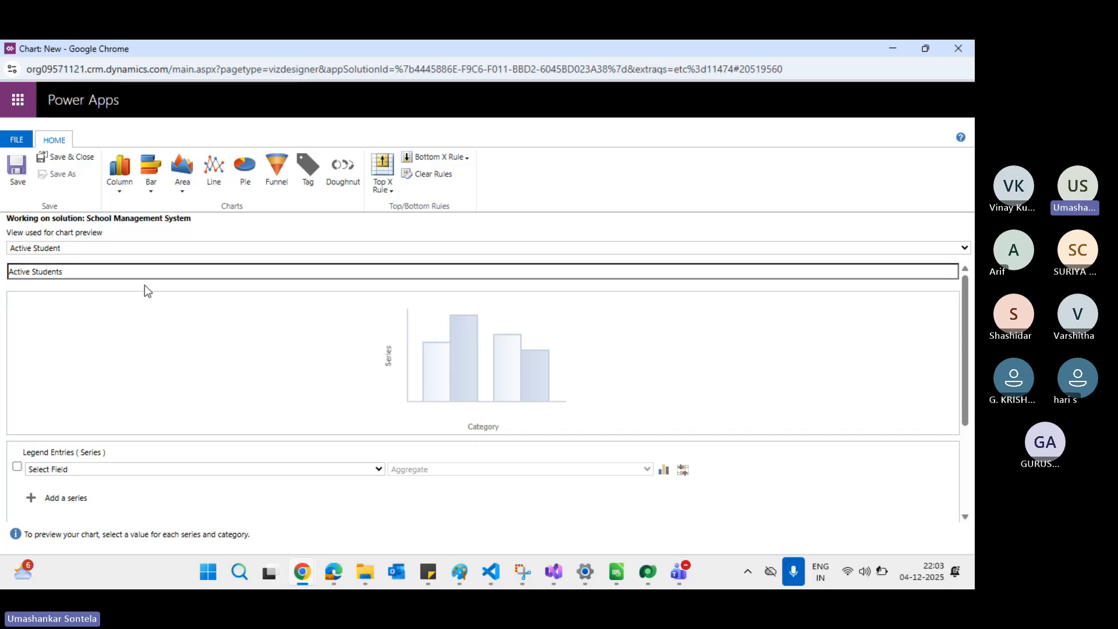
Step: Compare the chart types by previewing the chart as Bar and setting it back to Column
left_click(120, 183)
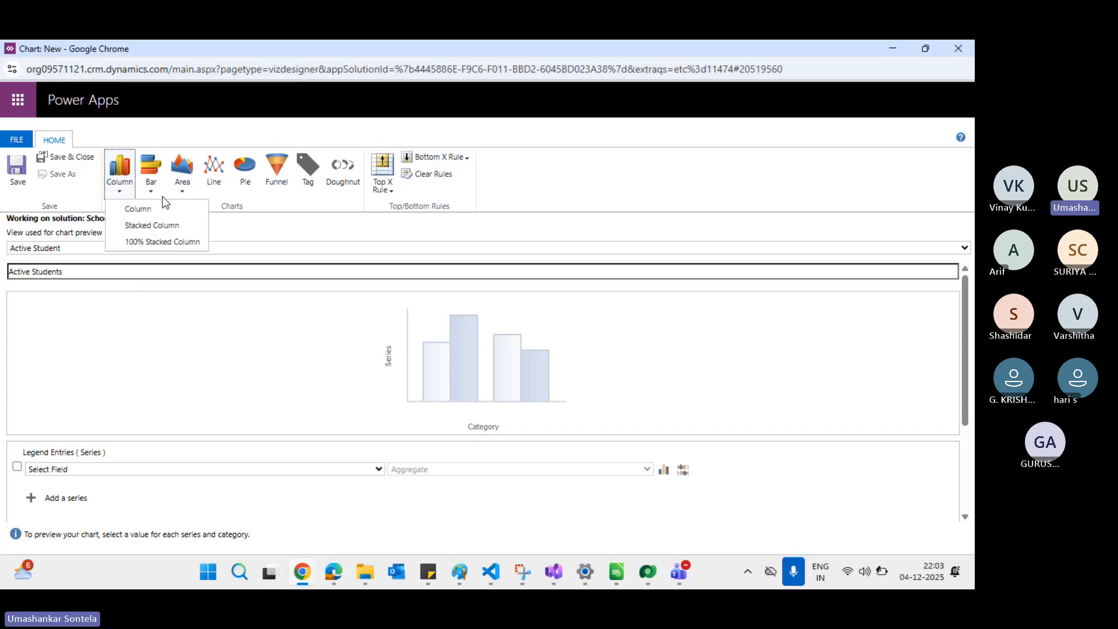
left_click(135, 201)
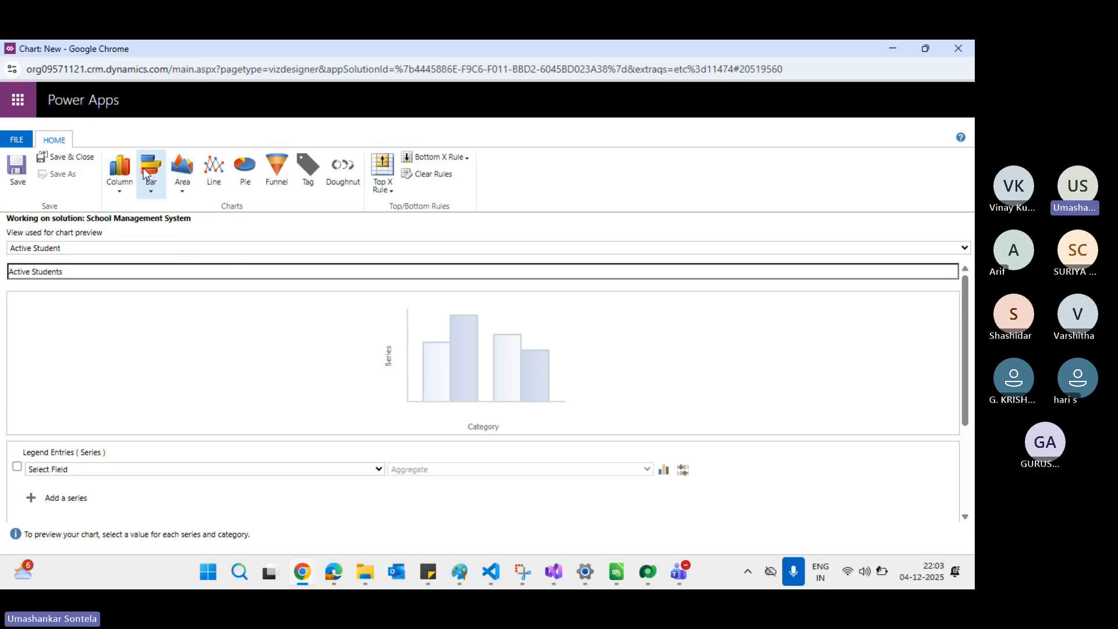
left_click(151, 183)
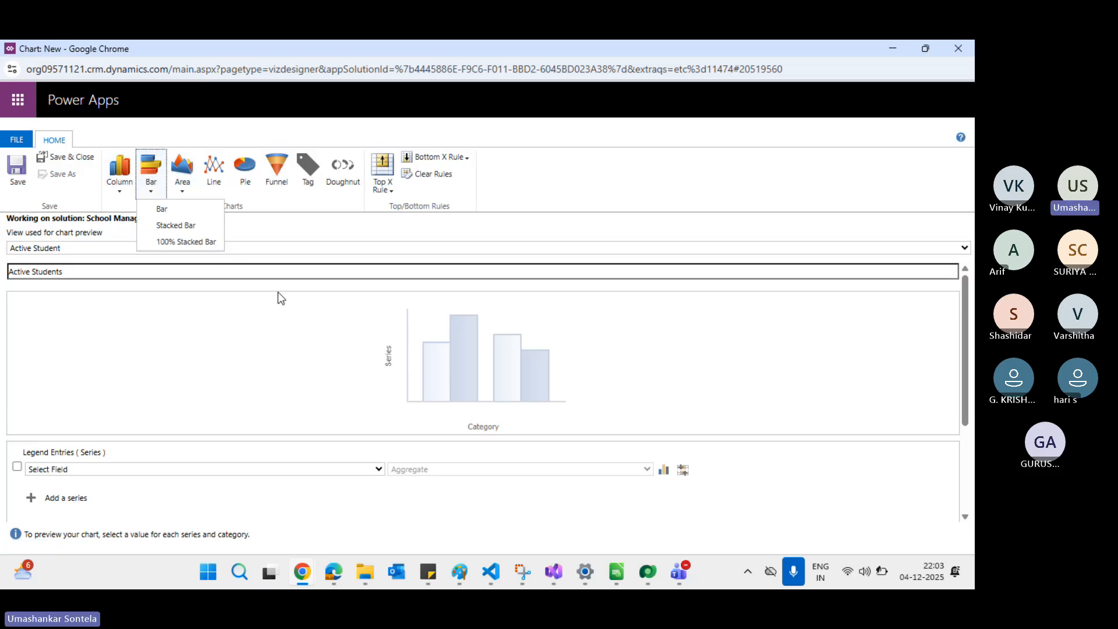
left_click(163, 211)
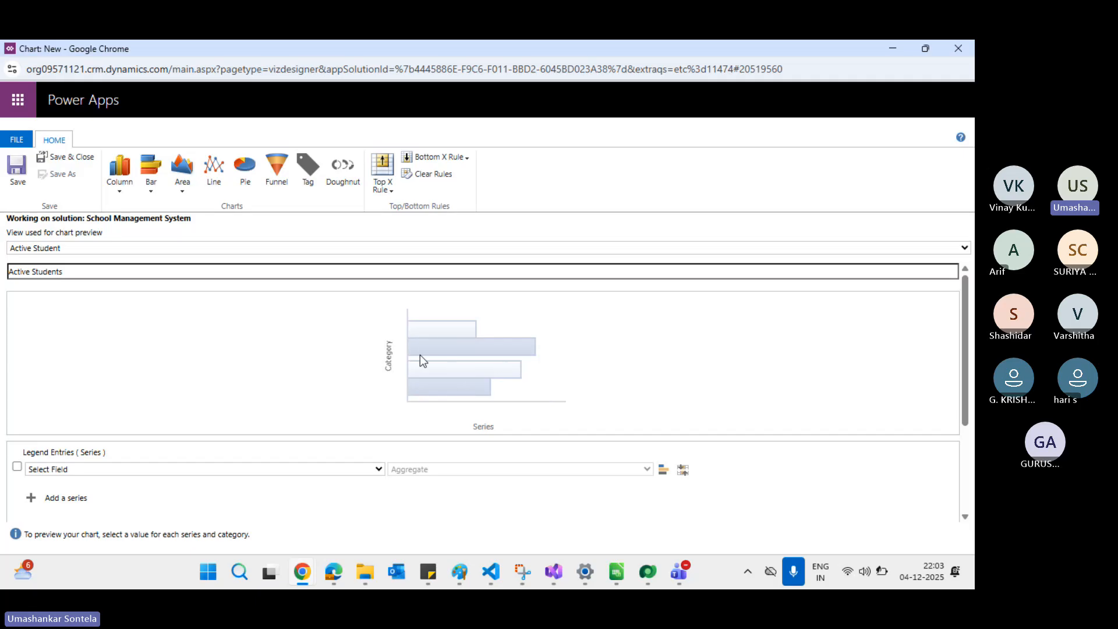
left_click(129, 165)
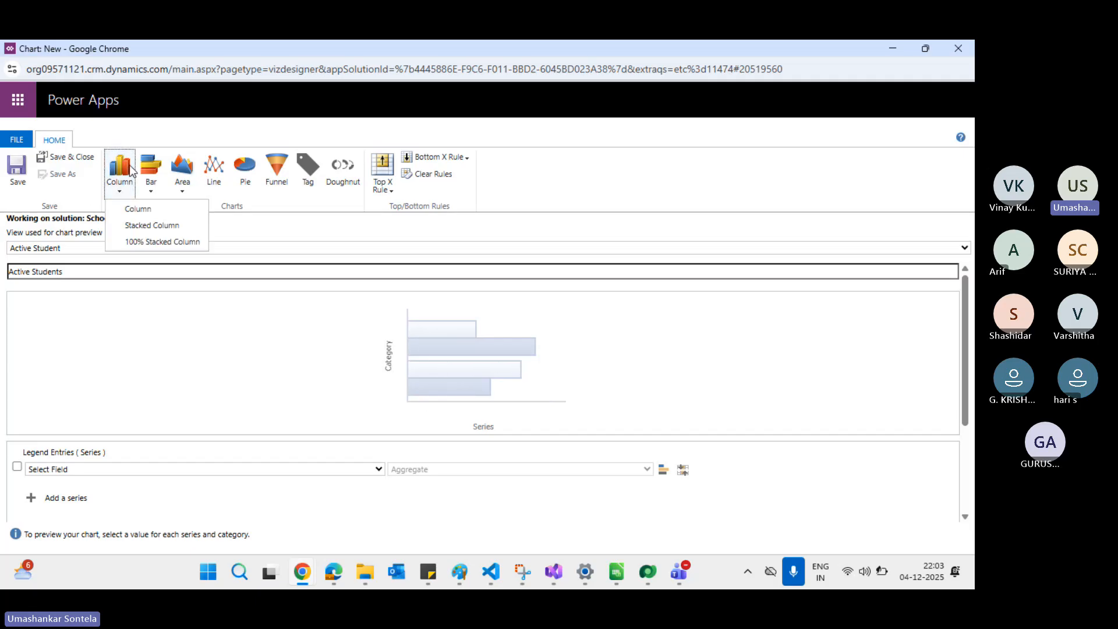
left_click(145, 209)
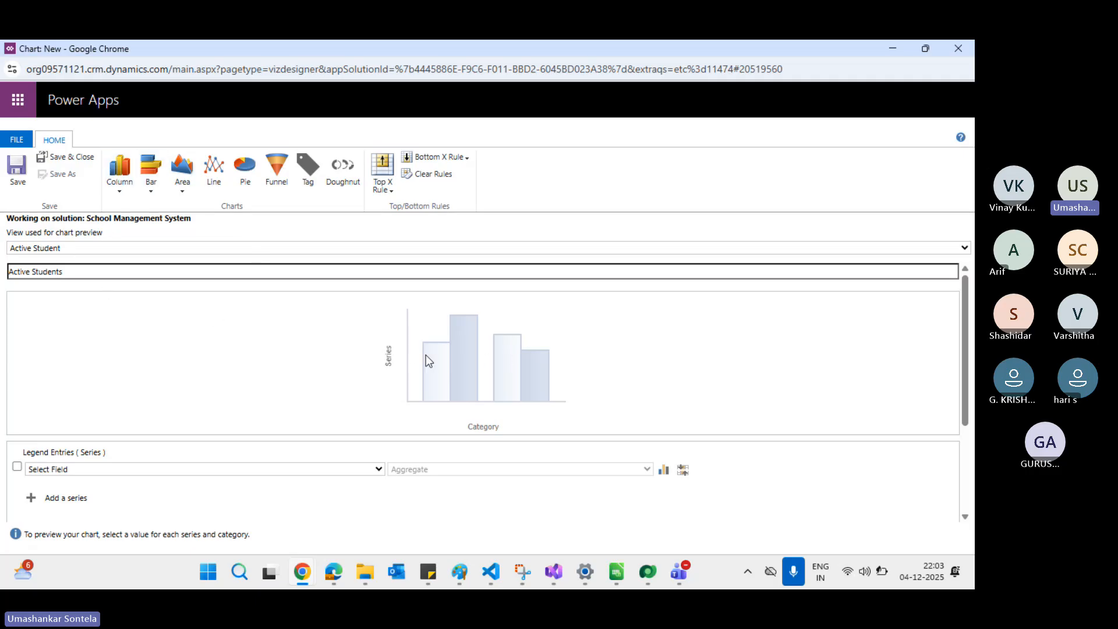
Step: Set the chart's legend entries series to the Name field
left_click(70, 248)
left_click(72, 251)
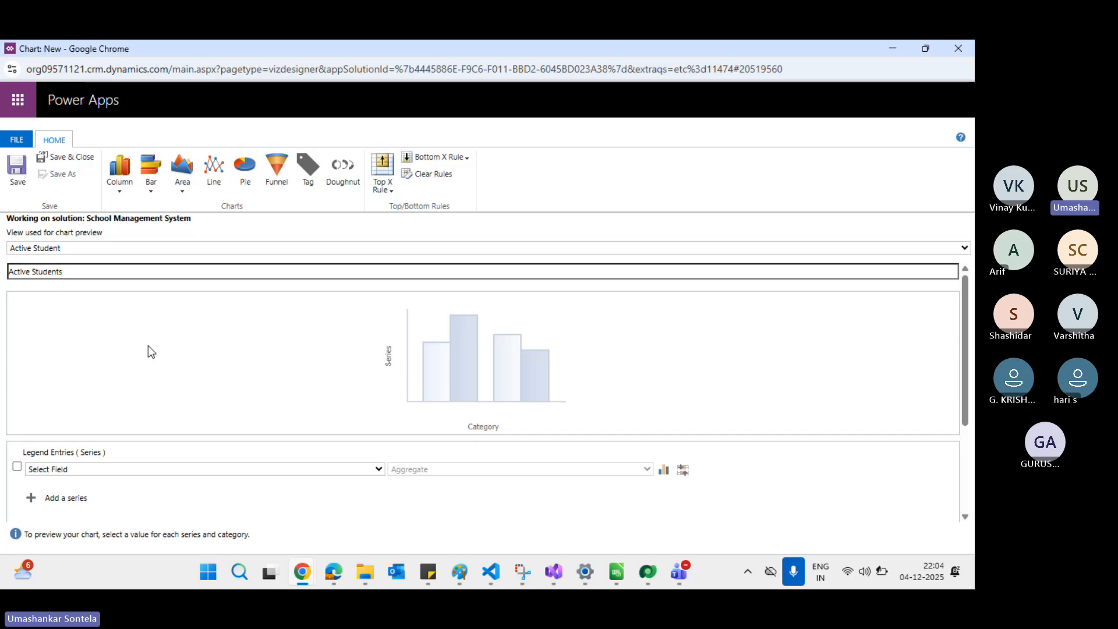
left_click(129, 470)
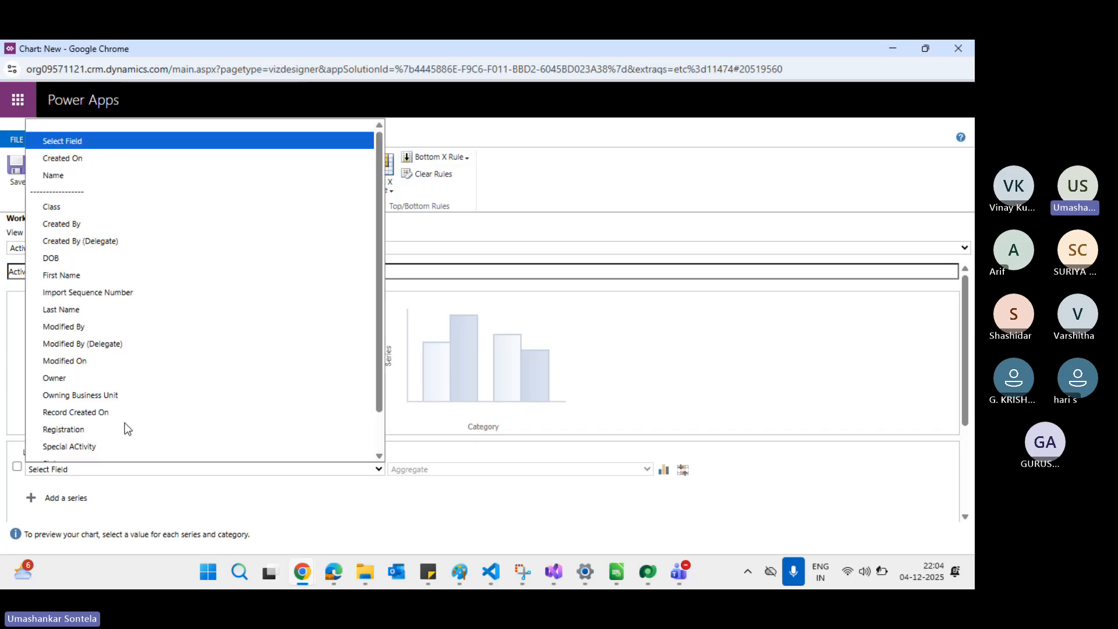
left_click(96, 166)
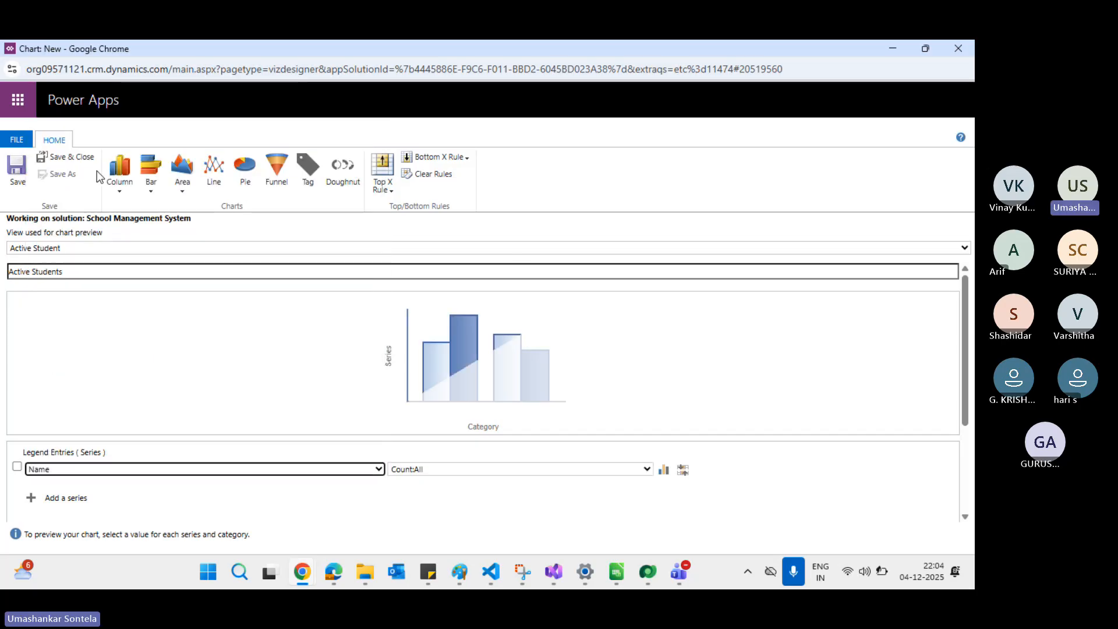
Step: Add a second legend entries series based on the Class field
left_click(64, 499)
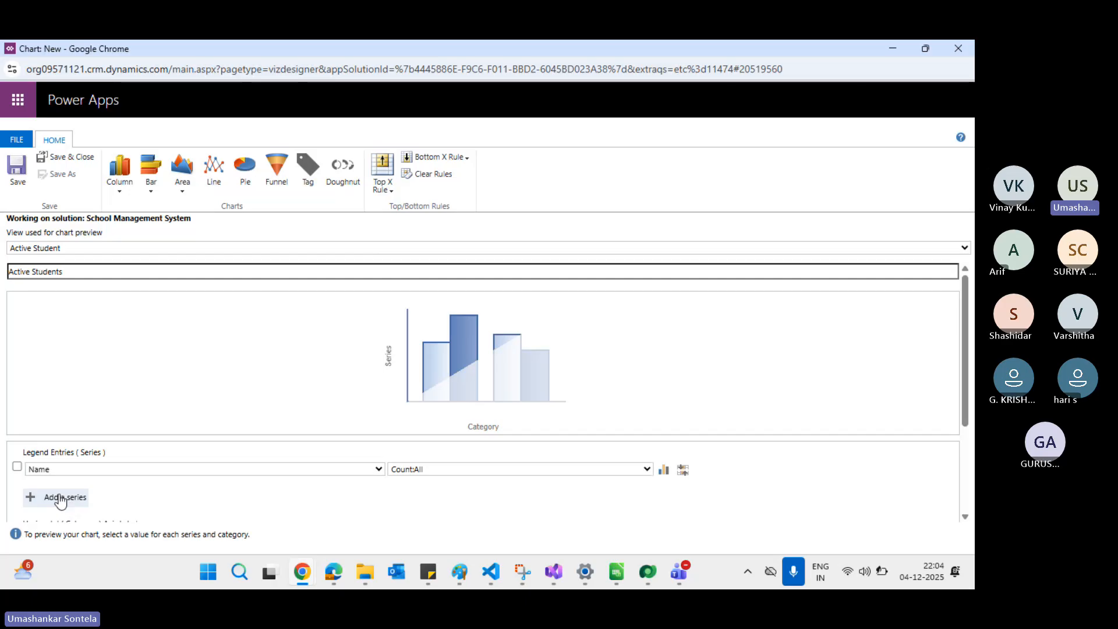
left_click(150, 494)
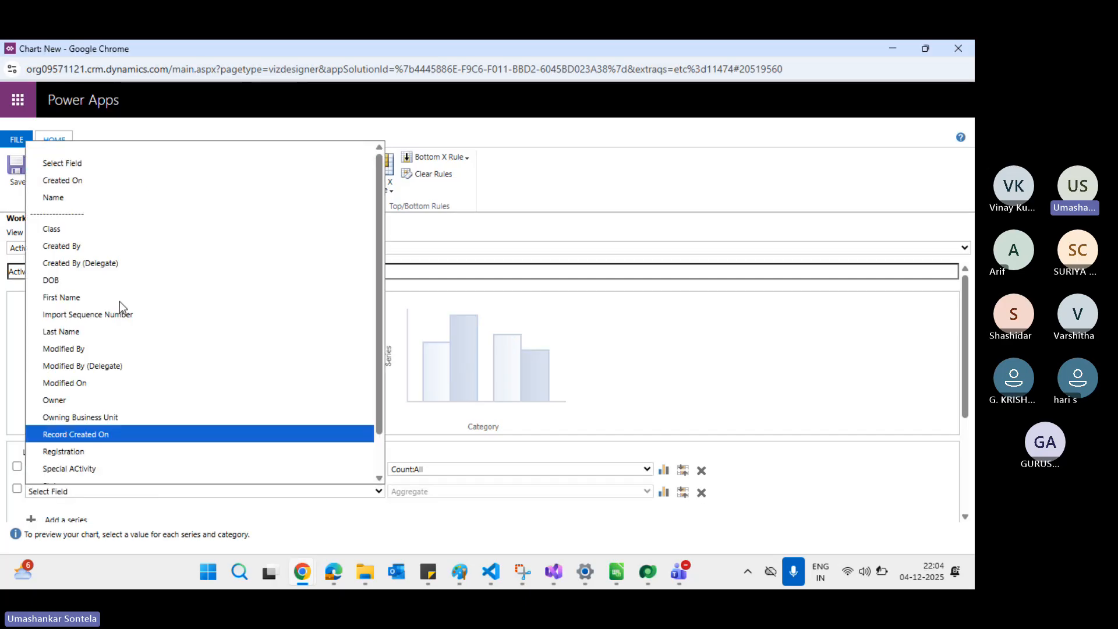
left_click(96, 228)
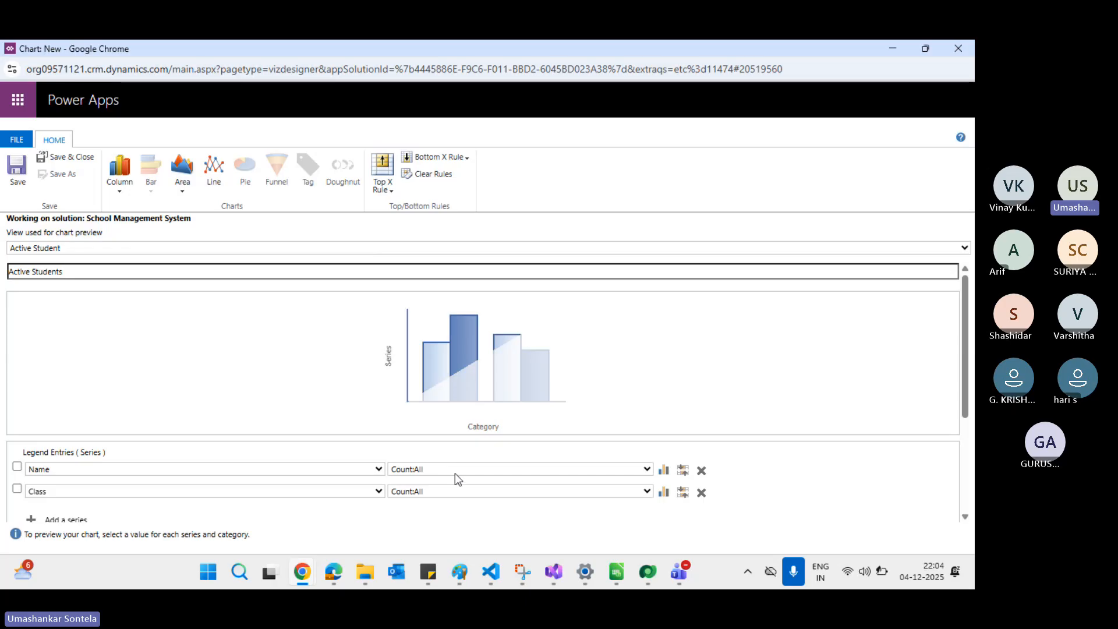
scroll(455, 473, "down", 1)
scroll(455, 473, "up", 1)
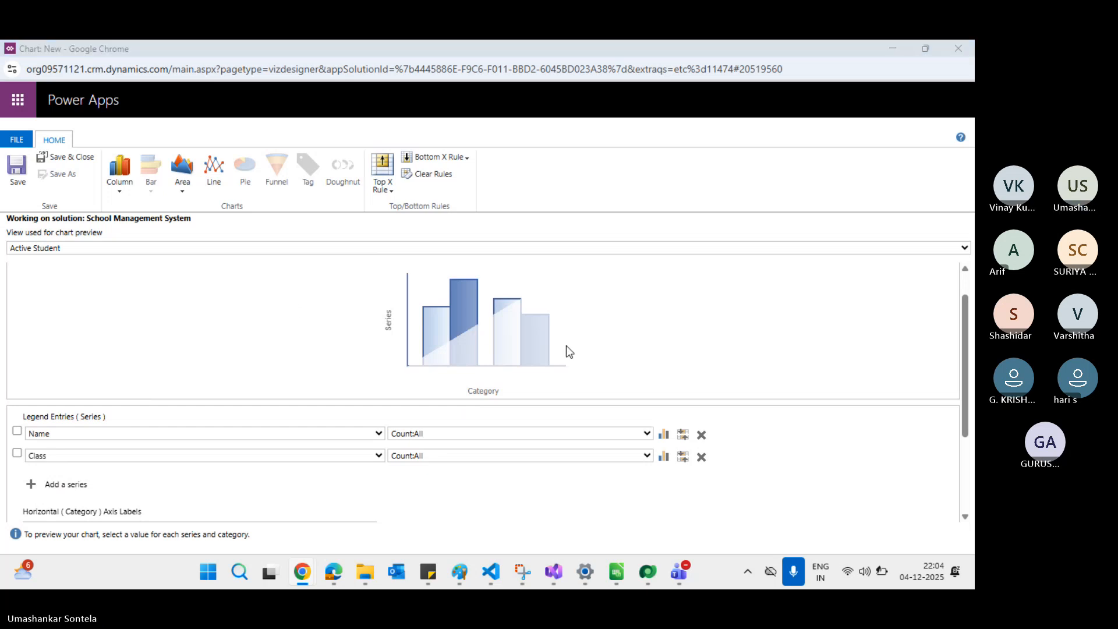
Step: Switch to the Student list in the School Management Application and reload its Active Student view
key("alt+Tab")
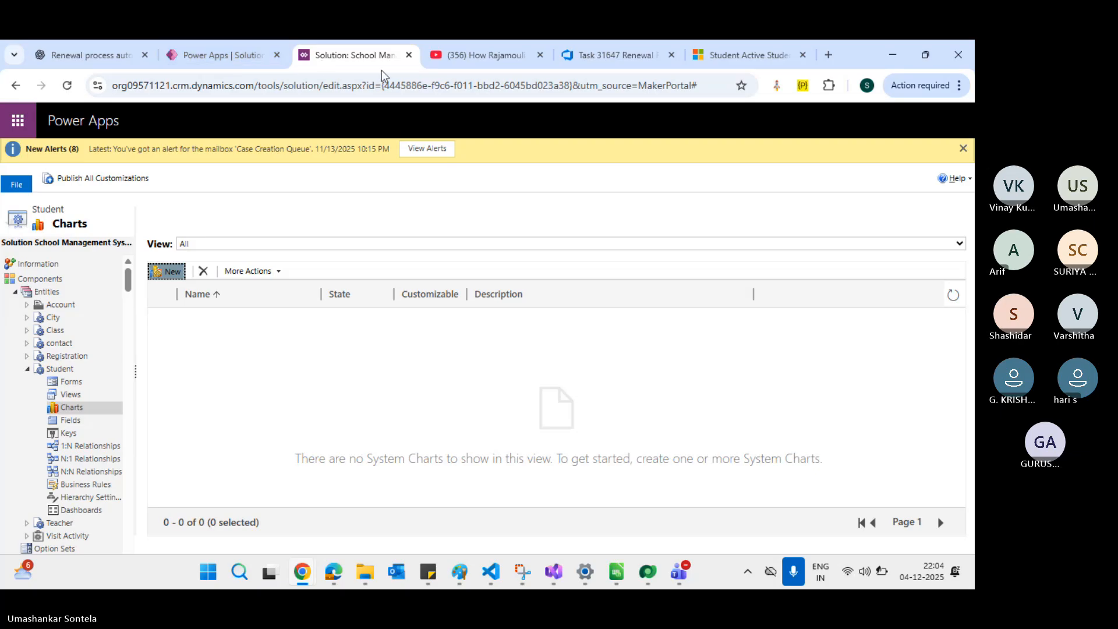
left_click(746, 59)
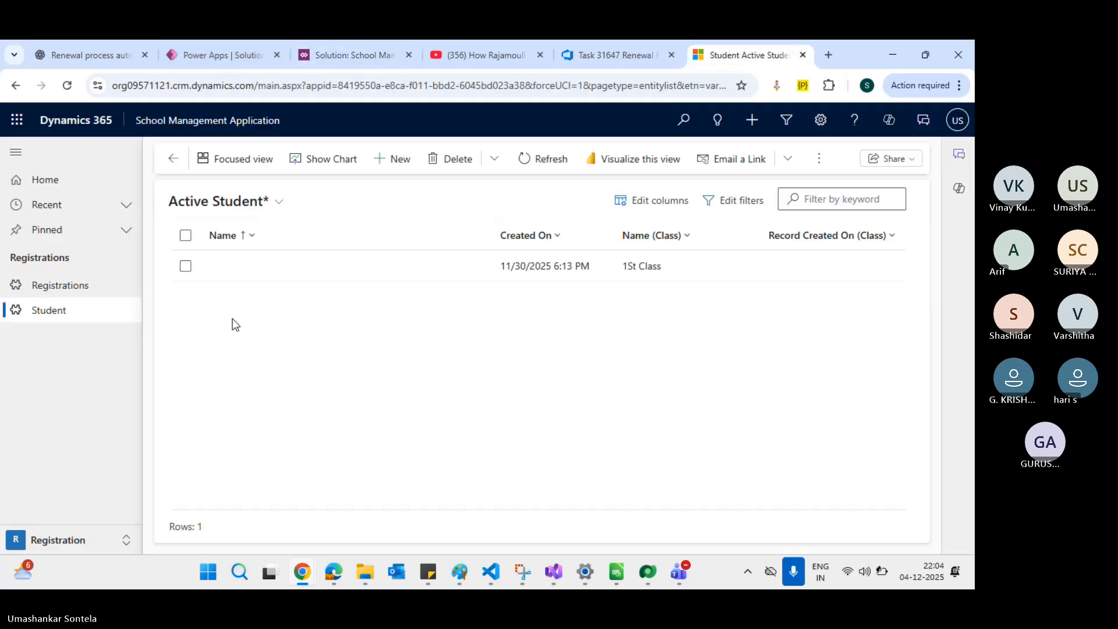
left_click(251, 204)
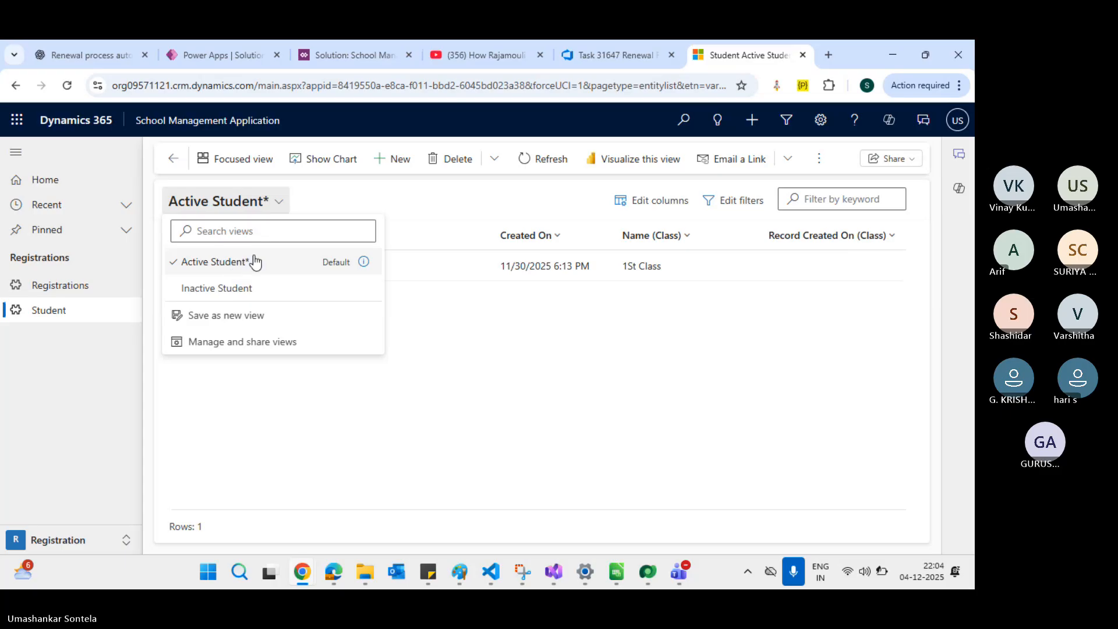
left_click(542, 159)
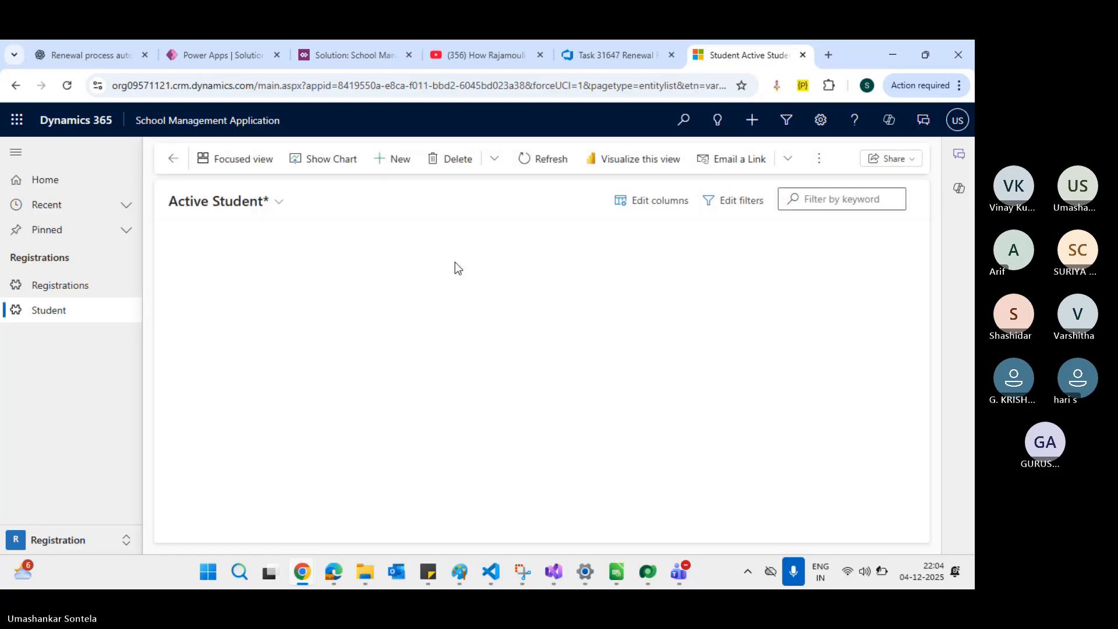
left_click(69, 87)
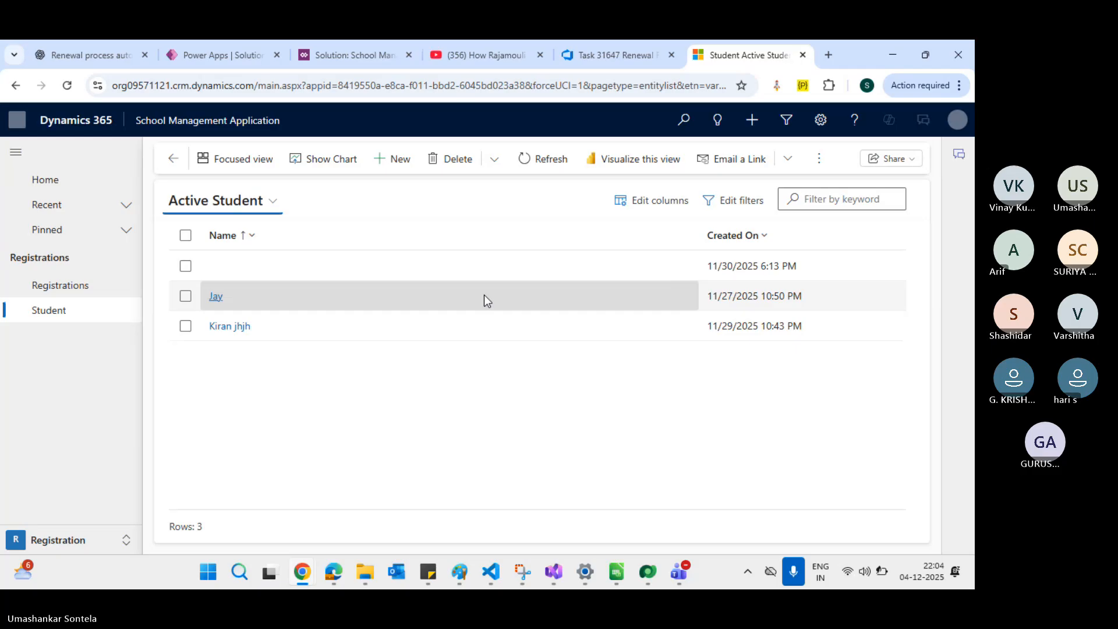
Step: Fill in the student's full name on the unnamed student record, save and close it, and return to the chart designer
left_click(292, 266)
double_click(292, 266)
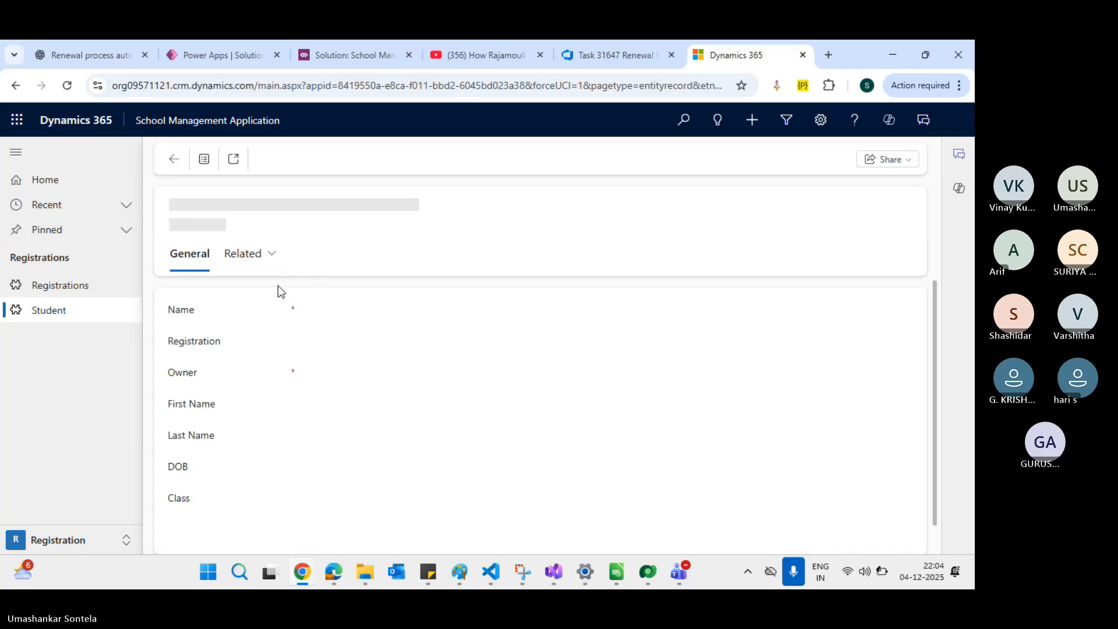
left_click(324, 313)
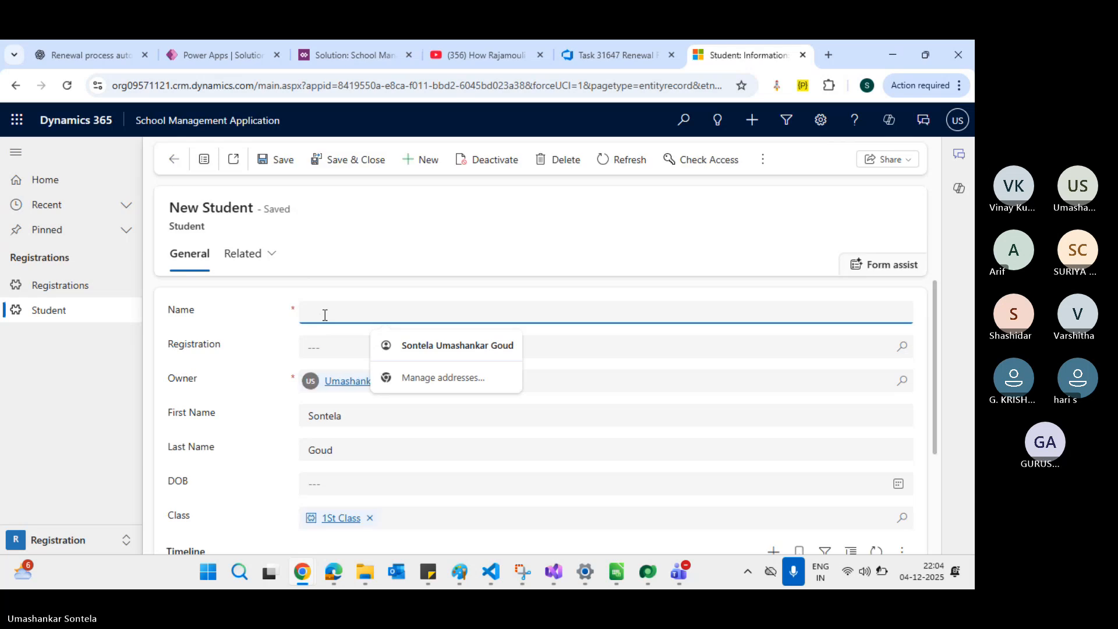
left_click(459, 344)
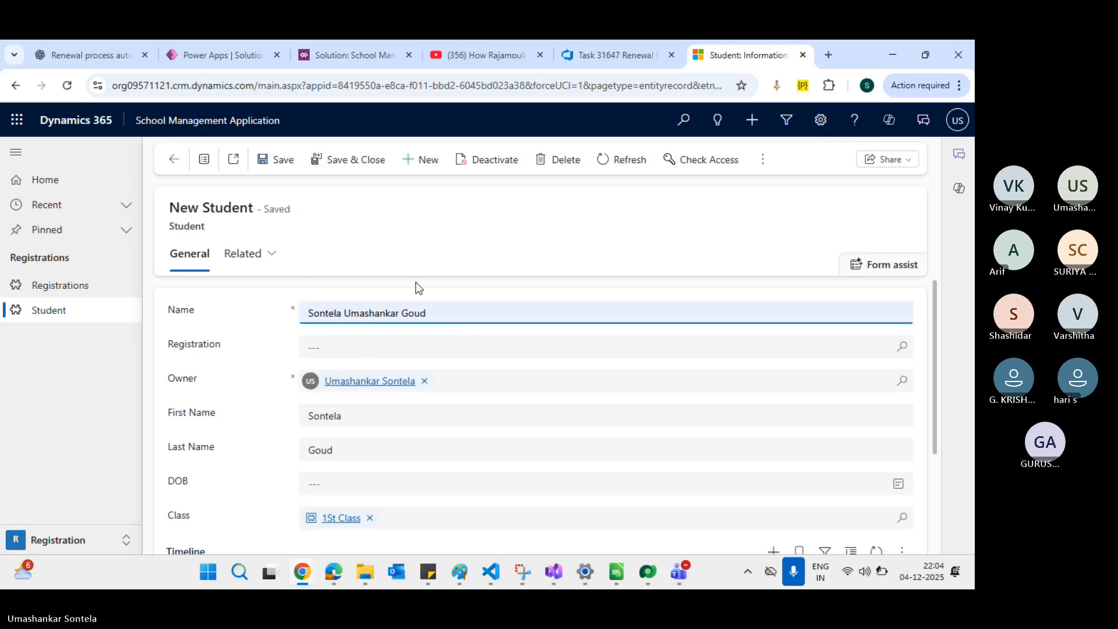
left_click(366, 163)
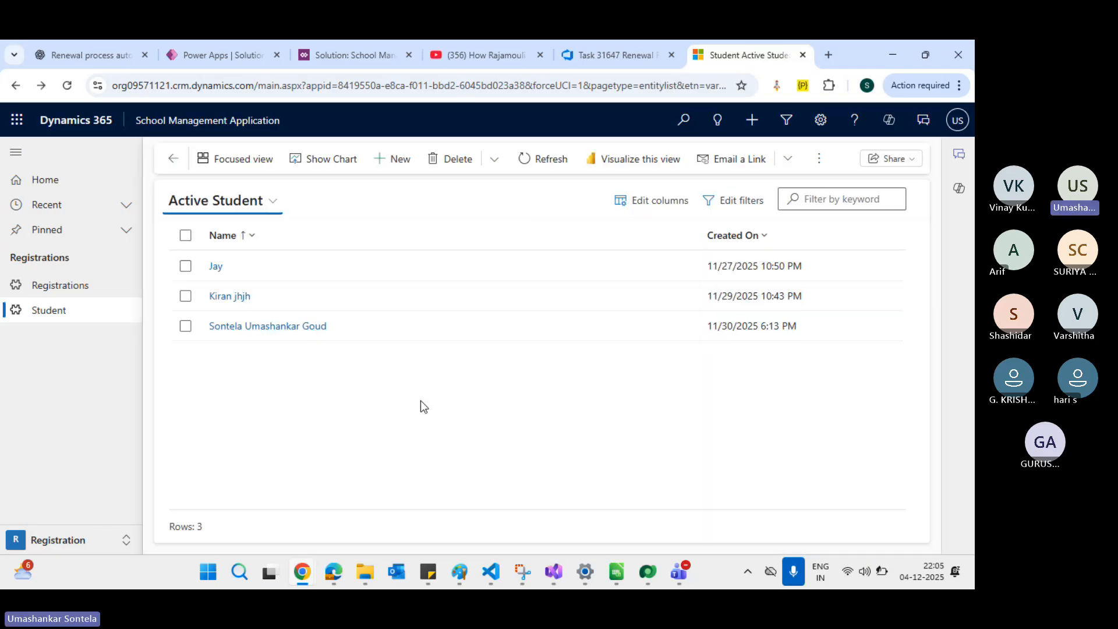
key("alt+Tab")
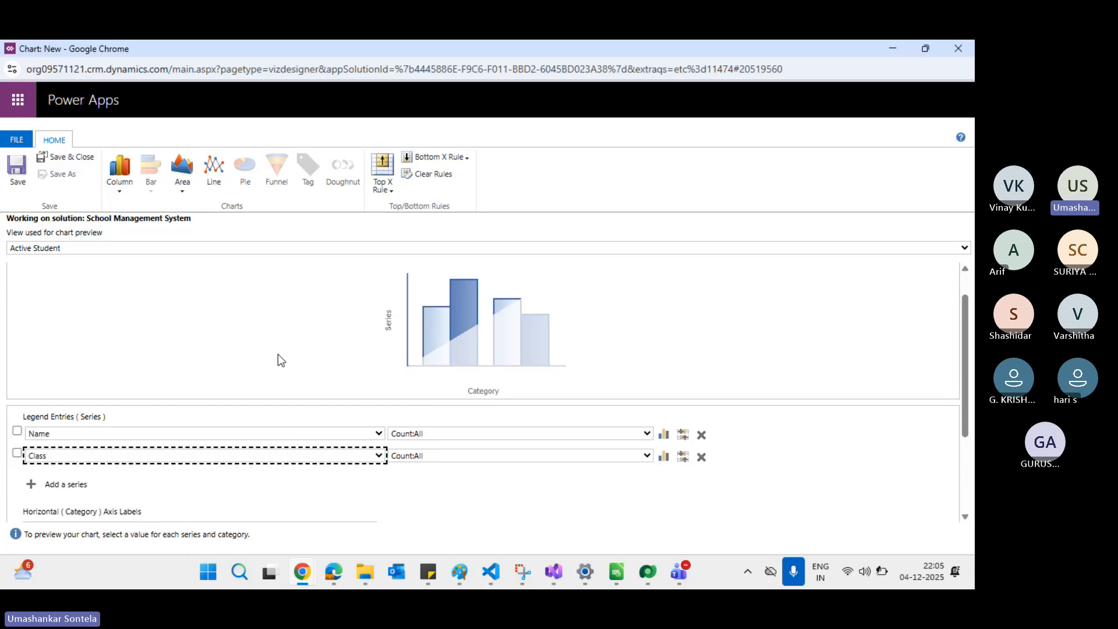
Step: Remove the Class series from the chart's legend entries
scroll(214, 365, "down", 2)
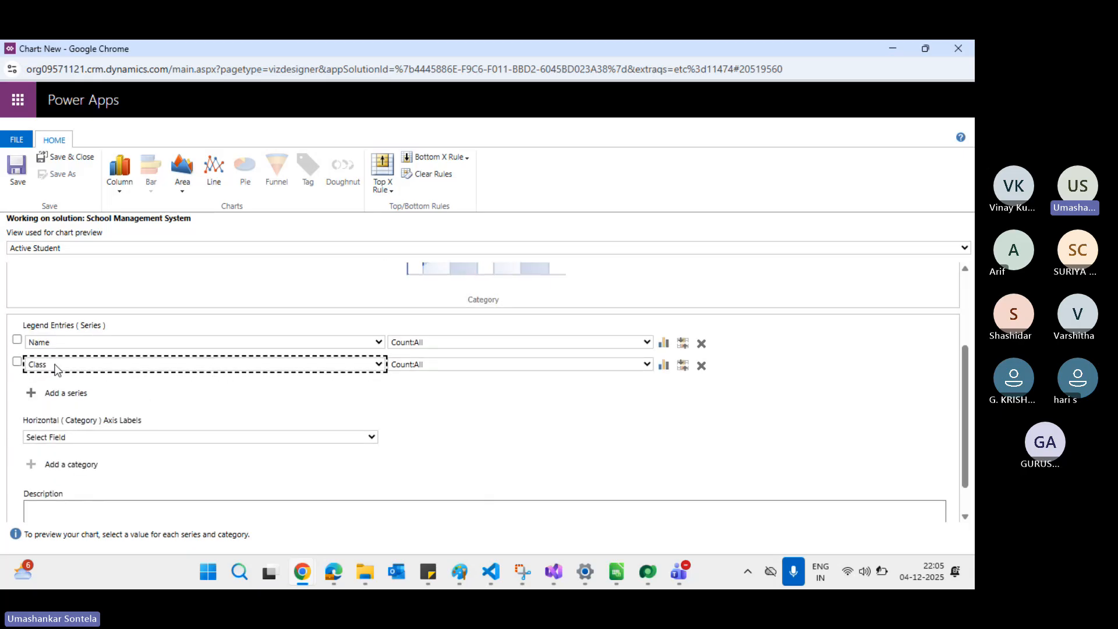
left_click(17, 361)
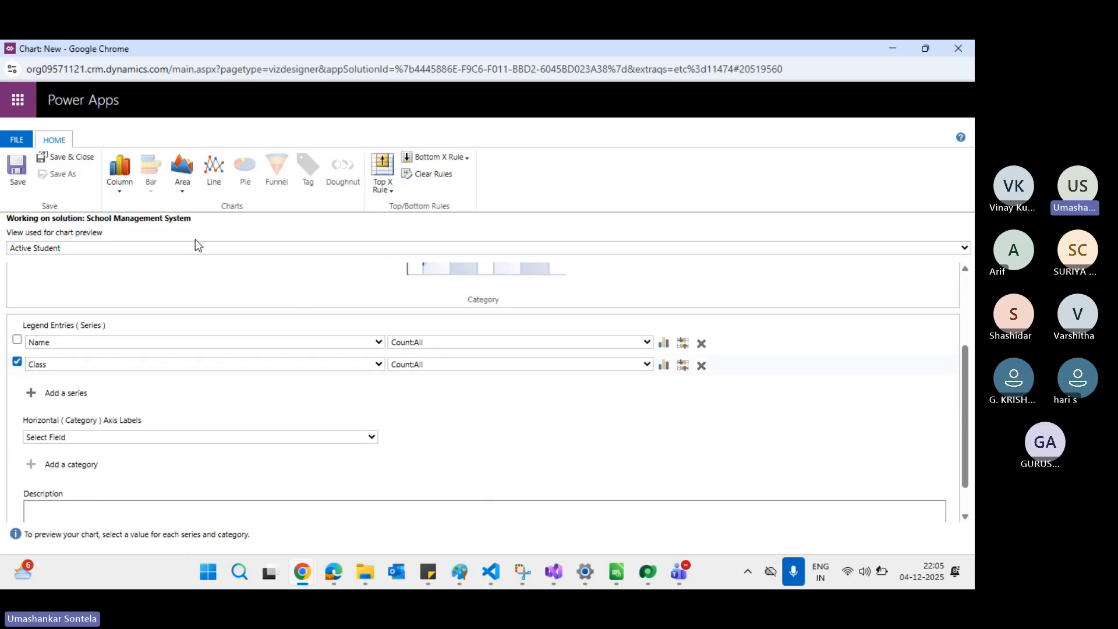
left_click(702, 365)
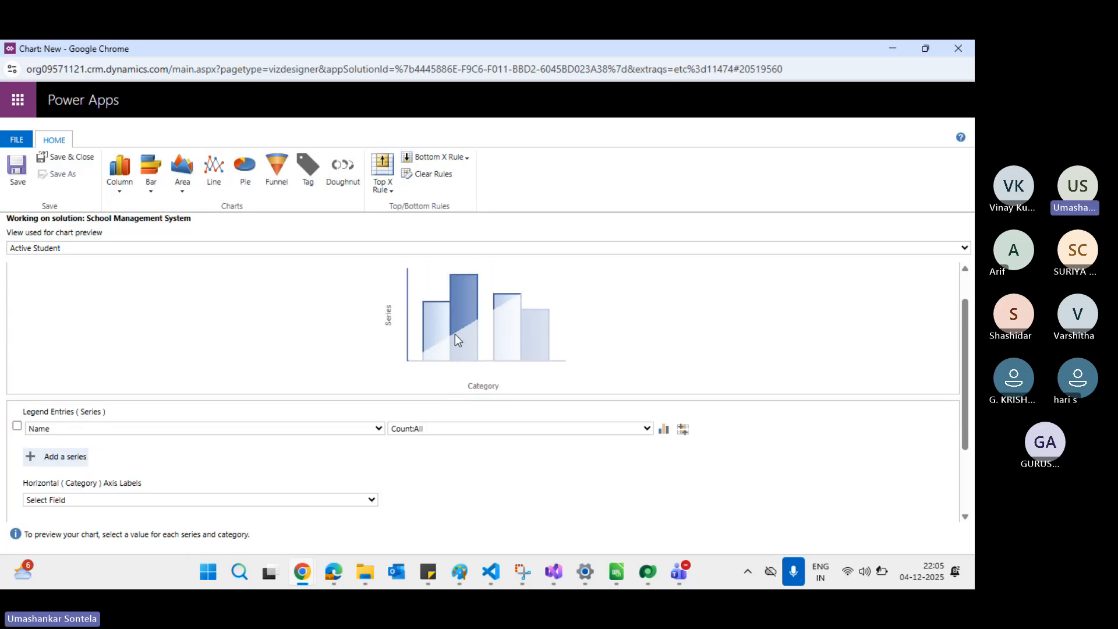
scroll(483, 338, "up", 1)
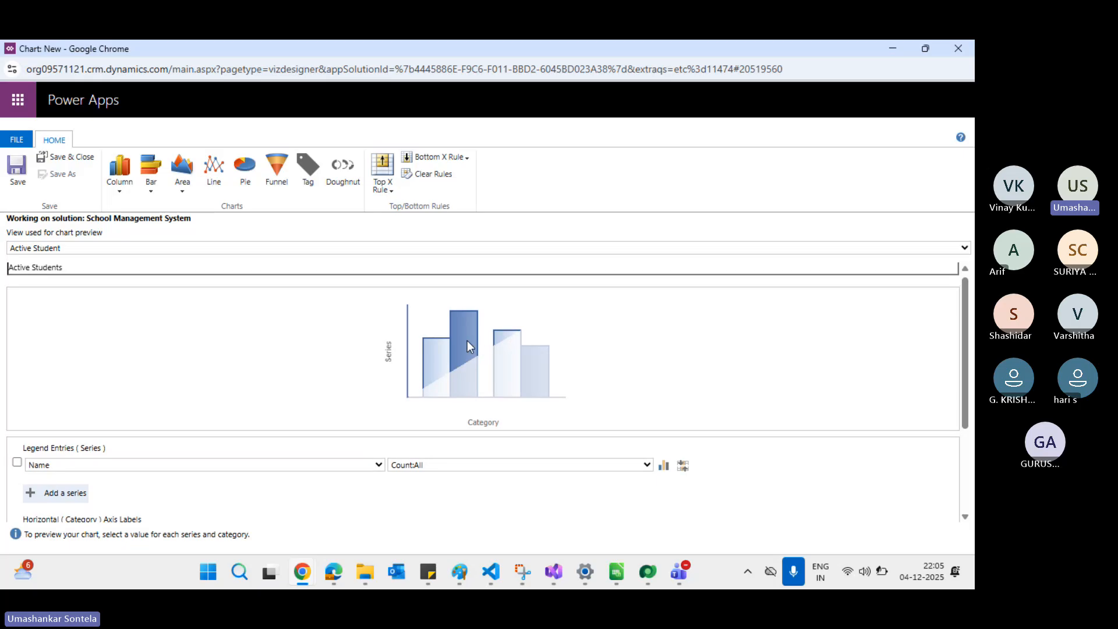
scroll(357, 445, "down", 3)
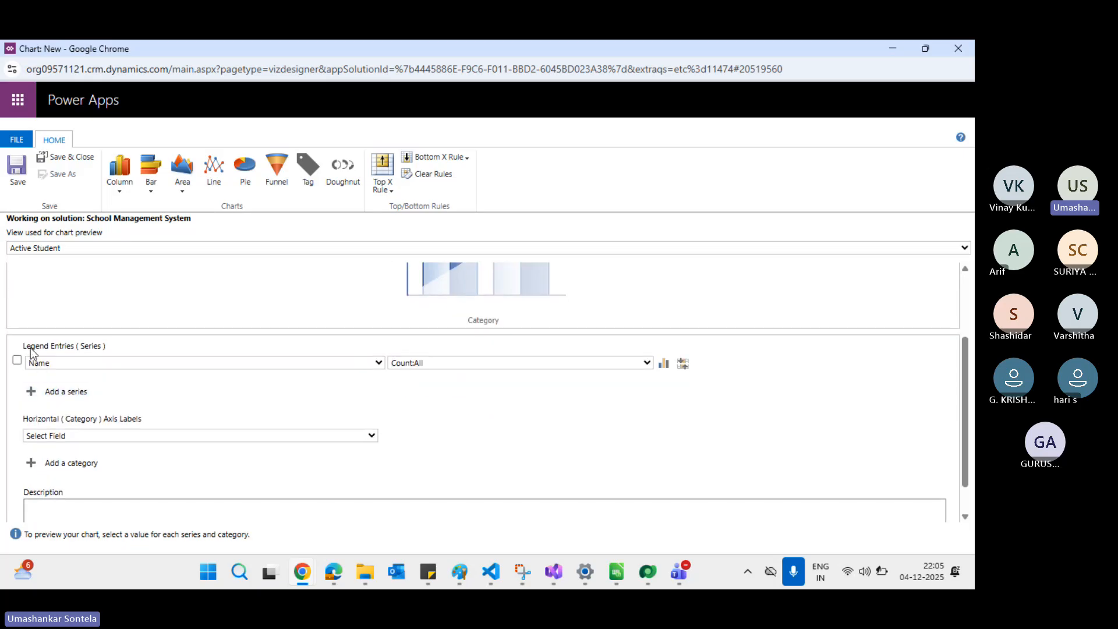
Step: Enter "Active Stdents" as the chart description and try to save the chart
scroll(439, 289, "up", 1)
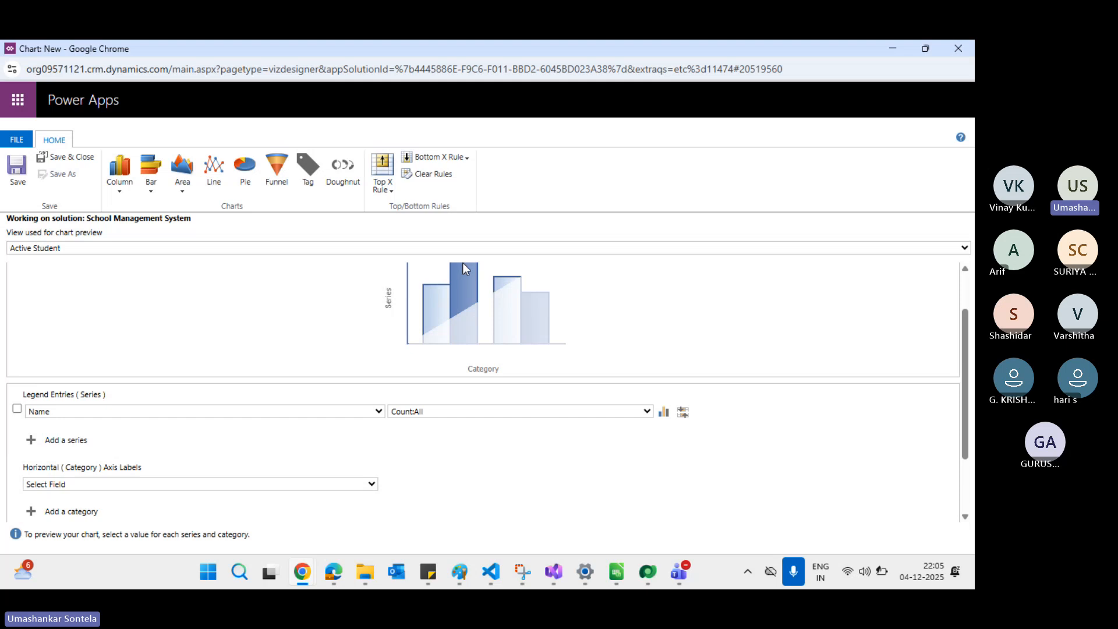
scroll(492, 401, "down", 2)
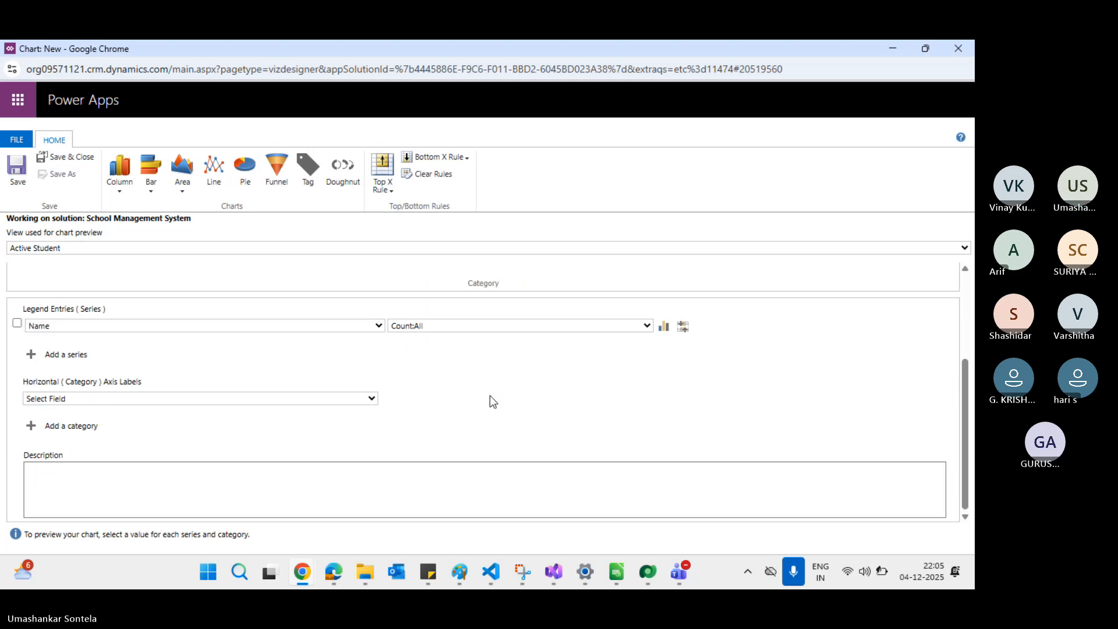
left_click(79, 483)
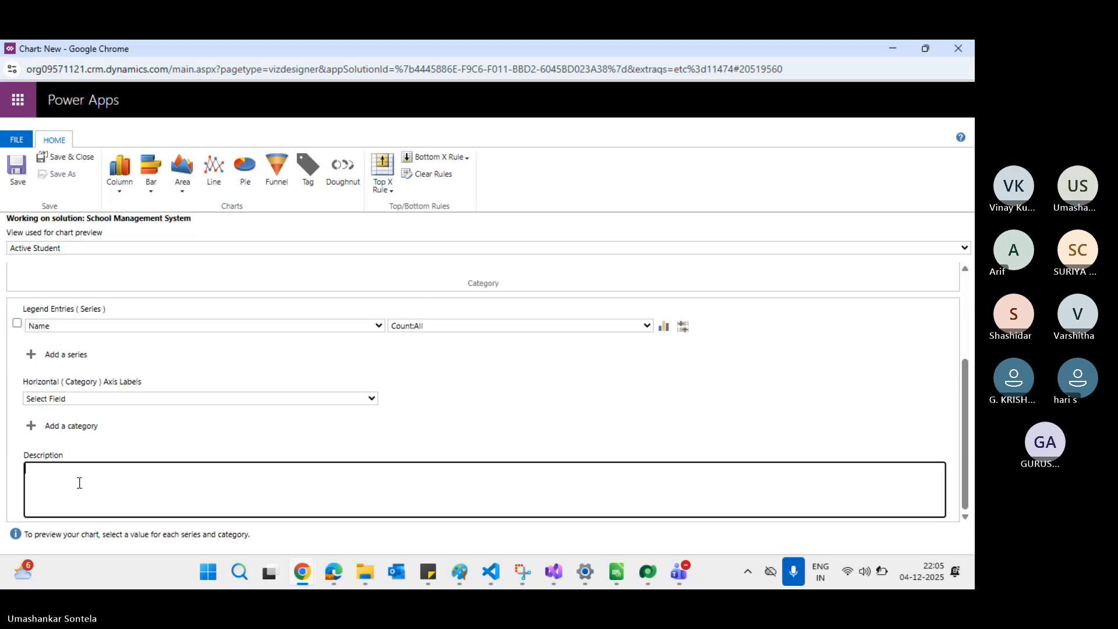
type("Actctive Sy")
key("BackSpace")
type("tdents")
right_click(33, 475)
left_click(104, 177)
left_click(360, 437)
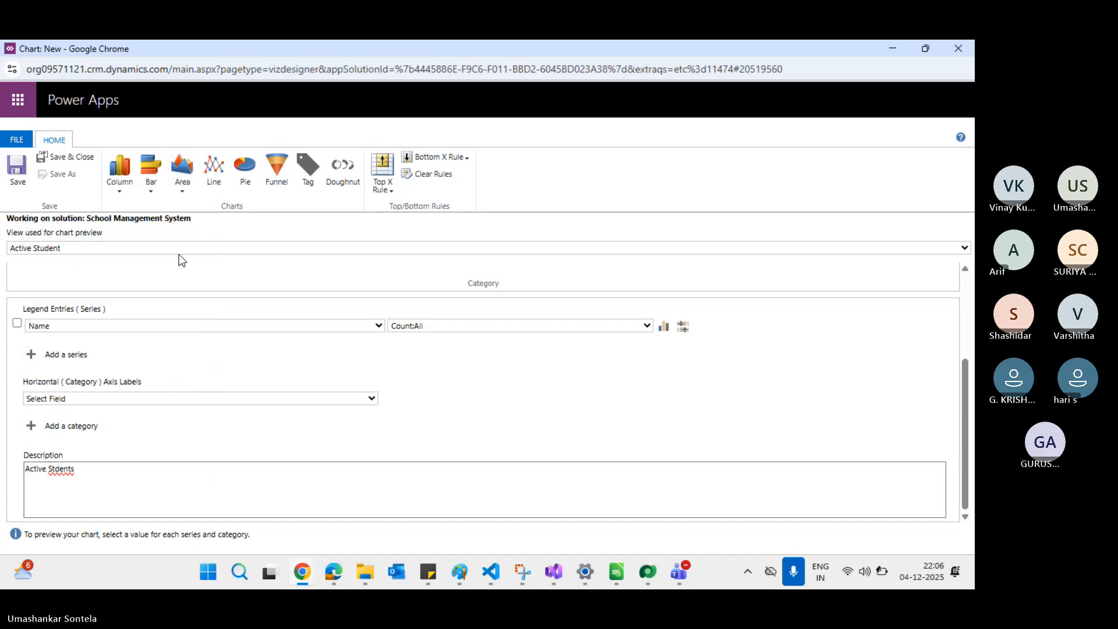
left_click(13, 174)
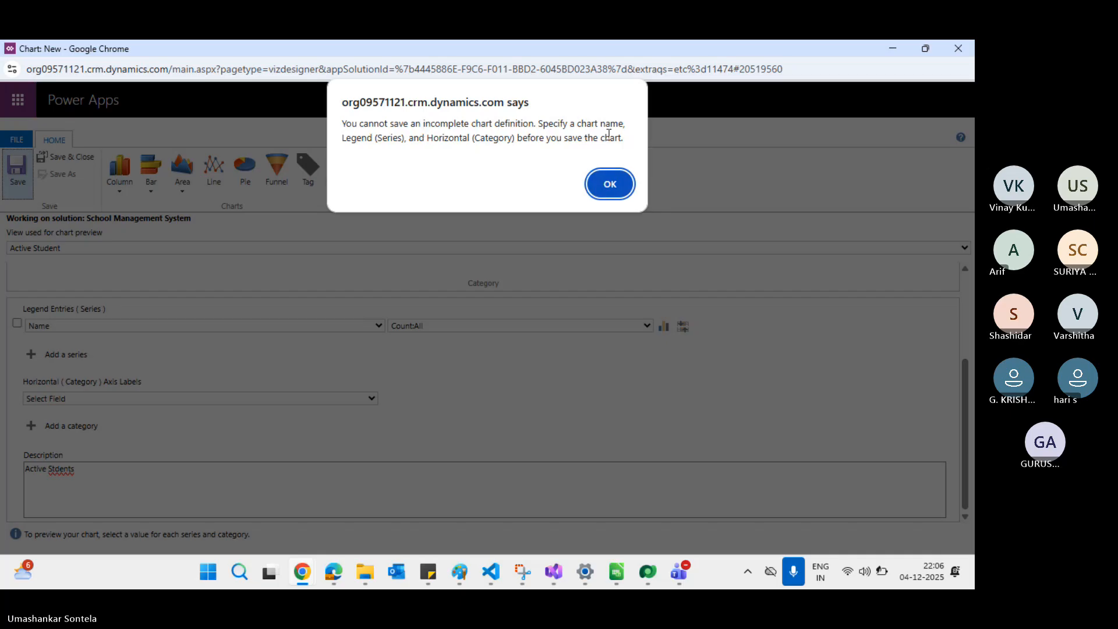
left_click(609, 182)
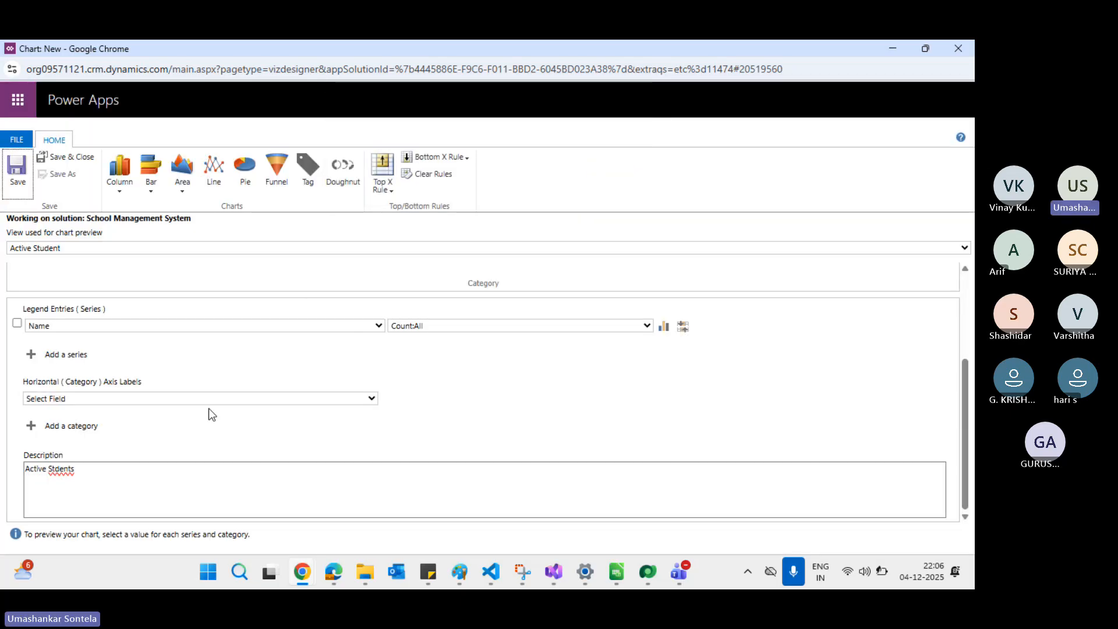
Step: Correct the misspelled word in the chart description to "Students"
left_click(61, 471)
right_click(61, 470)
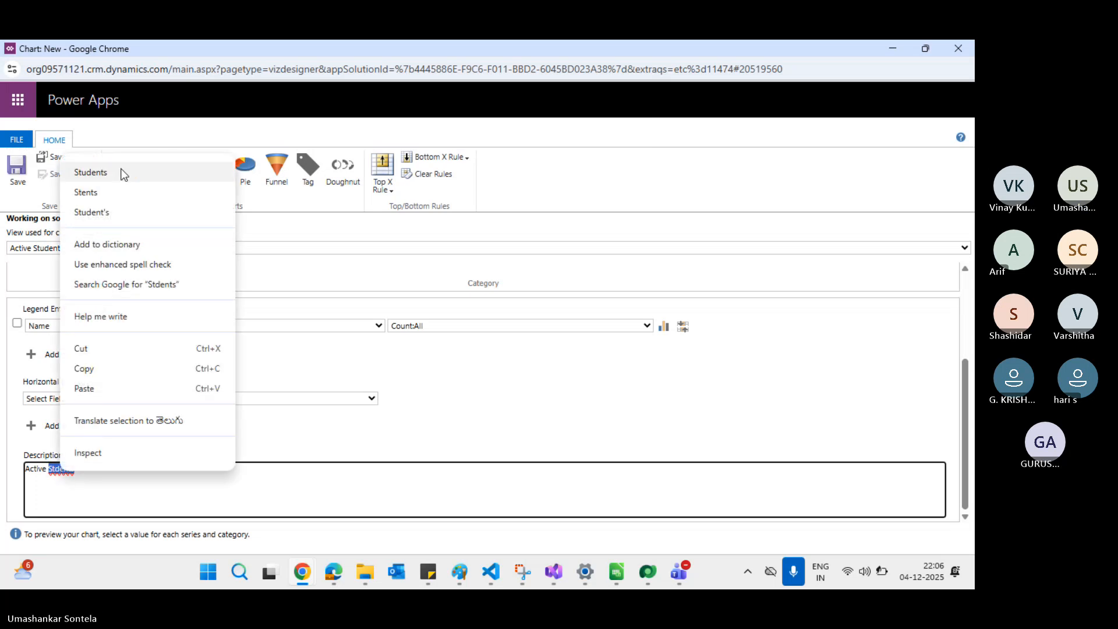
left_click(121, 170)
Step: Set the horizontal category axis field to Class and check the value of each column in the chart preview
scroll(160, 396, "up", 3)
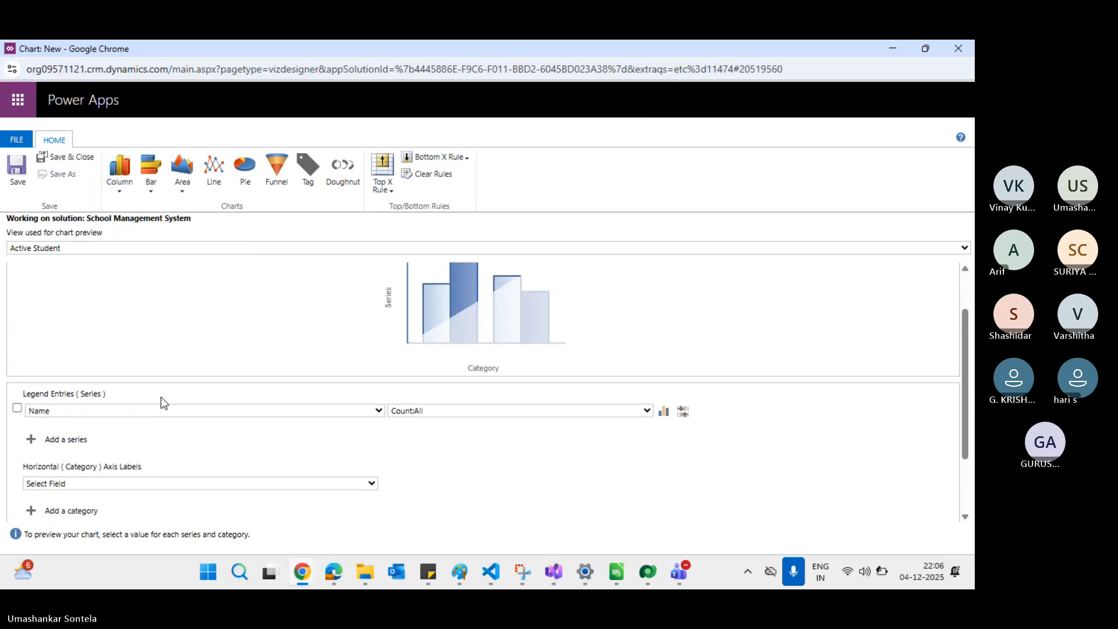
left_click(75, 272)
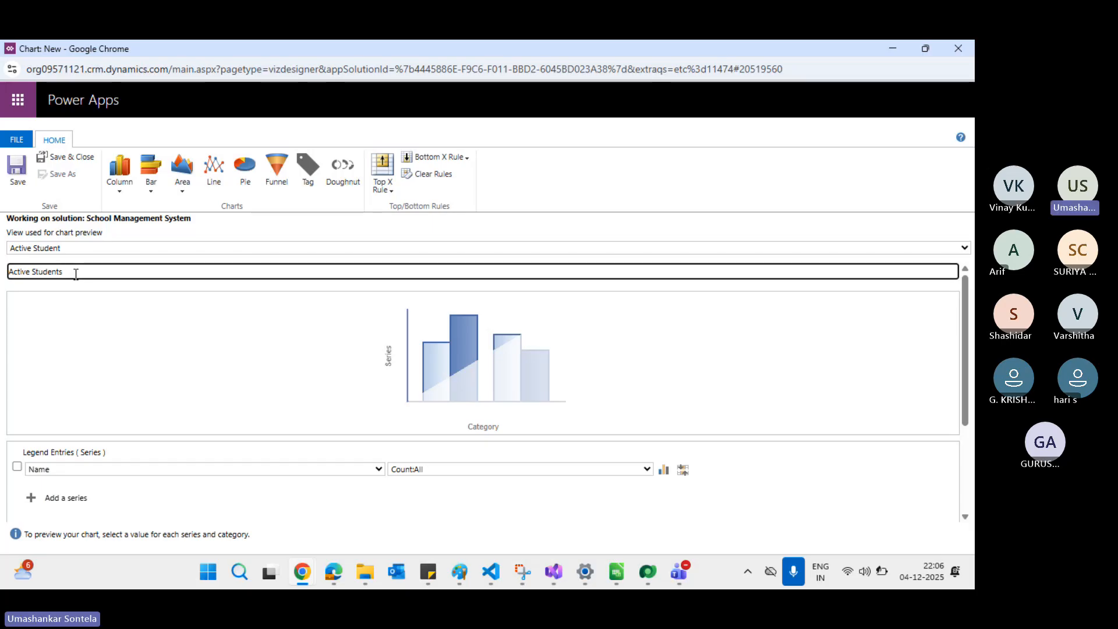
scroll(242, 321, "down", 2)
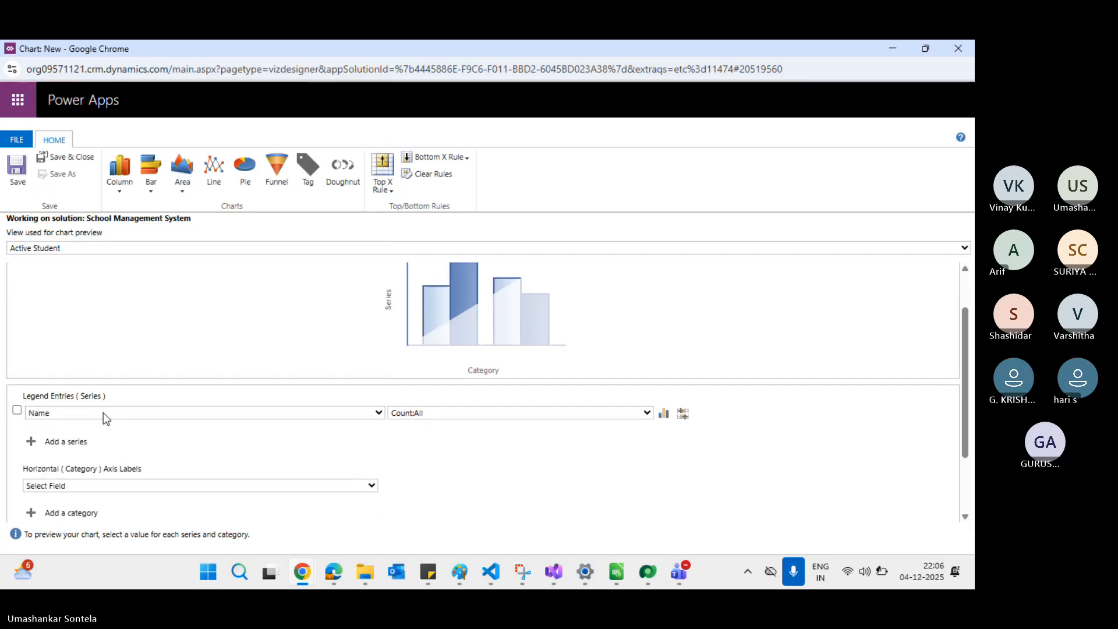
scroll(218, 433, "down", 3)
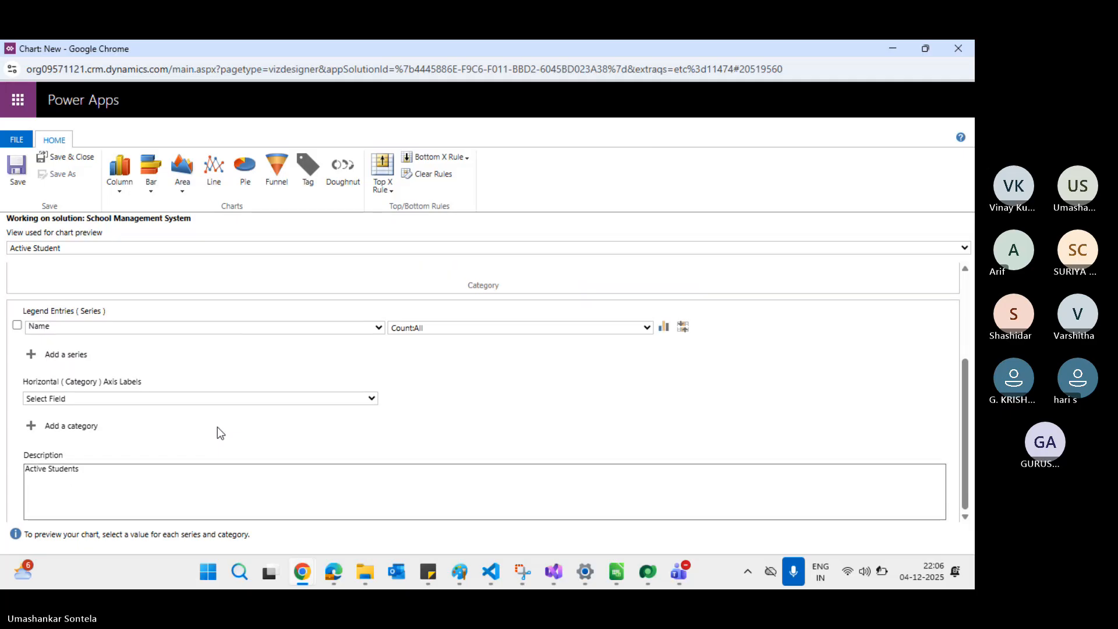
left_click(193, 400)
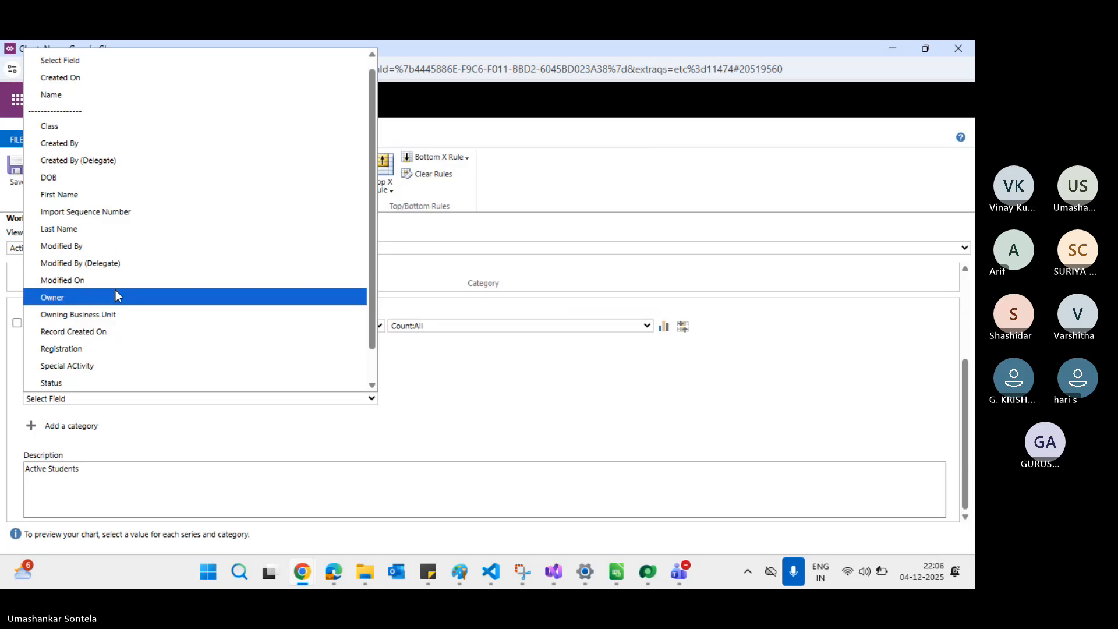
scroll(115, 294, "up", 1)
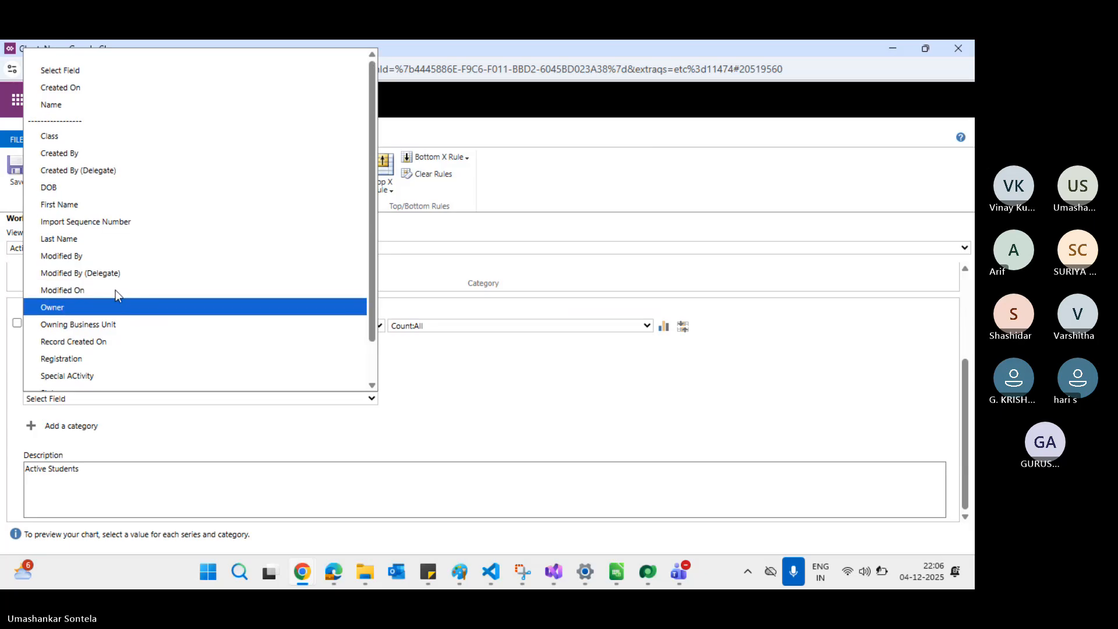
left_click(87, 136)
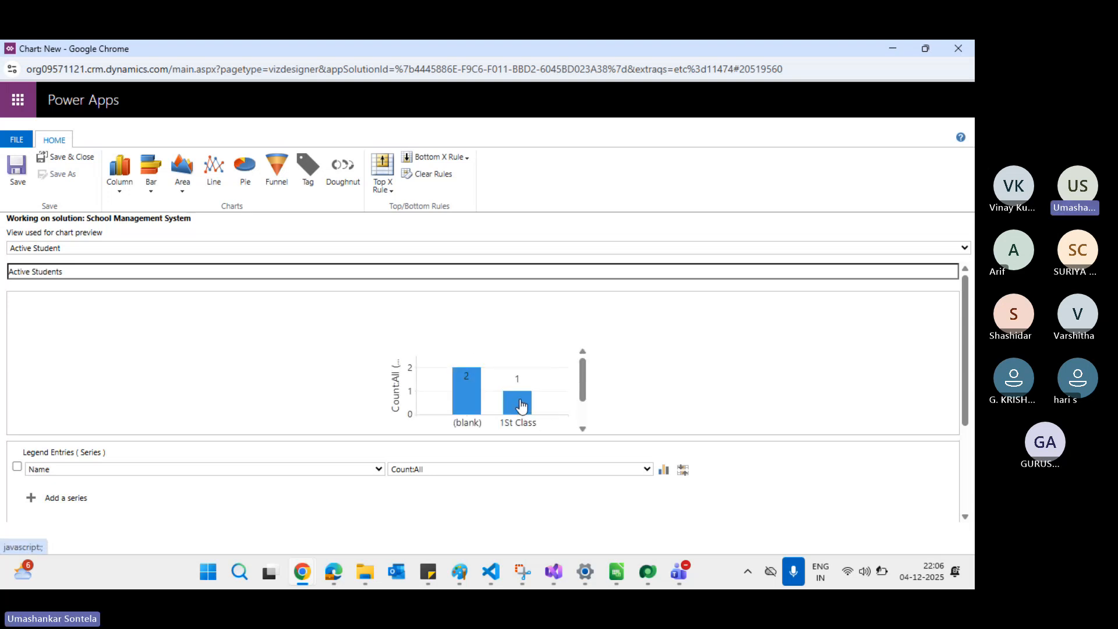
mouse_move(521, 407)
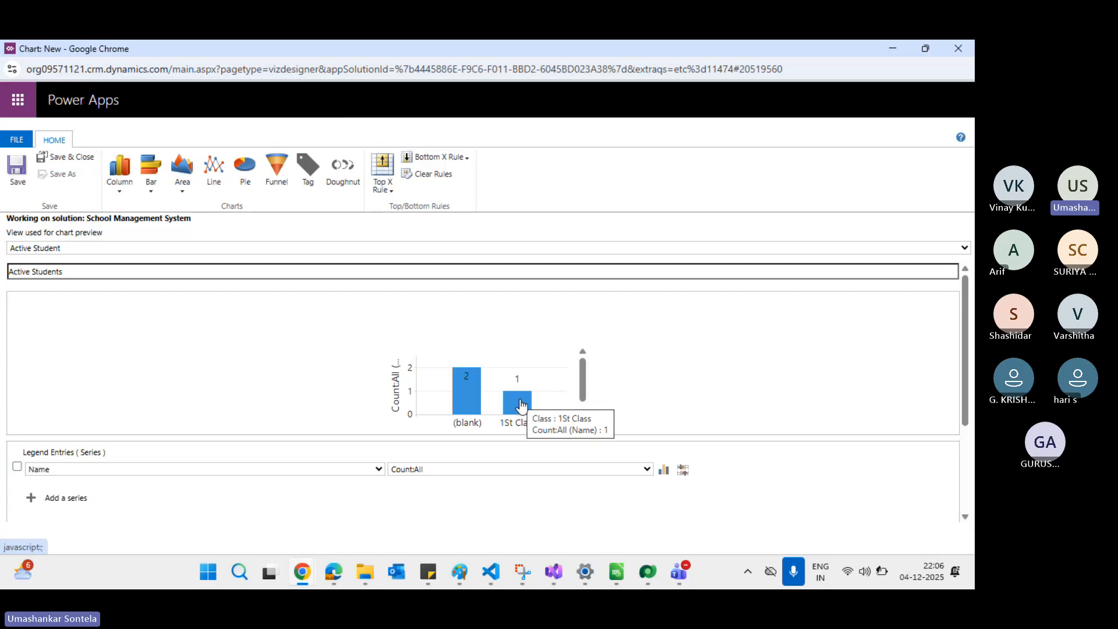
mouse_move(470, 391)
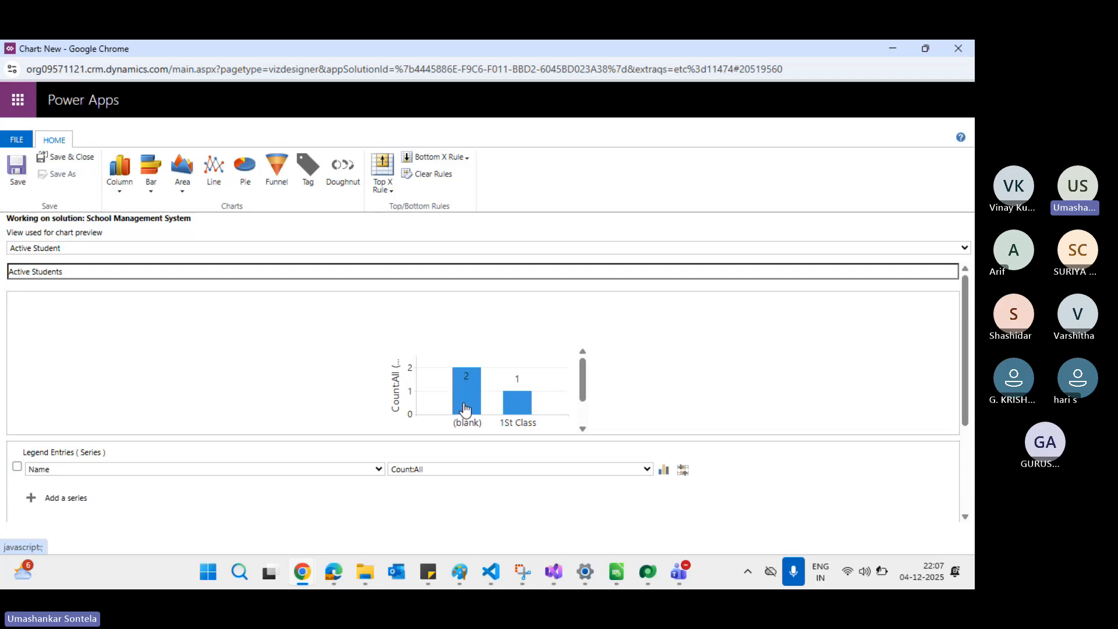
mouse_move(464, 409)
Step: Change the chart type to the plain Bar chart and check the values of its bars in the preview
left_click(152, 181)
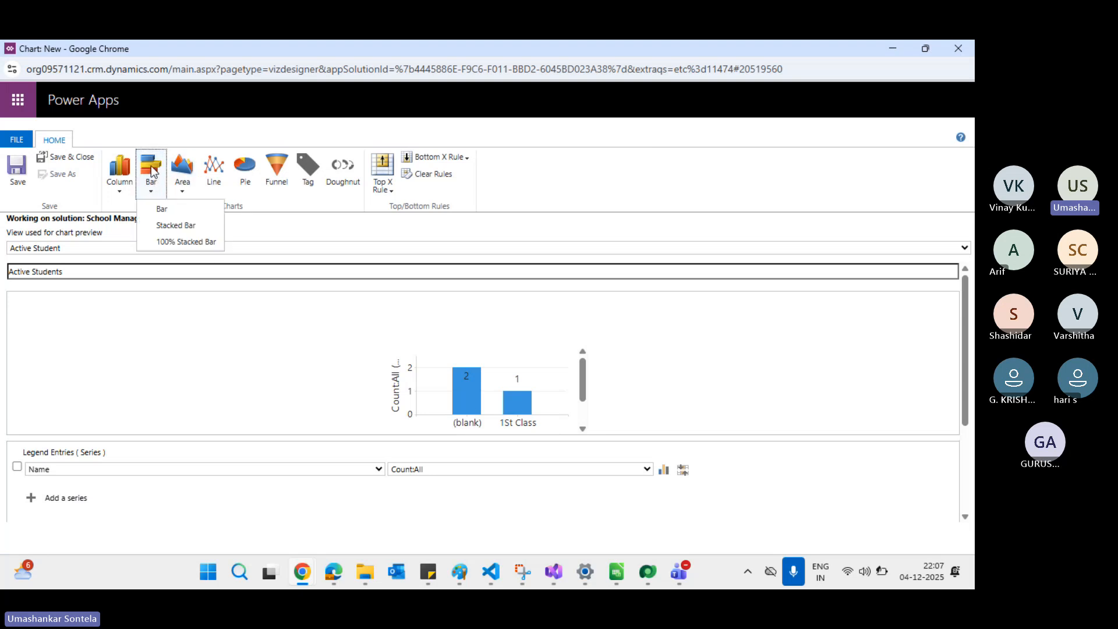
left_click(154, 190)
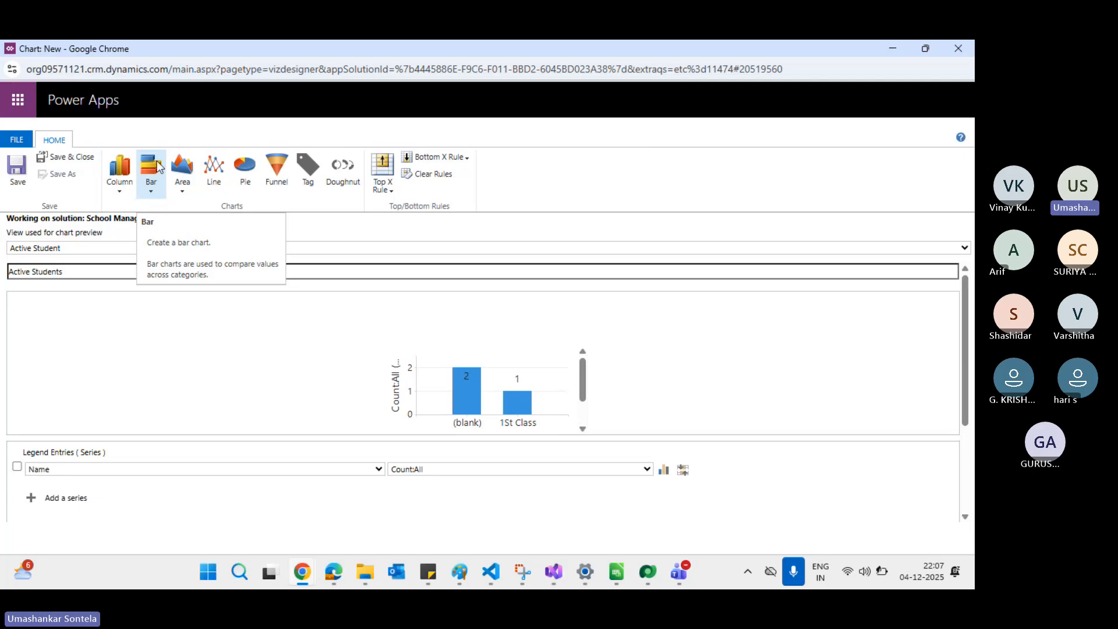
left_click(140, 167)
left_click(150, 186)
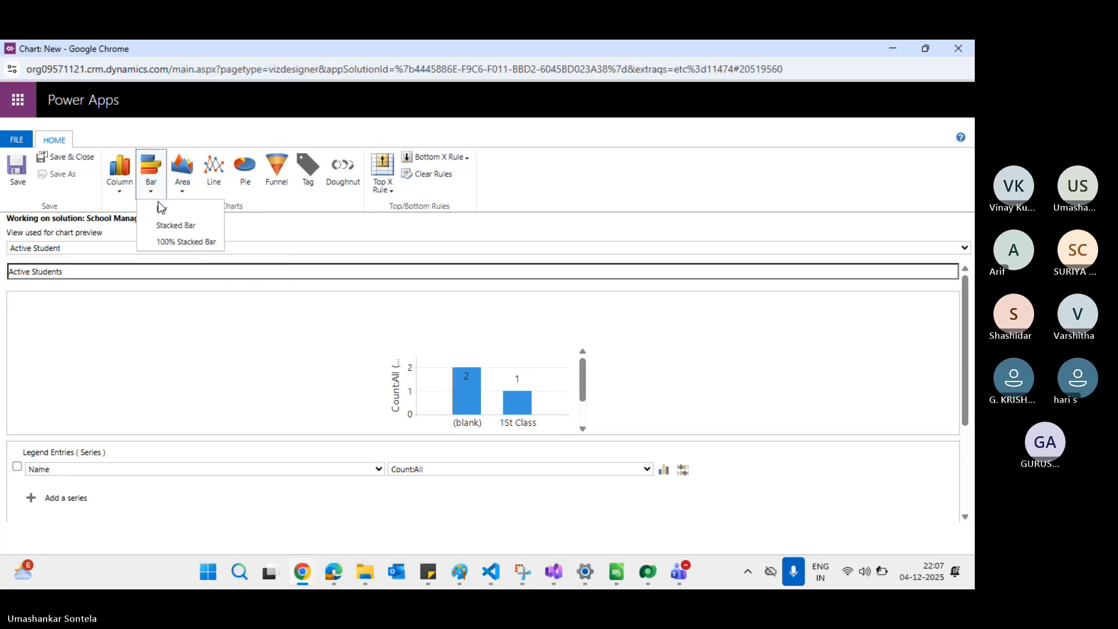
left_click(159, 207)
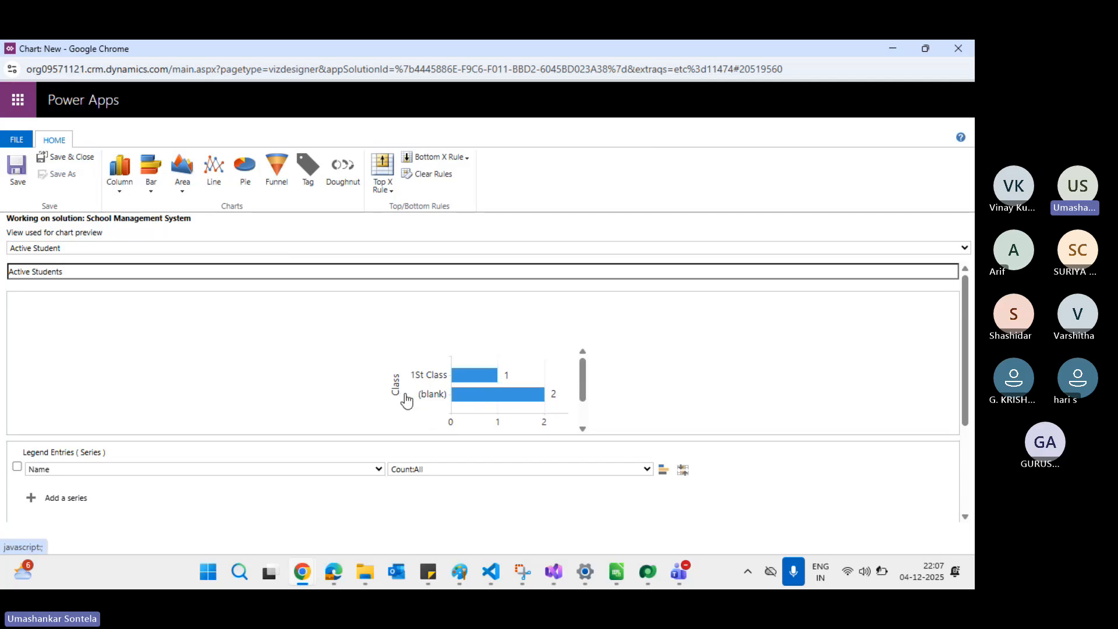
mouse_move(508, 403)
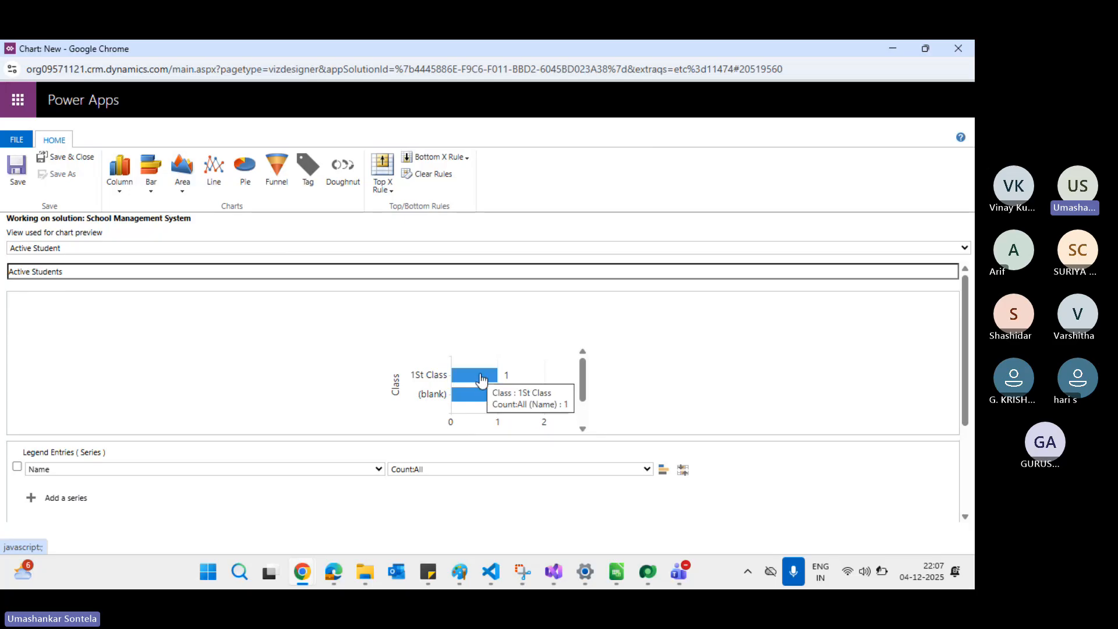
Step: Change the chart type to the plain Area chart and examine the preview
left_click(186, 167)
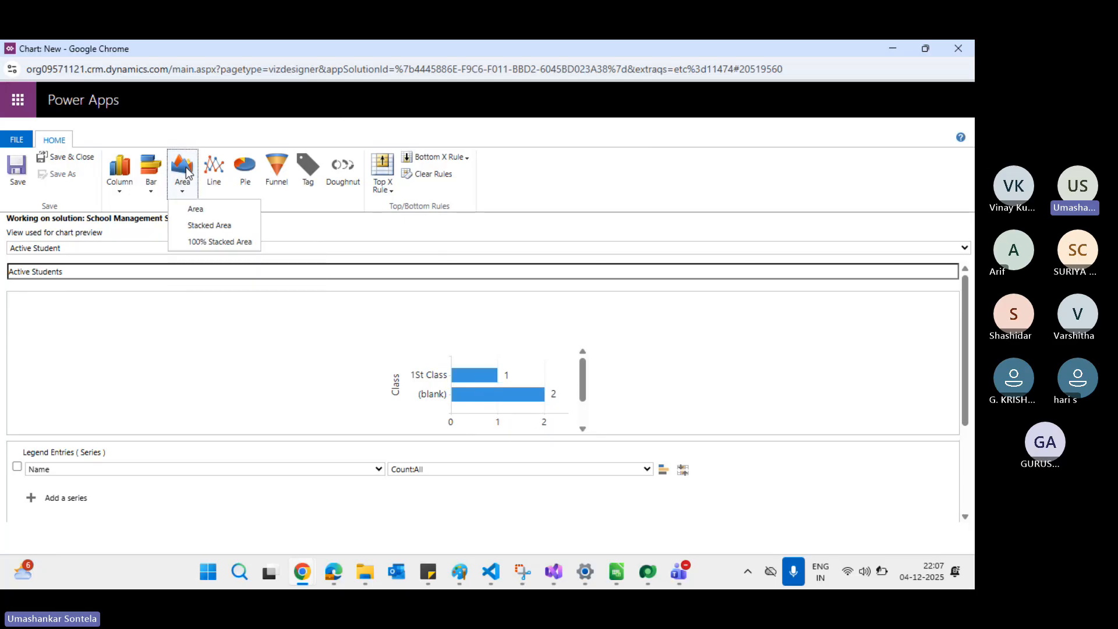
left_click(200, 213)
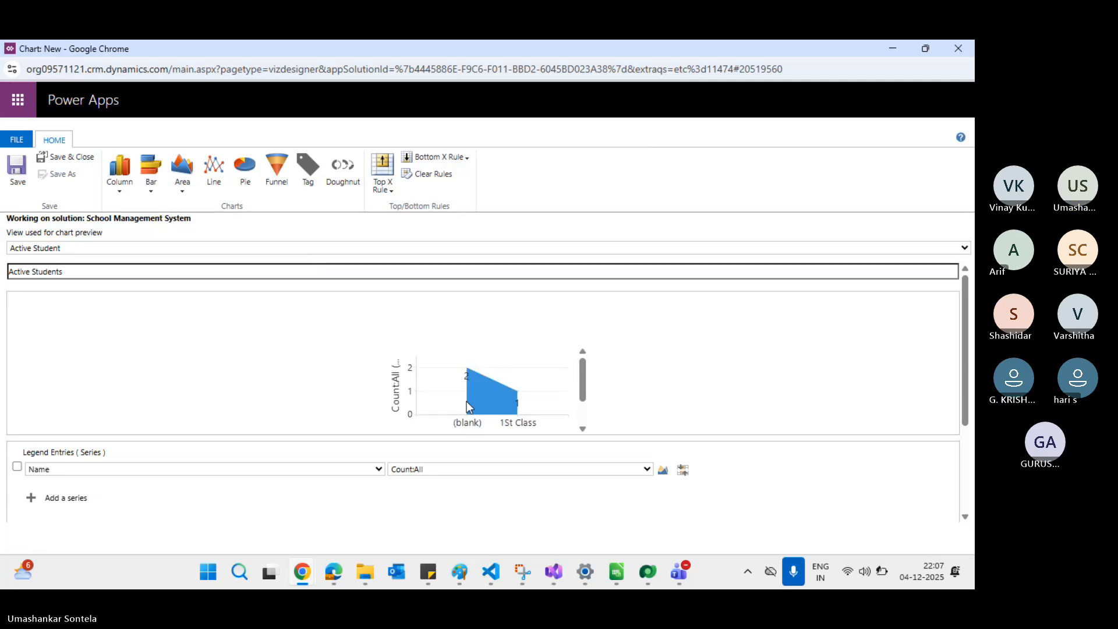
mouse_move(471, 376)
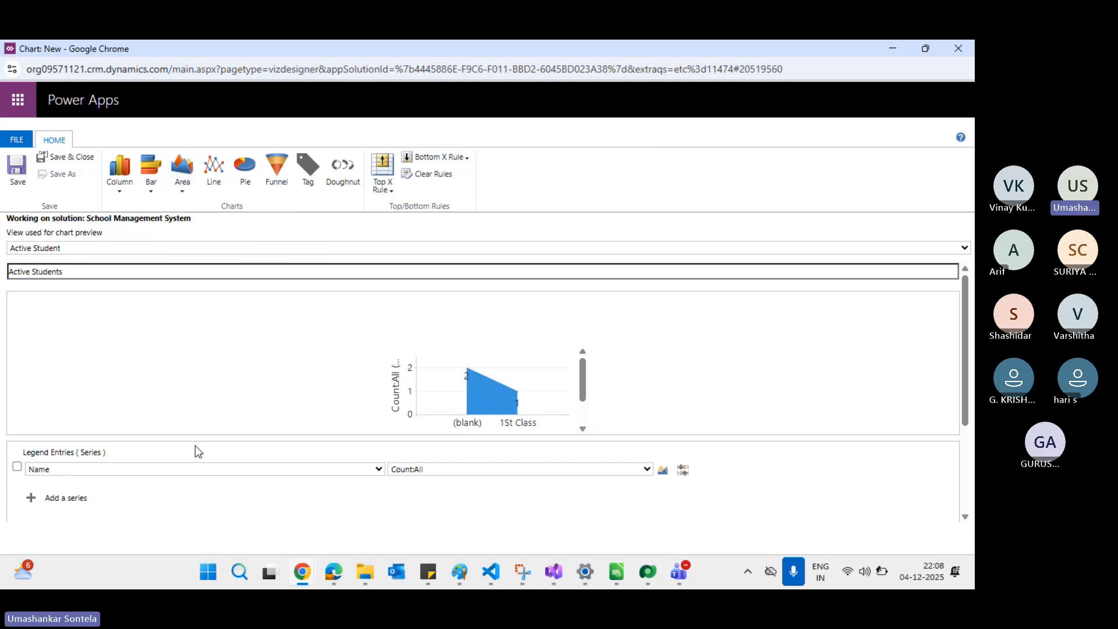
Step: Add a second horizontal category to the chart and set its field to Last Name
scroll(195, 448, "down", 1)
scroll(194, 446, "down", 1)
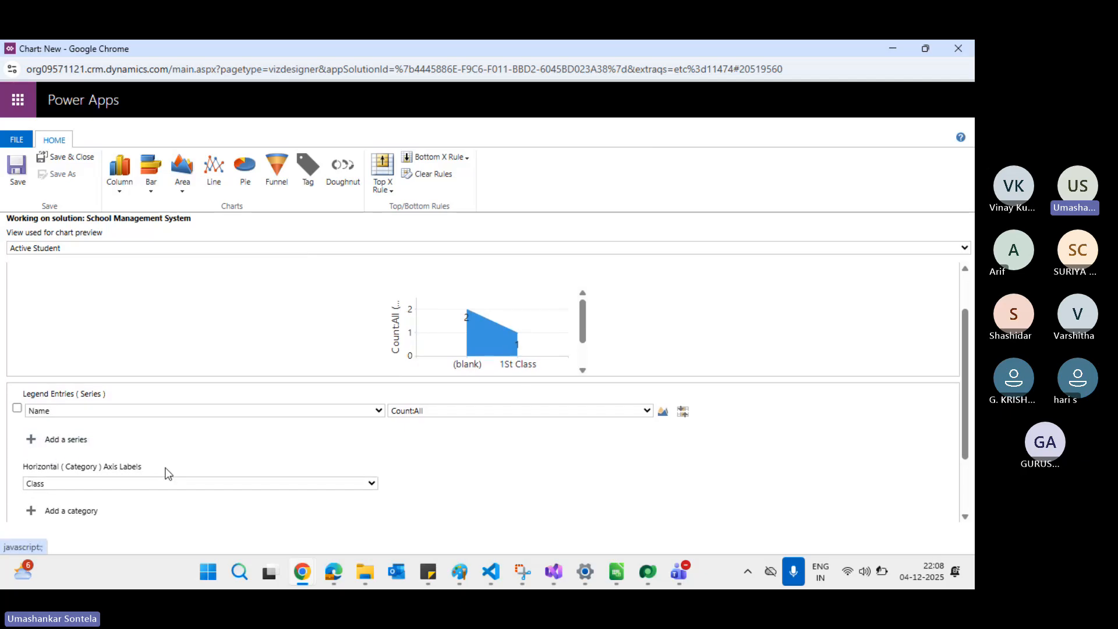
scroll(165, 472, "down", 1)
left_click(68, 469)
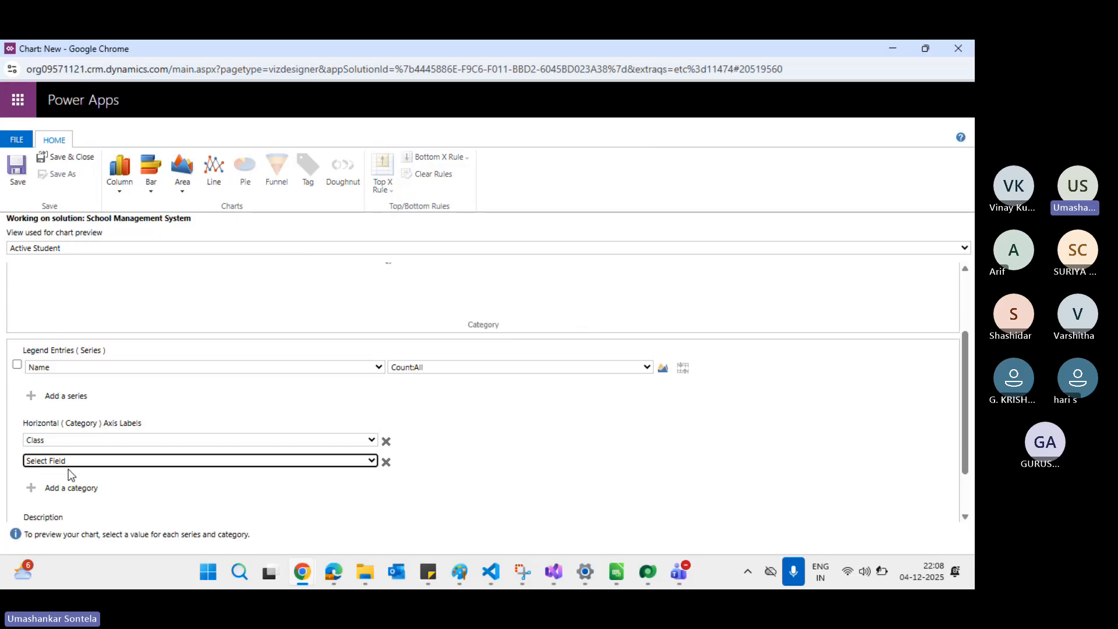
left_click(137, 464)
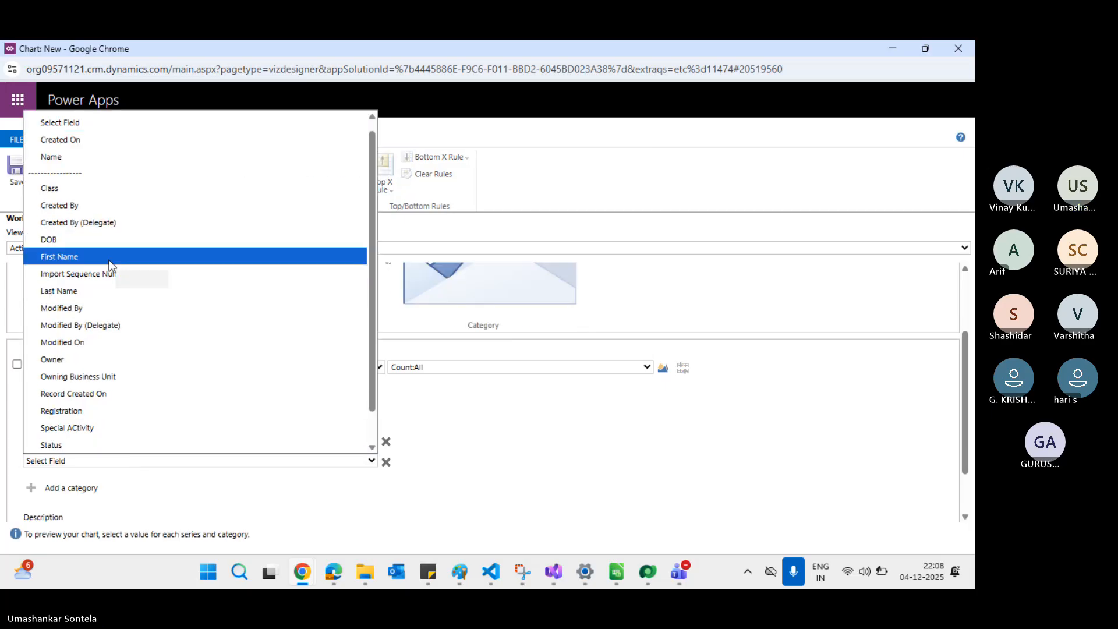
left_click(97, 292)
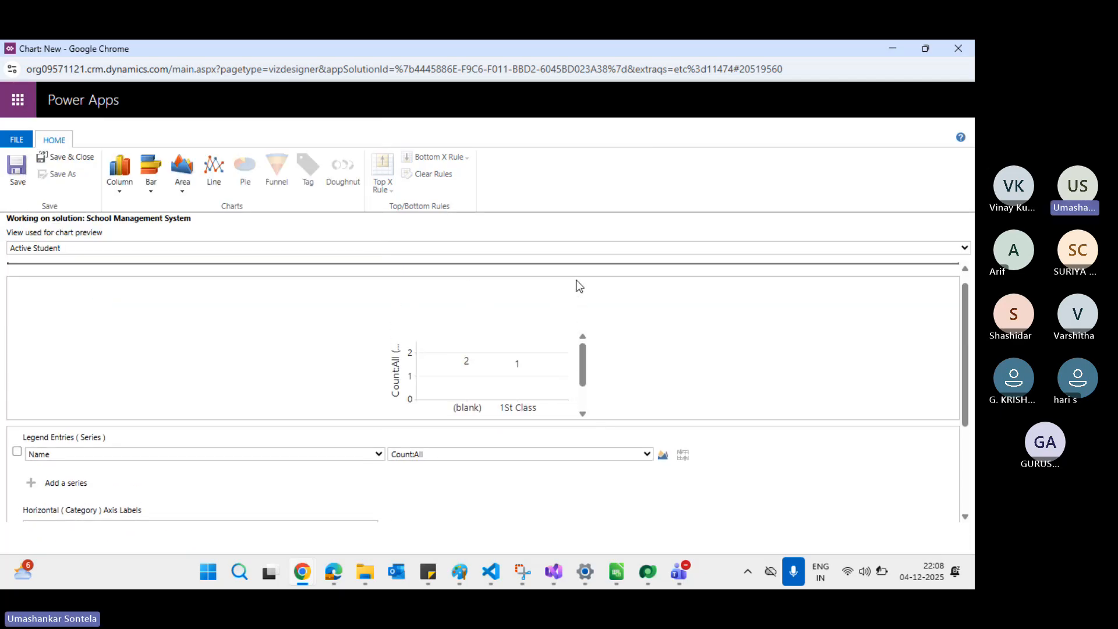
Step: Change the second horizontal category's field to DOB, and remove that category from the chart
scroll(579, 285, "down", 1)
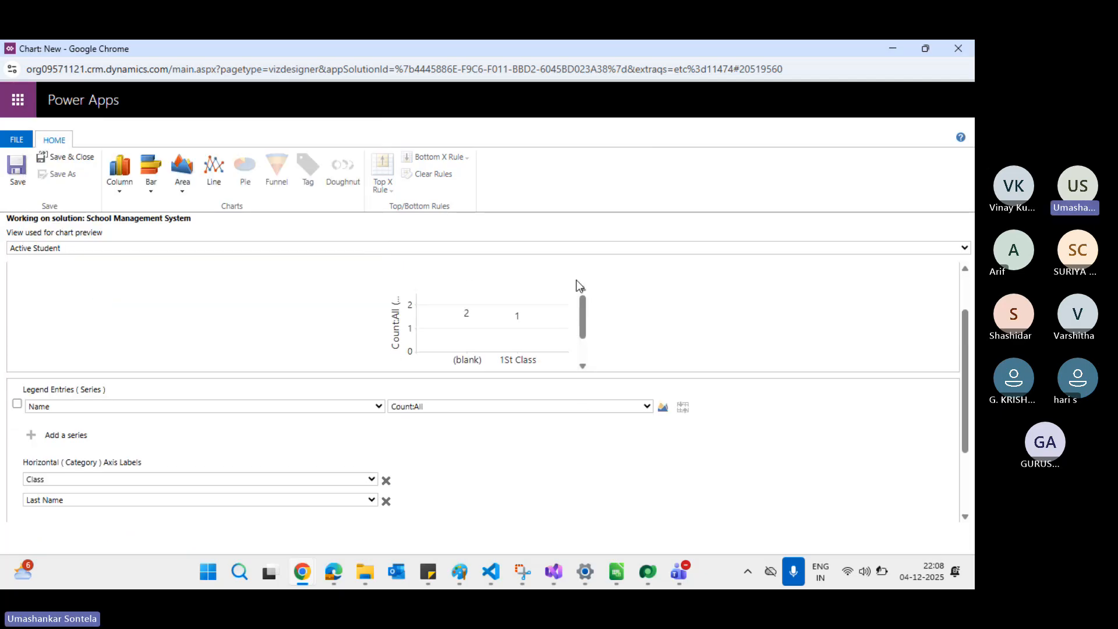
left_click(94, 499)
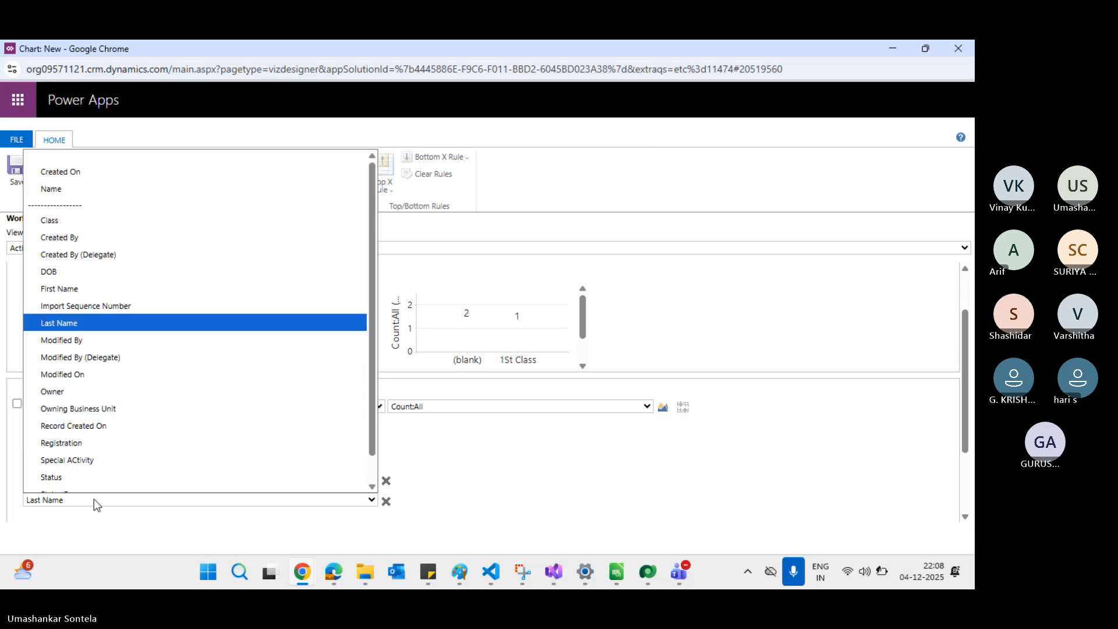
left_click(88, 269)
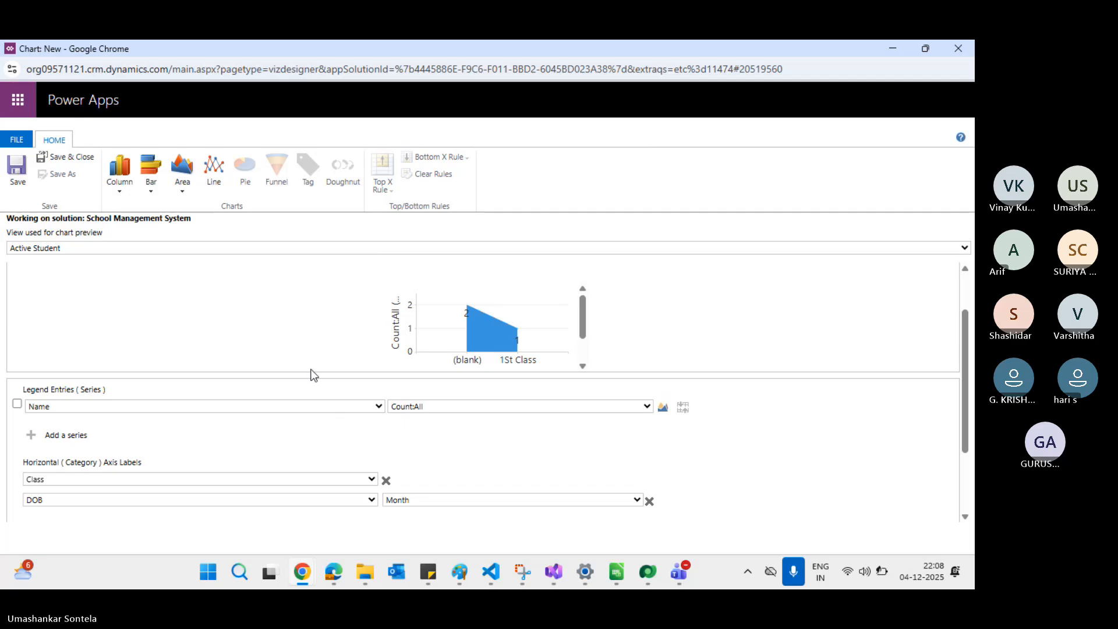
left_click(649, 501)
Step: Add a second legend series to the chart and set its field to Last Name
left_click(41, 434)
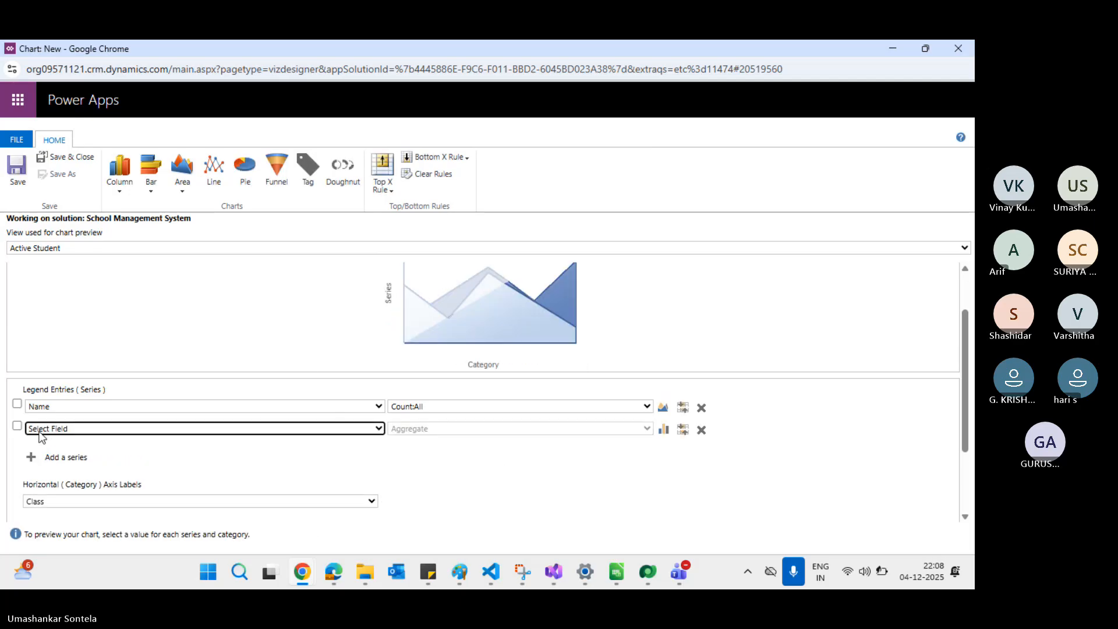
left_click(325, 431)
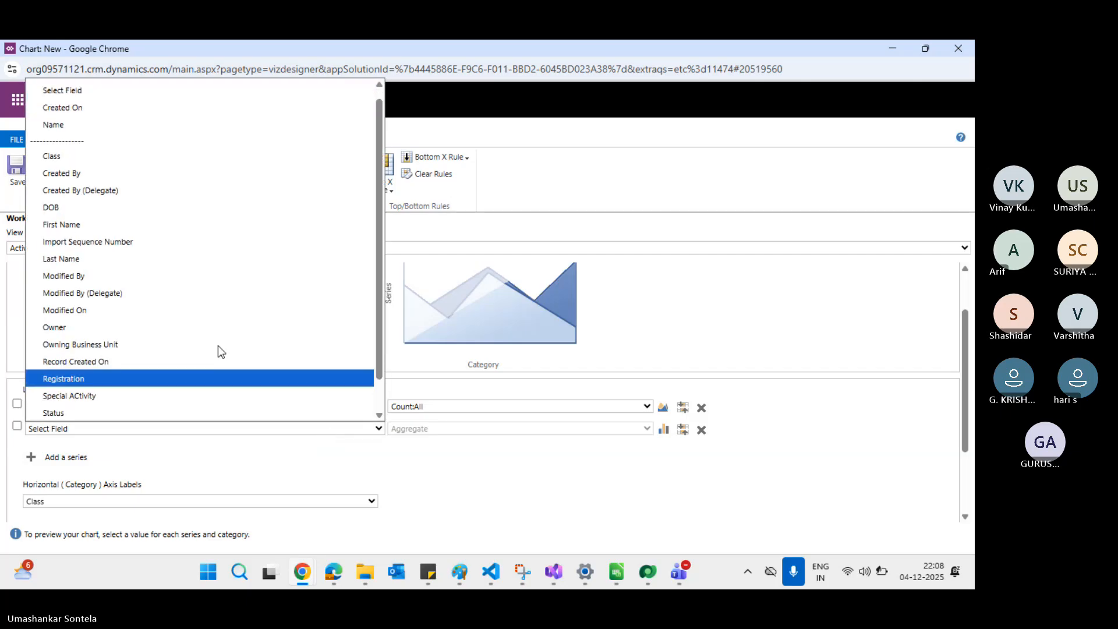
left_click(123, 259)
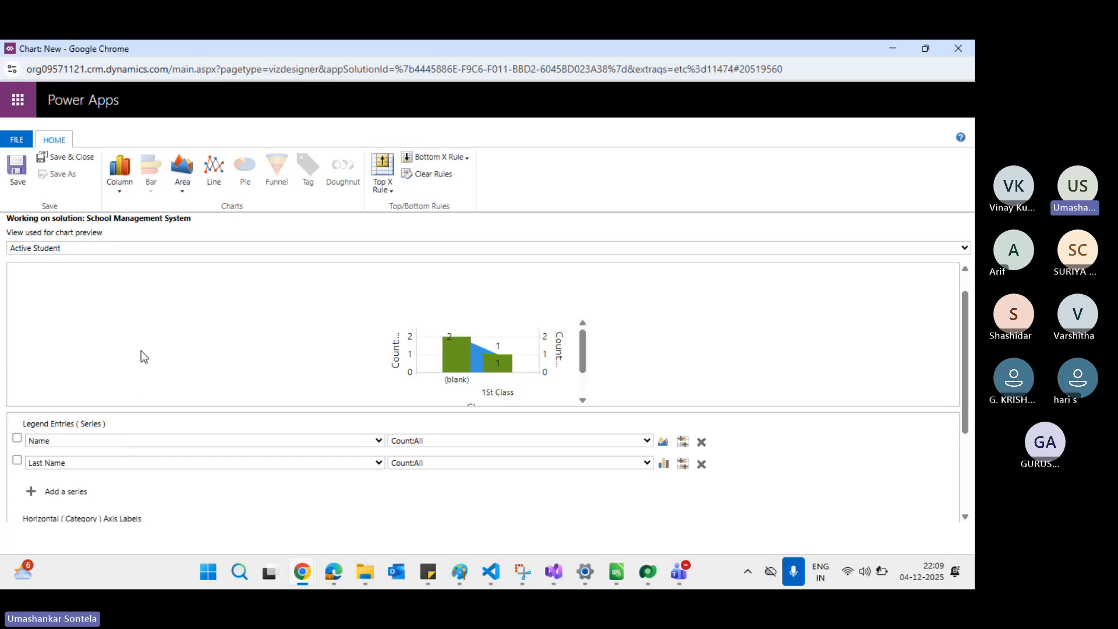
Step: Change the Name series to a Line chart and remove the Last Name series from the legend entries
left_click(214, 170)
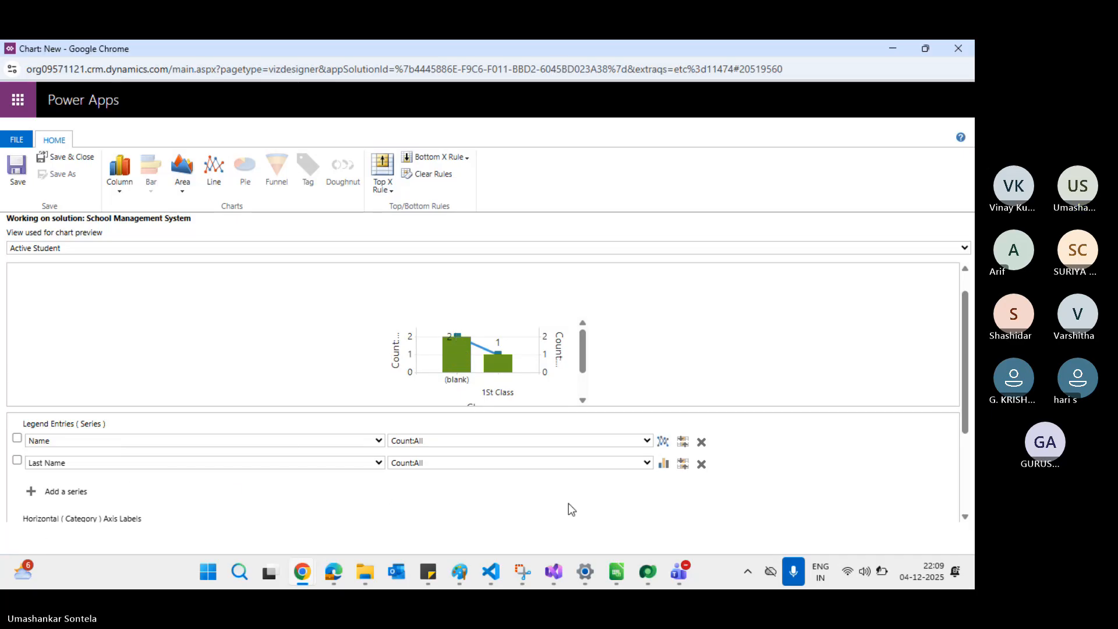
left_click(701, 464)
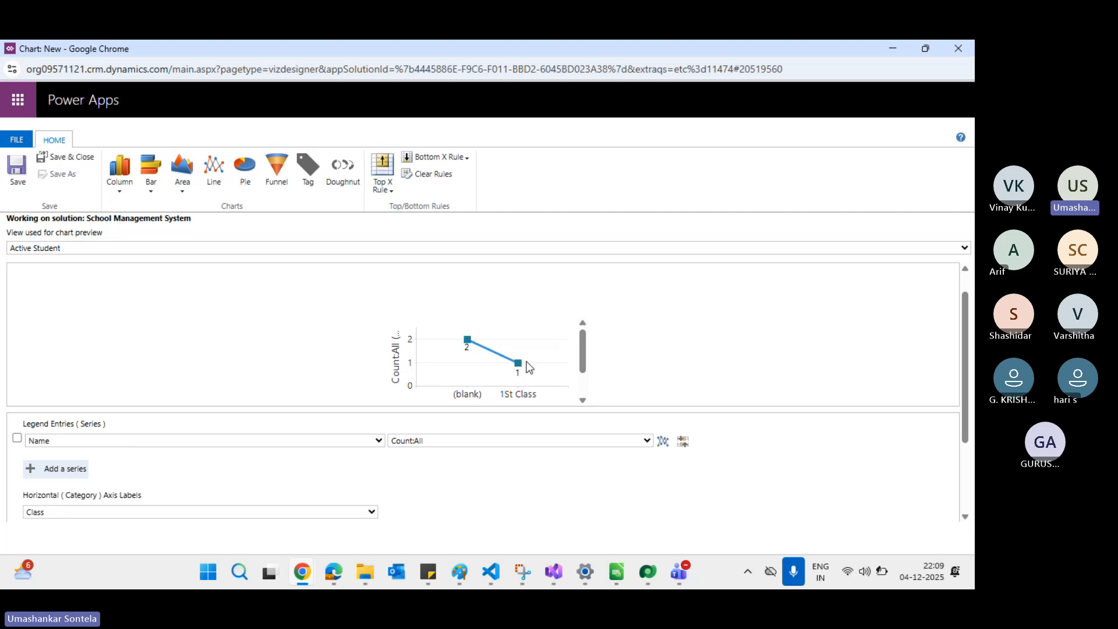
Step: Preview the chart as a Pie chart, checking its legend, and switch it to a Funnel chart
left_click(241, 168)
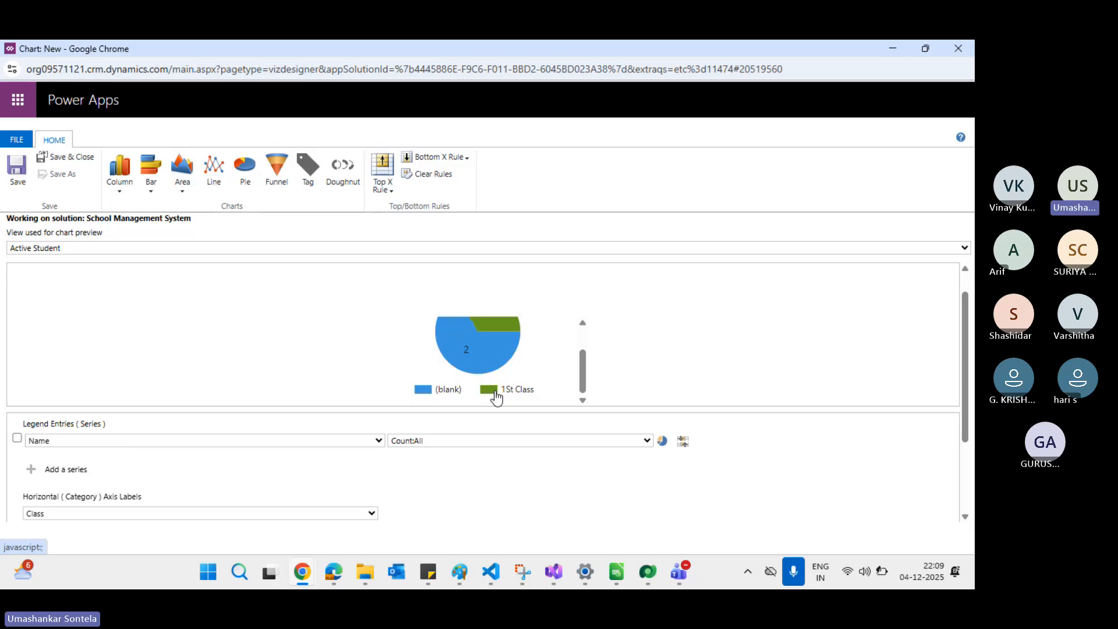
mouse_move(495, 395)
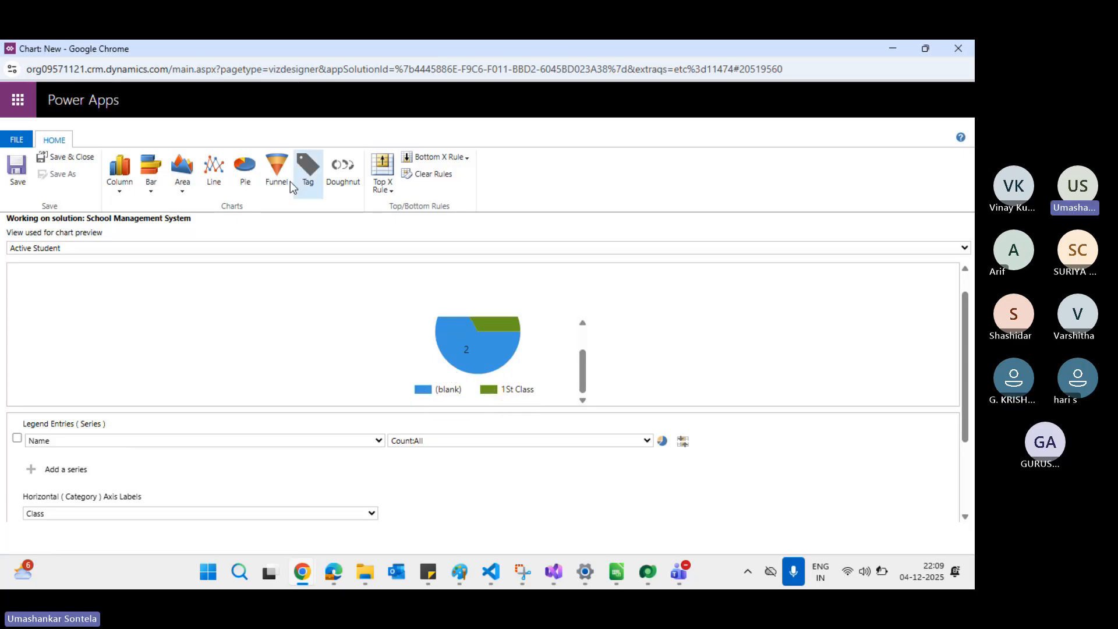
left_click(277, 170)
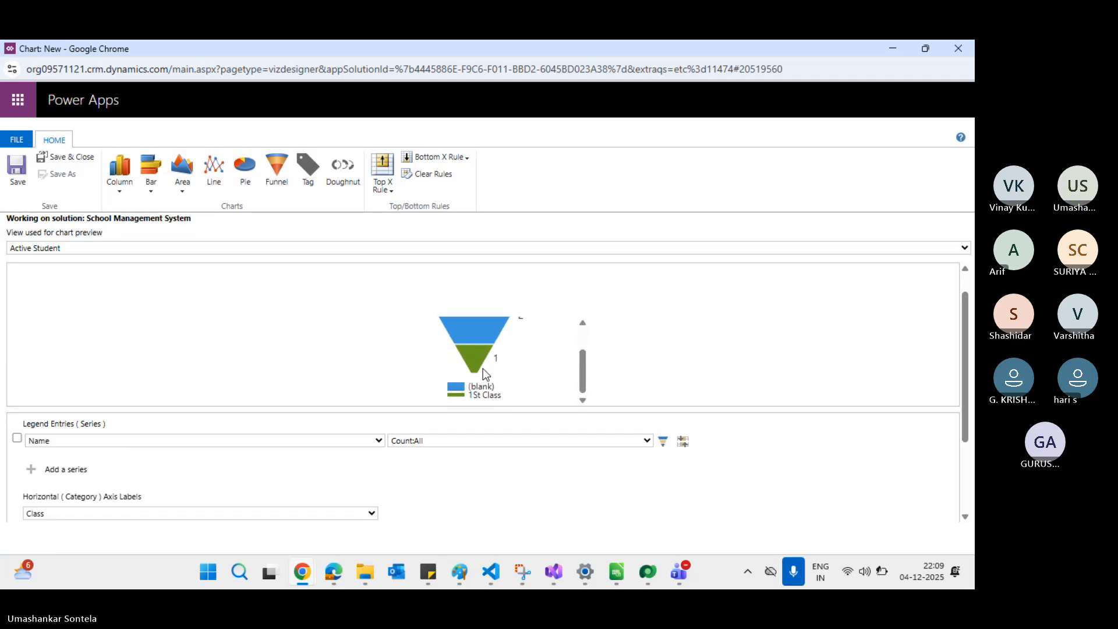
Step: Change the chart type to Tag and look over the preview and the series and category settings
left_click(311, 180)
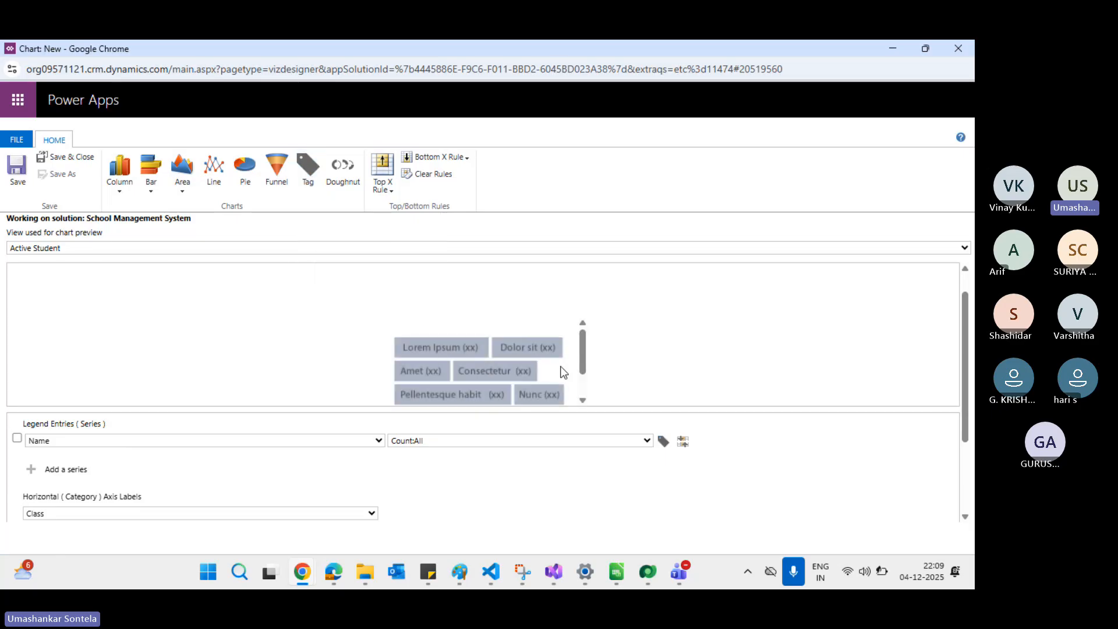
scroll(560, 368, "down", 1)
scroll(560, 366, "up", 1)
left_click_drag(967, 323, 968, 349)
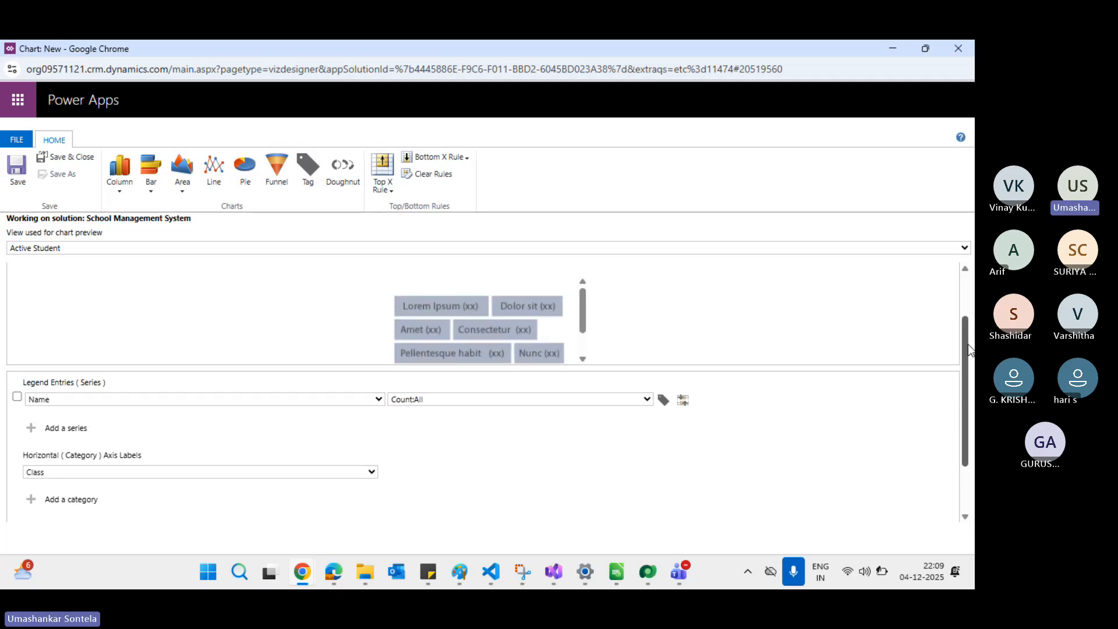
scroll(512, 331, "up", 2)
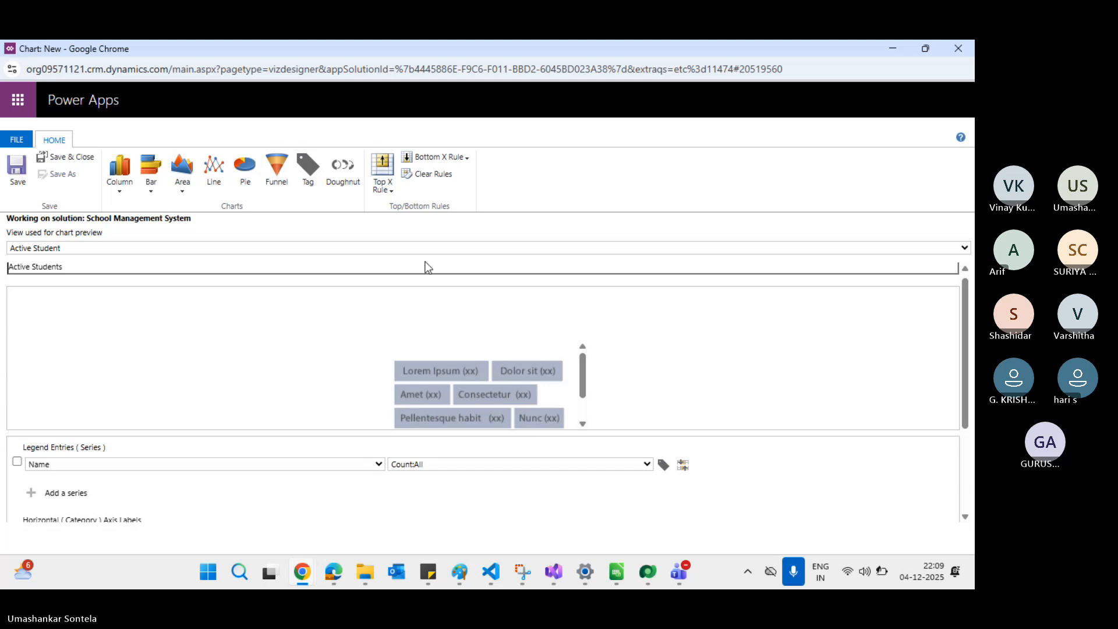
Step: Change the chart type to Doughnut and look over its preview and the series and category settings
left_click(342, 170)
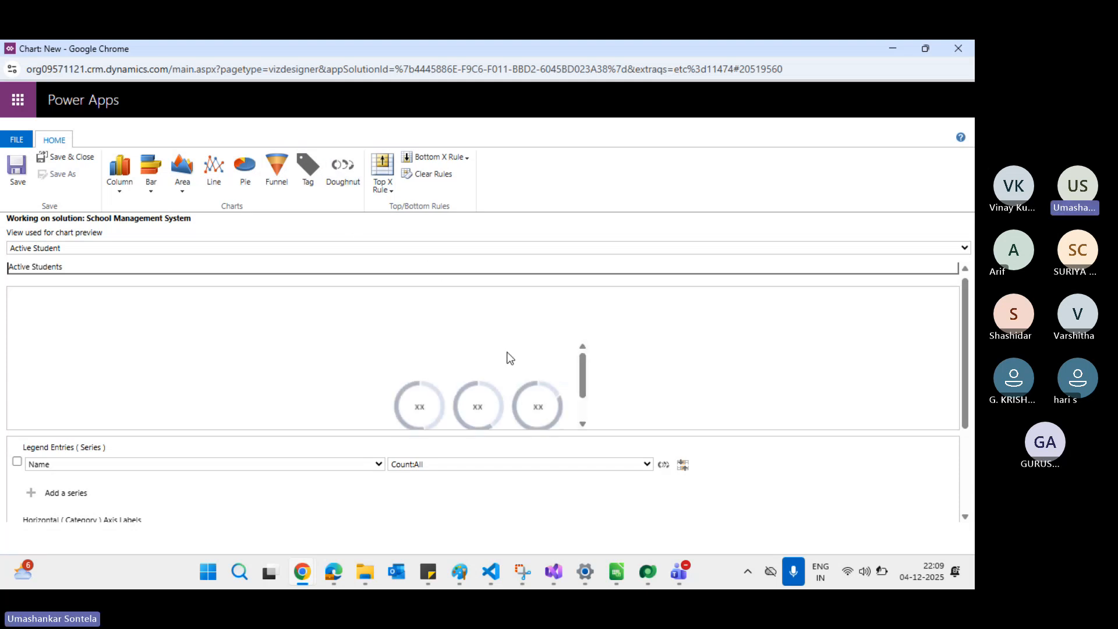
scroll(451, 398, "down", 1)
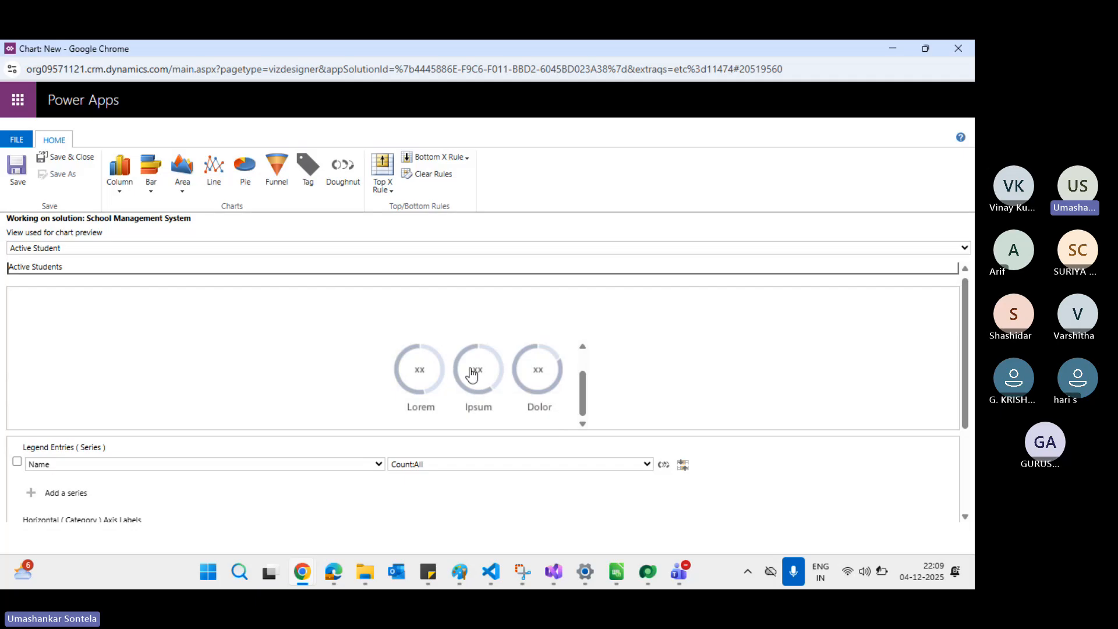
mouse_move(472, 374)
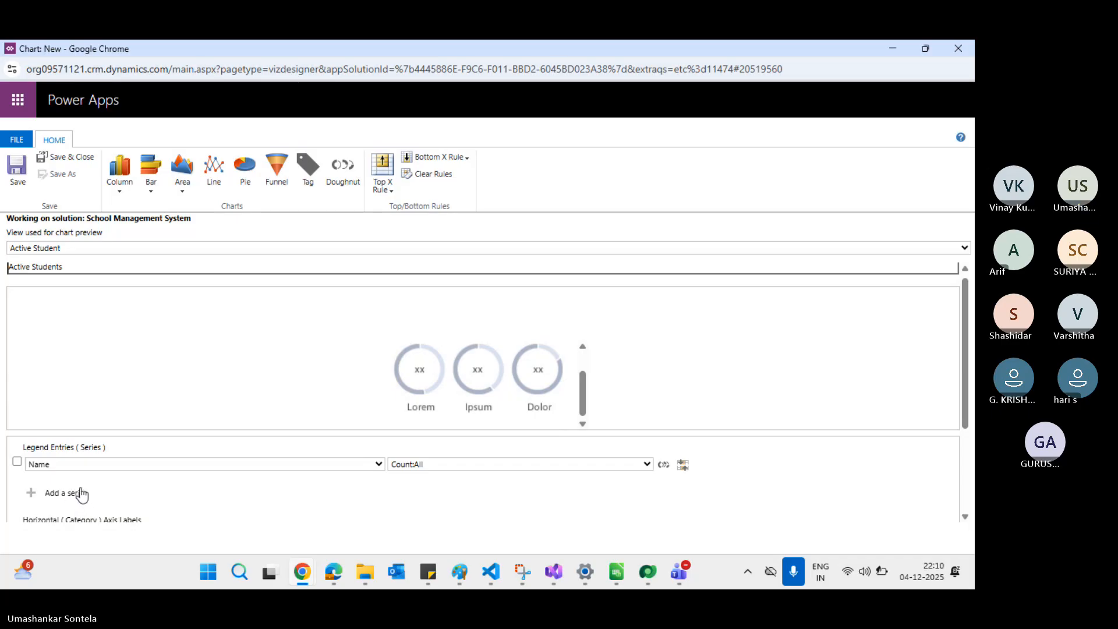
scroll(182, 498, "down", 1)
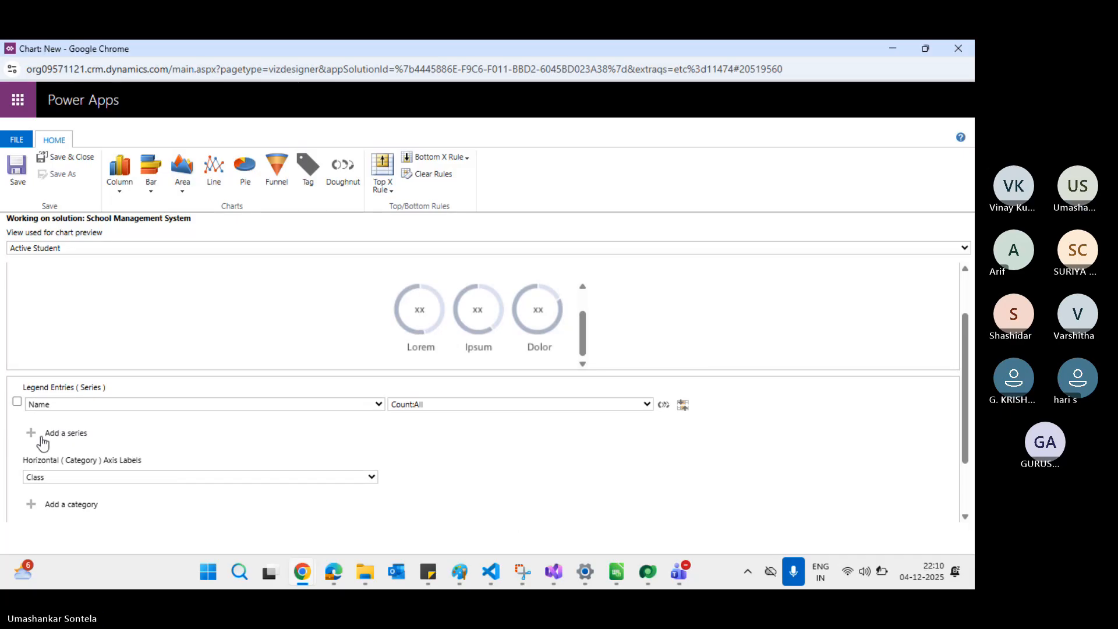
left_click(87, 477)
left_click(88, 479)
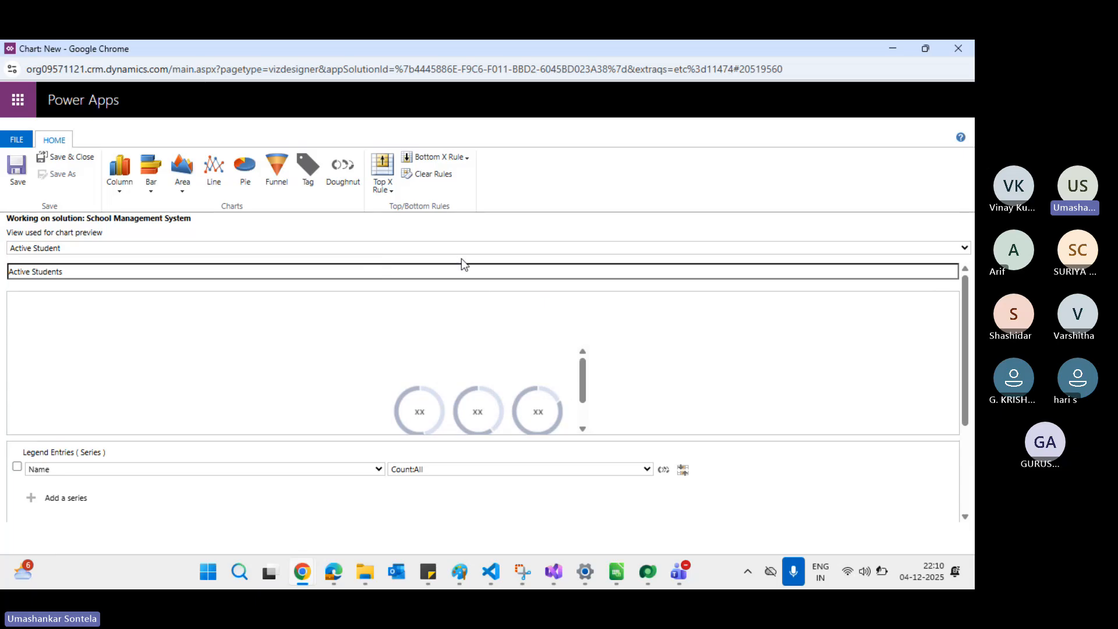
Step: Apply the Top 3 items rule to the Name series and change the chart type to Column
left_click(389, 185)
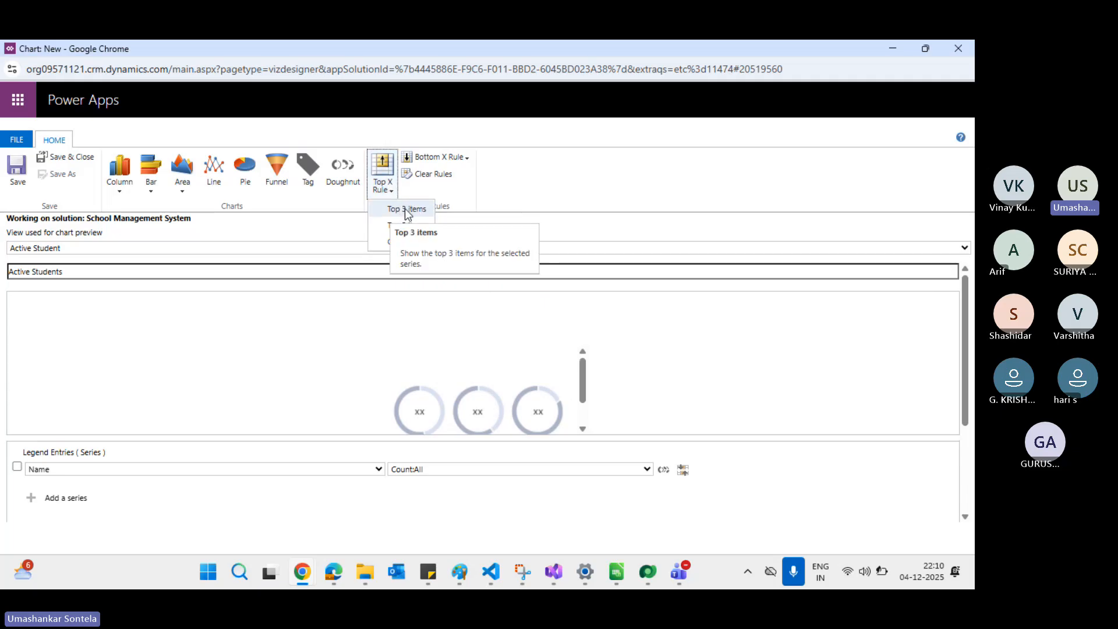
left_click(413, 208)
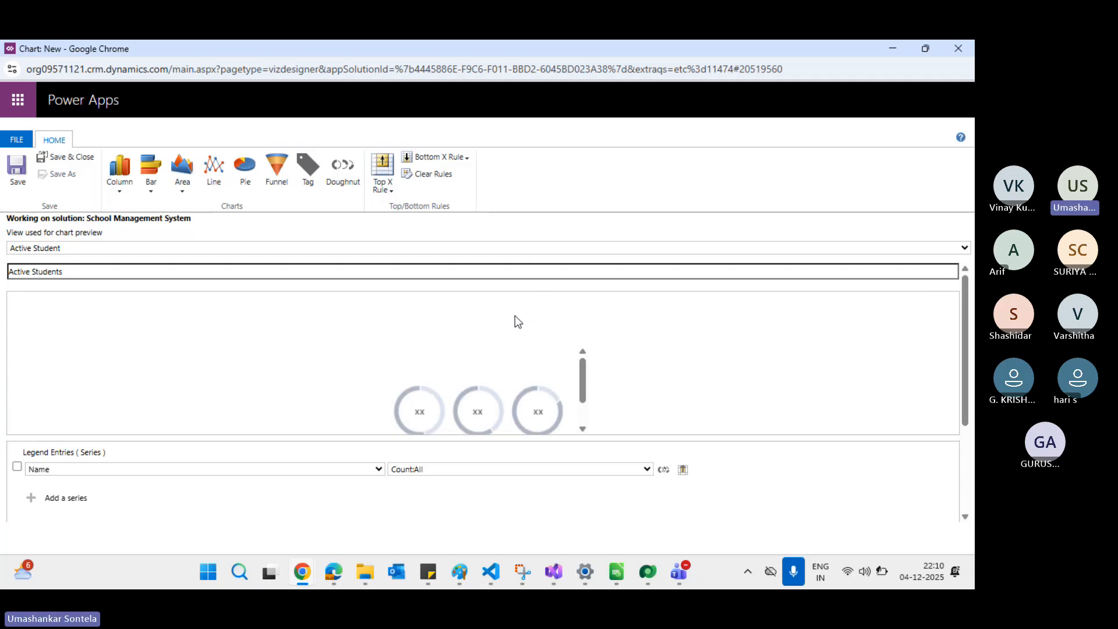
left_click(126, 175)
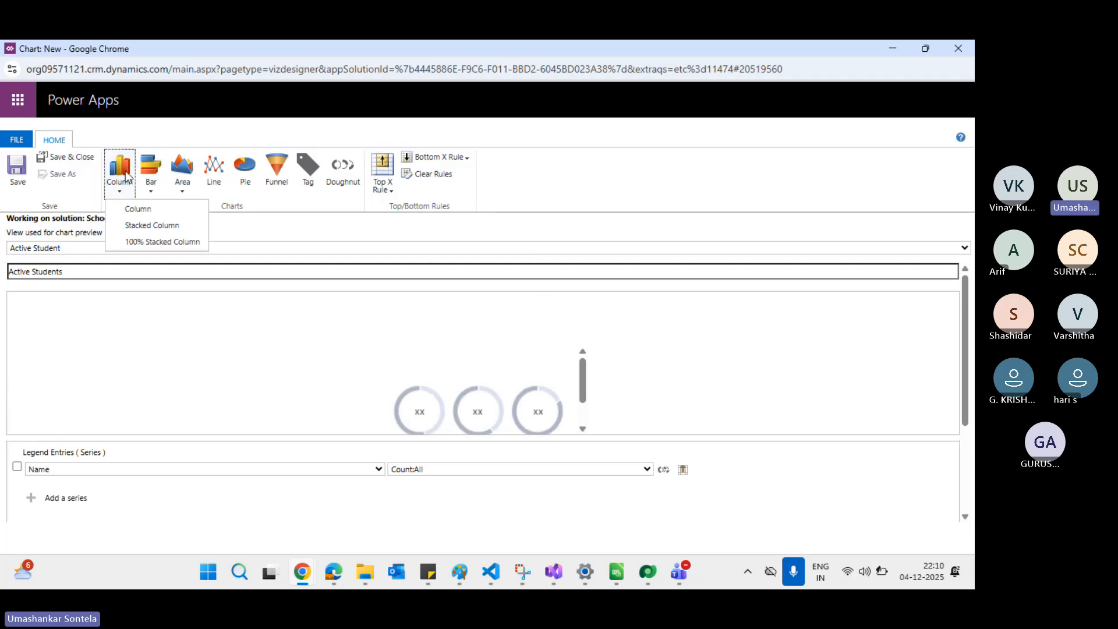
left_click(138, 208)
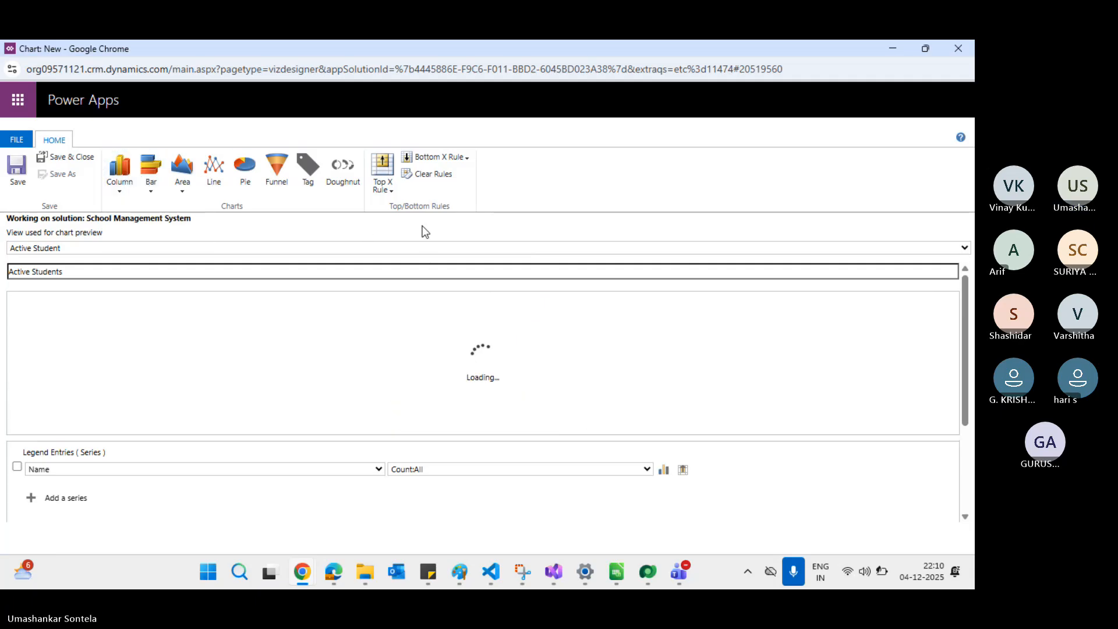
Step: Apply the Top 5 items rule to the column chart and look over the preview
left_click(379, 173)
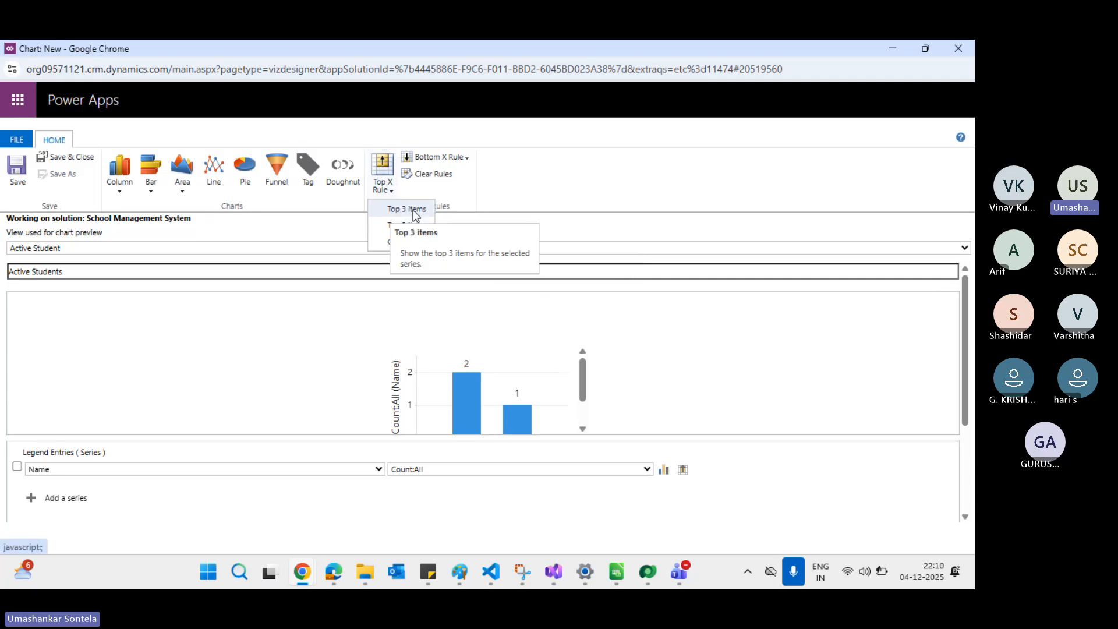
left_click(414, 225)
scroll(578, 361, "down", 1)
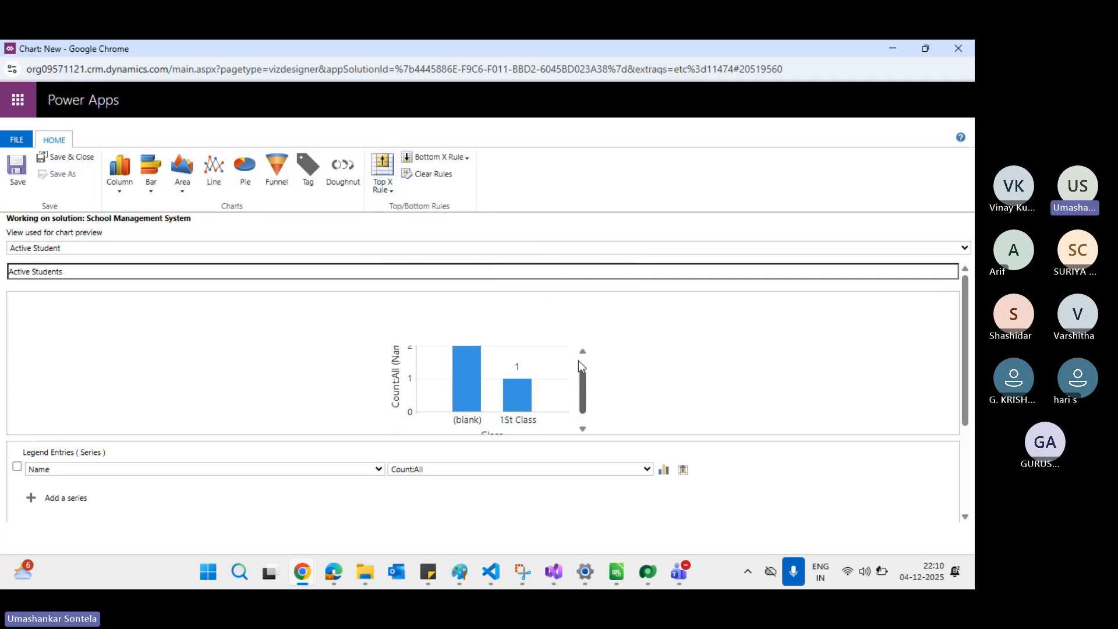
scroll(578, 361, "down", 1)
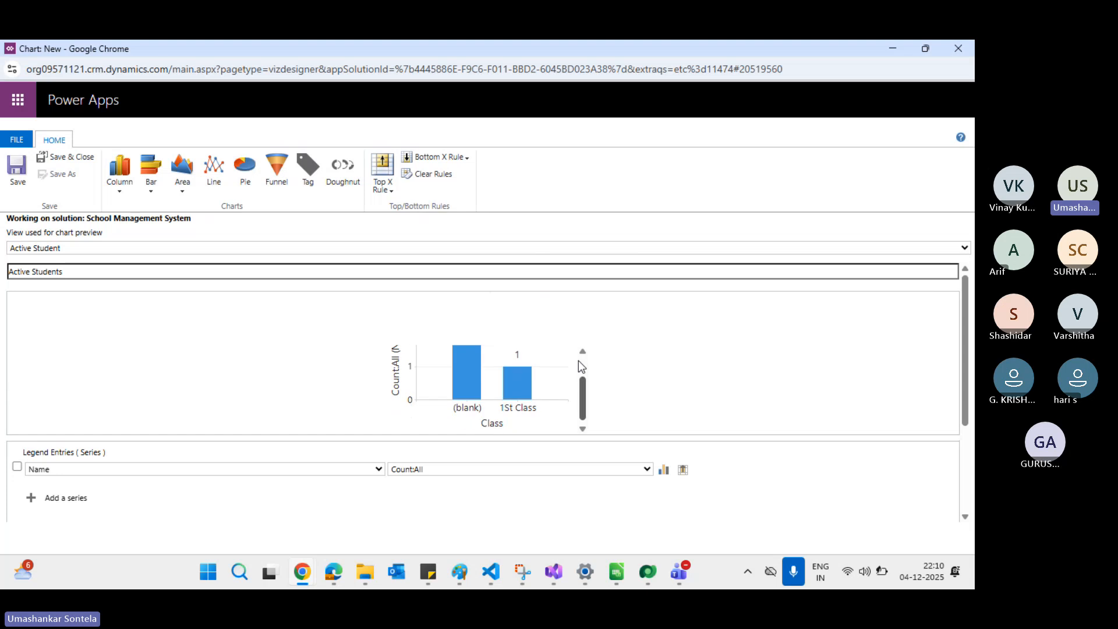
left_click(384, 192)
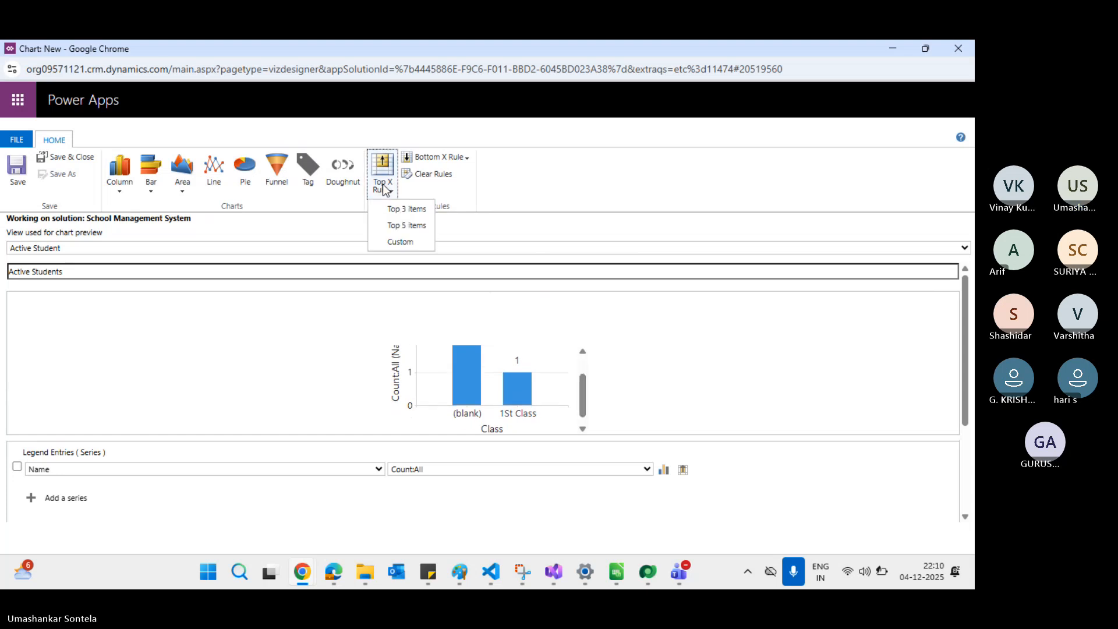
left_click(417, 225)
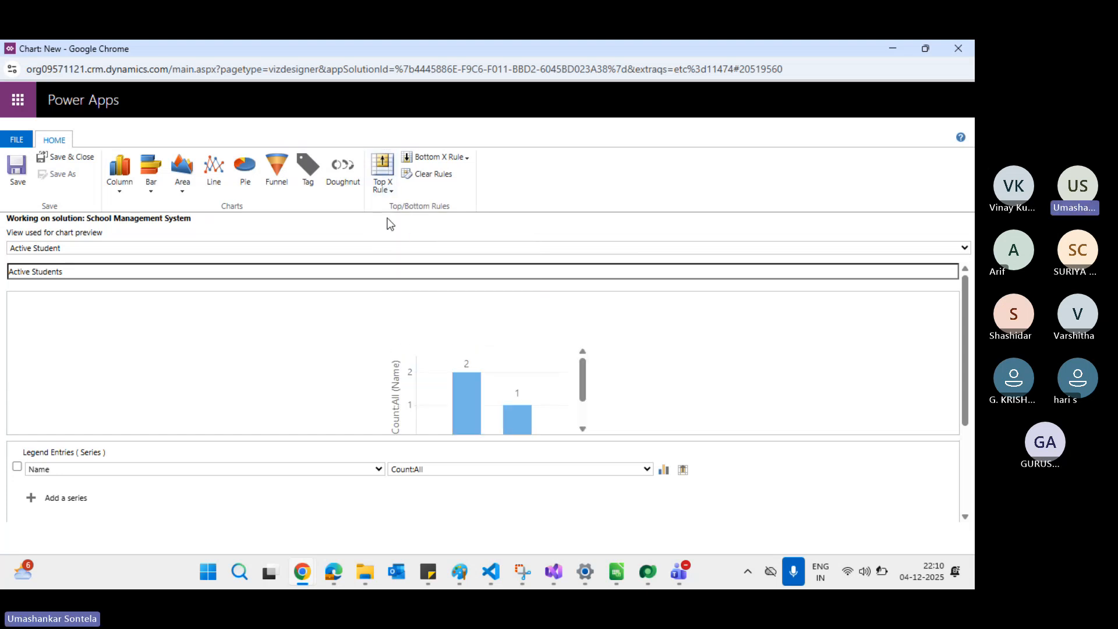
scroll(460, 326, "down", 1)
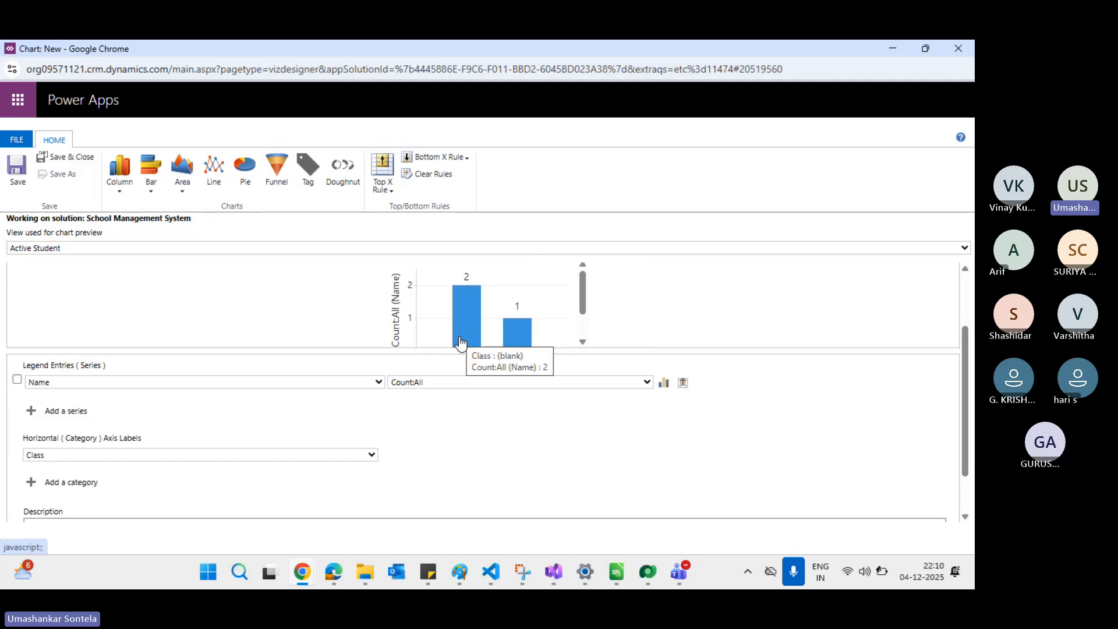
Step: View the custom Top X items definition, close it without applying, and clear the chart's top/bottom rules
left_click(383, 187)
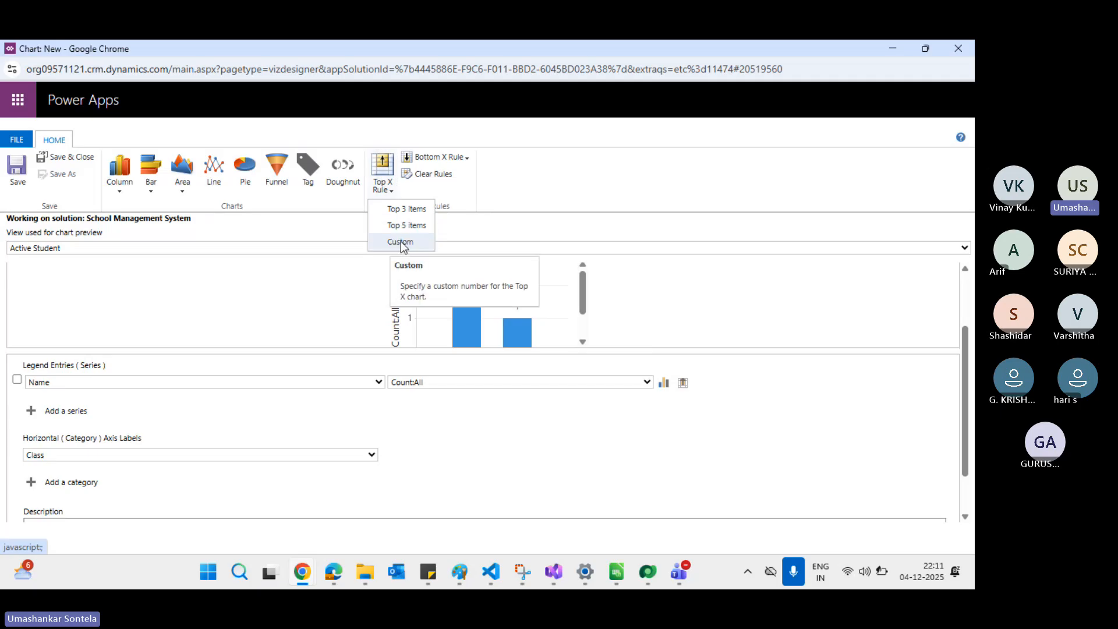
left_click(401, 241)
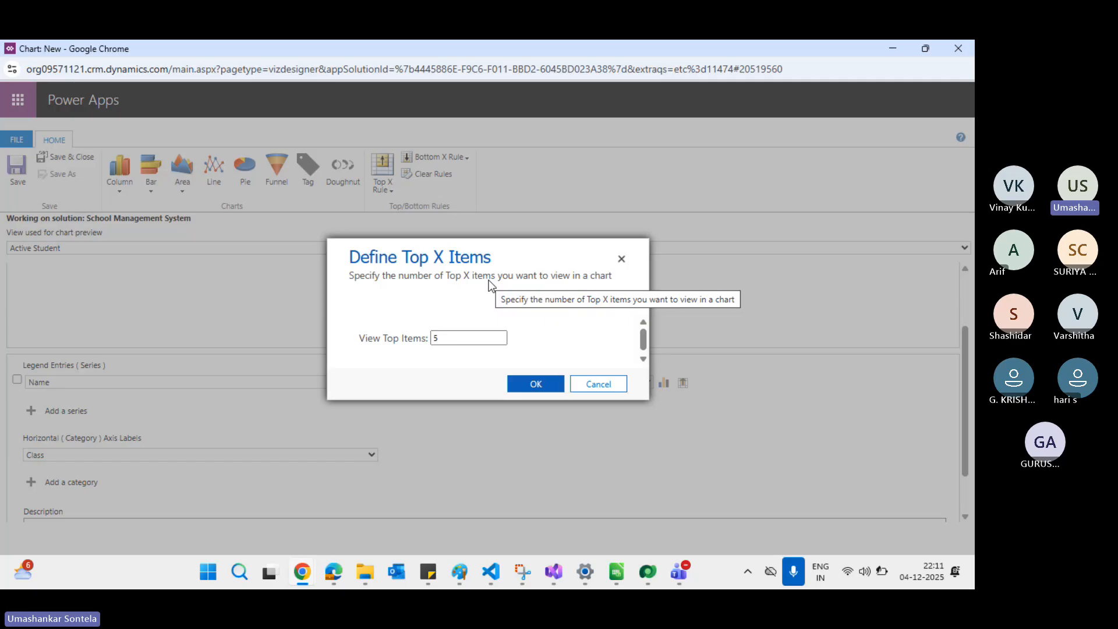
left_click(622, 261)
mouse_move(476, 328)
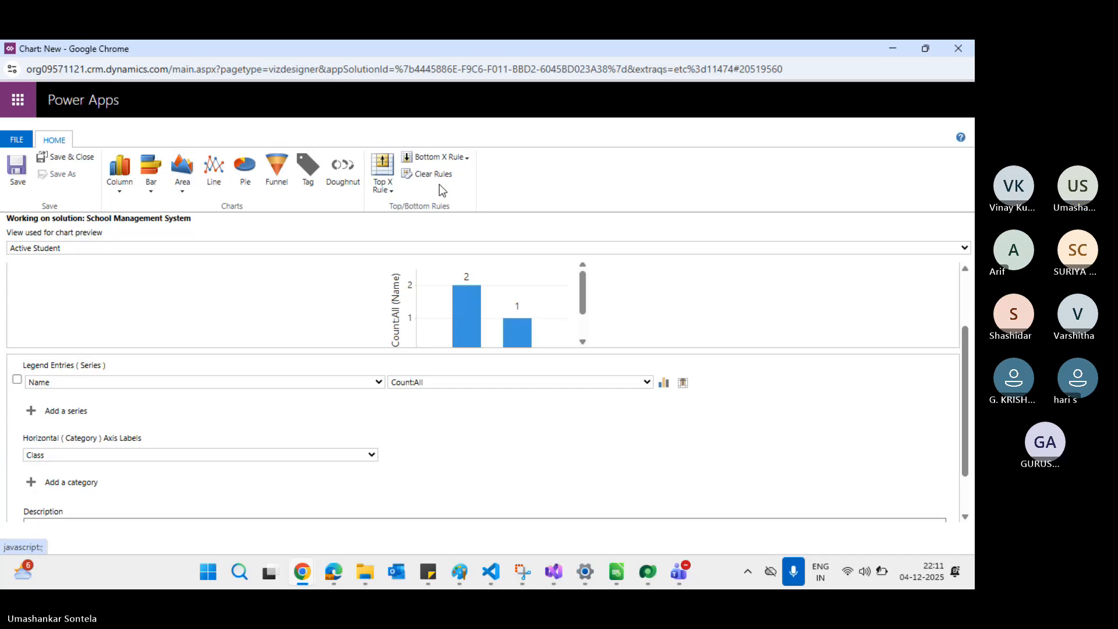
left_click(425, 173)
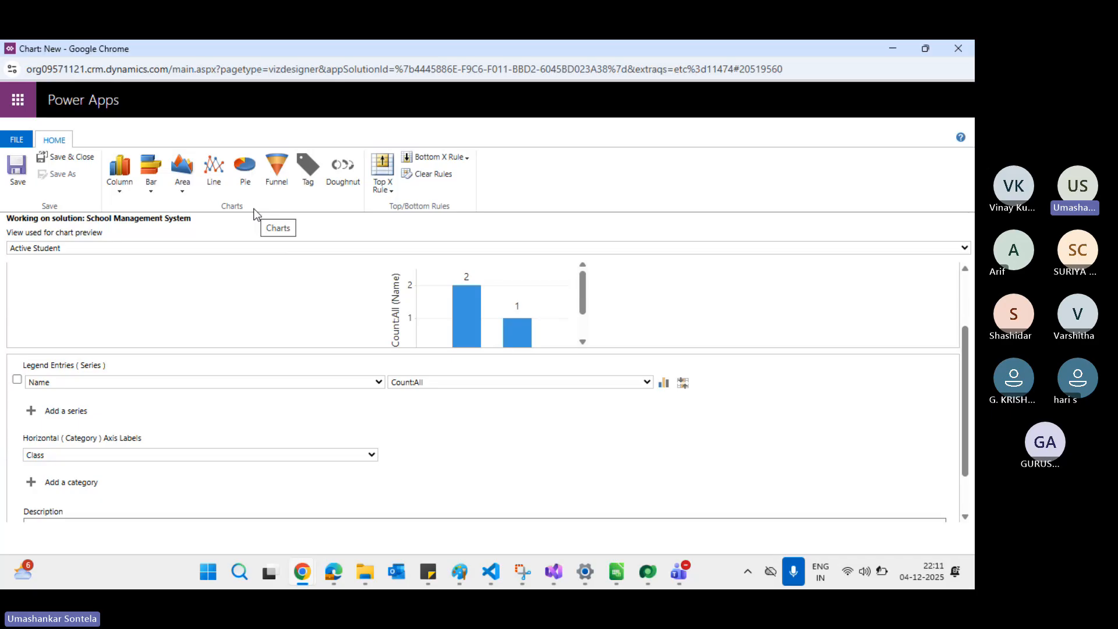
Step: Preview the chart with the Inactive Student view, then save and close the chart
left_click(81, 250)
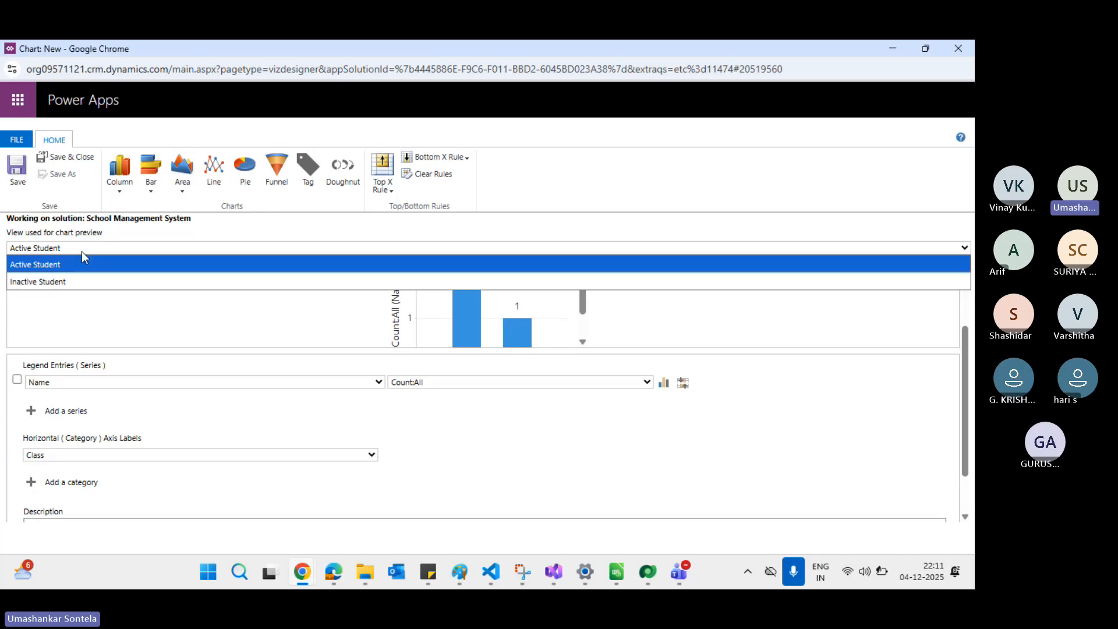
left_click(81, 282)
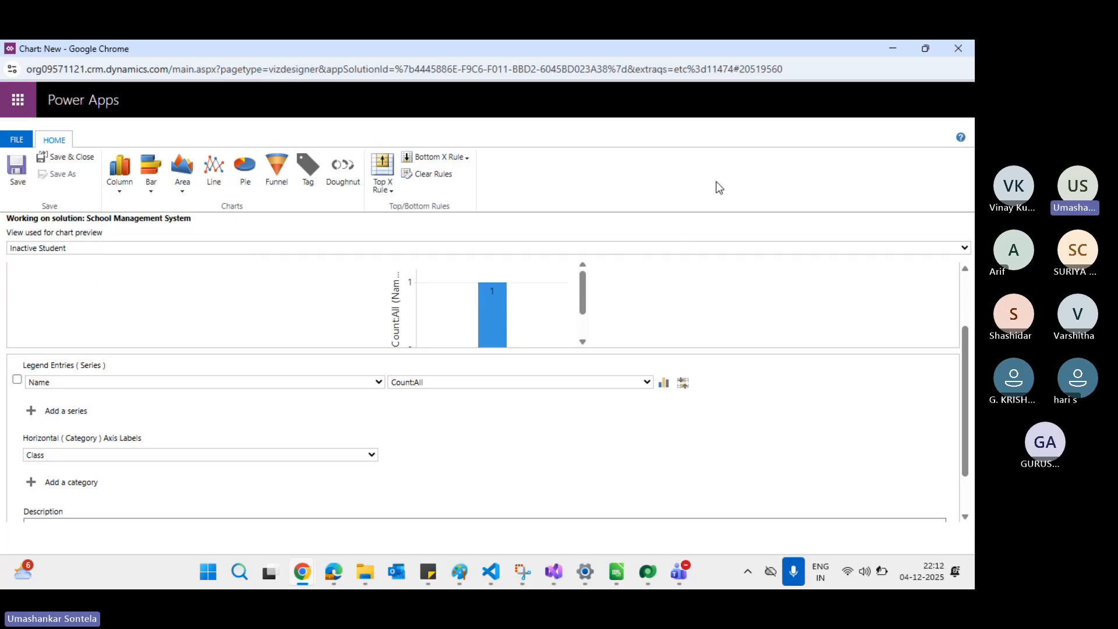
left_click(67, 156)
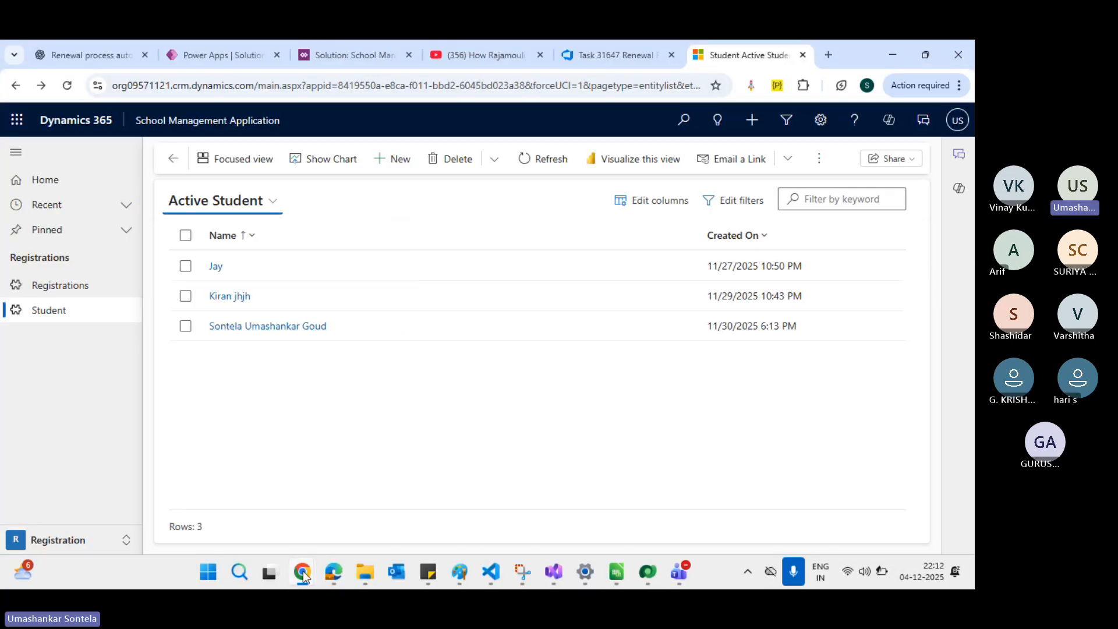
Step: Export the School Management System solution from its components as an Unmanaged package, leaving all system settings unselected
mouse_move(302, 575)
mouse_move(79, 459)
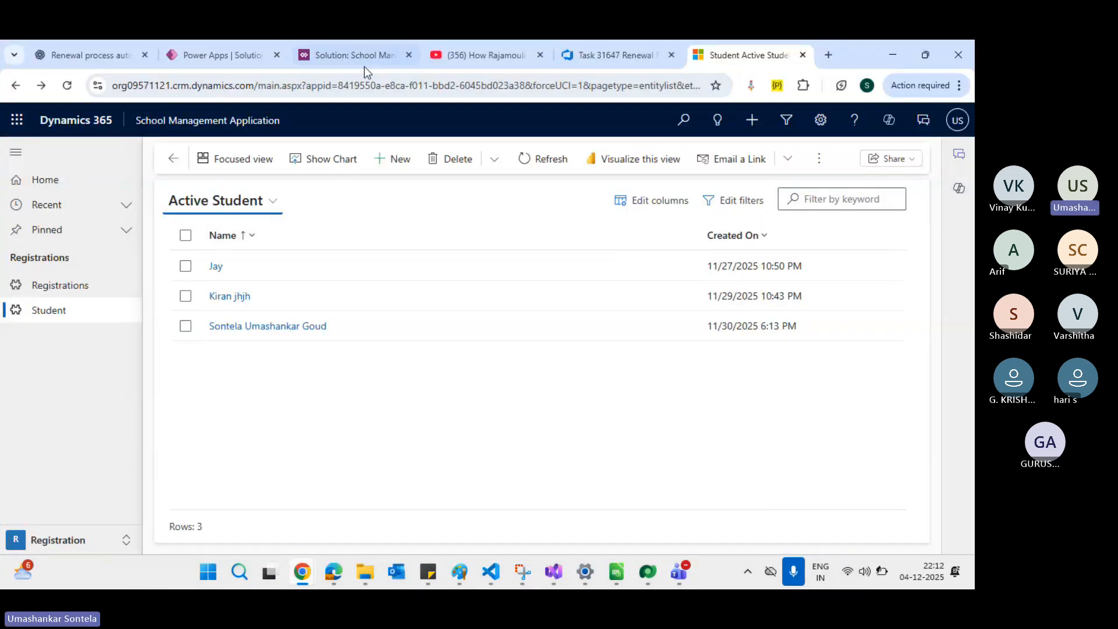
left_click(362, 58)
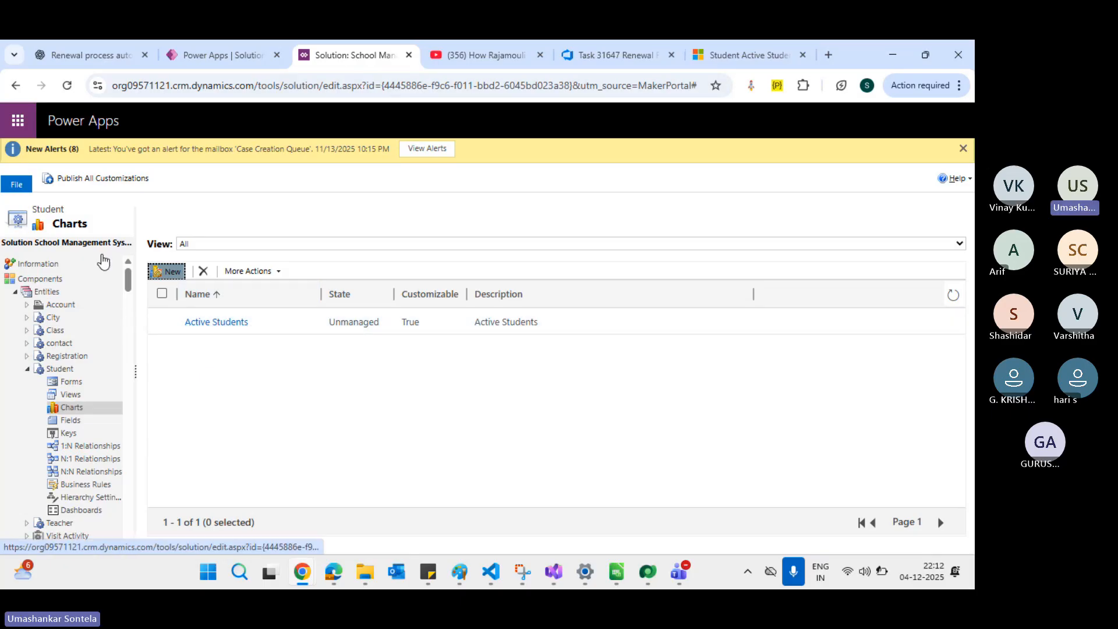
left_click(35, 280)
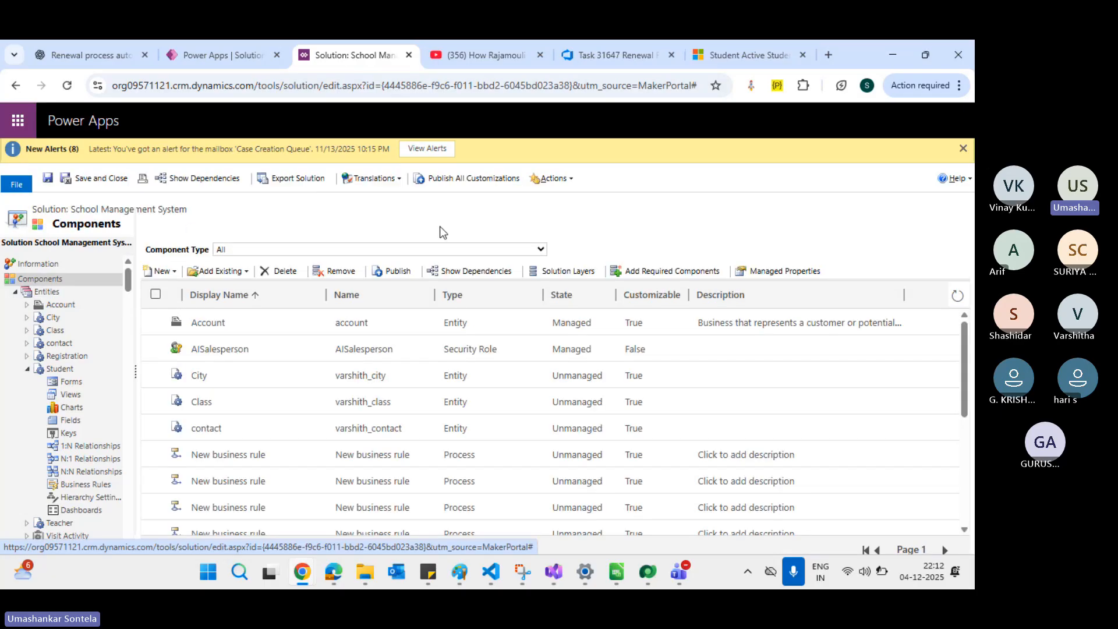
left_click(301, 180)
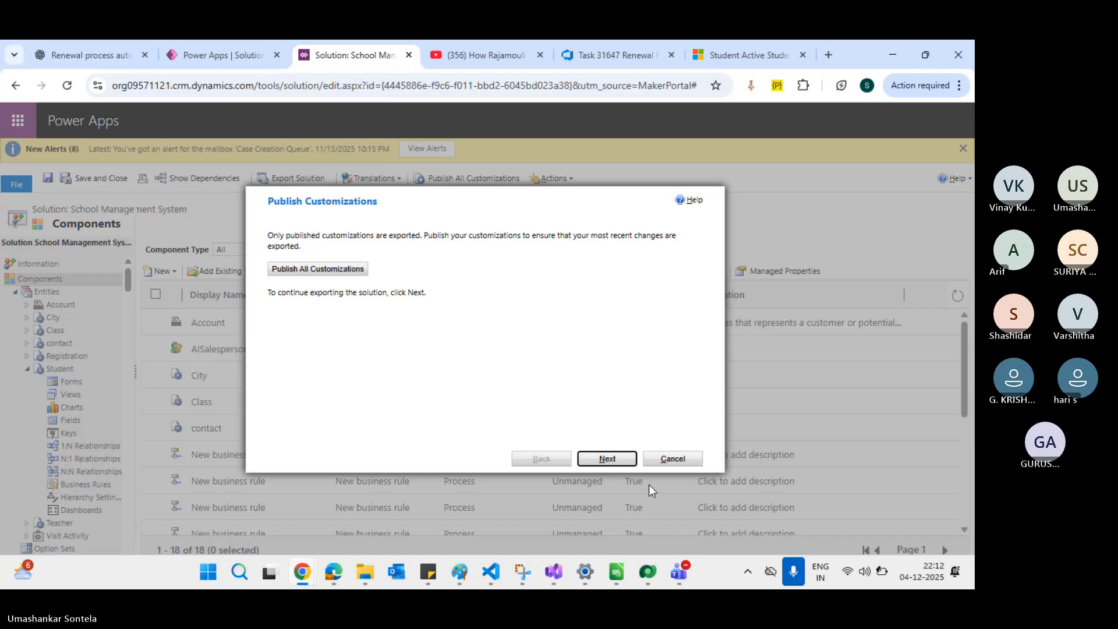
left_click(607, 459)
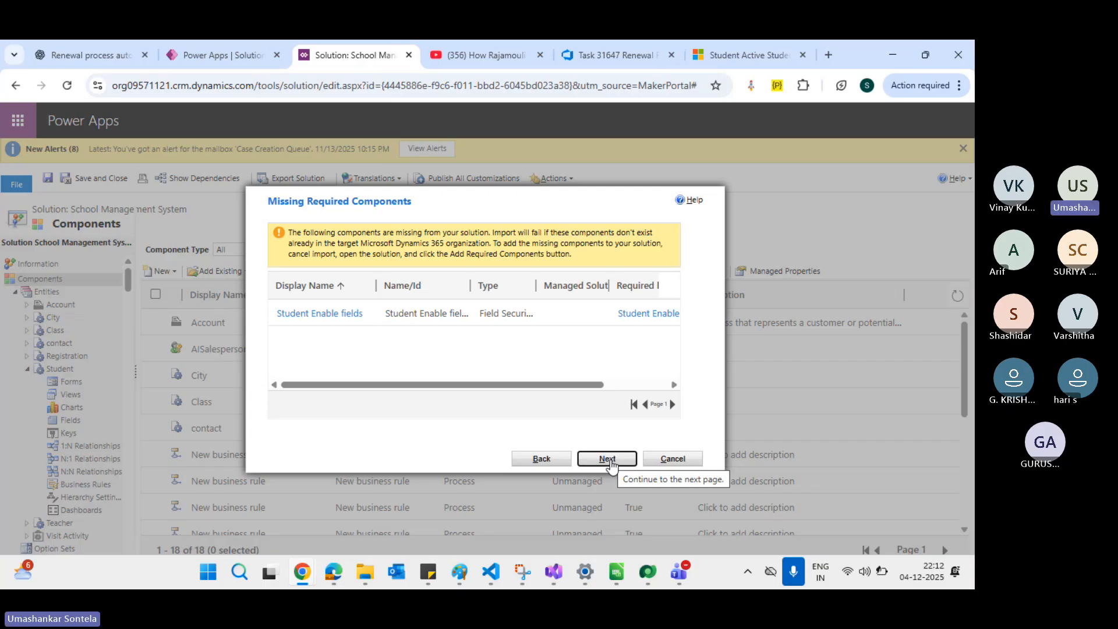
left_click(606, 460)
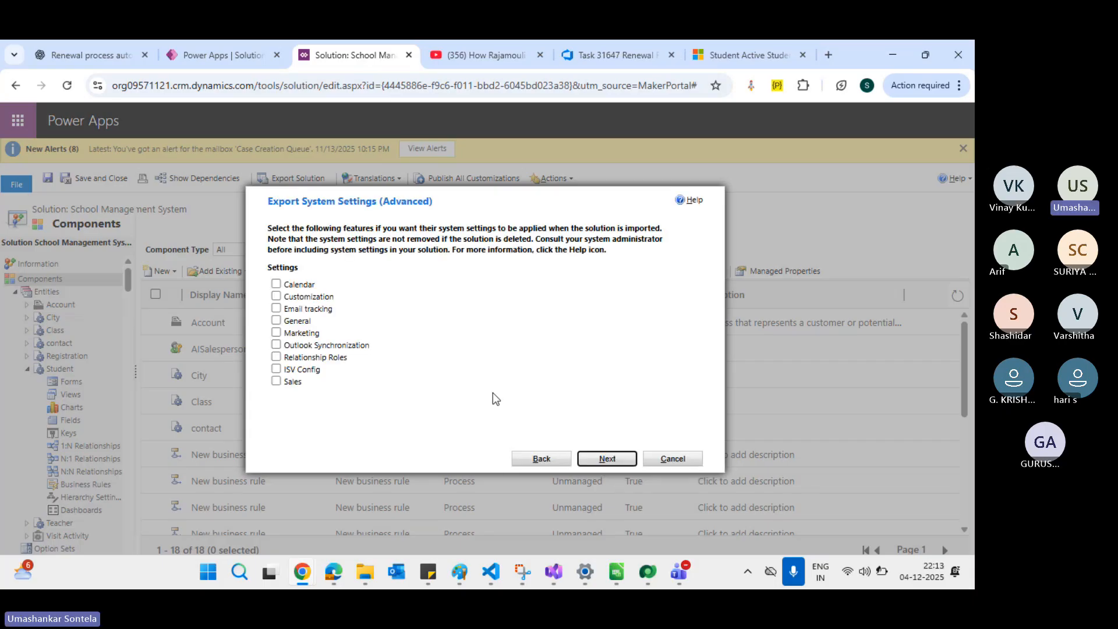
left_click(602, 458)
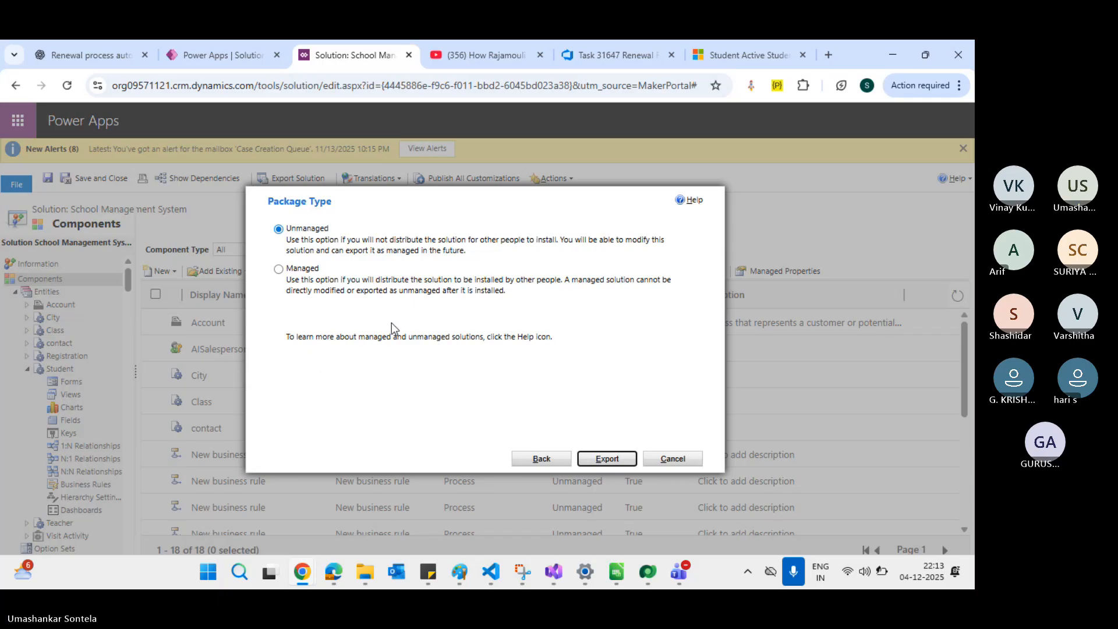
left_click(606, 458)
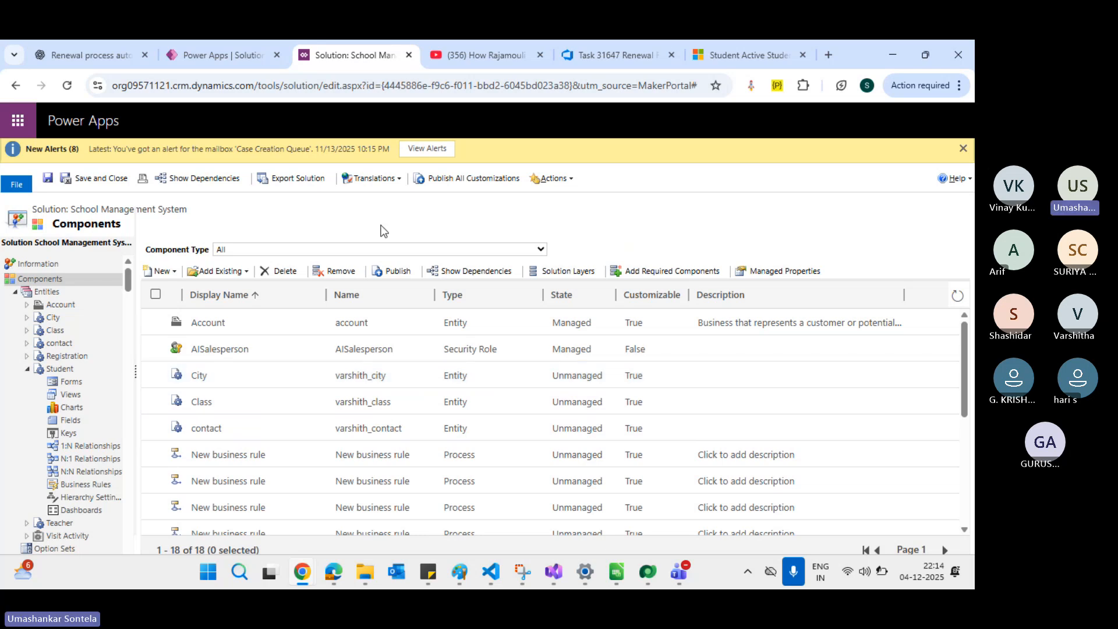
Step: Export the solution again and show the downloaded SchoolManagementSystem_1_0_0_0.zip in its folder
left_click(307, 180)
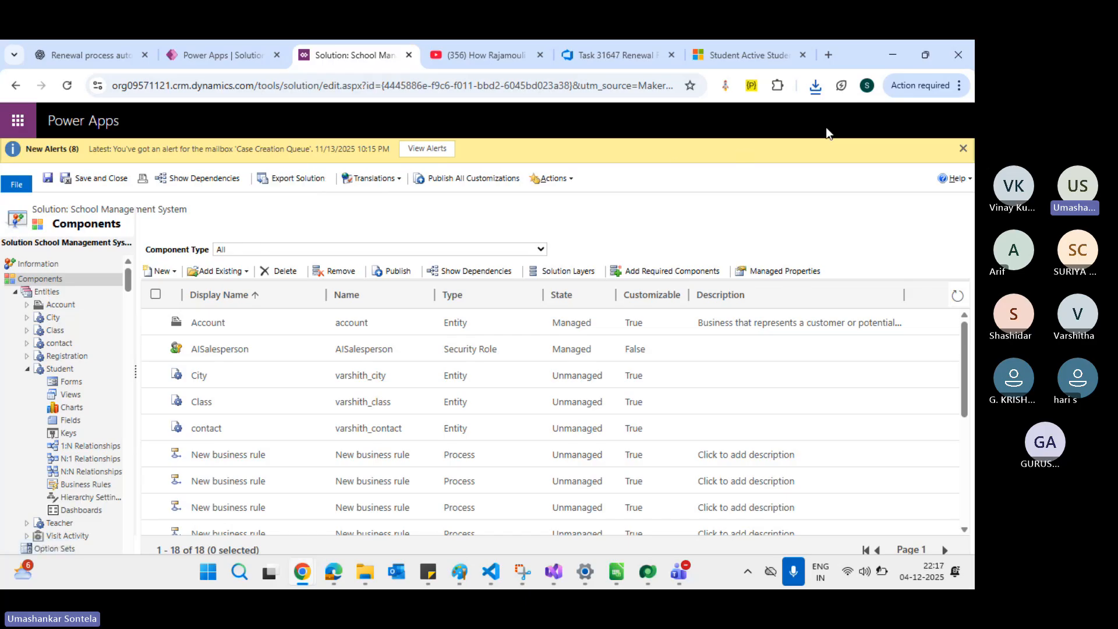
left_click(821, 96)
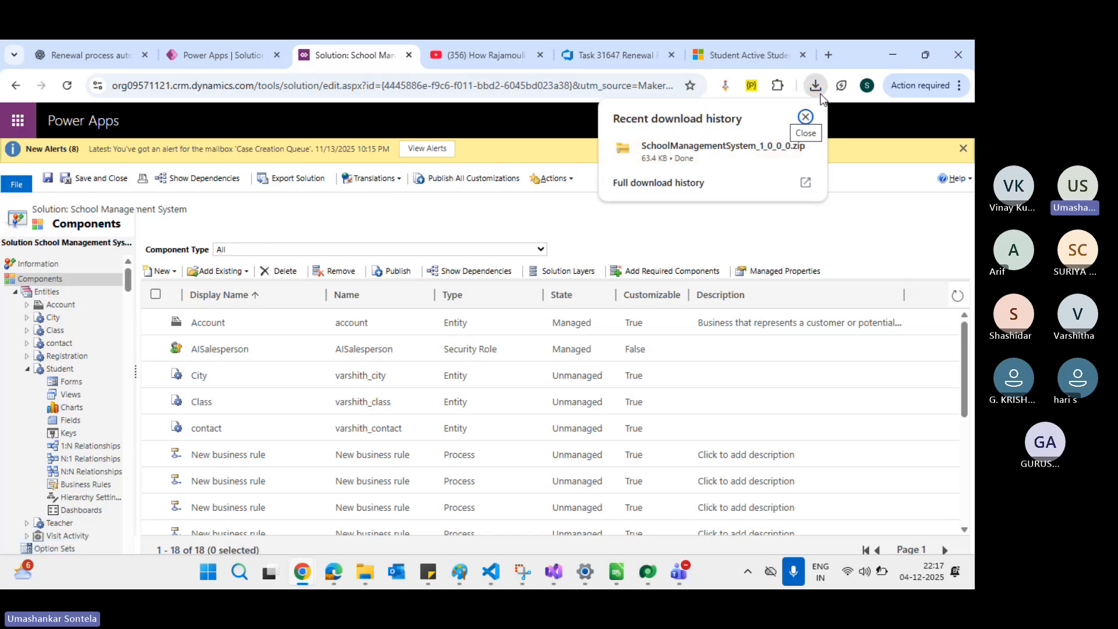
left_click(780, 149)
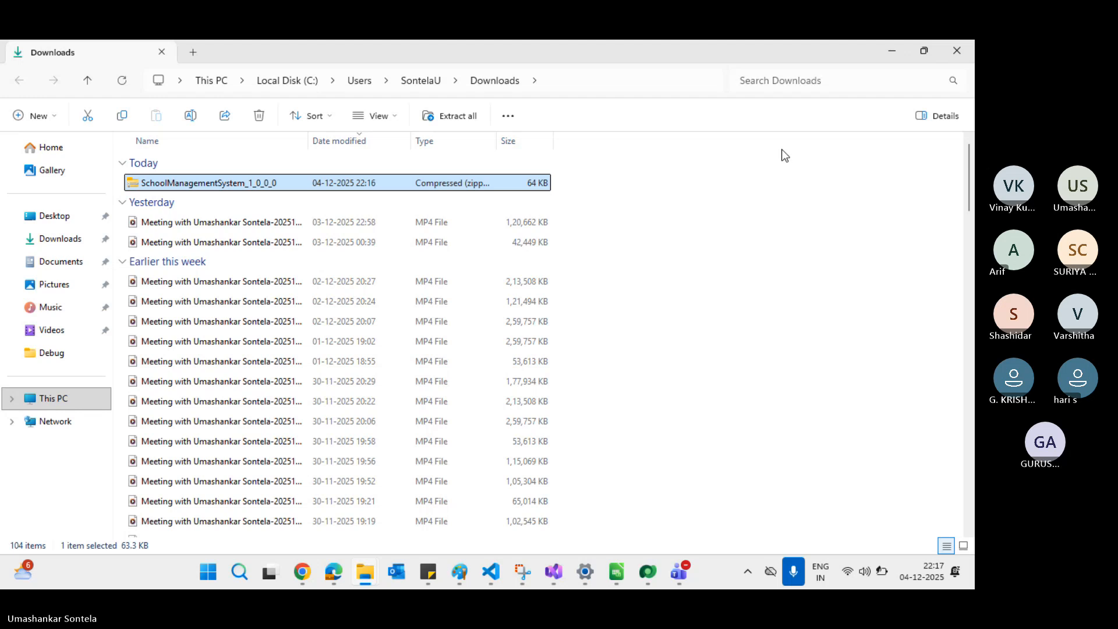
Step: Extract the SchoolManagementSystem_1_0_0_0 archive to its default folder in Downloads and view the contents of its Workflows folder
right_click(400, 186)
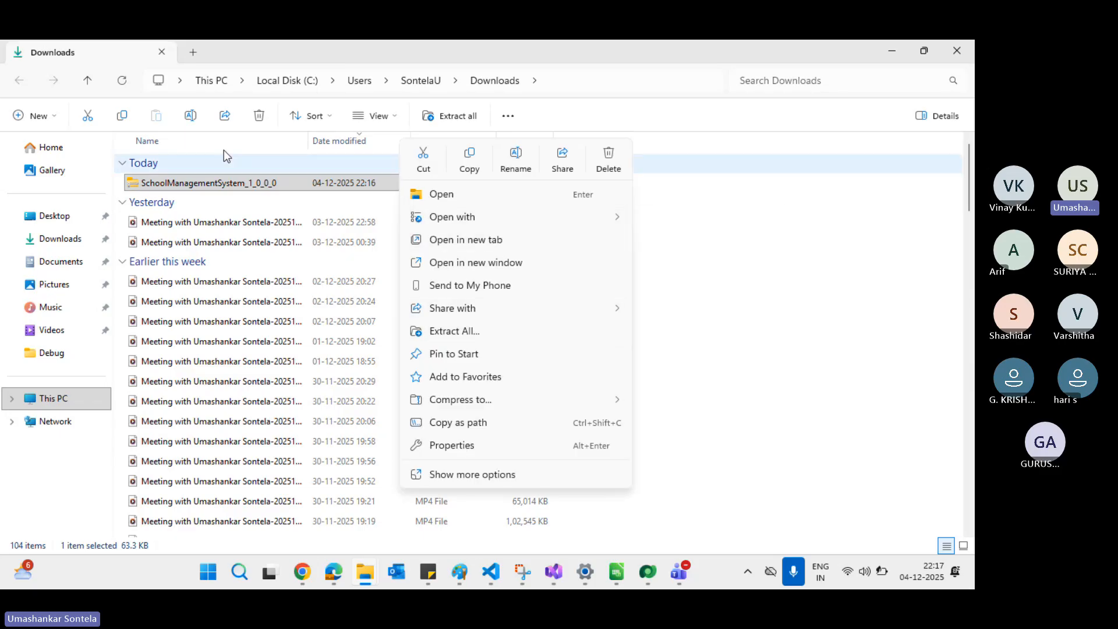
left_click(460, 330)
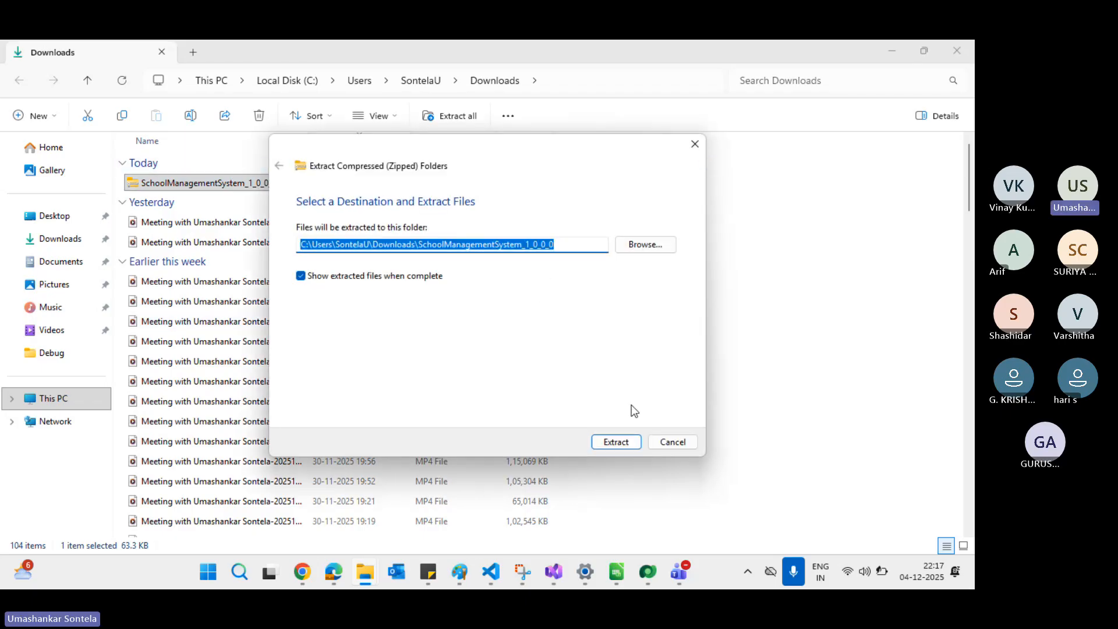
left_click(617, 442)
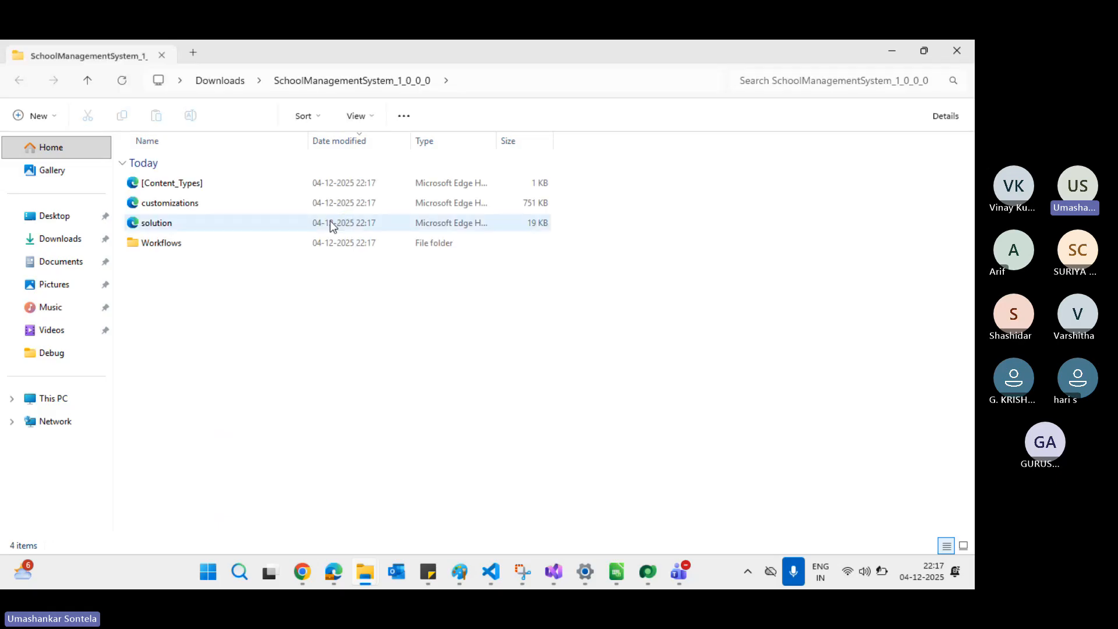
double_click(177, 241)
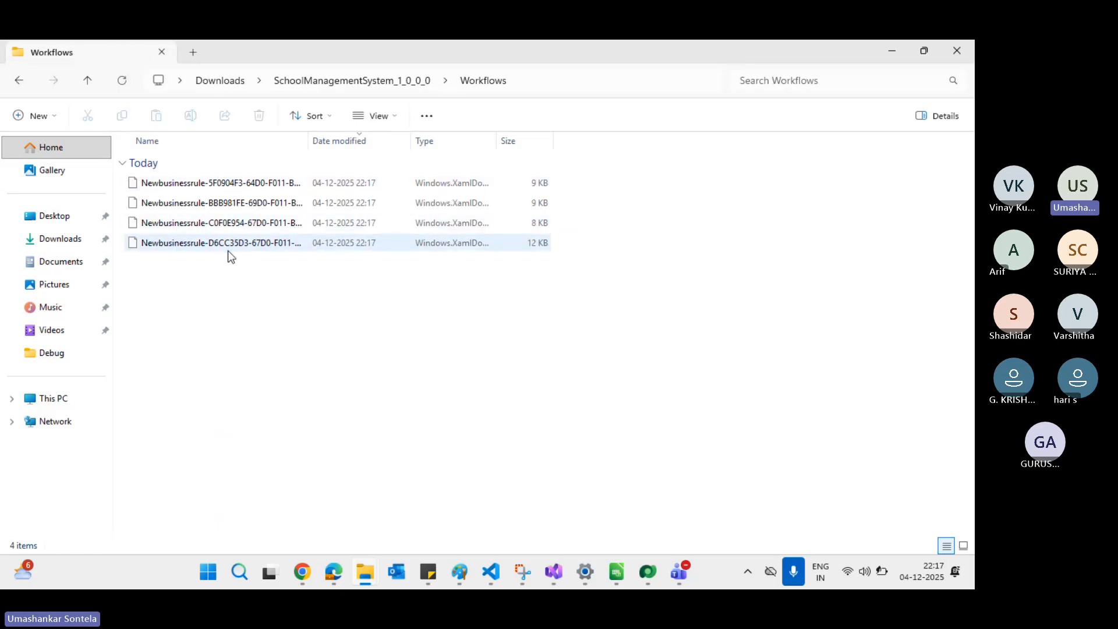
left_click(355, 81)
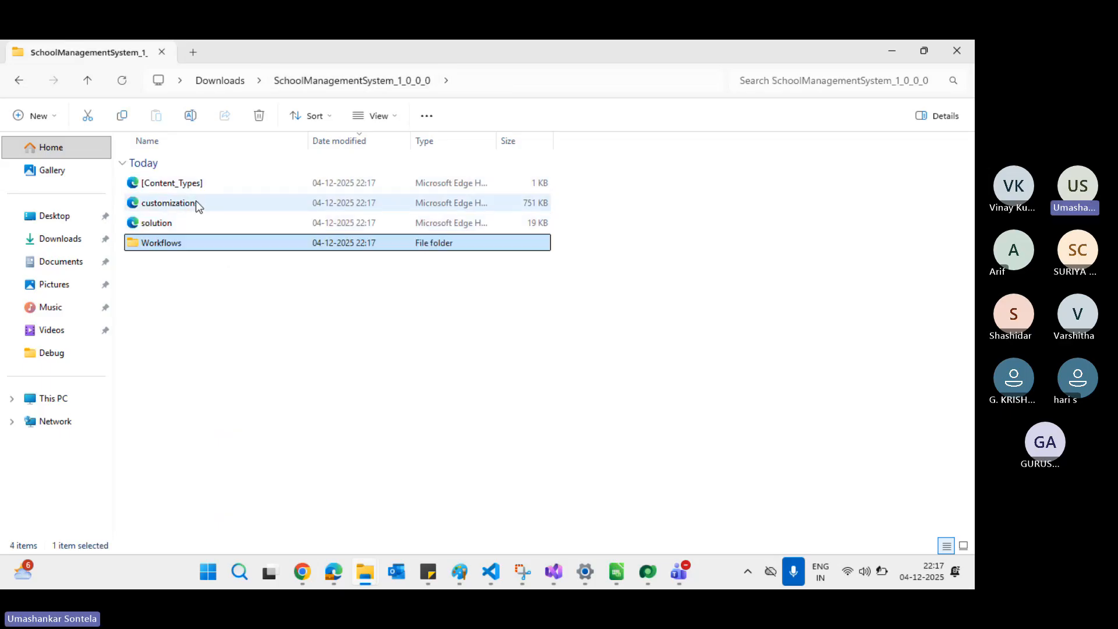
Step: Try to open the extracted solution file just once with Visual Studio Code, dismissing the untrusted files prompt
right_click(192, 223)
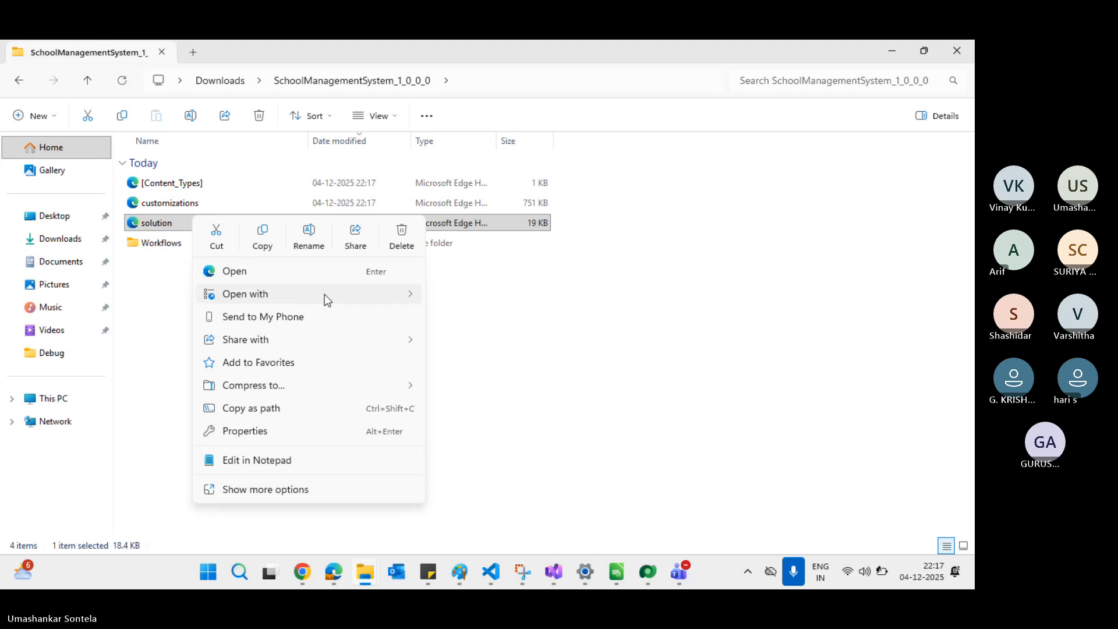
mouse_move(392, 296)
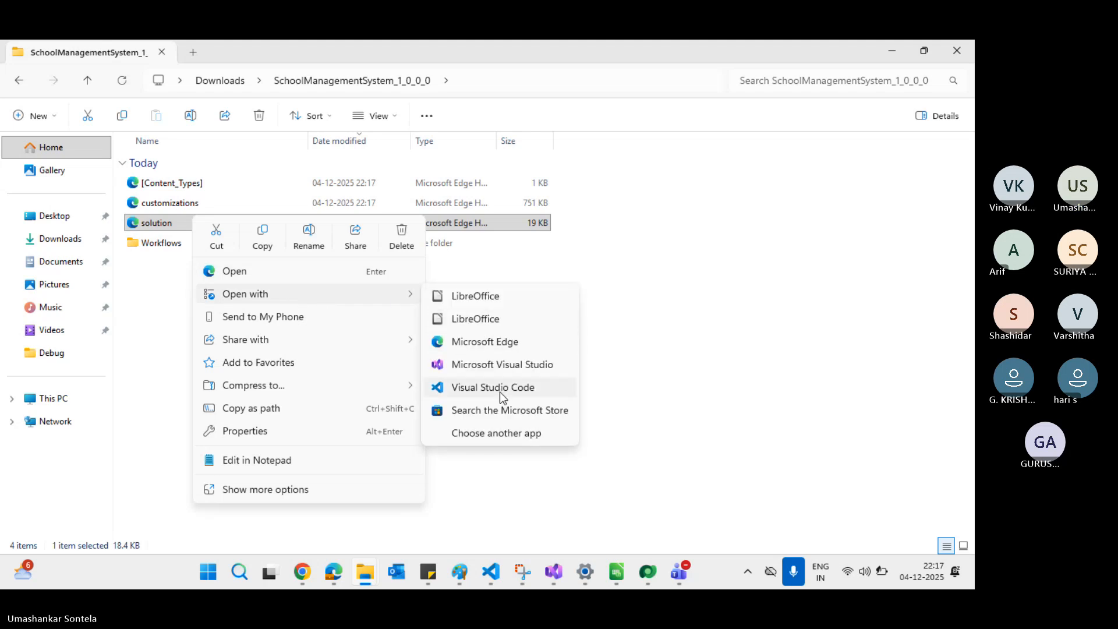
left_click(502, 435)
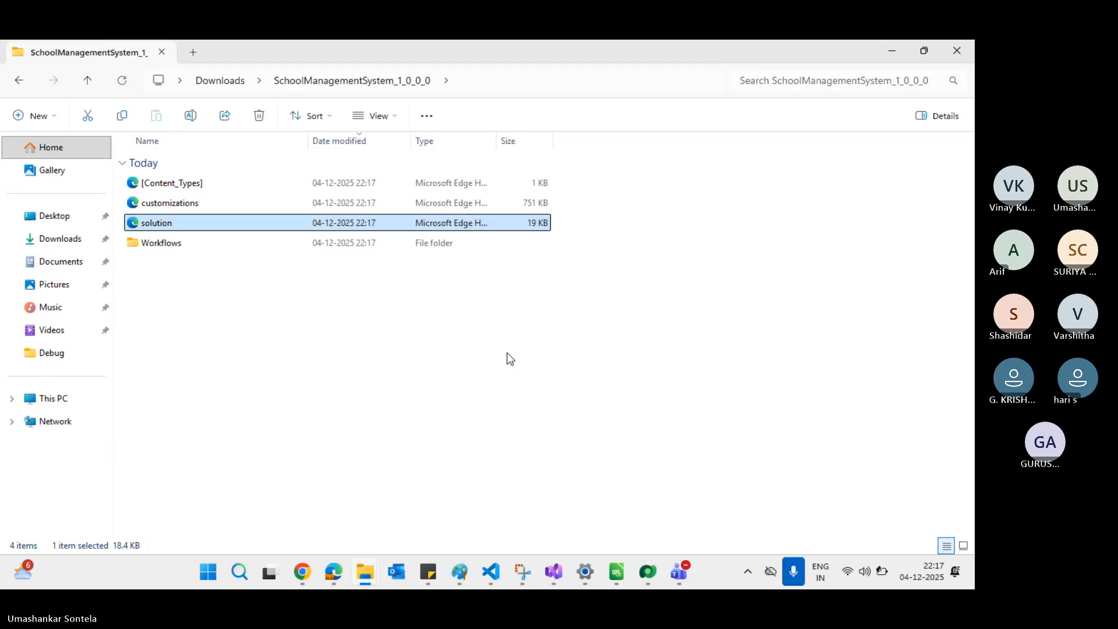
scroll(457, 364, "down", 3)
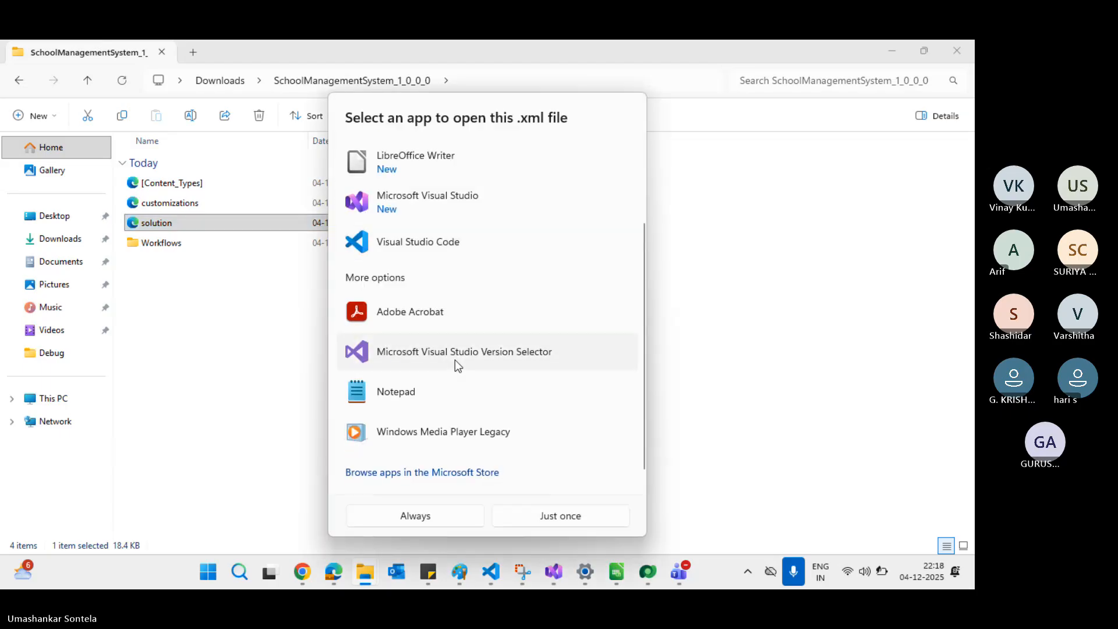
scroll(455, 360, "down", 1)
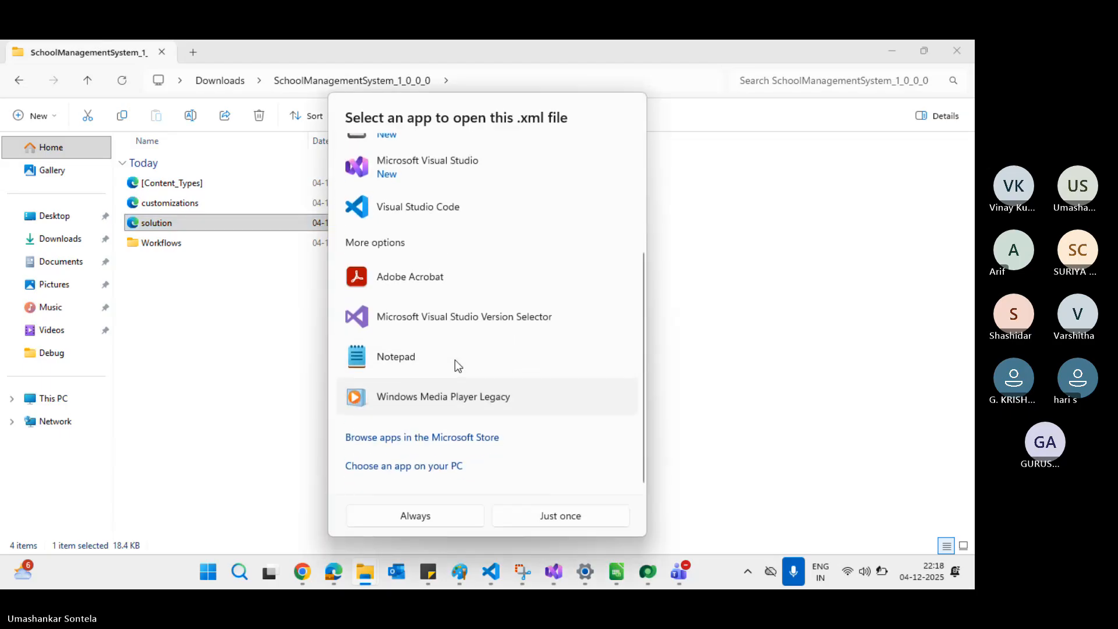
scroll(456, 360, "up", 4)
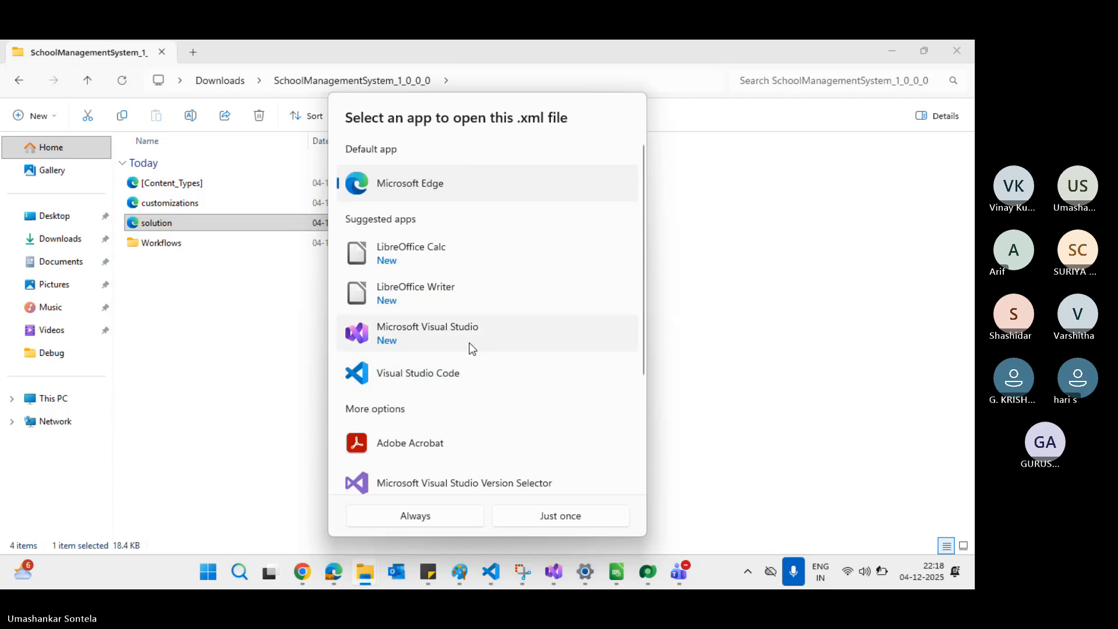
left_click(444, 367)
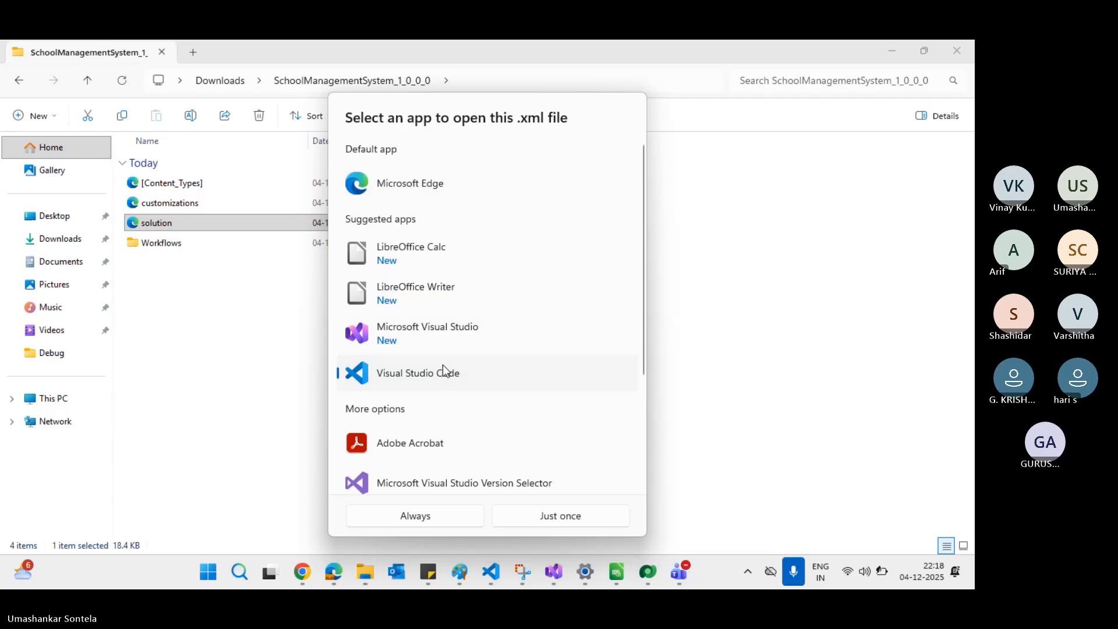
left_click(552, 520)
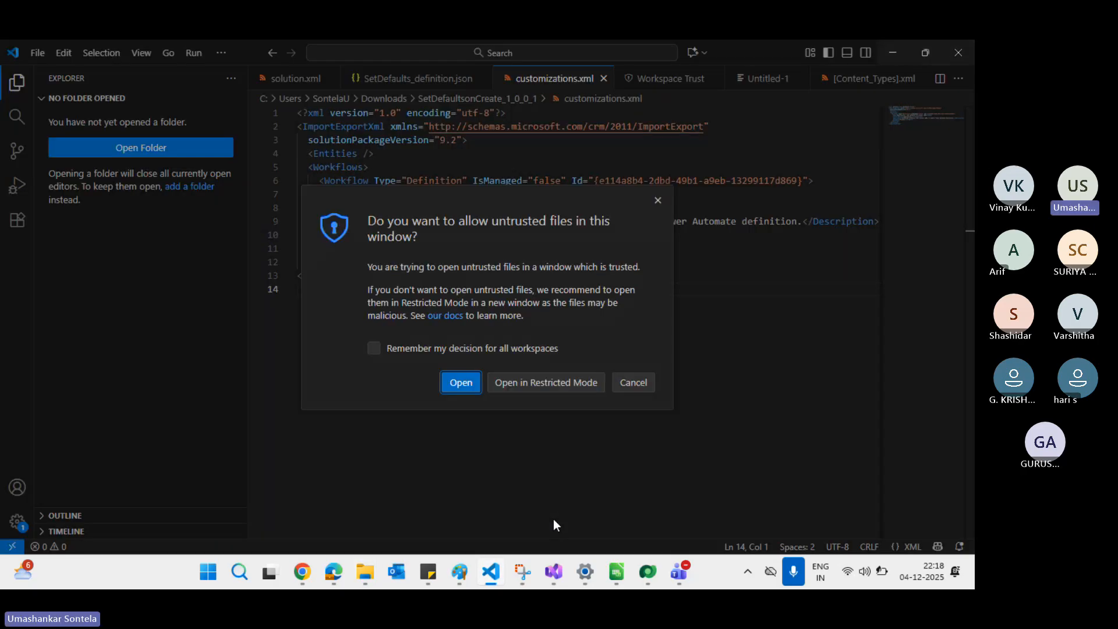
left_click(658, 201)
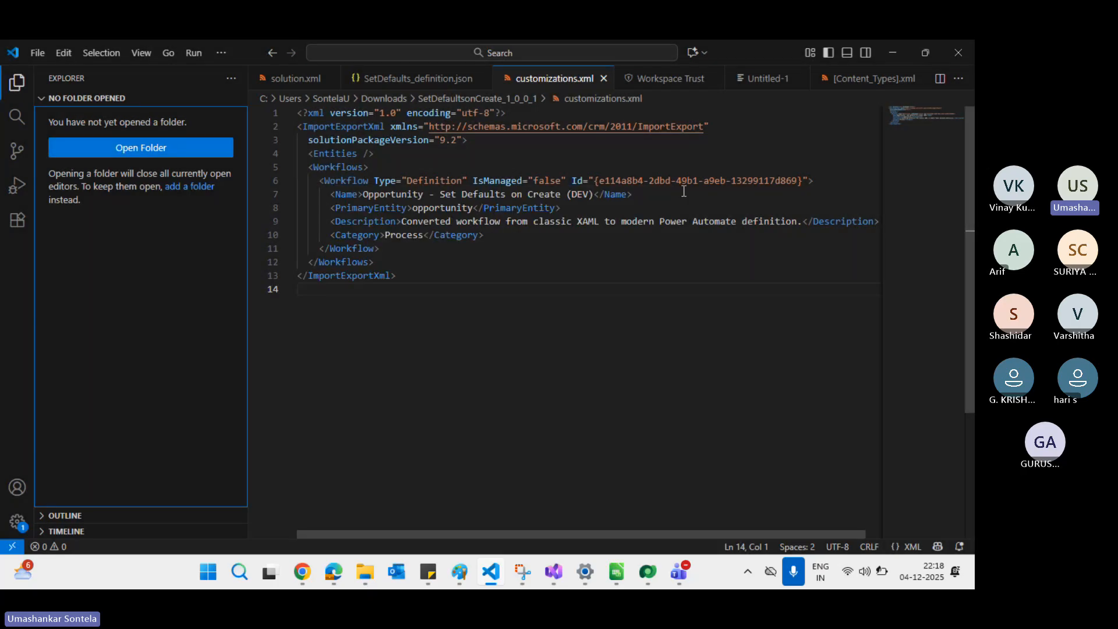
Step: Examine the already open customizations.xml and solution.xml of the SetDefaultsonCreate_1_0_0_1 package, highlighting the solution's unique name
scroll(699, 168, "down", 1)
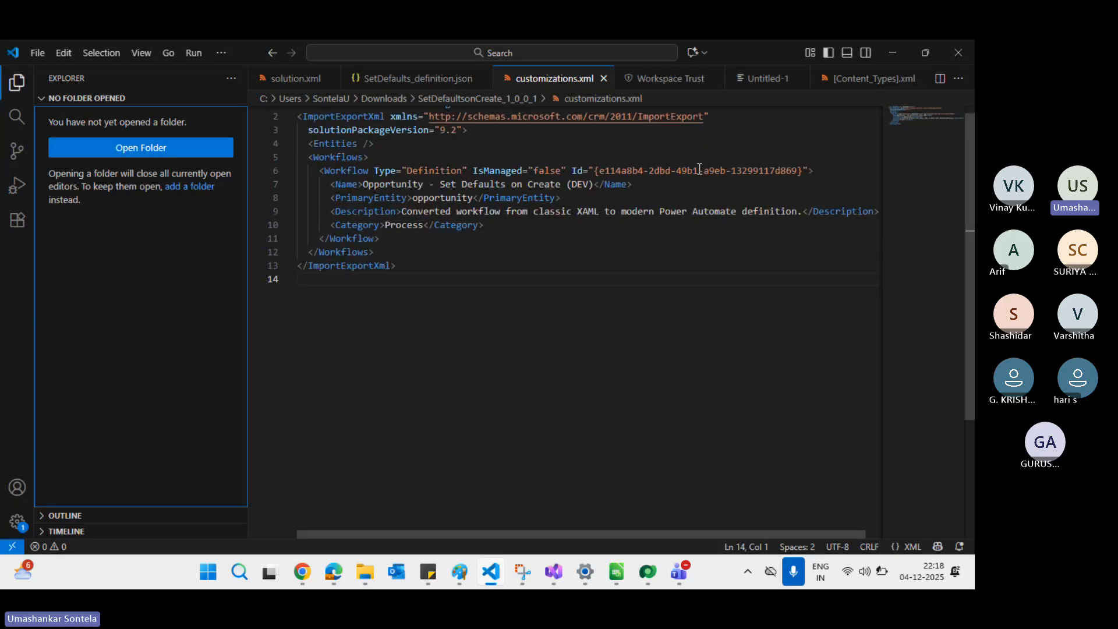
scroll(699, 168, "up", 1)
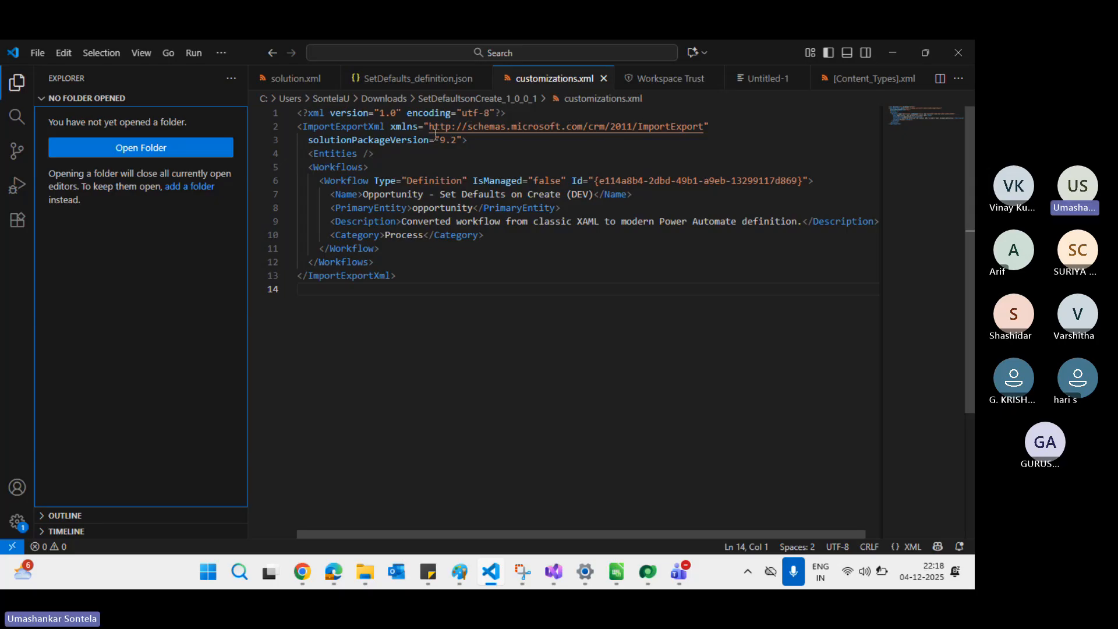
left_click(311, 80)
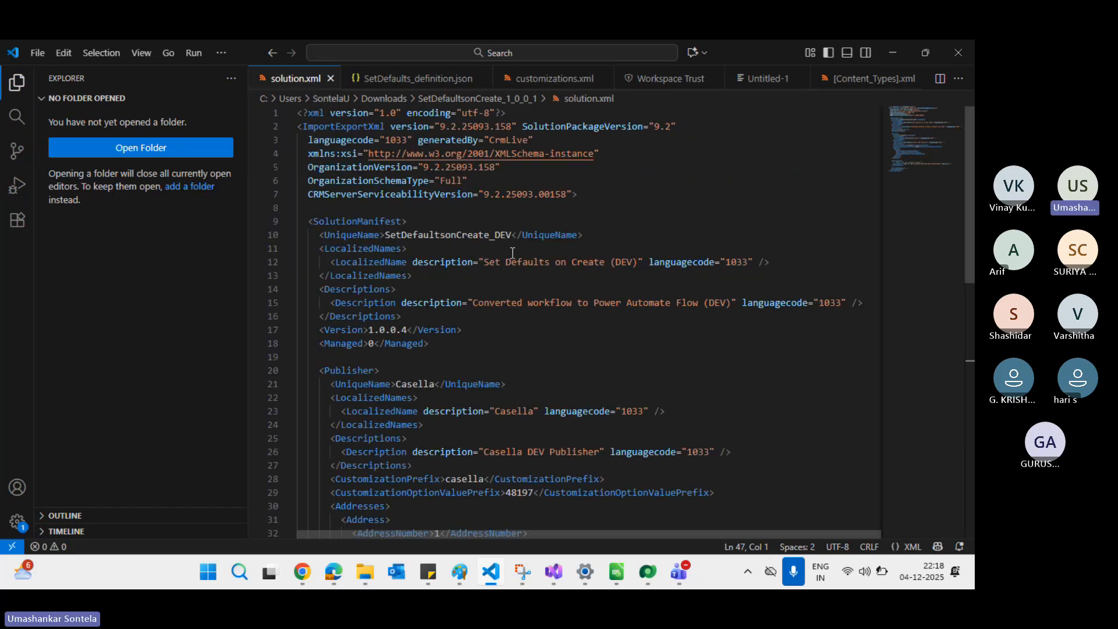
left_click(513, 252)
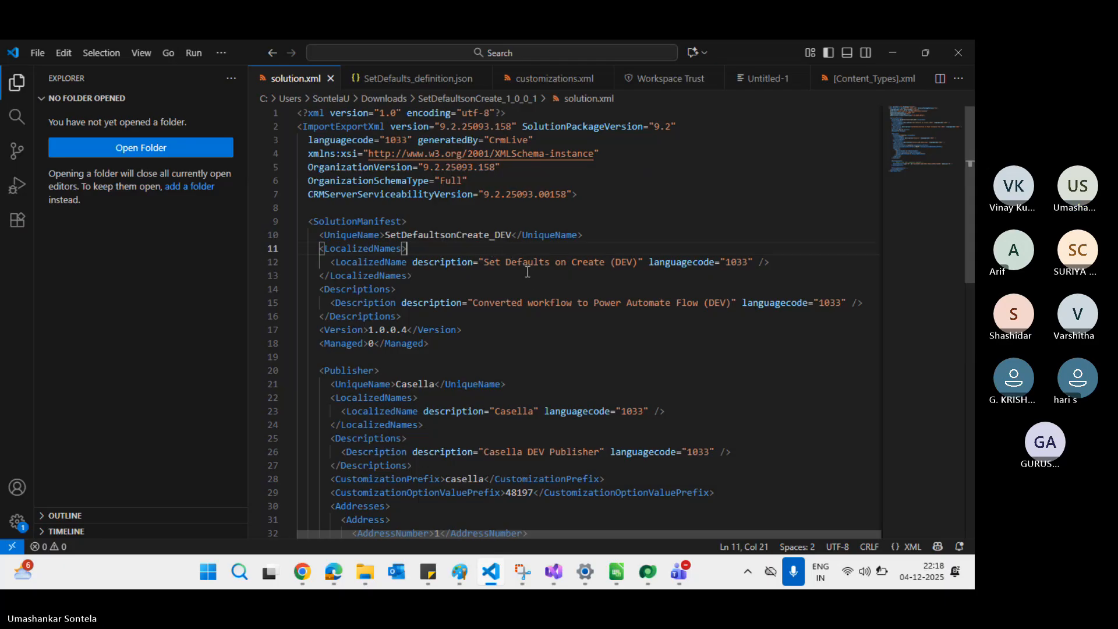
left_click_drag(484, 262, 622, 265)
double_click(428, 234)
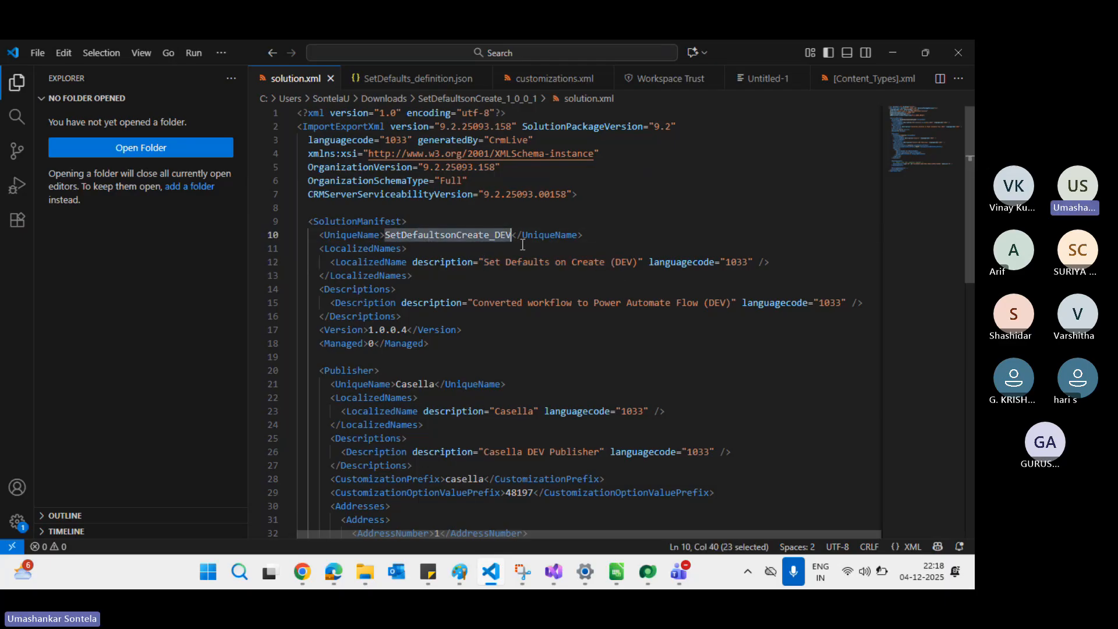
key("alt+Tab")
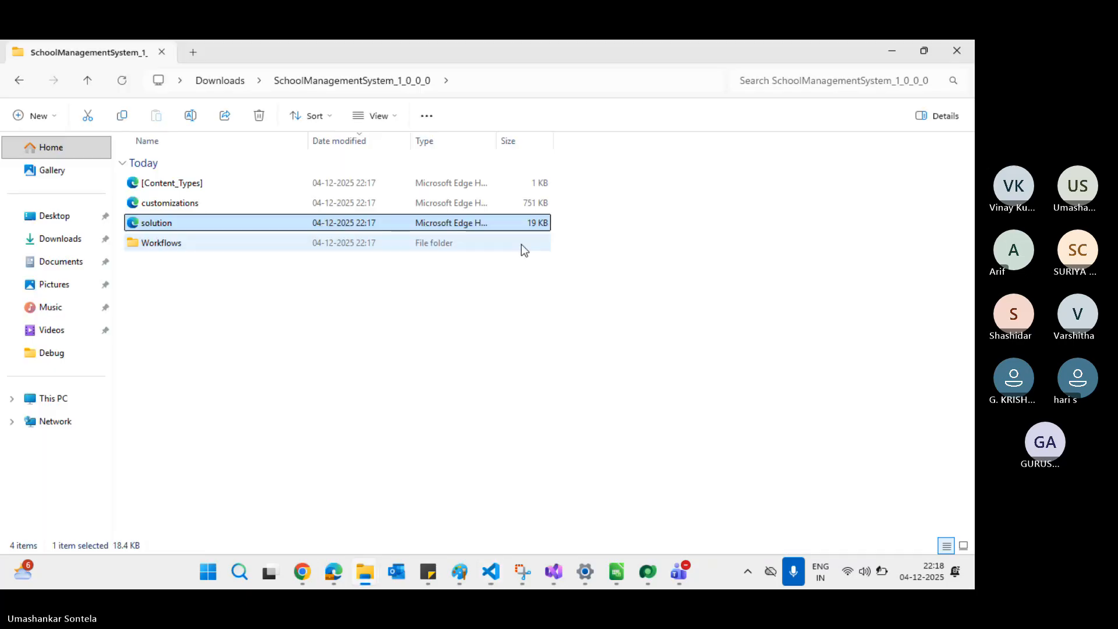
key("alt+Tab")
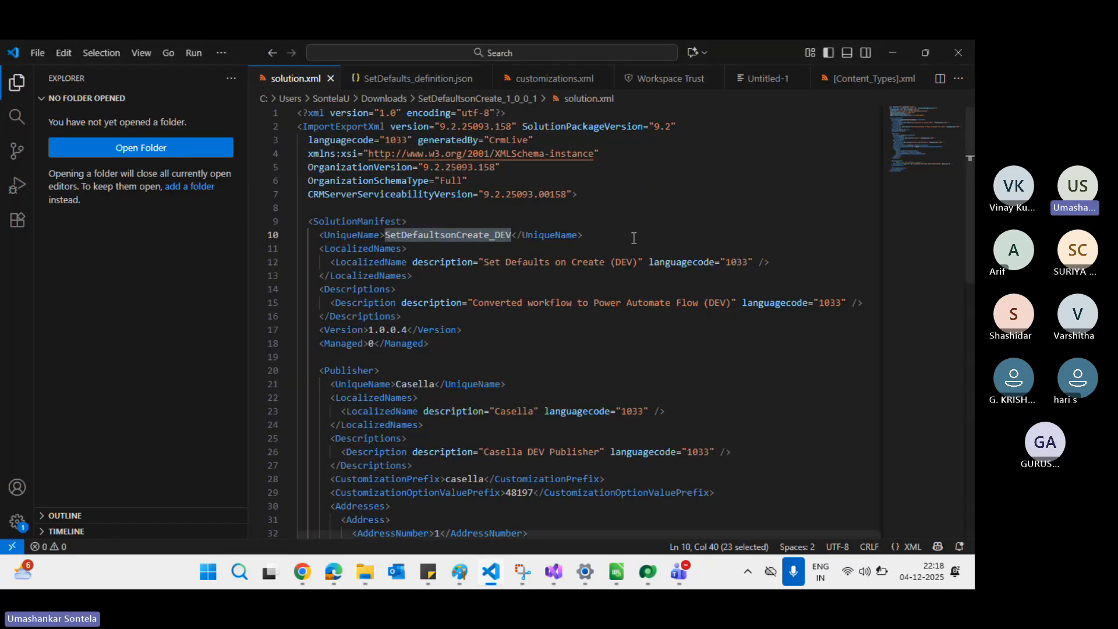
Step: Search the open solution.xml for "school", check [Content_Types].xml, and close the editor window
key("ctrl+f")
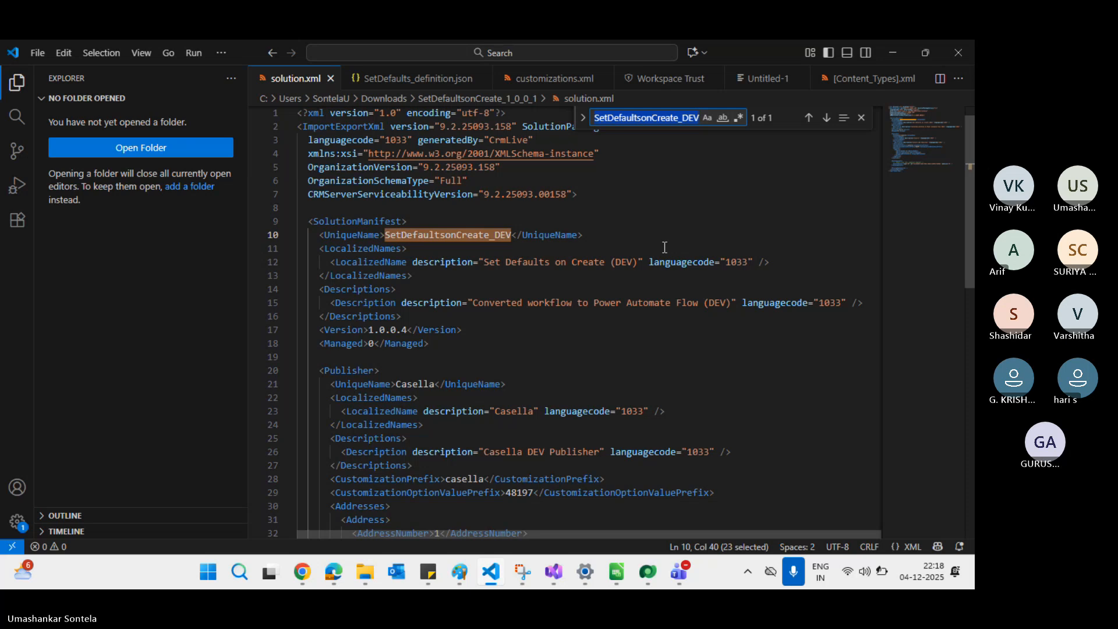
type("sc")
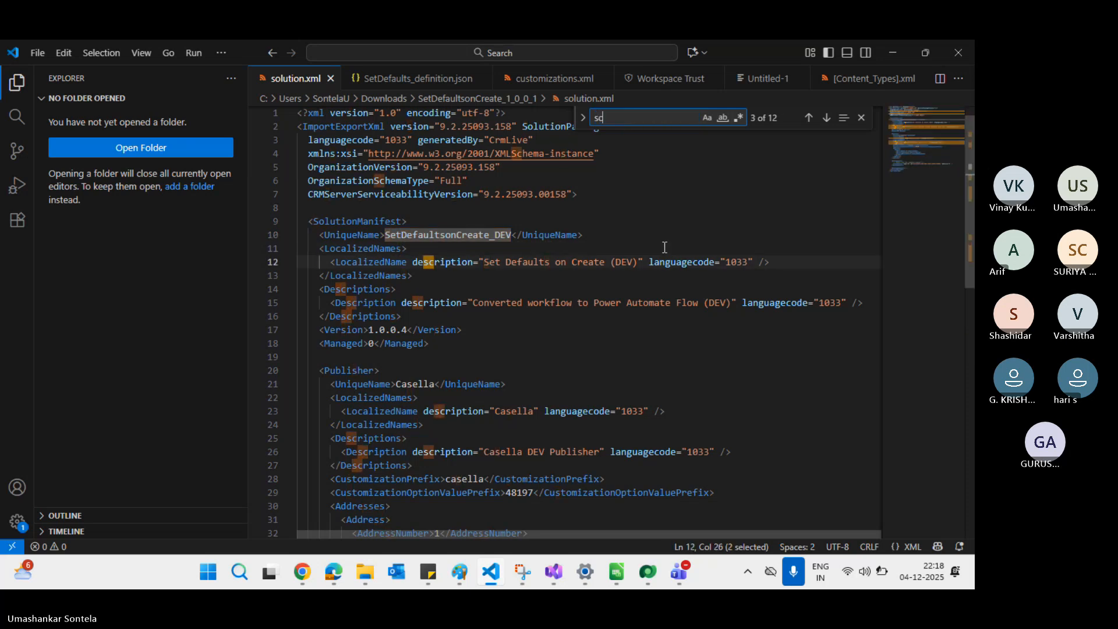
type("hool")
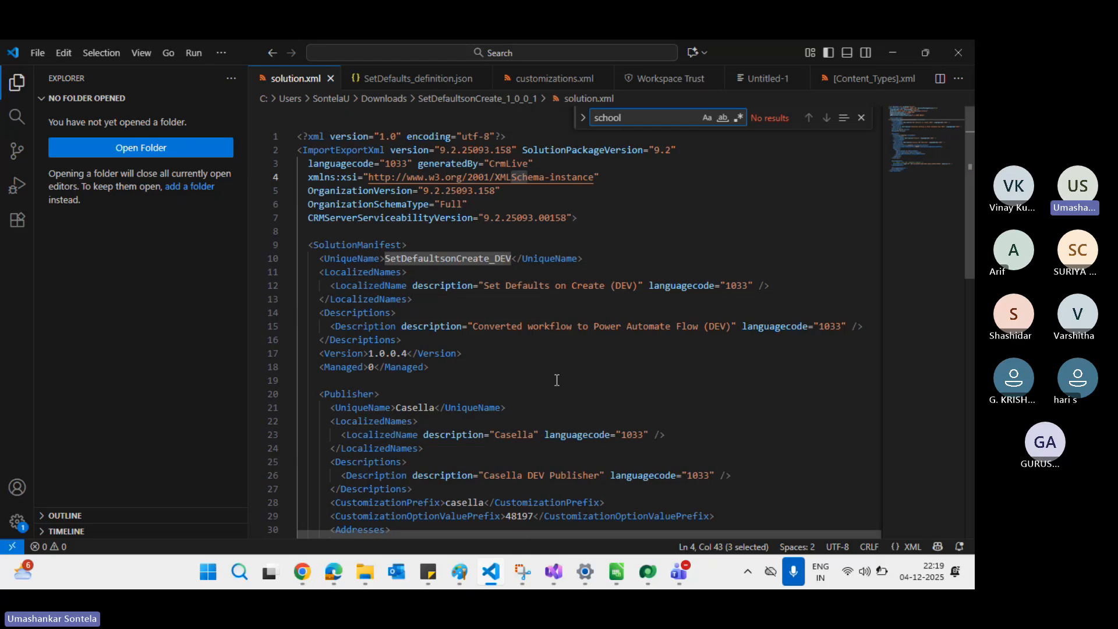
scroll(556, 380, "down", 6)
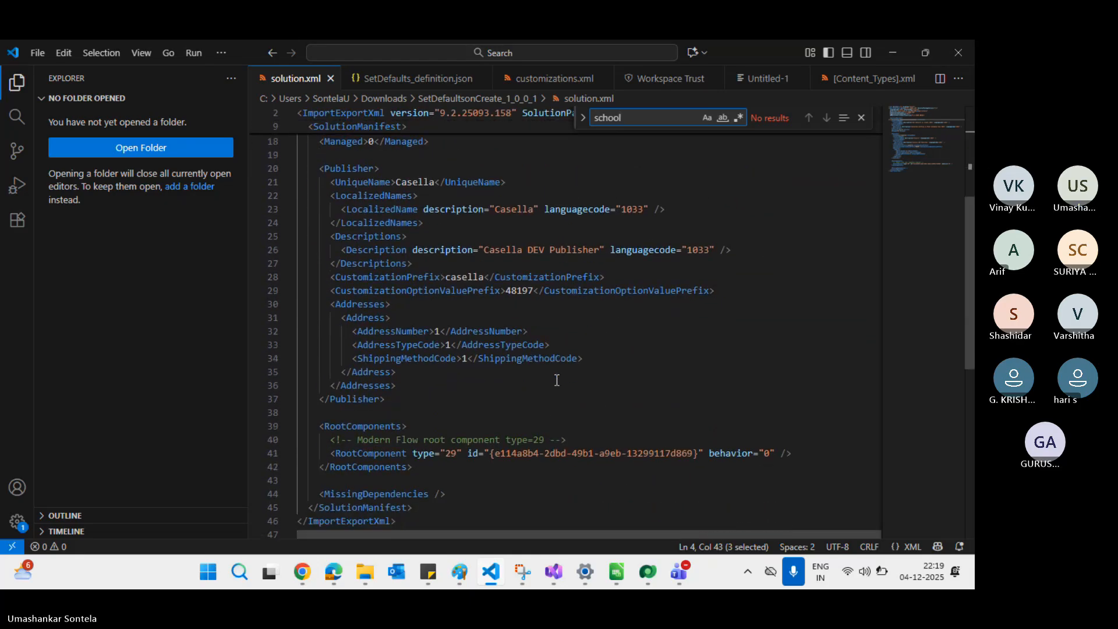
scroll(556, 379, "up", 5)
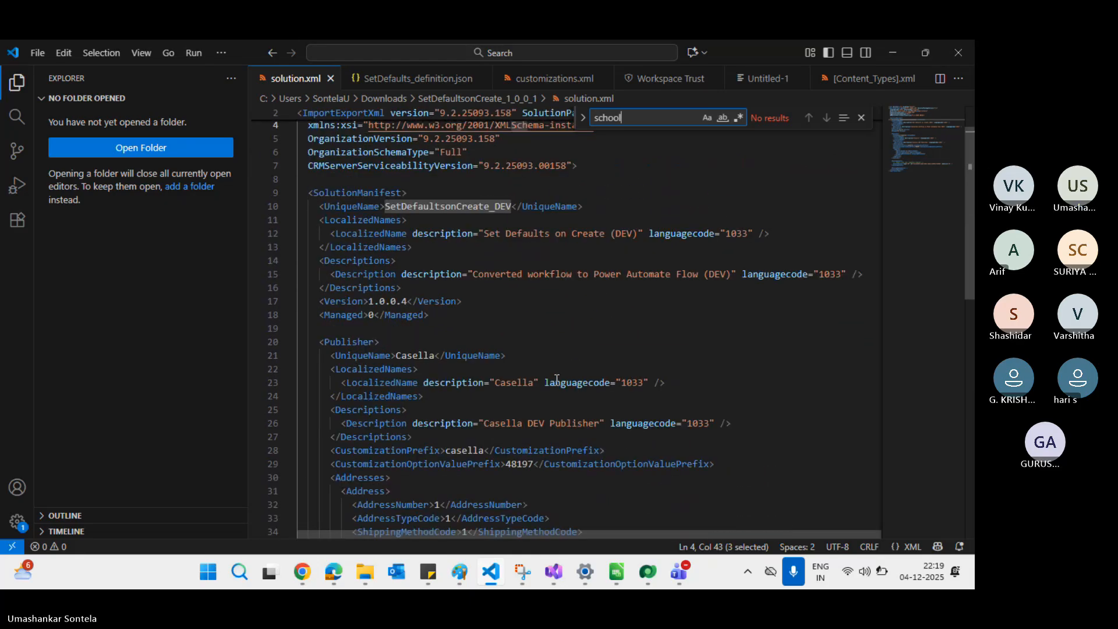
scroll(556, 379, "up", 2)
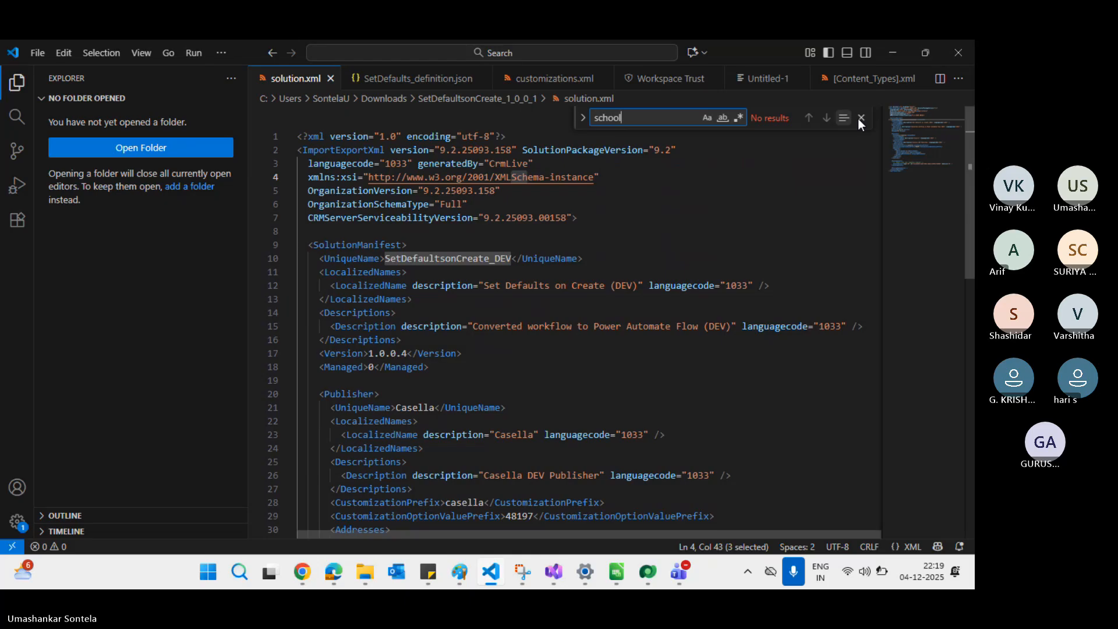
left_click(857, 85)
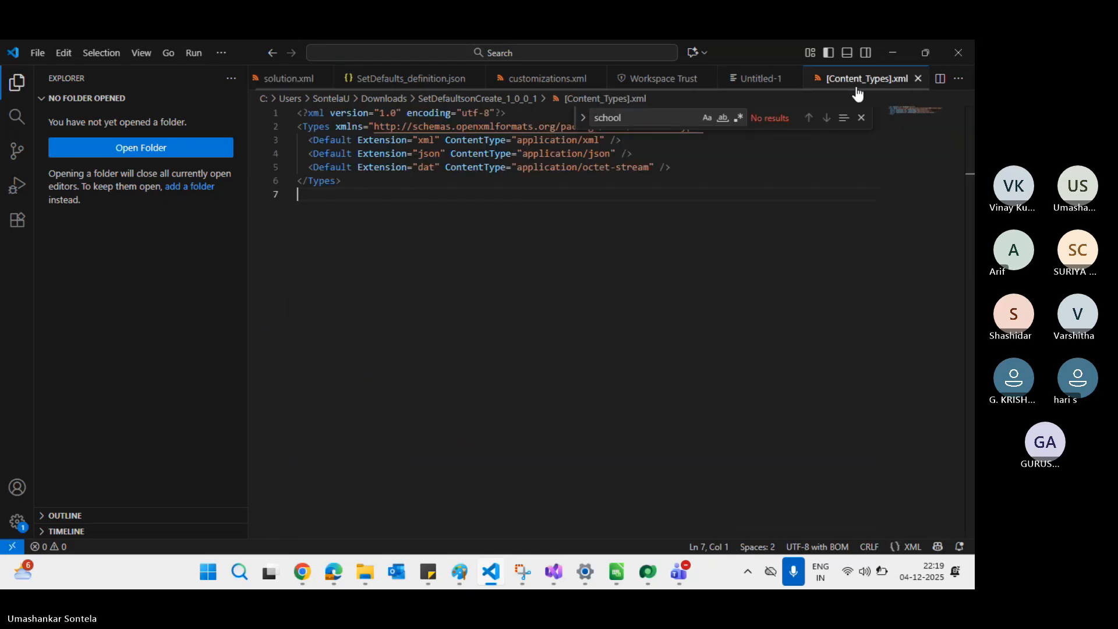
left_click(958, 47)
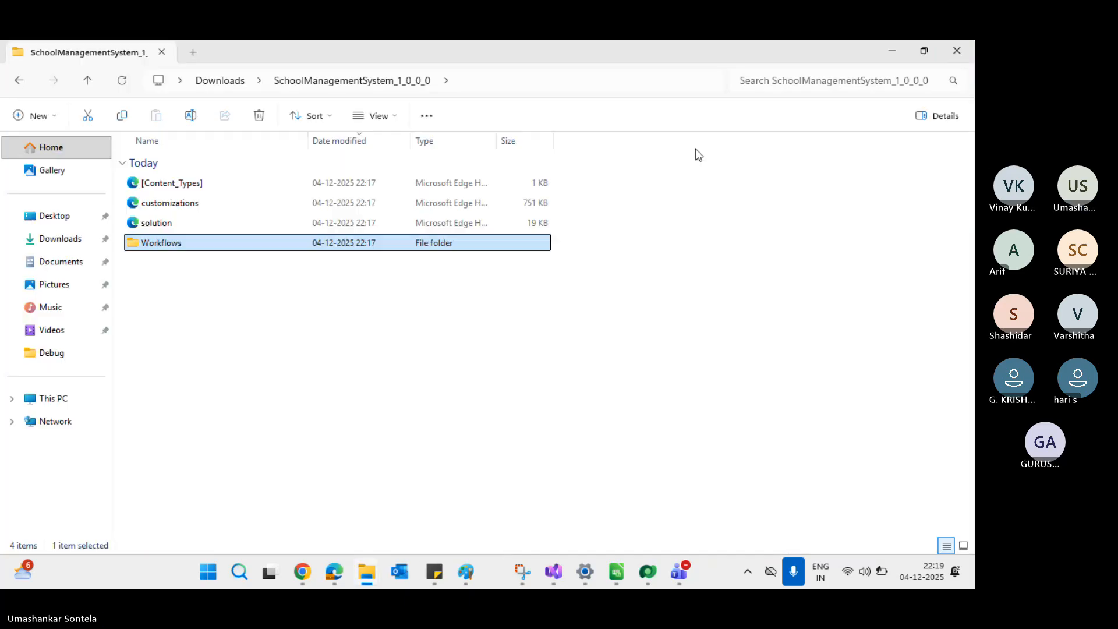
Step: Open the solution file from the extracted SchoolManagementSystem_1_0_0_0 folder in Visual Studio Code
right_click(209, 220)
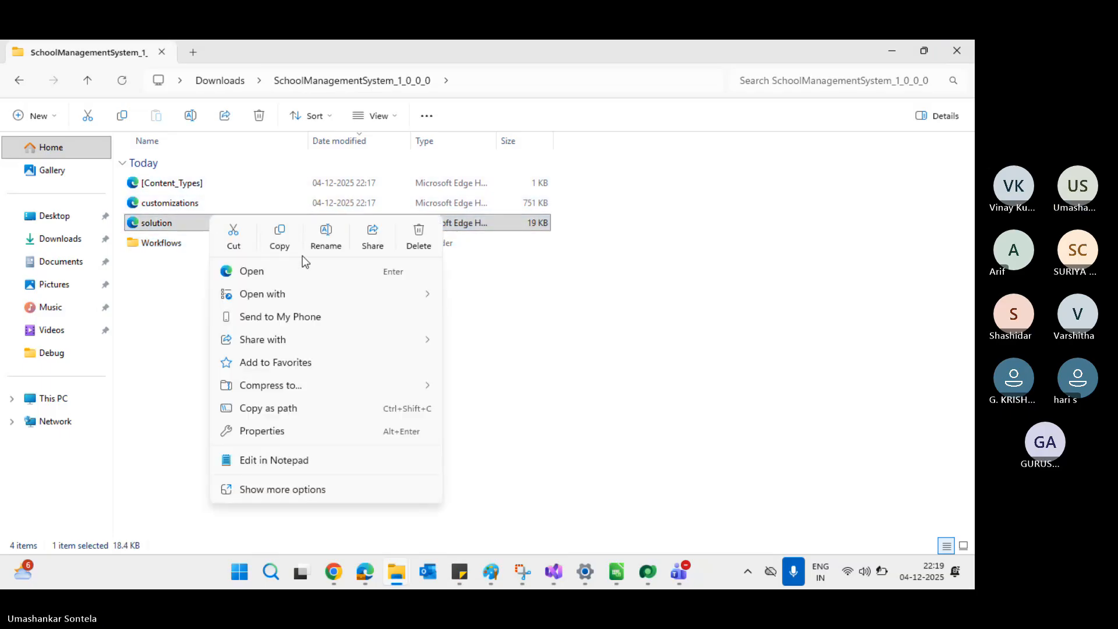
mouse_move(406, 298)
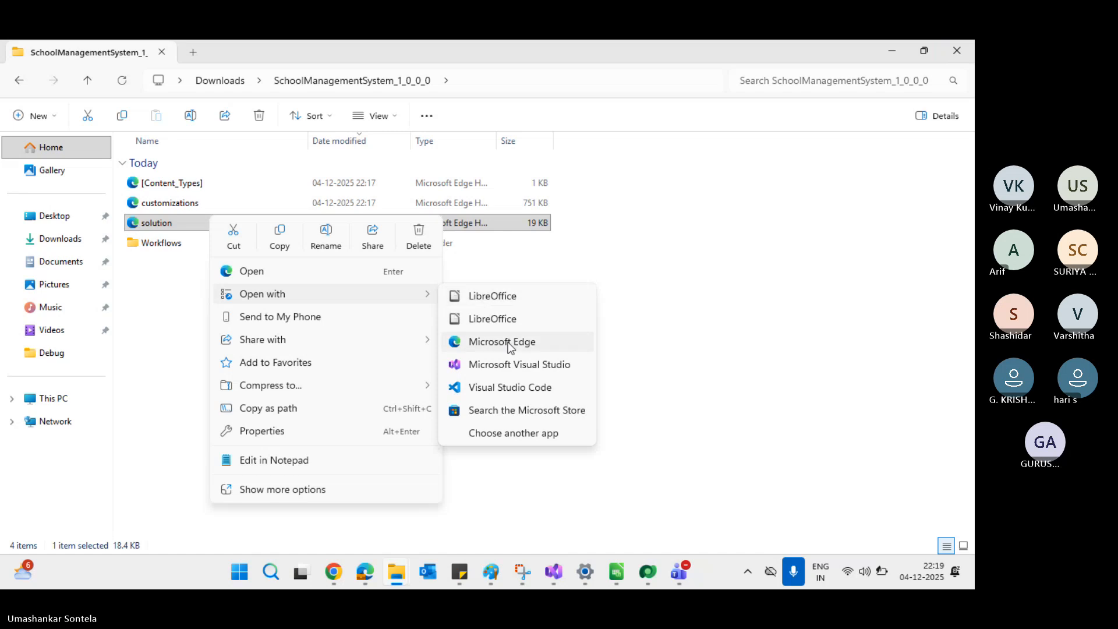
left_click(512, 389)
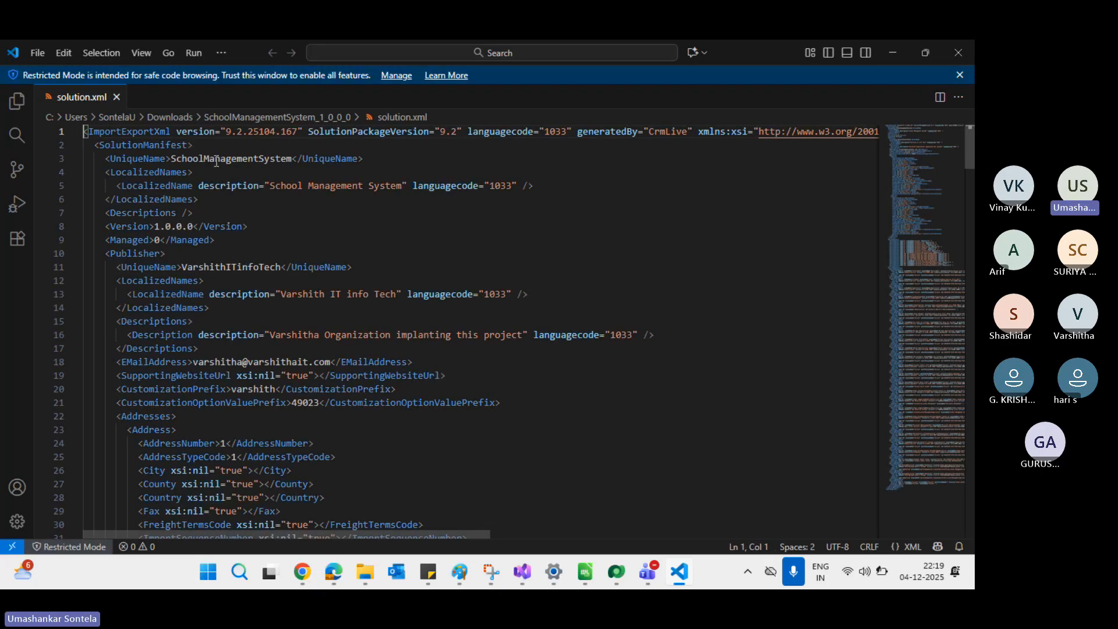
Step: Highlight the solution's unique name and the ImportExportXml version number in solution.xml
double_click(216, 162)
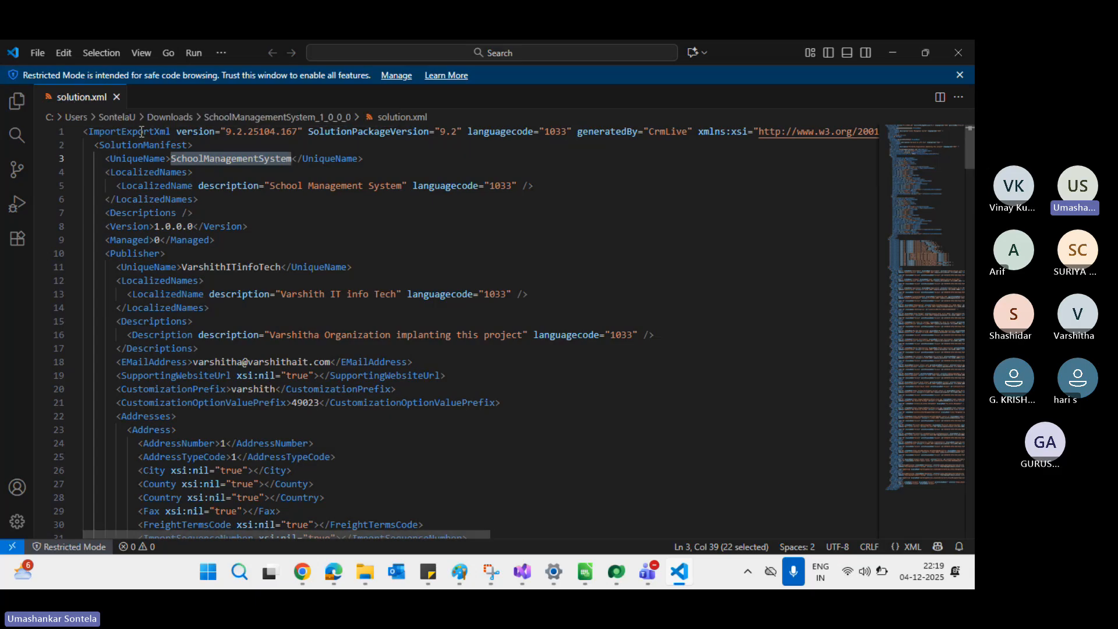
double_click(188, 135)
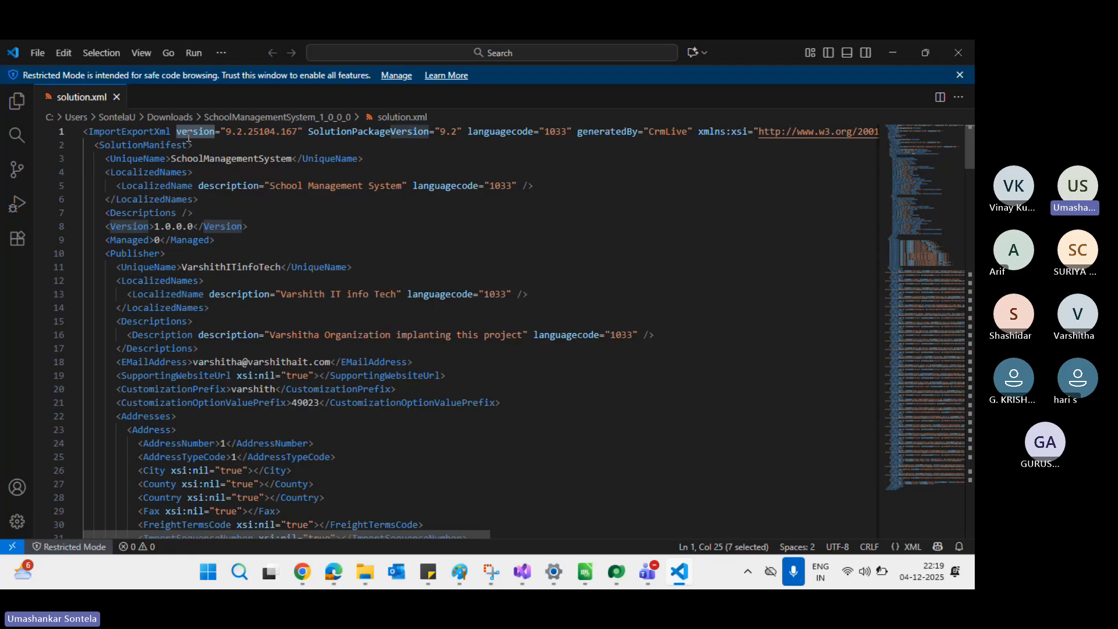
left_click(298, 131)
left_click_drag(298, 131, 227, 132)
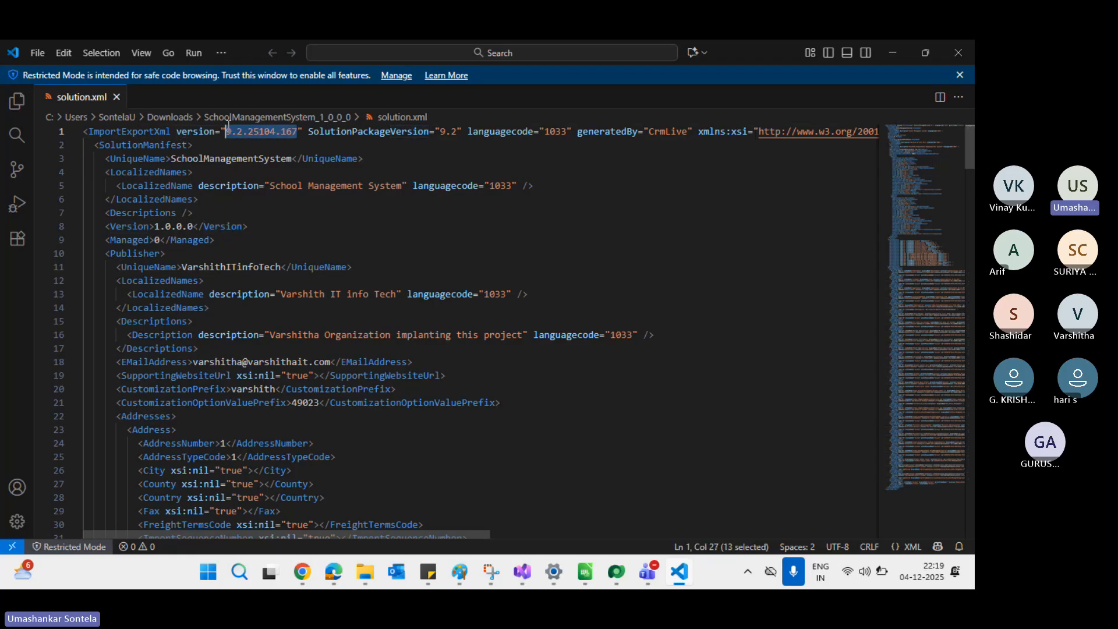
Step: Highlight the SolutionPackageVersion attribute, its value and the language code in the ImportExportXml line of solution.xml
double_click(401, 133)
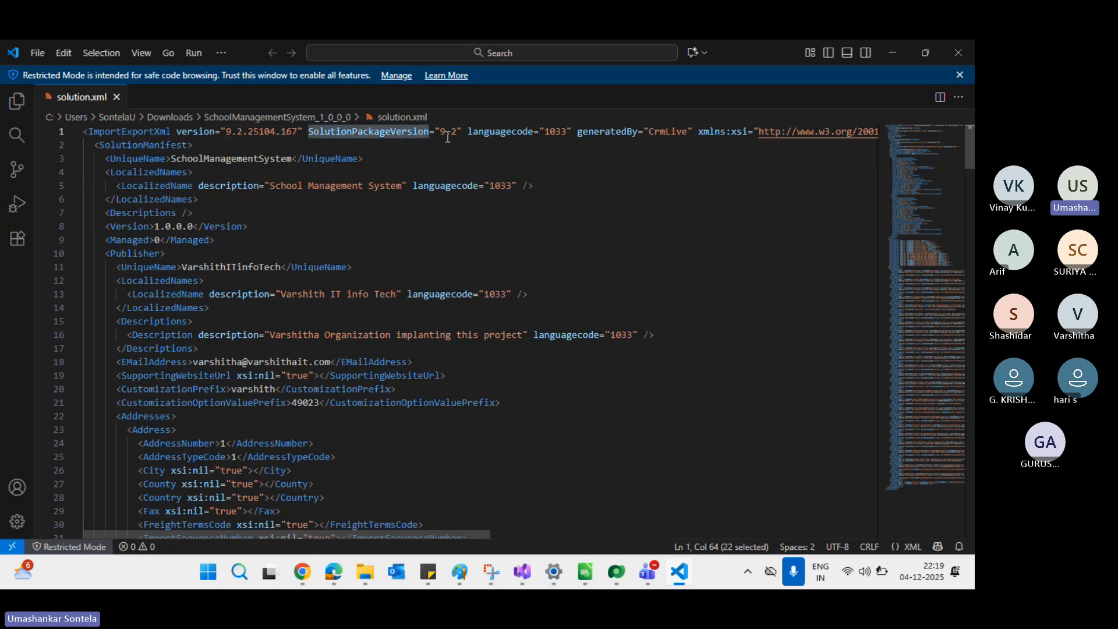
left_click_drag(456, 133, 445, 132)
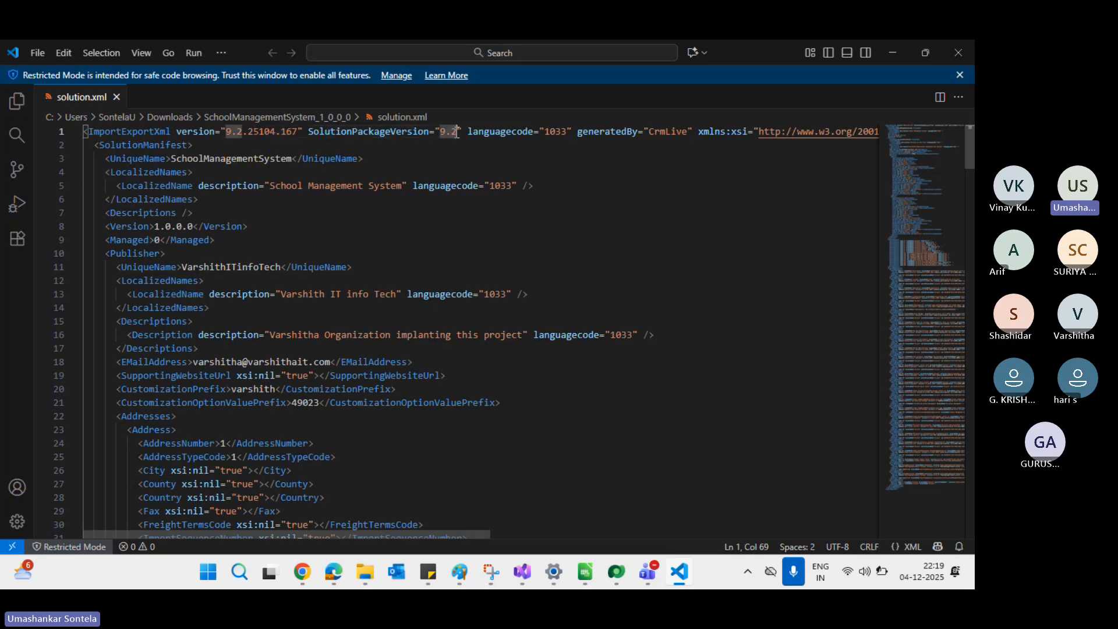
double_click(555, 134)
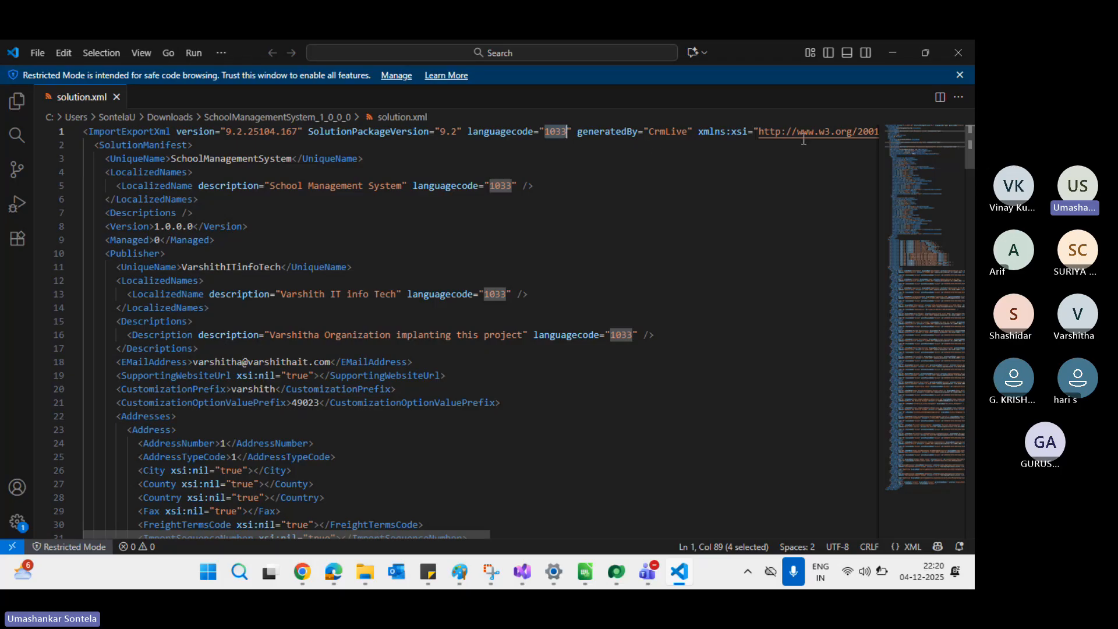
Step: Highlight the xmlns:xsi schema URL in the first line and examine the OrganizationVersion attribute that follows it
scroll(804, 140, "right", 3)
scroll(804, 139, "right", 2)
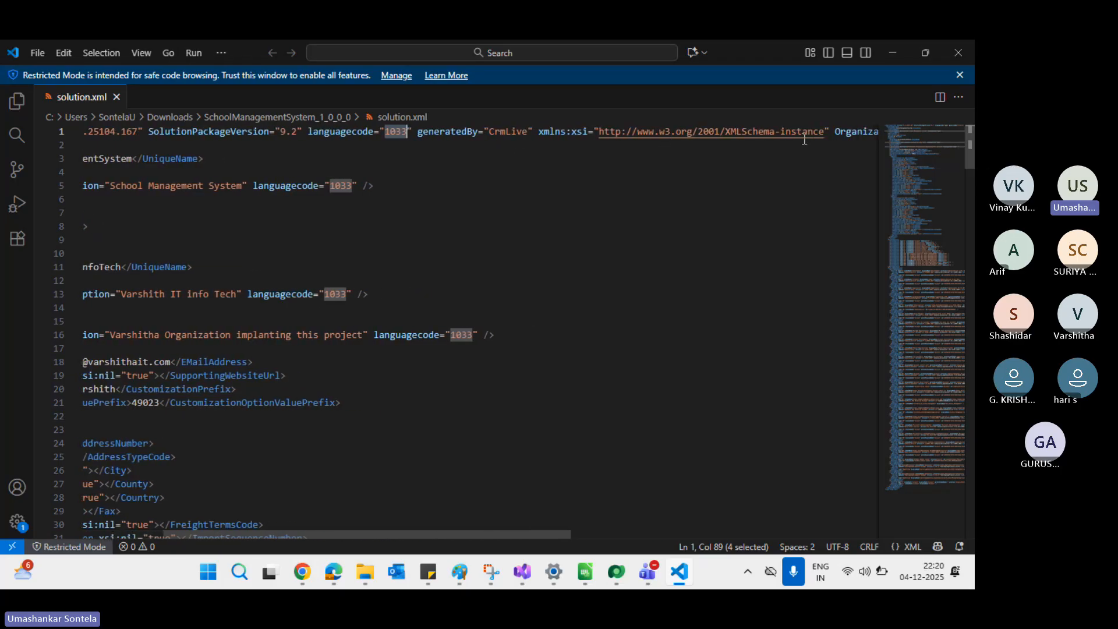
left_click_drag(826, 133, 603, 133)
scroll(670, 143, "right", 5)
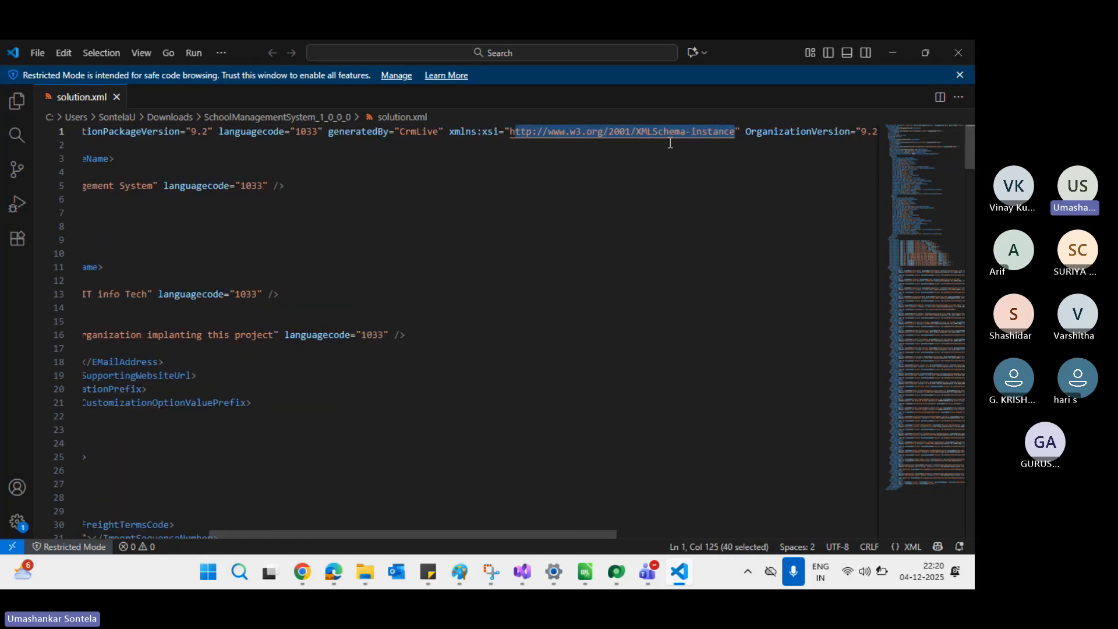
scroll(670, 143, "right", 7)
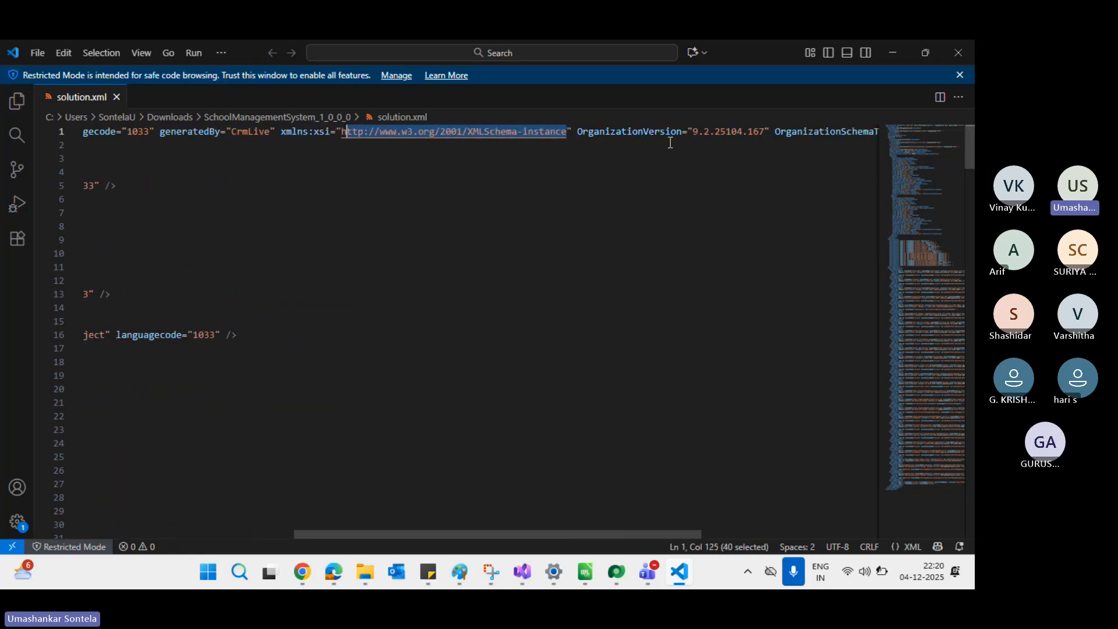
Step: Examine the solution manifest's unique name, localized name and publisher element at the start of solution.xml
scroll(670, 143, "left", 15)
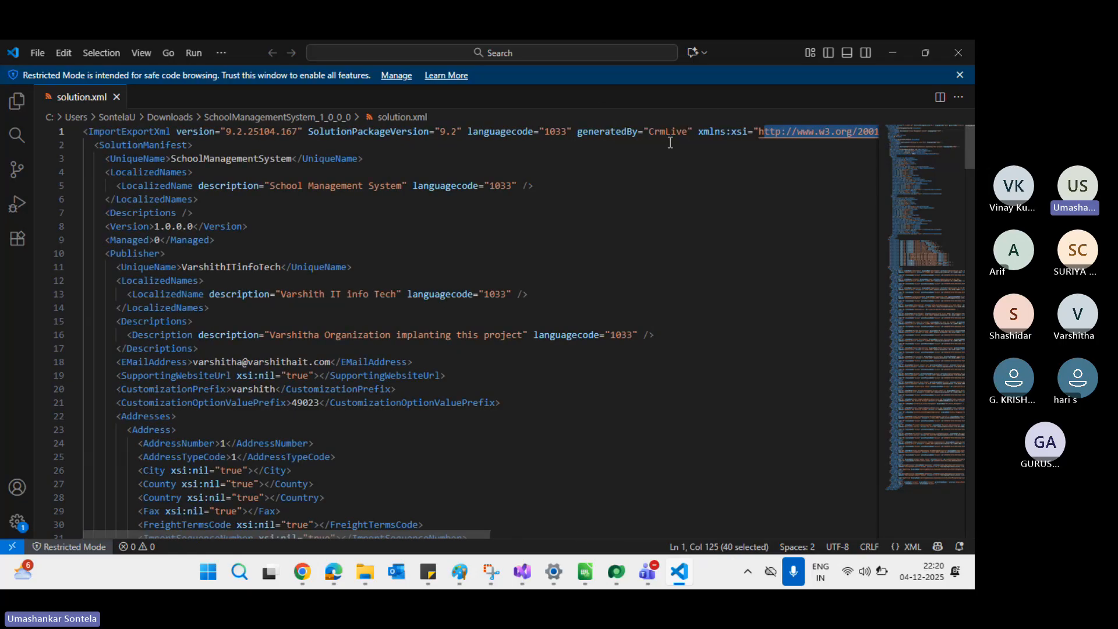
double_click(226, 162)
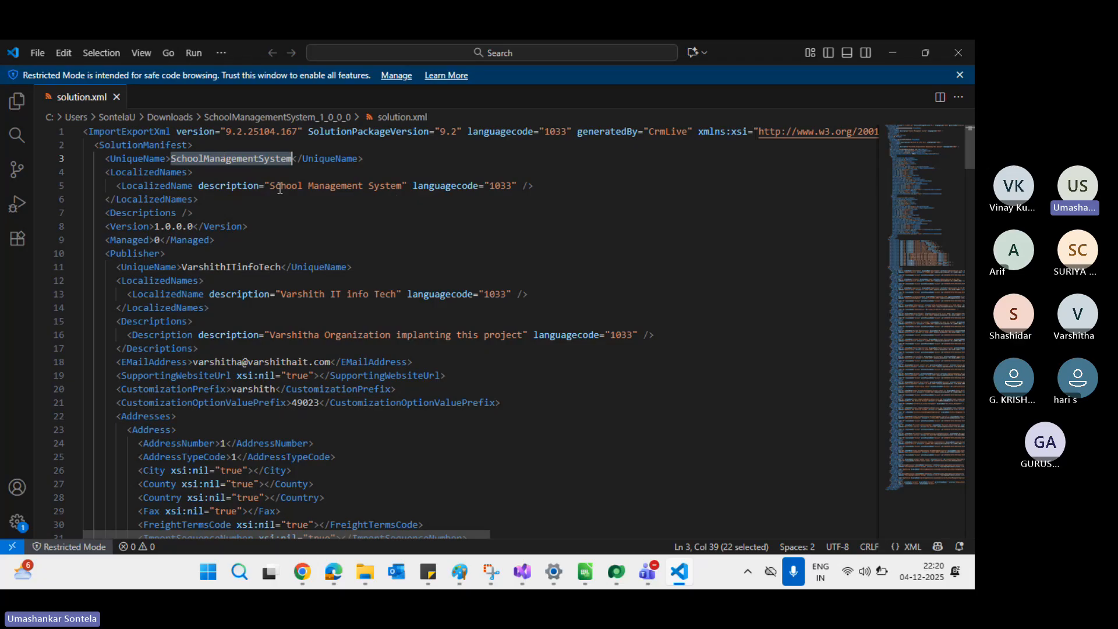
left_click_drag(280, 185, 402, 185)
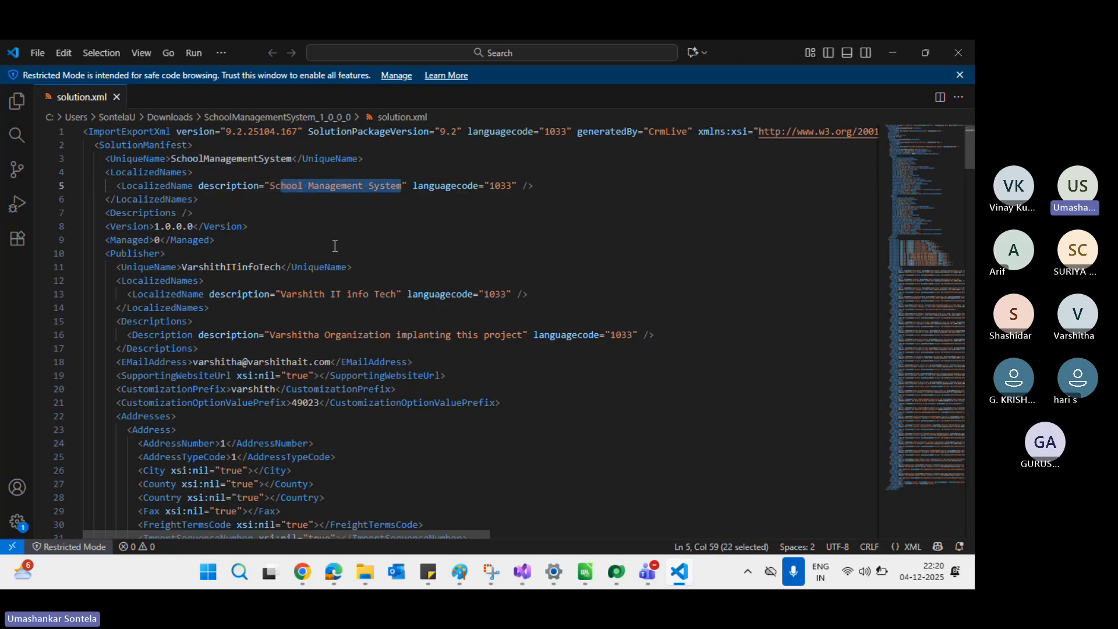
scroll(316, 271, "down", 1)
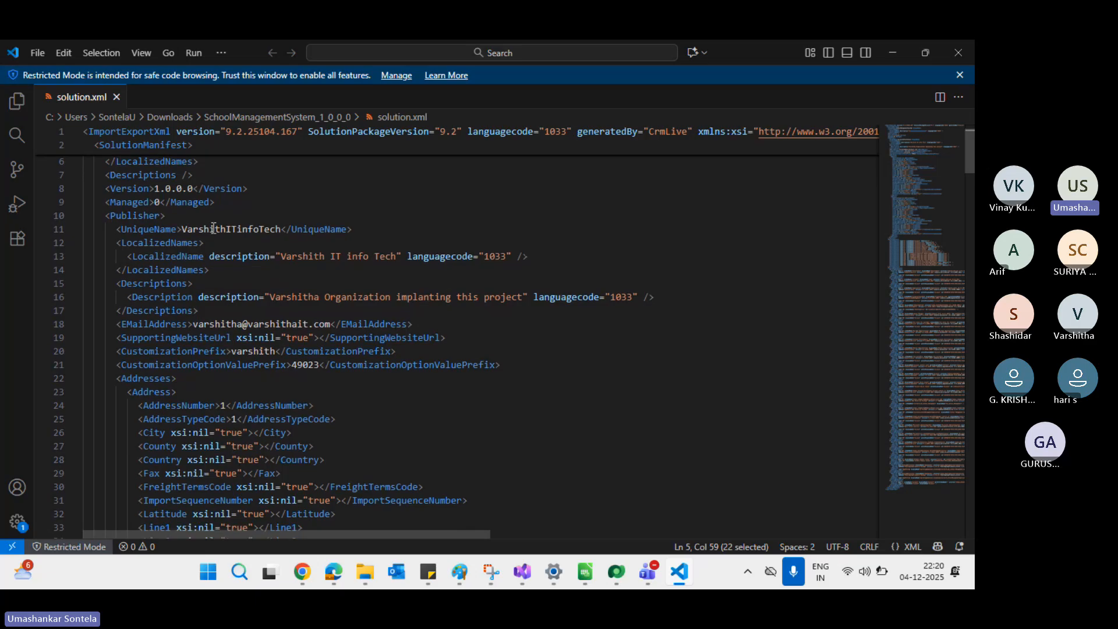
double_click(135, 214)
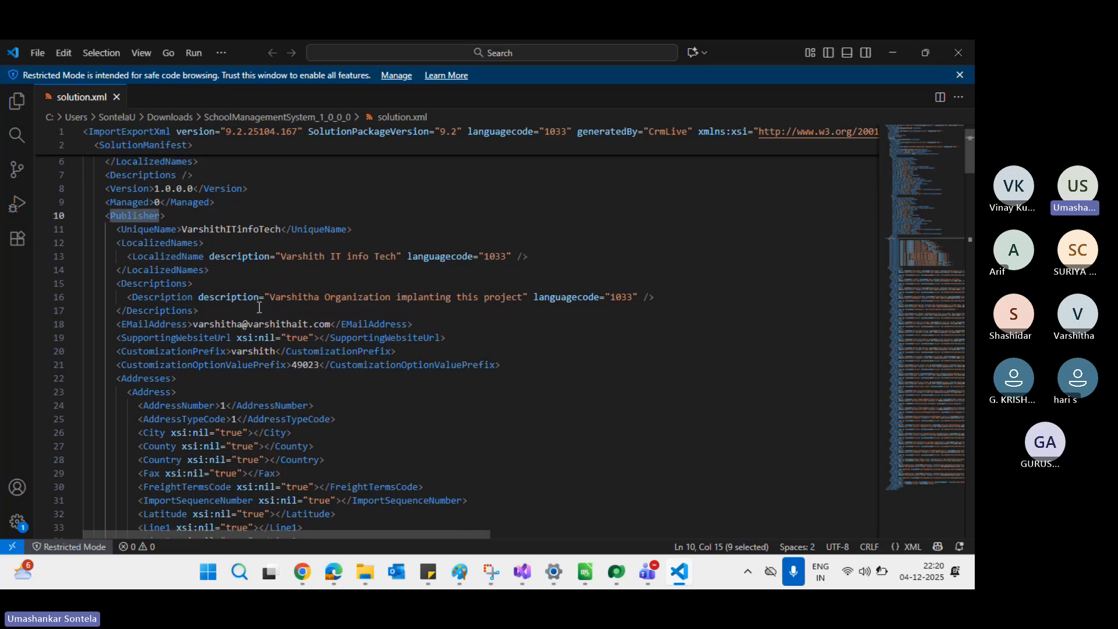
Step: Review the RootComponents section of solution.xml, checking the account component's schema name and type and the id-based components
scroll(259, 307, "down", 12)
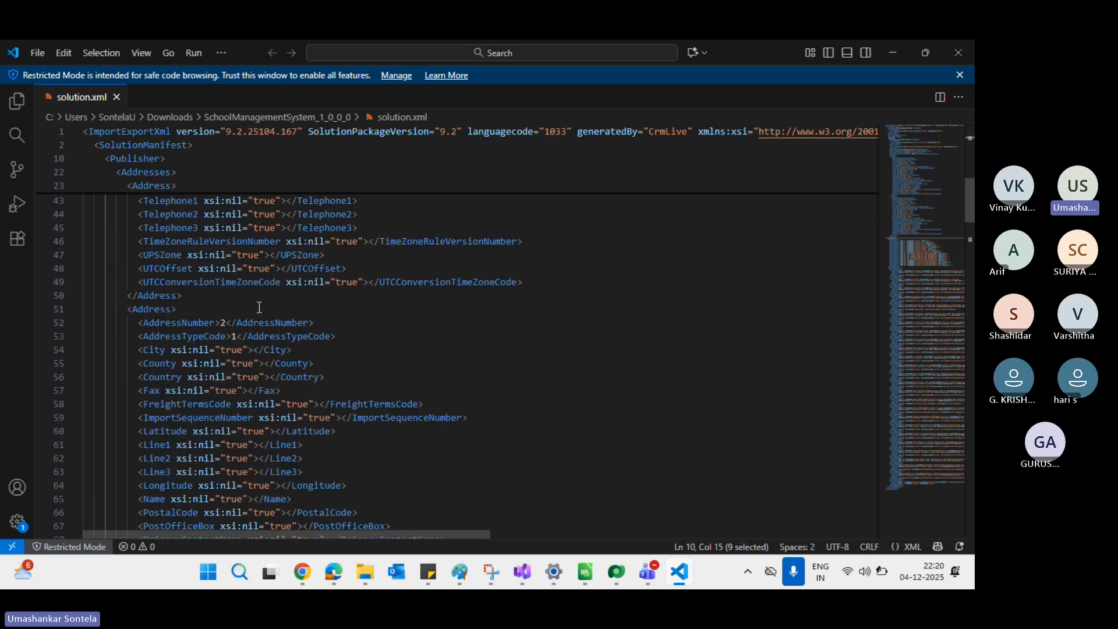
scroll(259, 308, "down", 12)
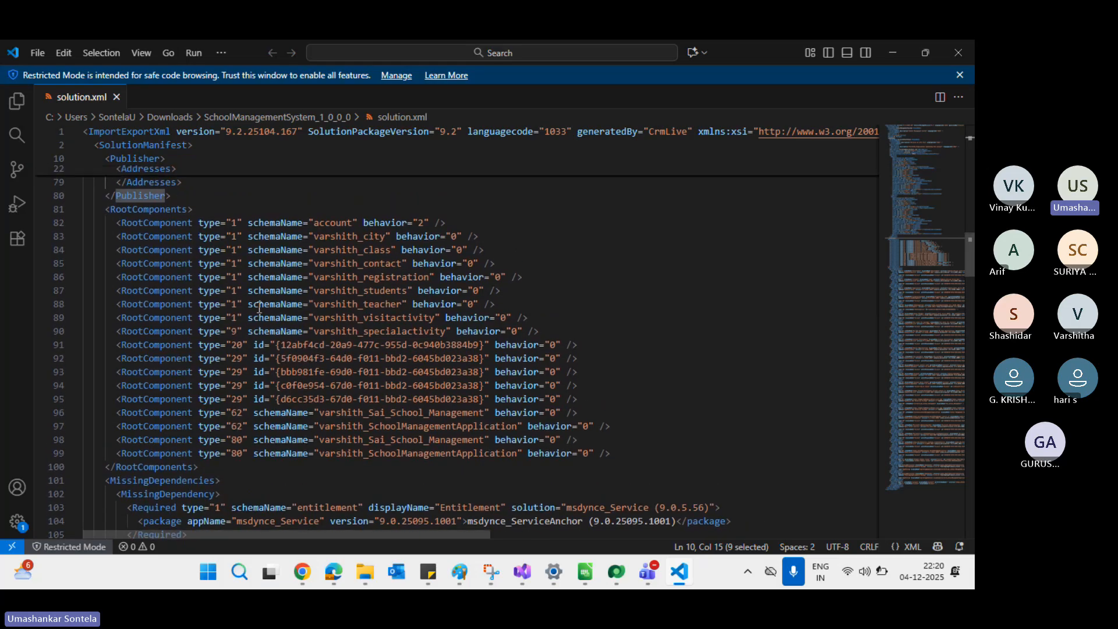
double_click(160, 211)
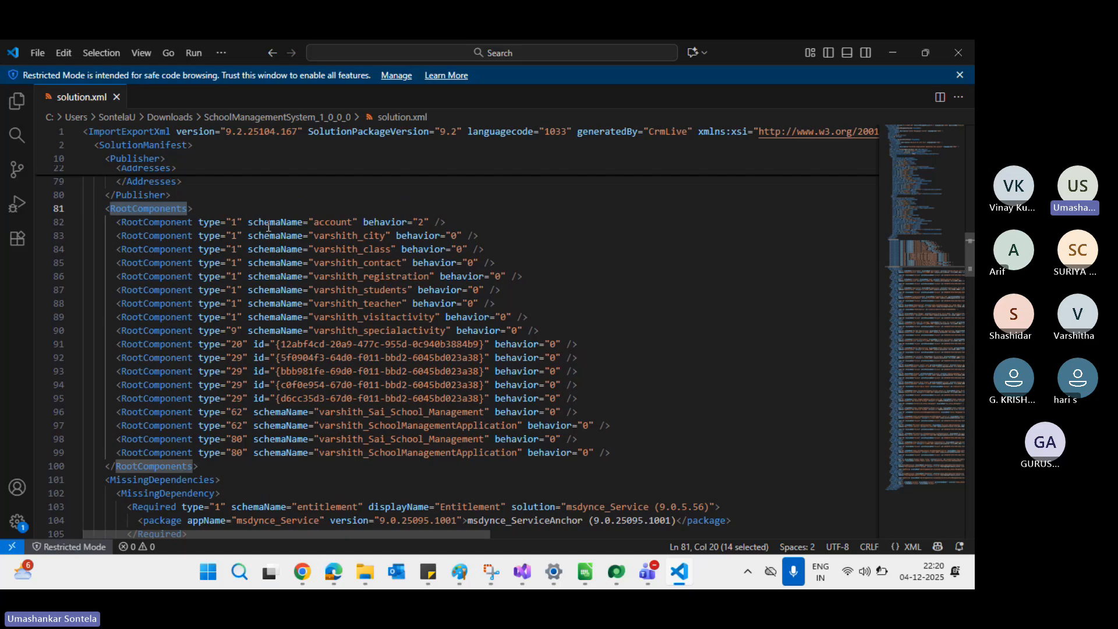
double_click(332, 222)
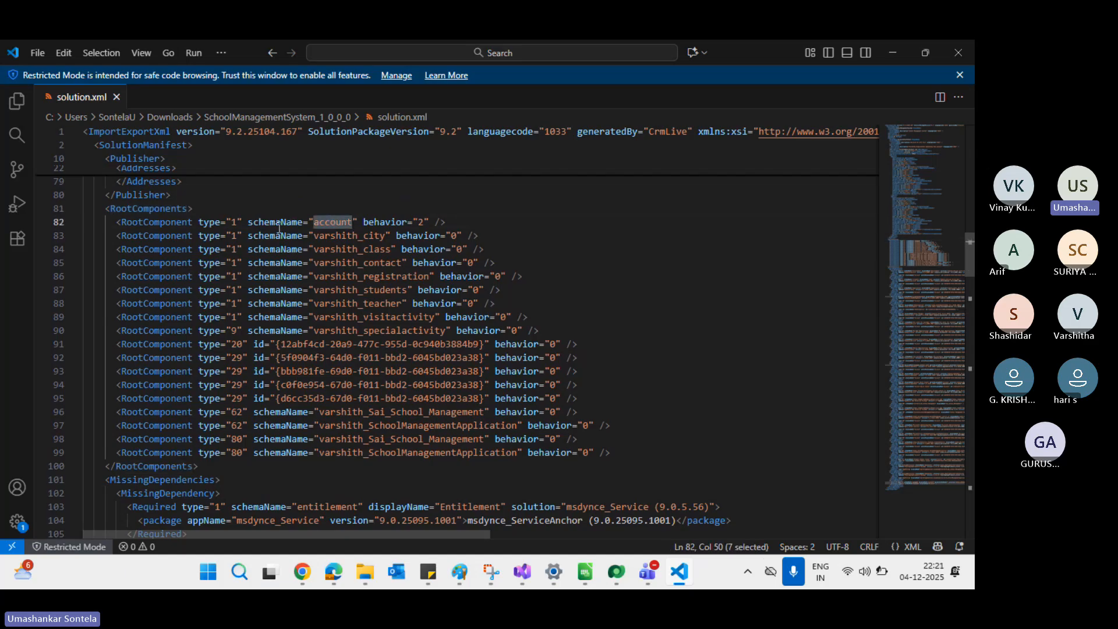
left_click(236, 222)
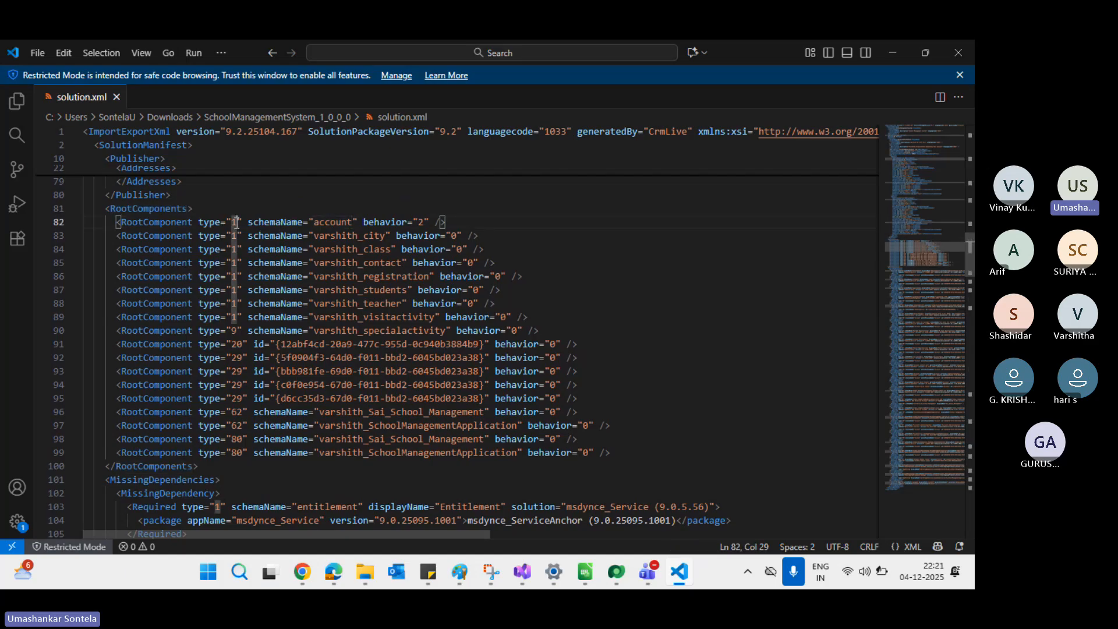
left_click(276, 222)
double_click(260, 344)
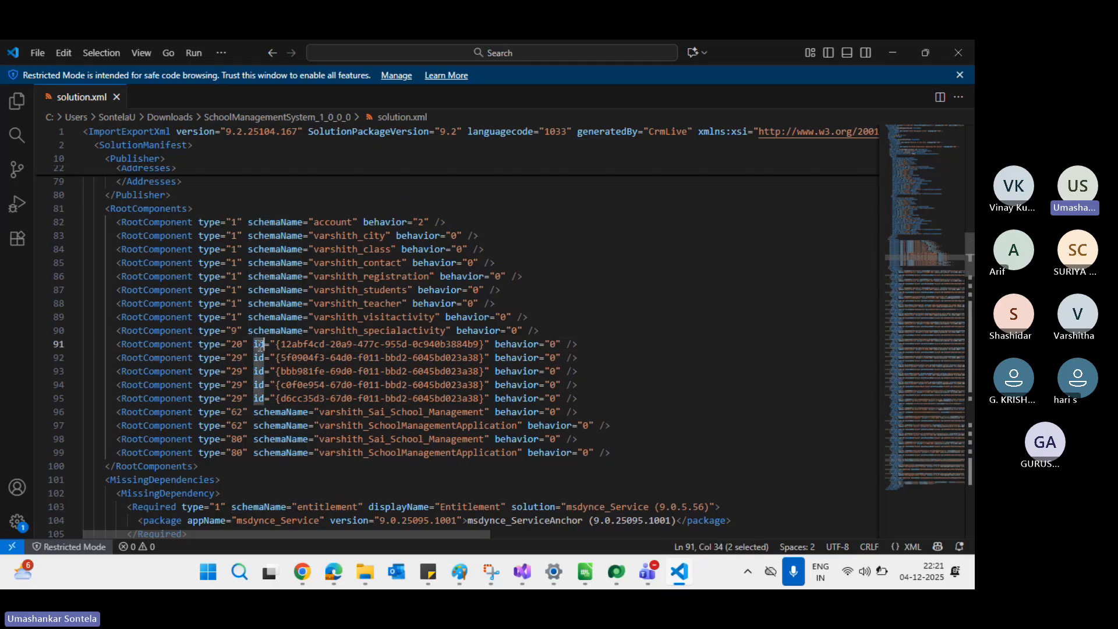
Step: Review the MissingDependencies section of solution.xml, examining its Required entries through to the end of the file
scroll(375, 376, "down", 3)
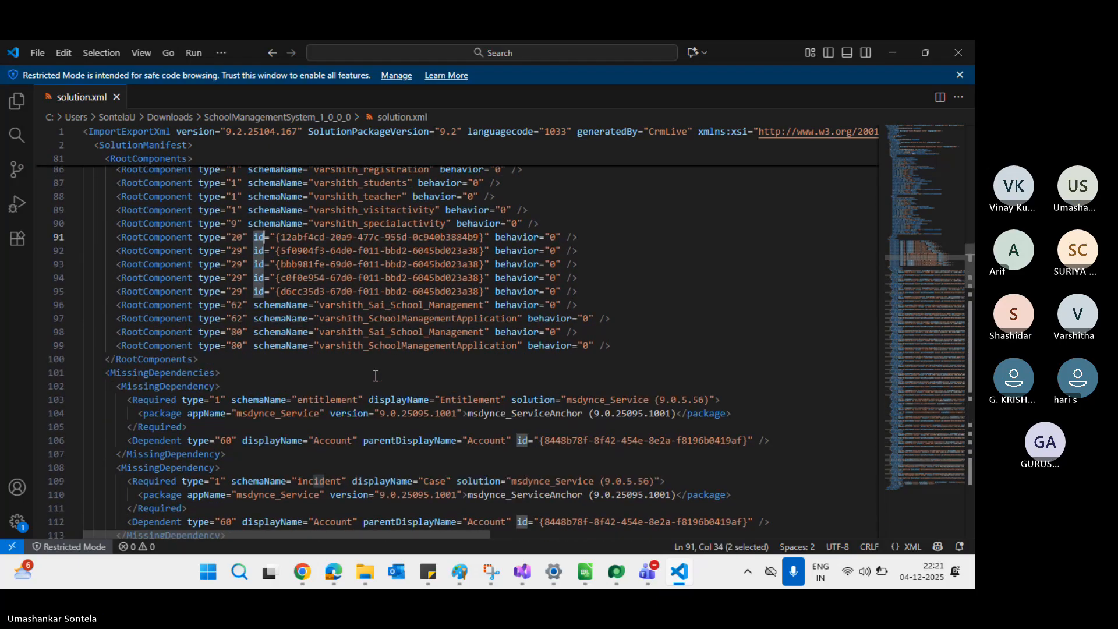
scroll(376, 375, "down", 3)
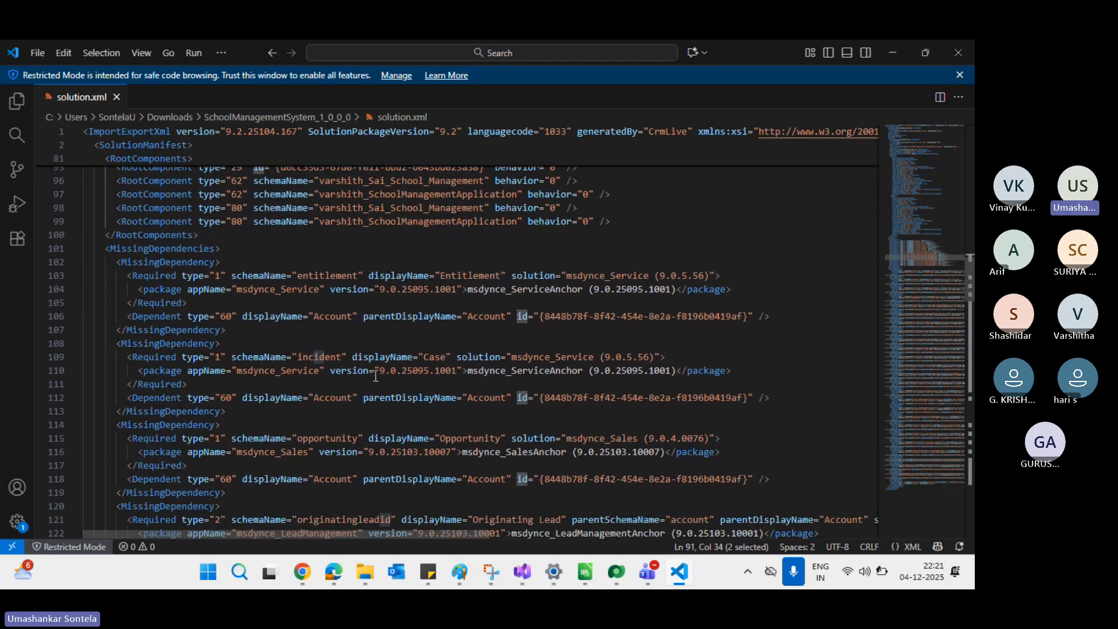
double_click(145, 249)
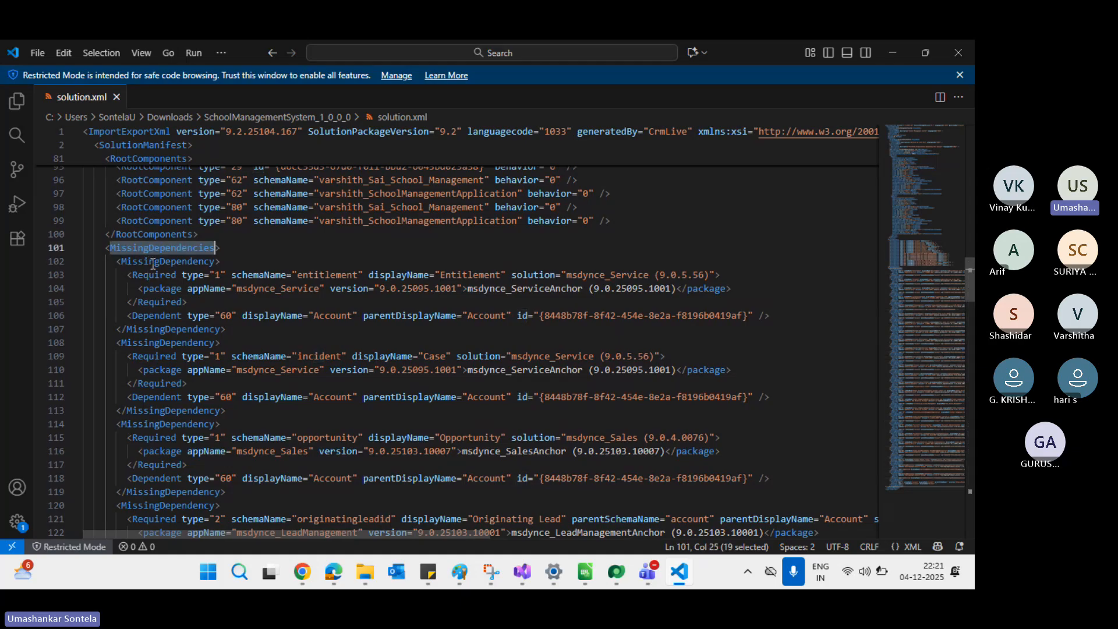
double_click(157, 275)
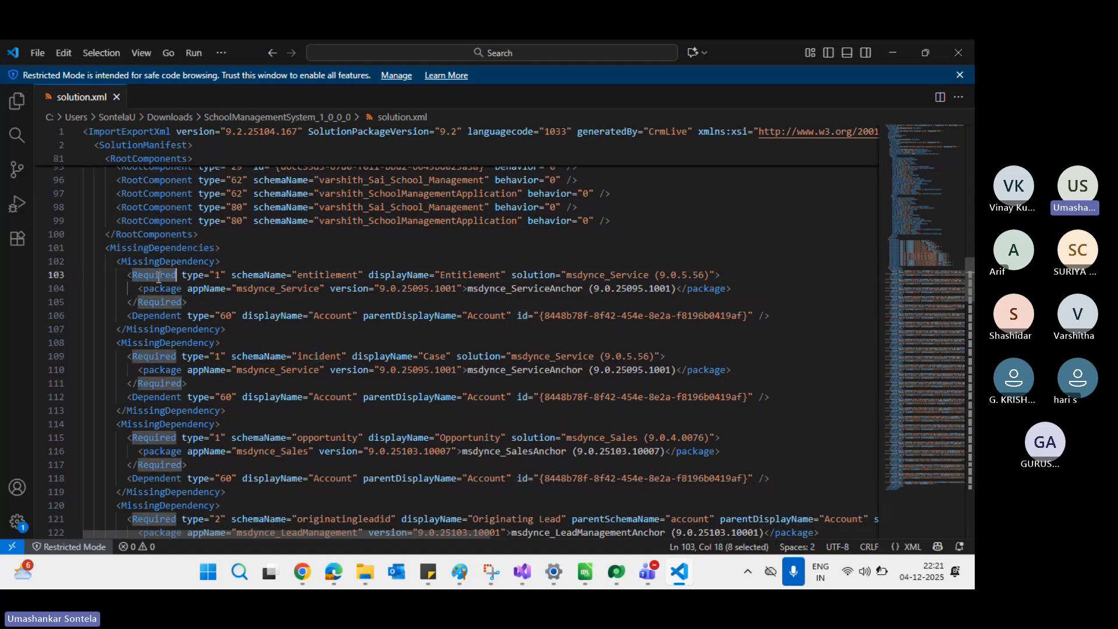
scroll(240, 340, "down", 13)
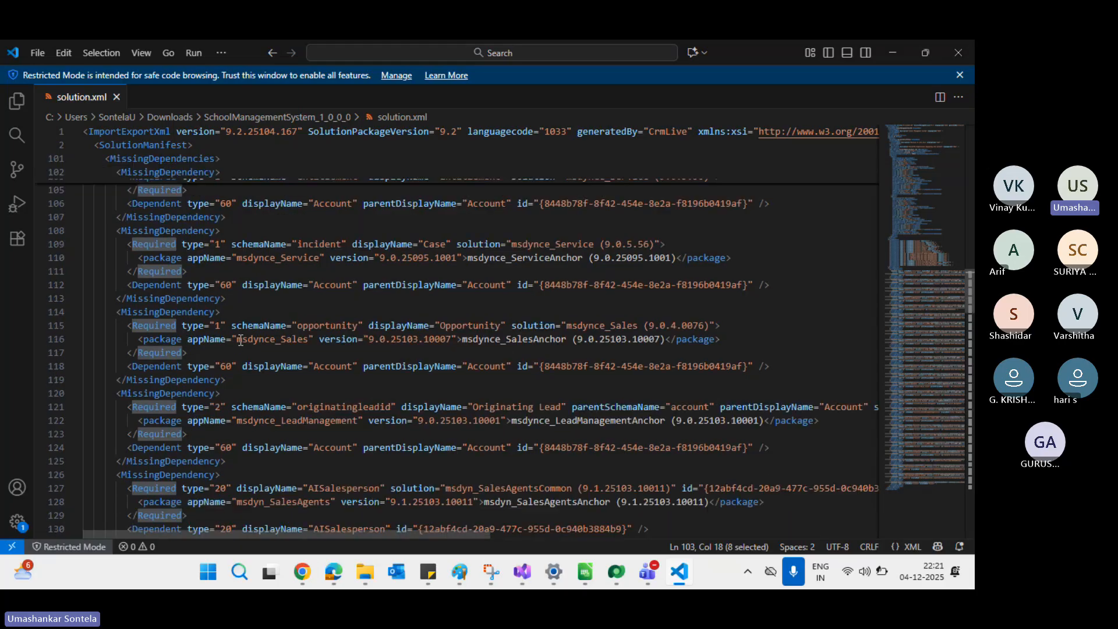
scroll(241, 340, "down", 20)
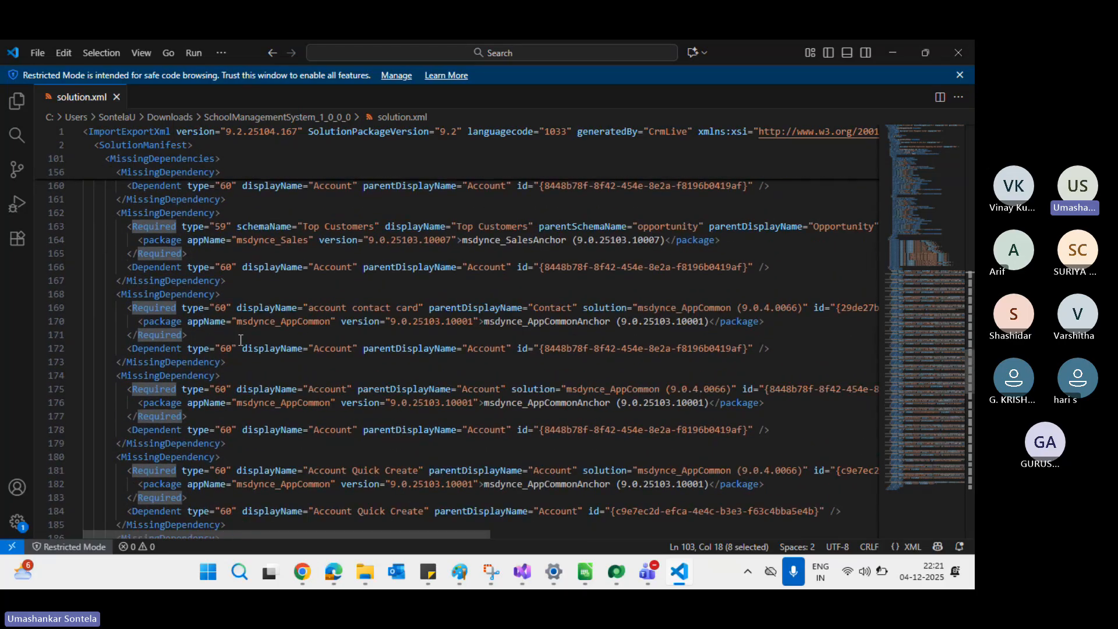
scroll(240, 340, "down", 12)
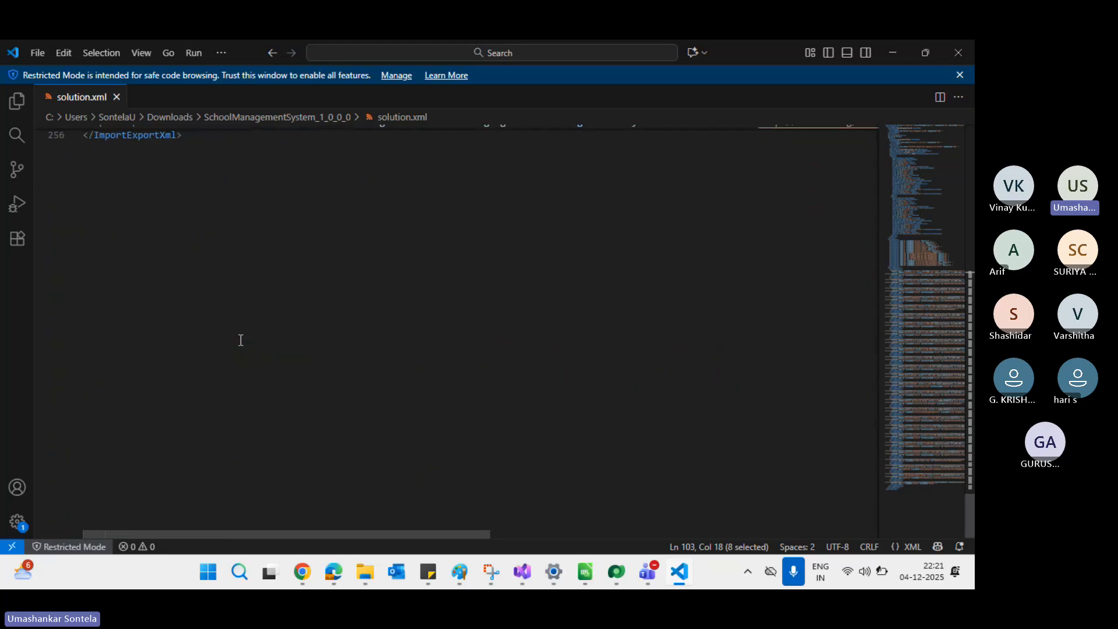
scroll(241, 340, "up", 13)
scroll(240, 340, "up", 1)
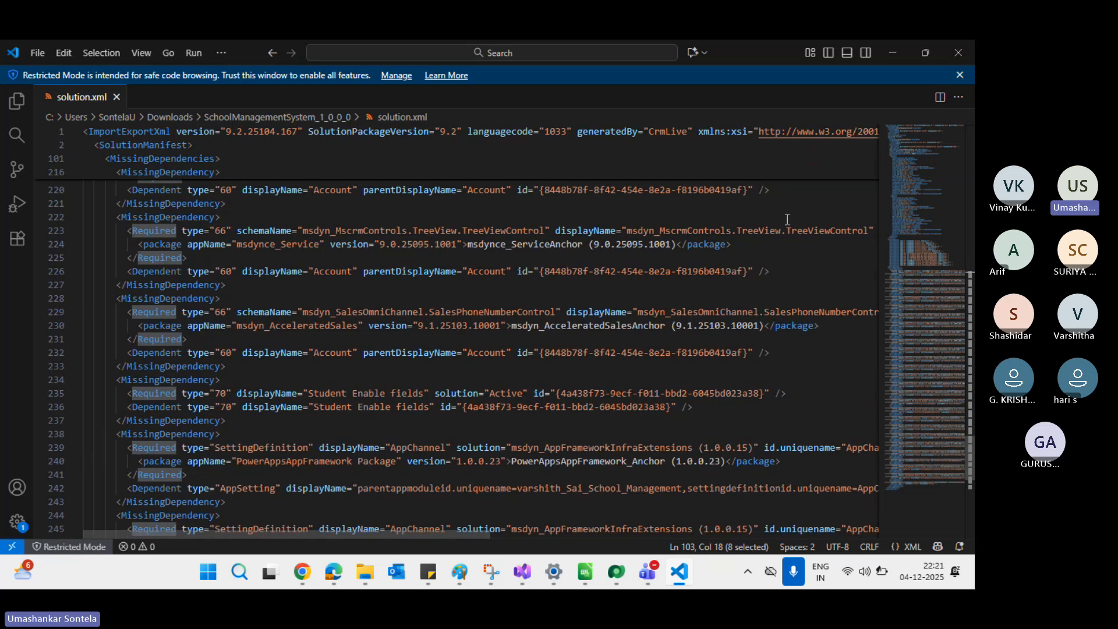
Step: Open the customizations file from the SchoolManagementSystem_1_0_0_0 folder in Visual Studio Code
key("alt+Tab")
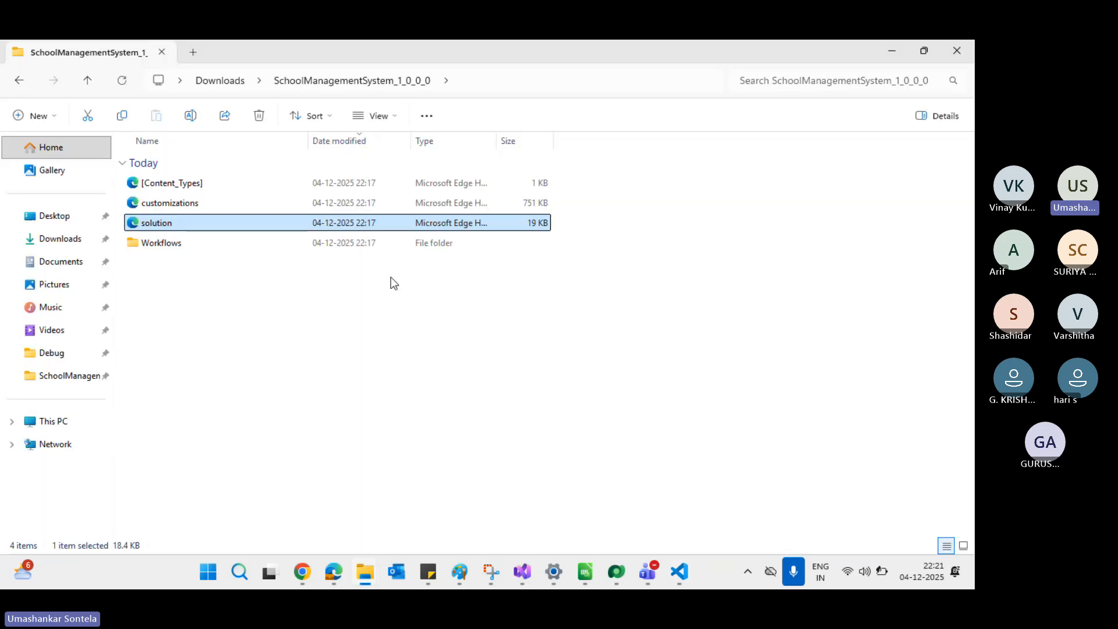
left_click(193, 205)
right_click(193, 204)
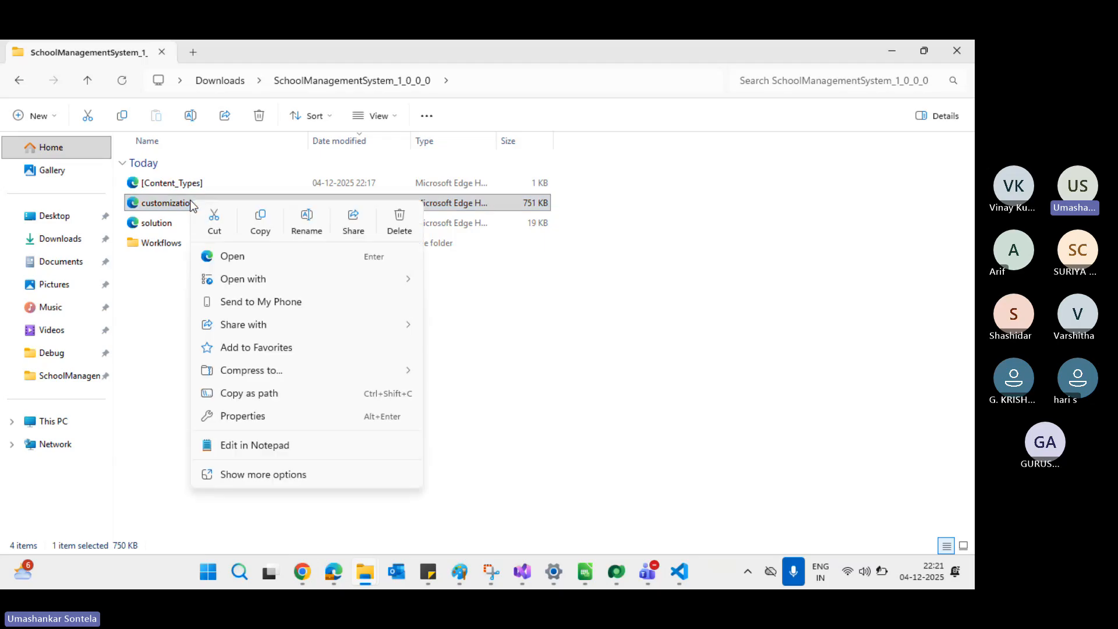
mouse_move(316, 278)
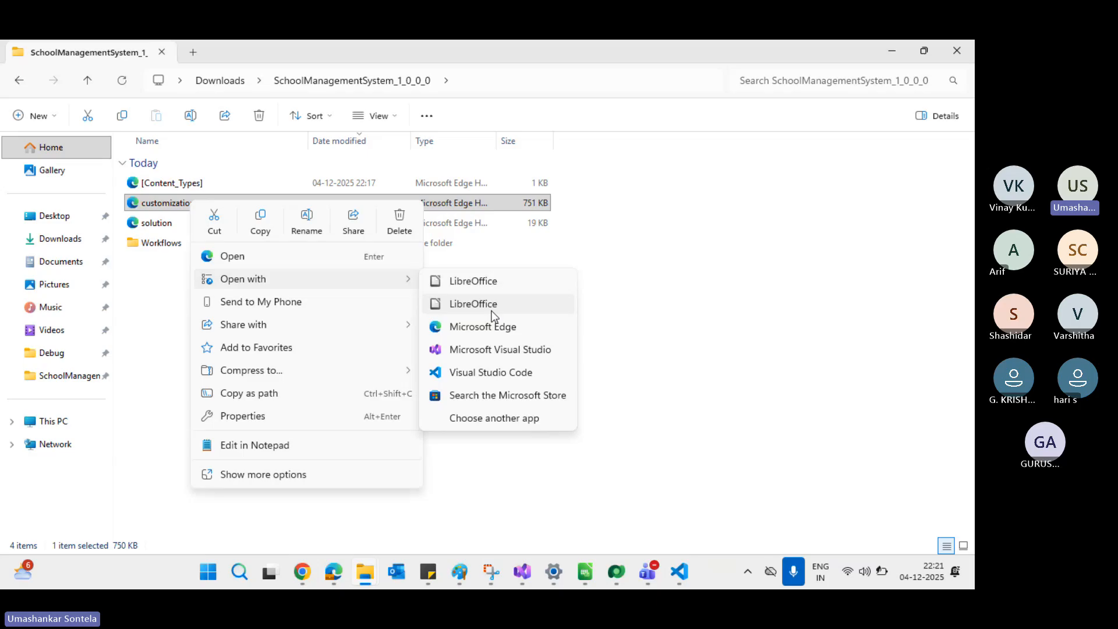
left_click(504, 372)
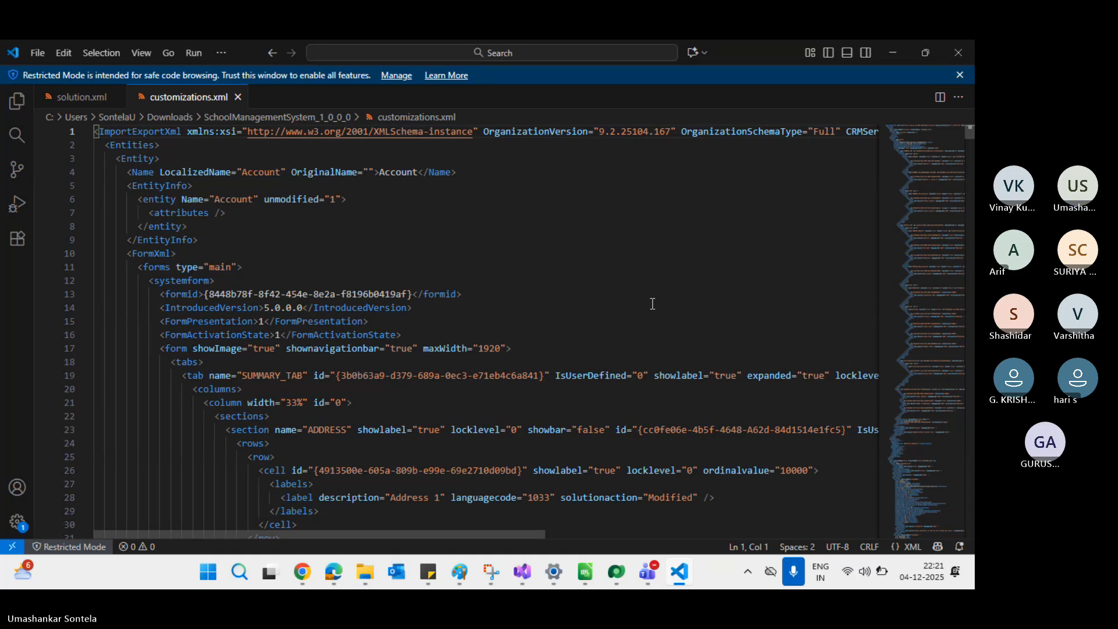
Step: Search customizations.xml for "registration"
key("ctrl+f")
type("reg")
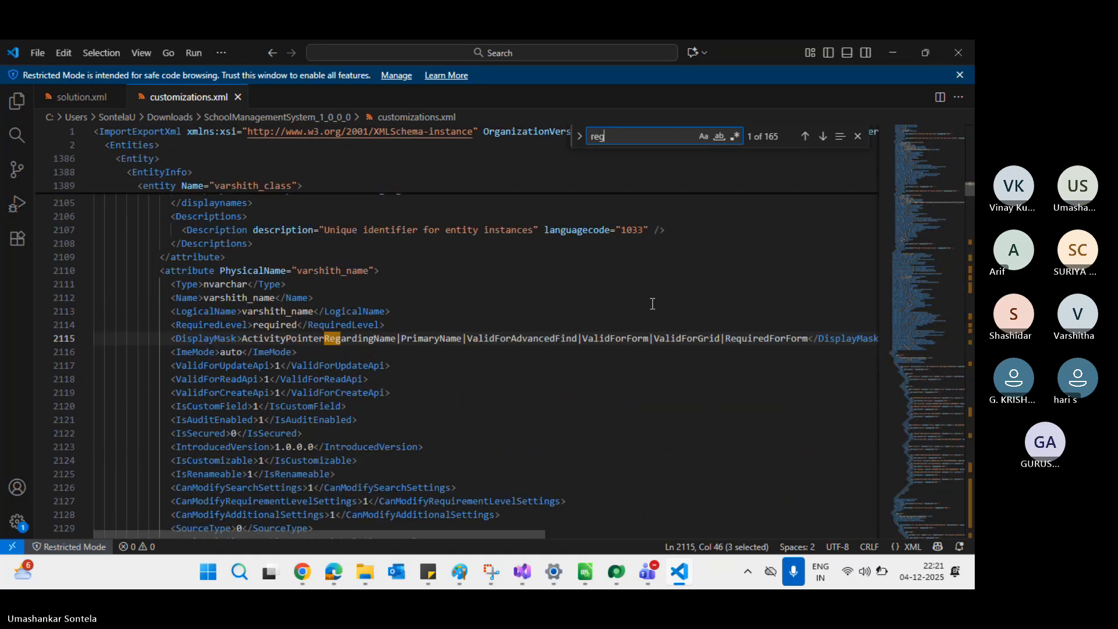
type("istrat")
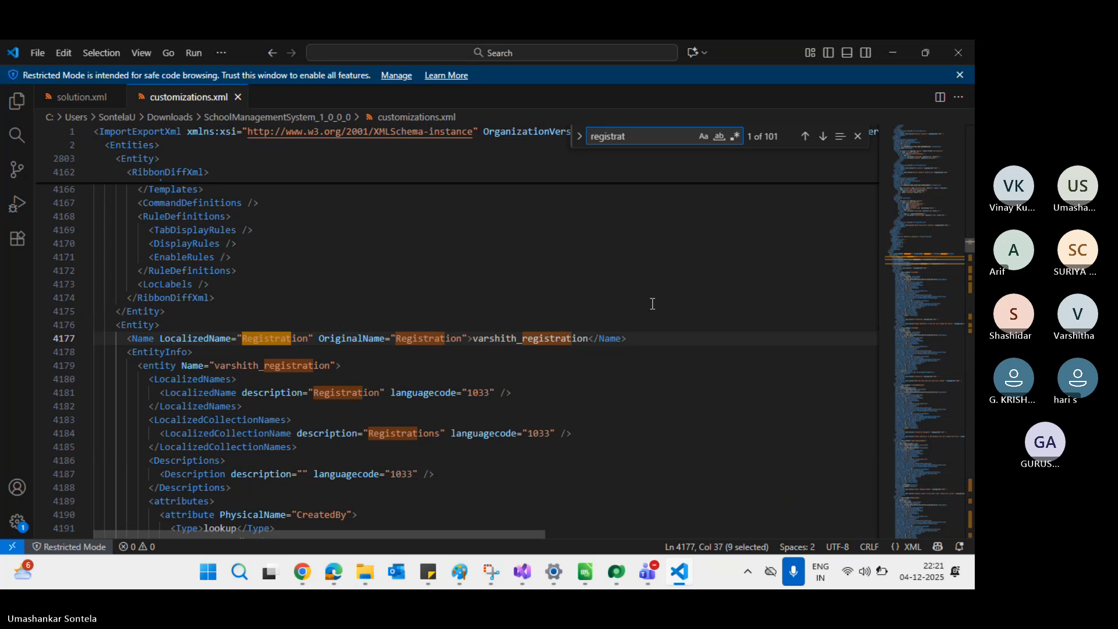
type("ion")
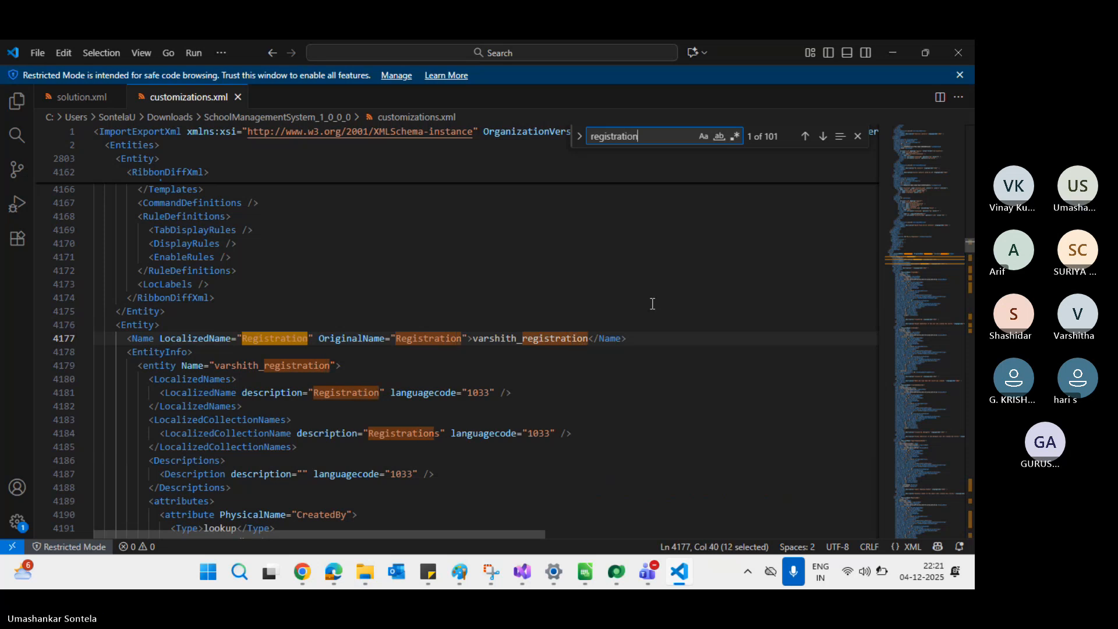
Step: Examine the Registration entity's opening tag and localized name, and where the preceding Entity block closes
double_click(139, 325)
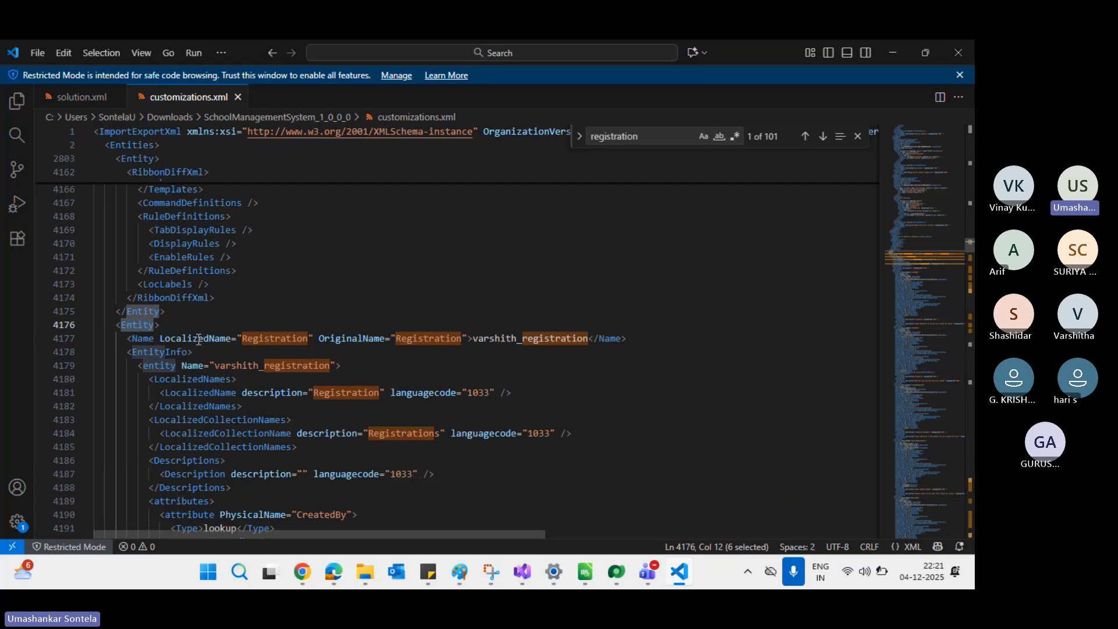
double_click(271, 339)
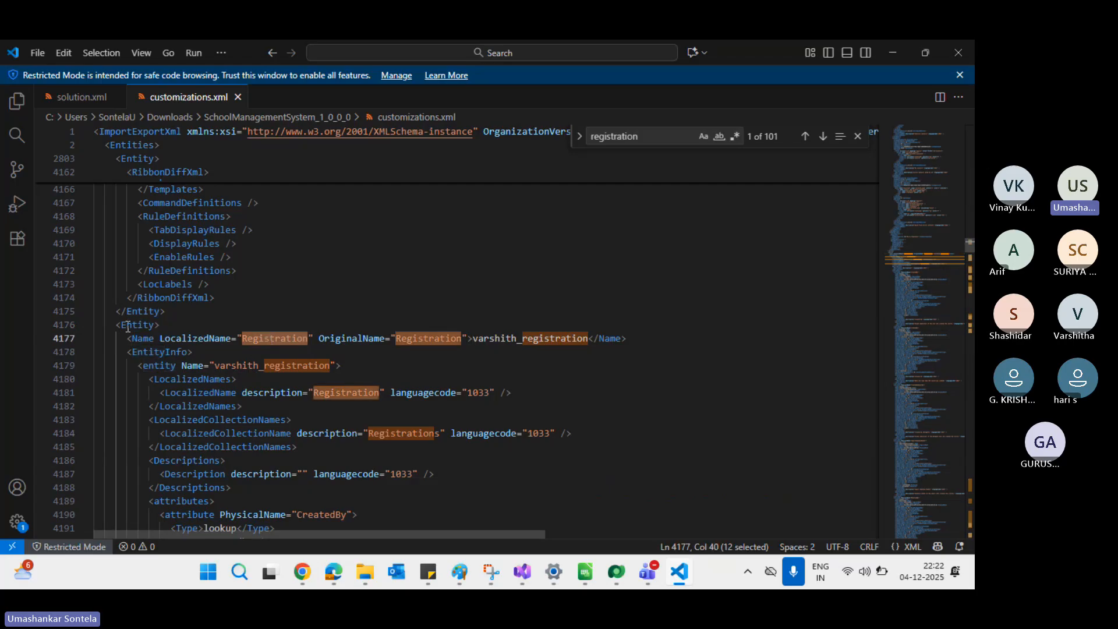
double_click(139, 324)
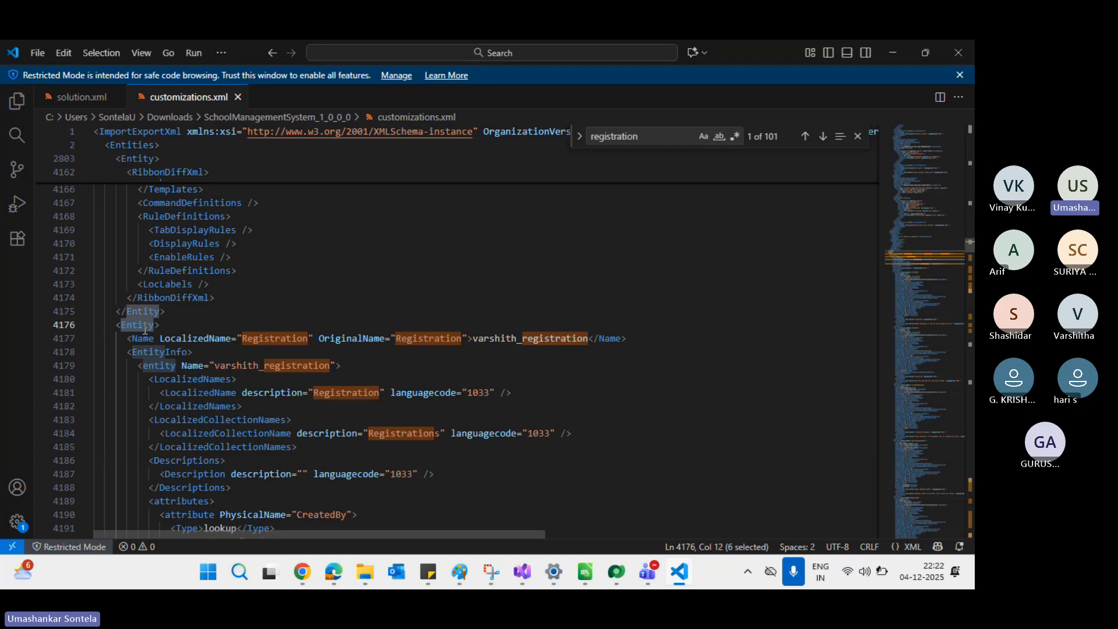
scroll(145, 329, "up", 5)
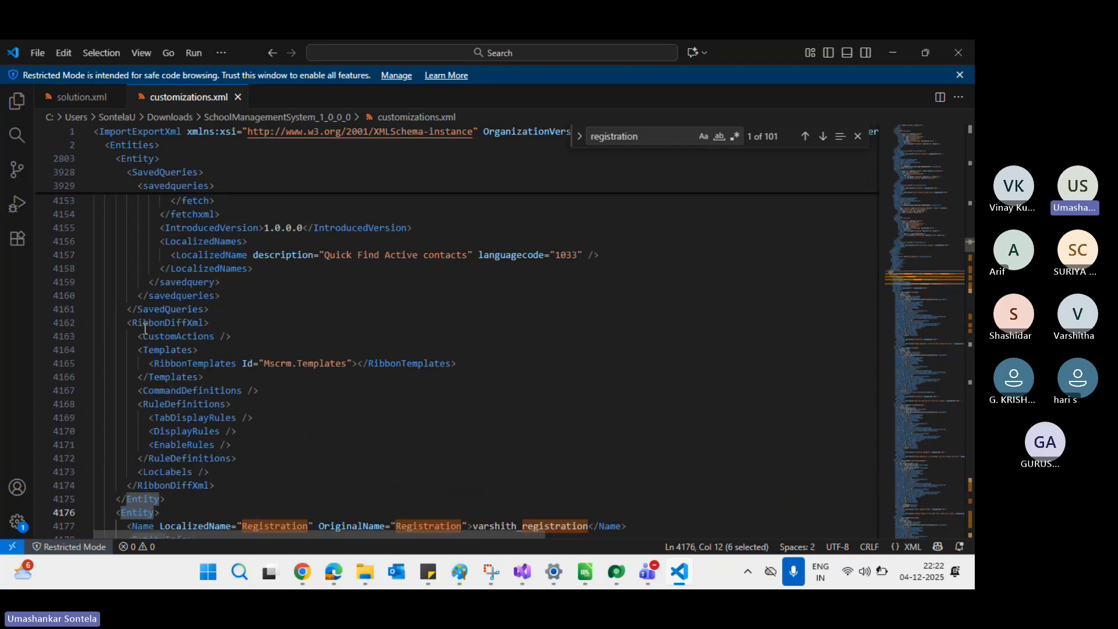
scroll(145, 329, "down", 1)
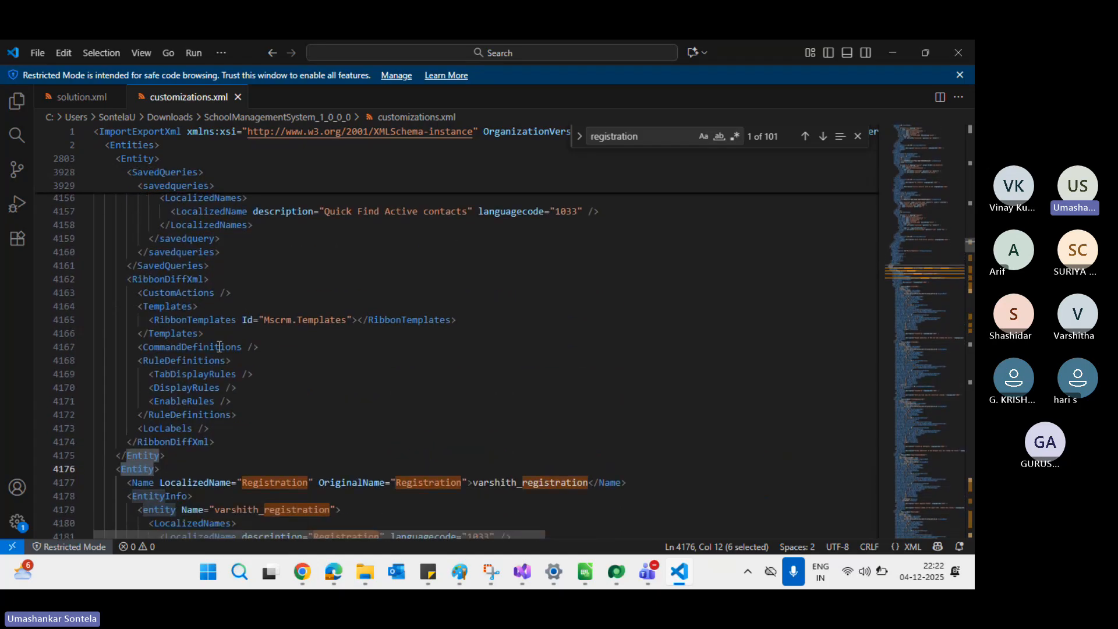
scroll(273, 431, "down", 2)
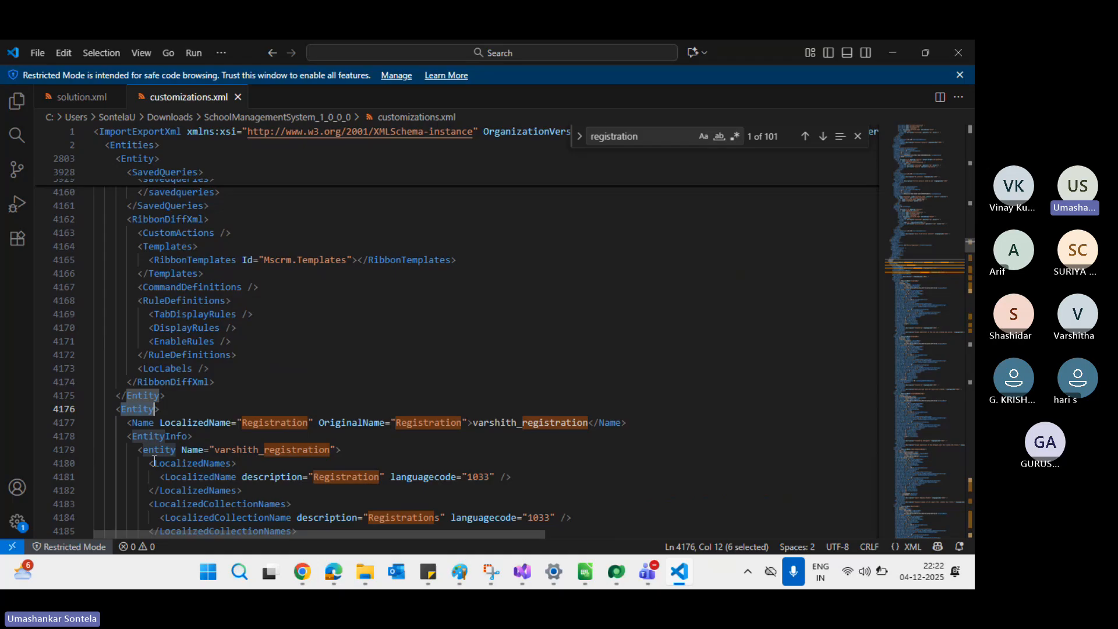
double_click(275, 423)
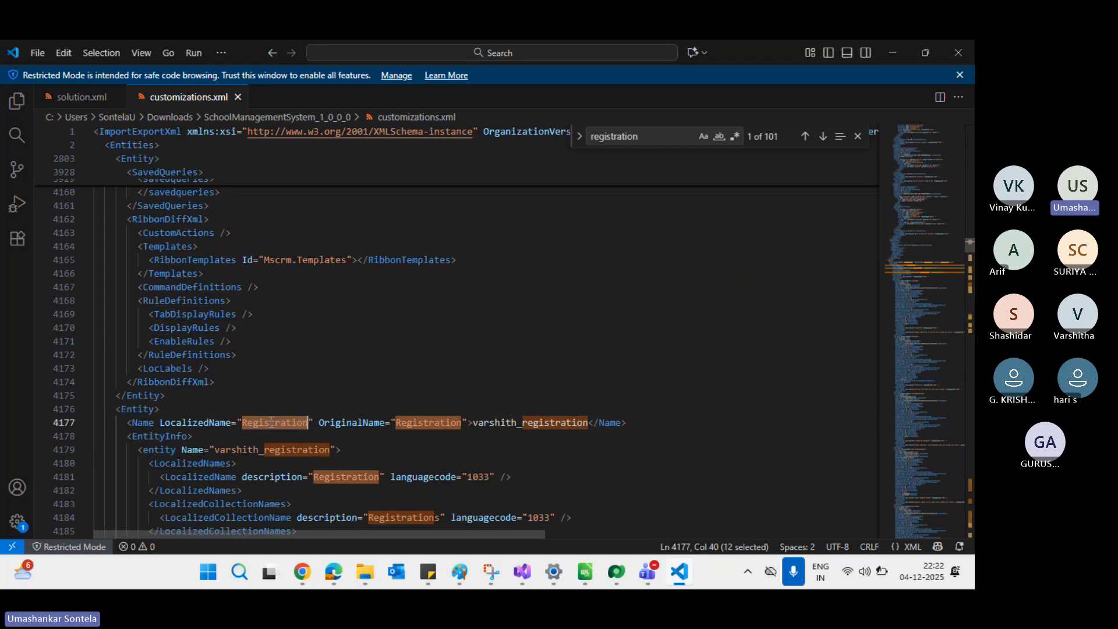
double_click(126, 409)
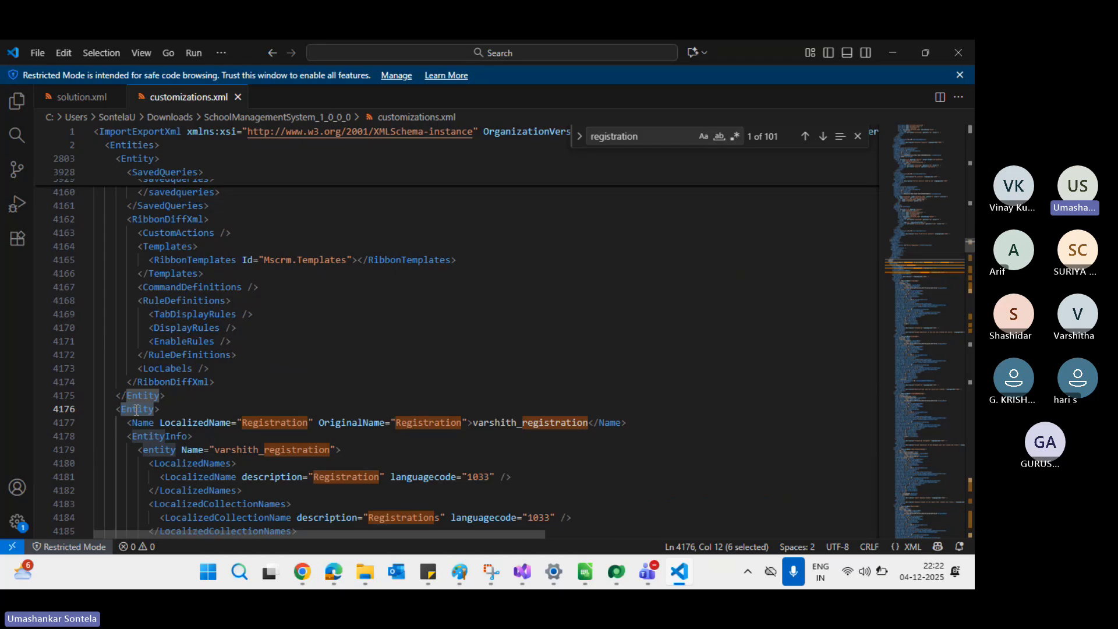
double_click(134, 396)
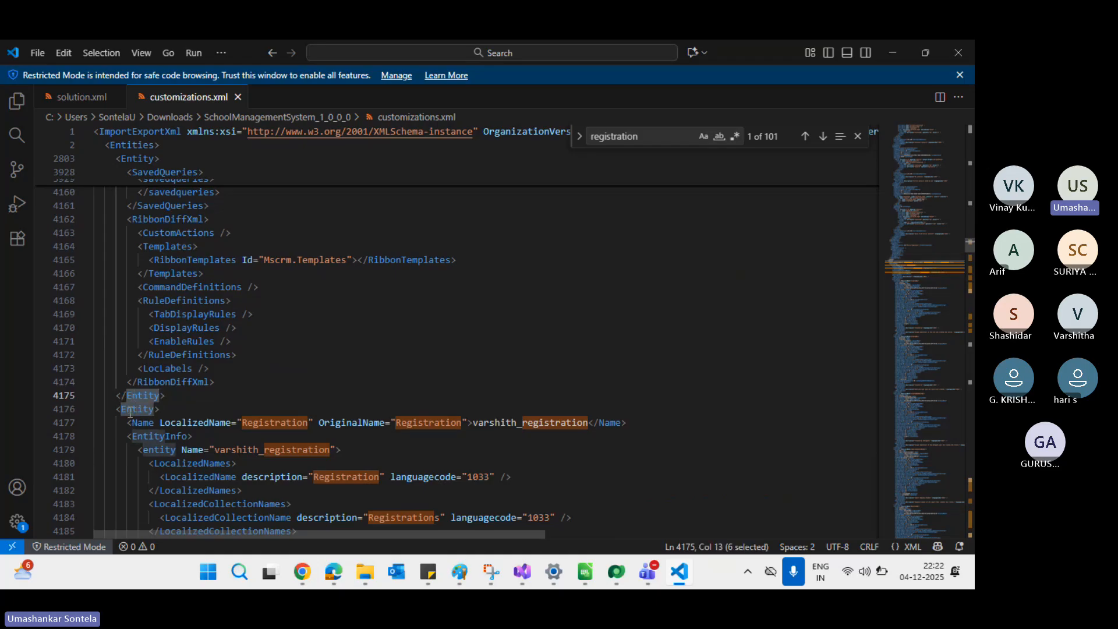
Step: Examine the Registration entity's opening tag and EntityInfo block, including its localized names, collection names and descriptions
double_click(129, 411)
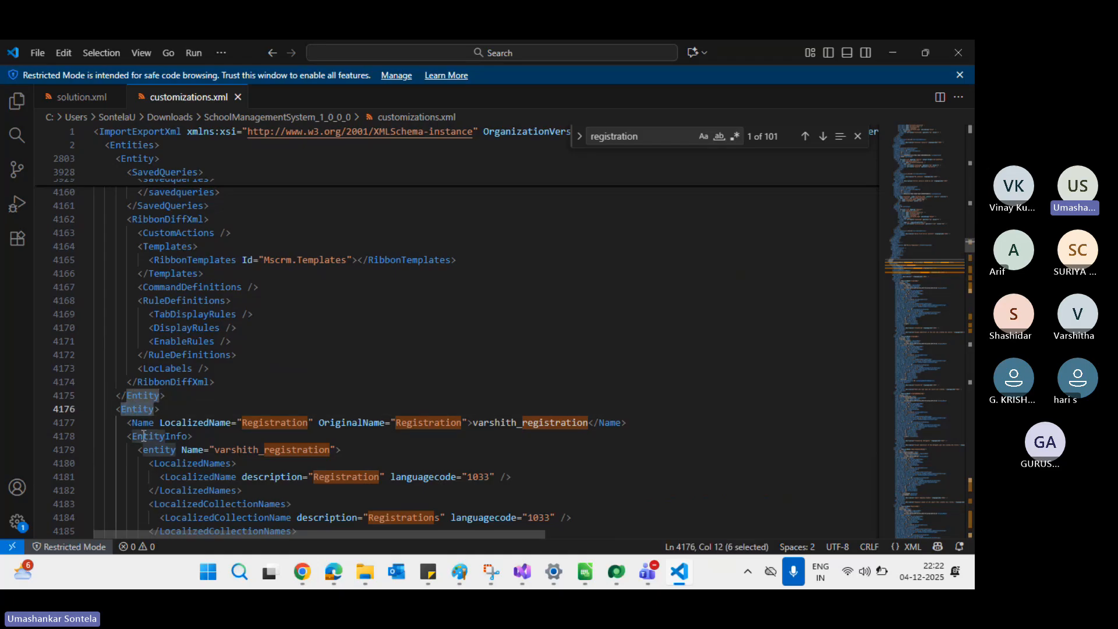
scroll(154, 408, "down", 3)
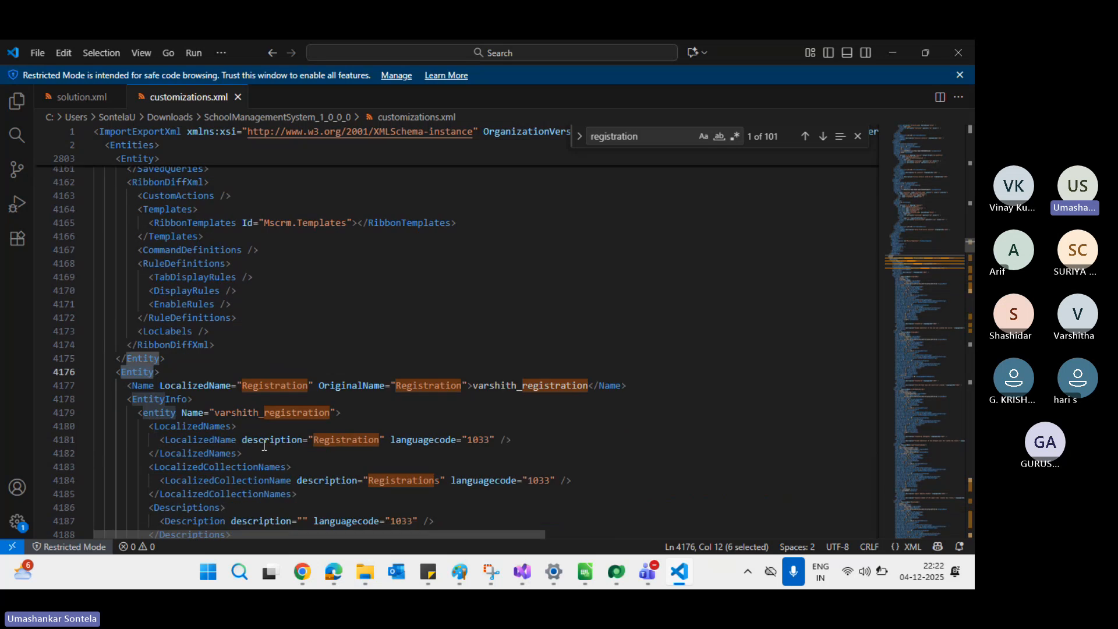
left_click(154, 347)
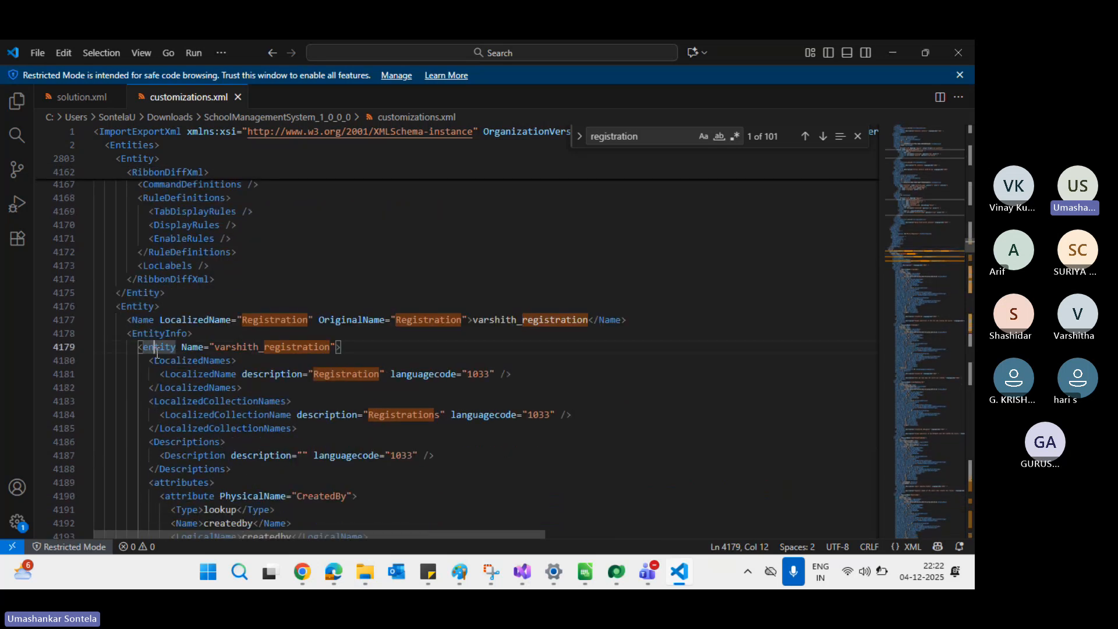
scroll(256, 392, "down", 1)
scroll(256, 391, "down", 1)
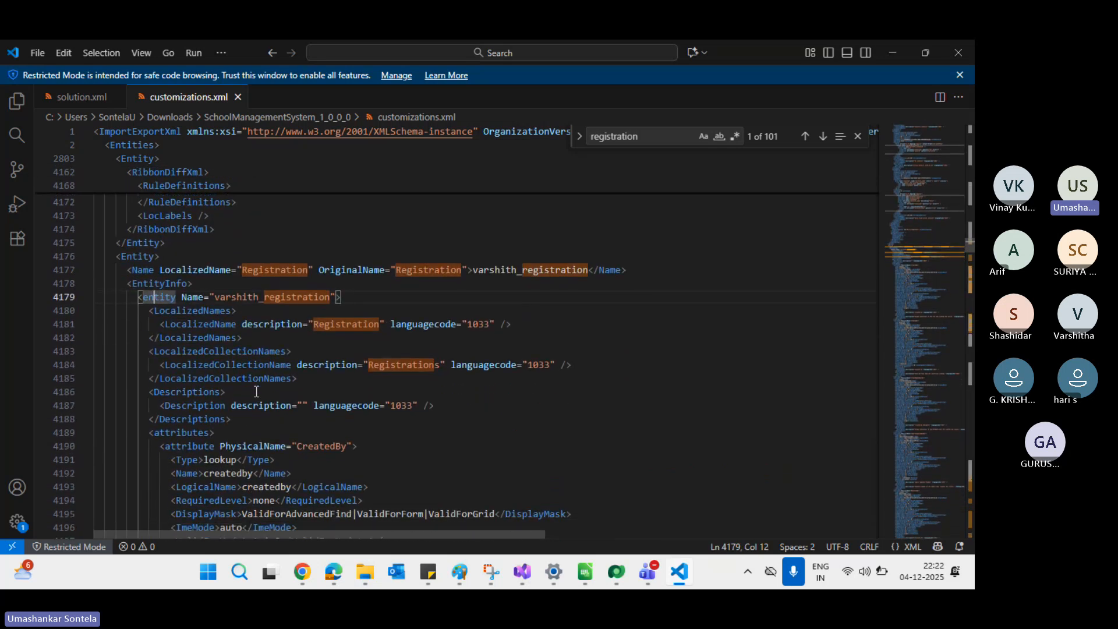
scroll(237, 381, "down", 2)
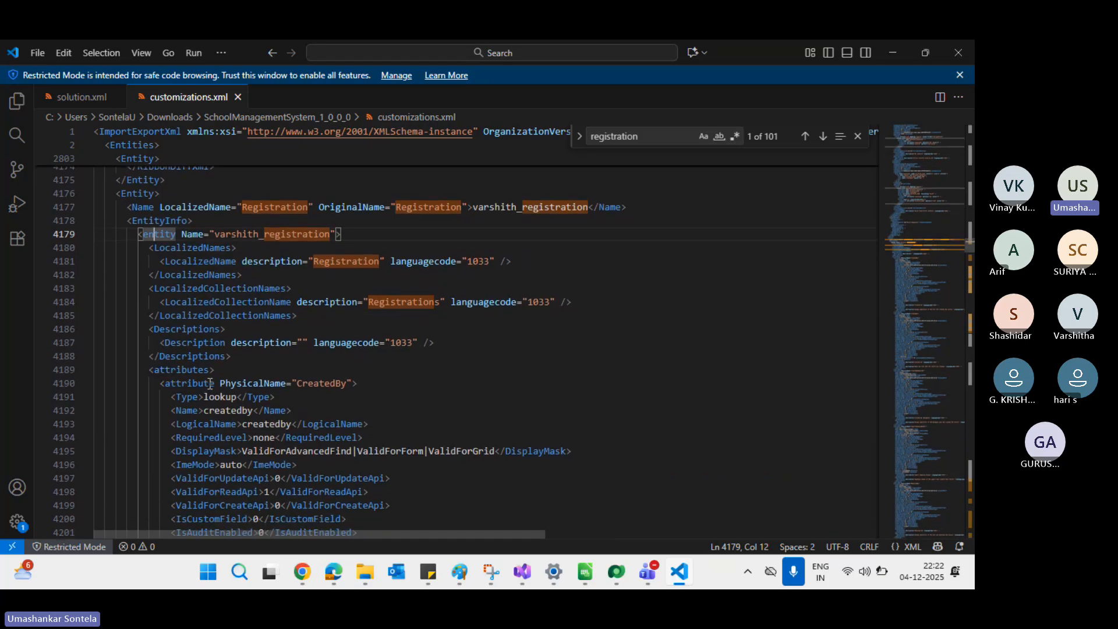
Step: Review the Registration entity's attributes section from CreatedBy through CreatedOnBehalfBy, checking where that attribute block closes
double_click(192, 370)
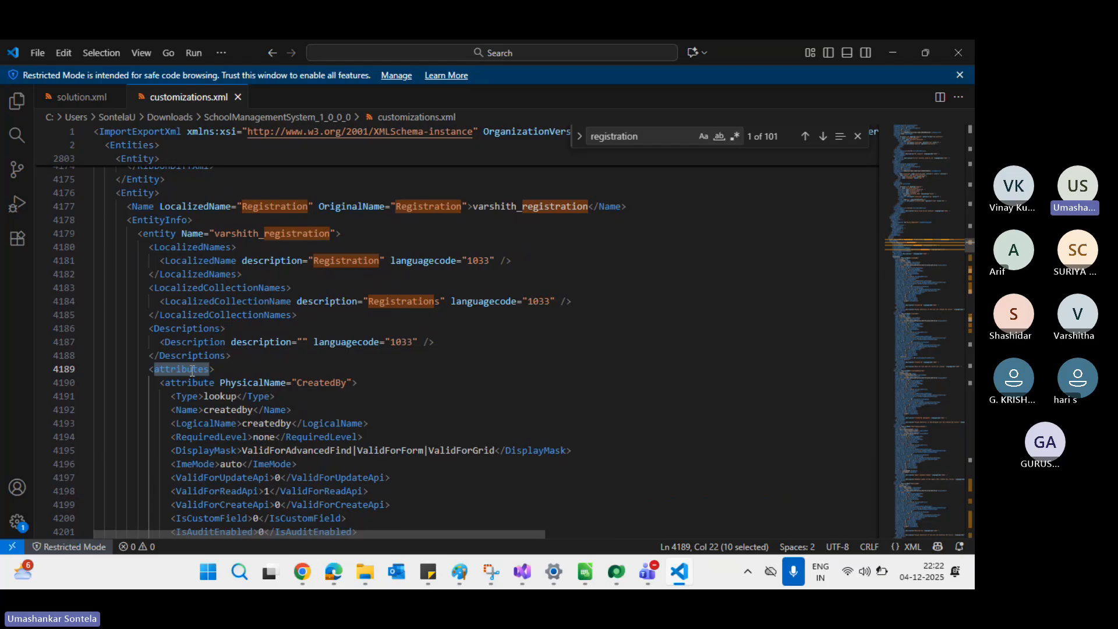
scroll(193, 370, "down", 7)
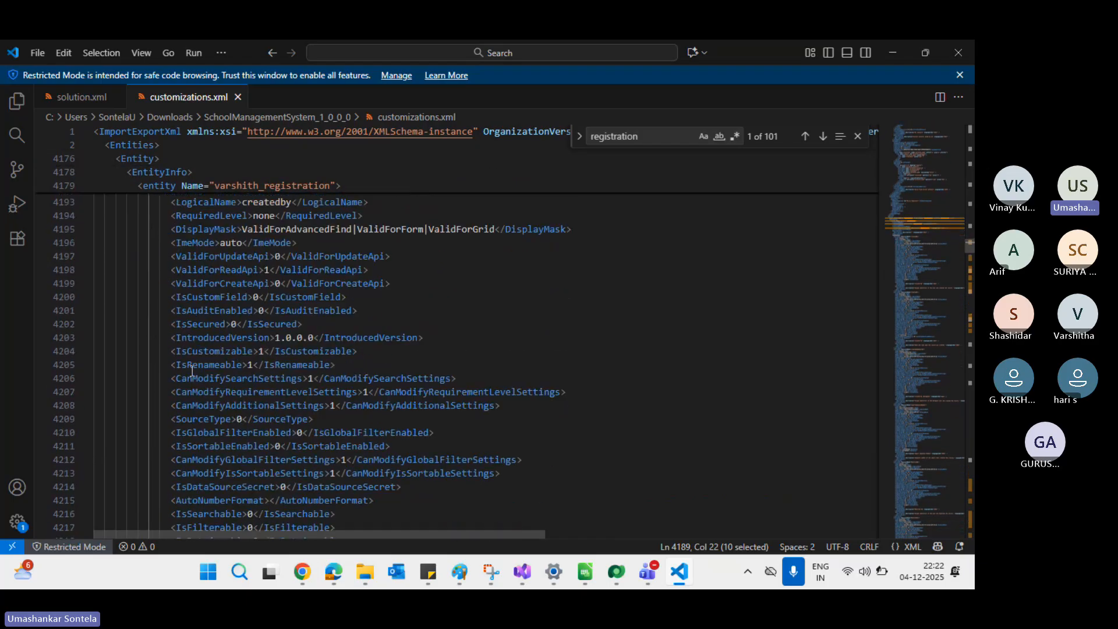
scroll(192, 370, "down", 5)
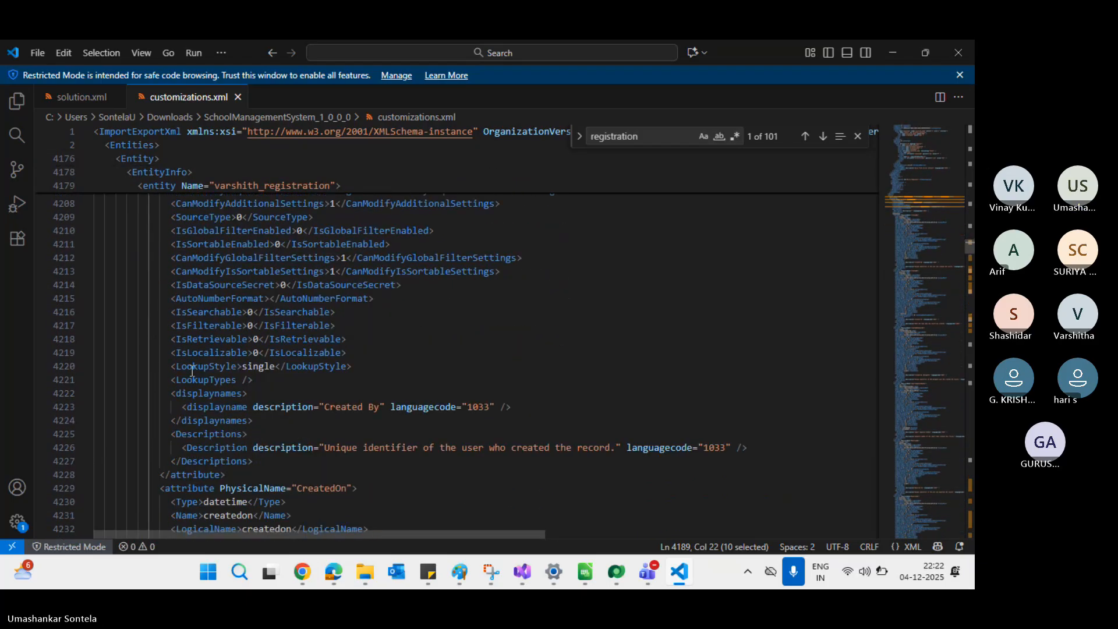
scroll(192, 370, "down", 1)
scroll(192, 371, "up", 9)
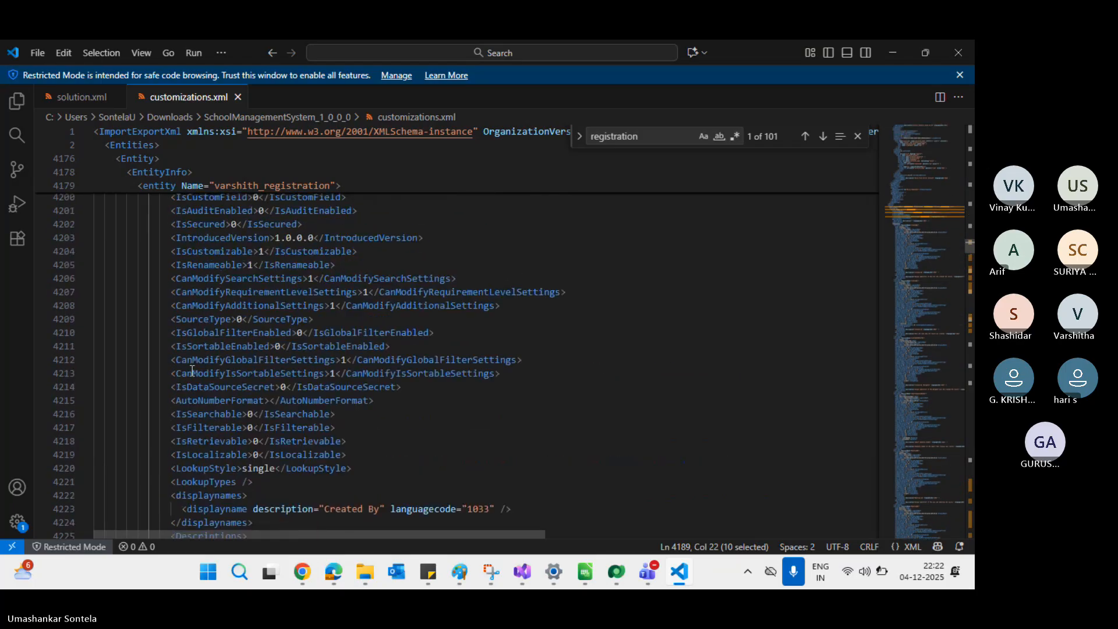
scroll(193, 371, "down", 15)
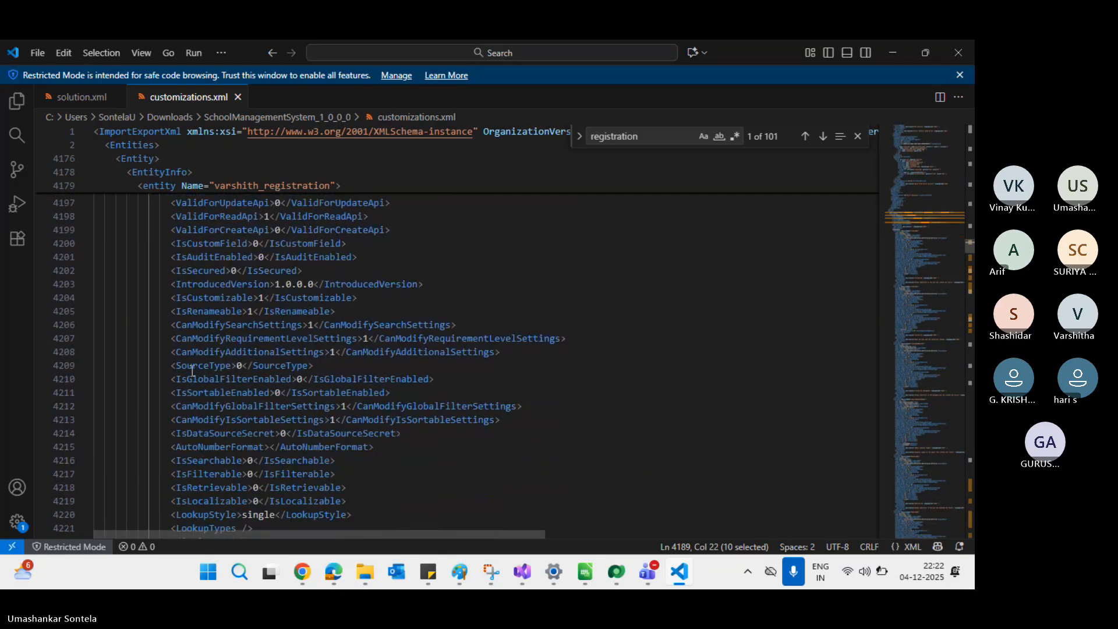
scroll(192, 370, "down", 9)
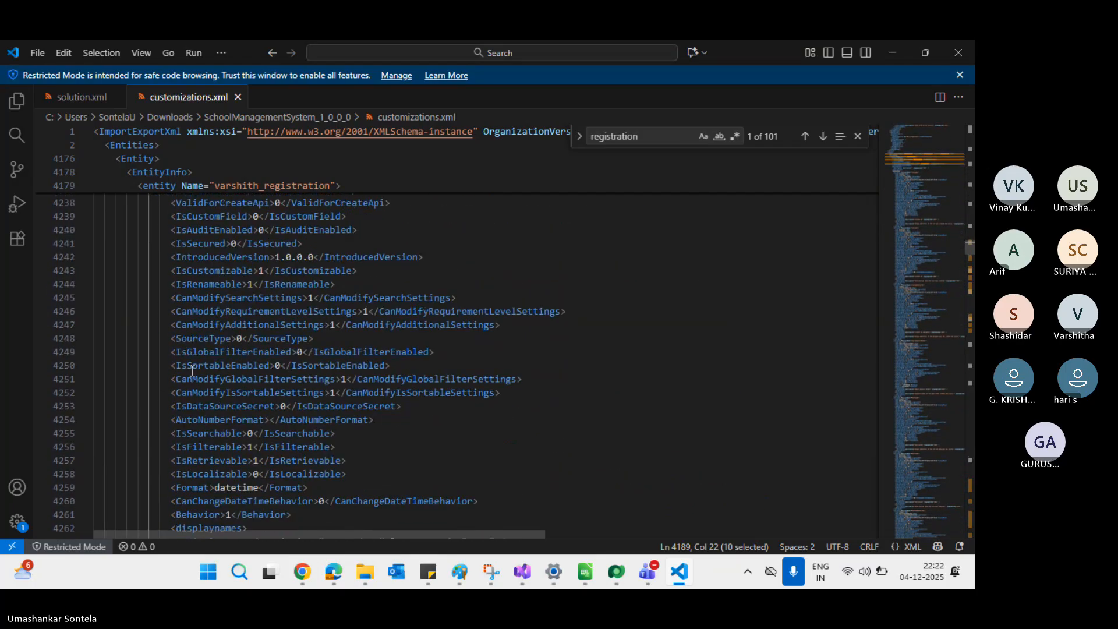
scroll(192, 371, "down", 10)
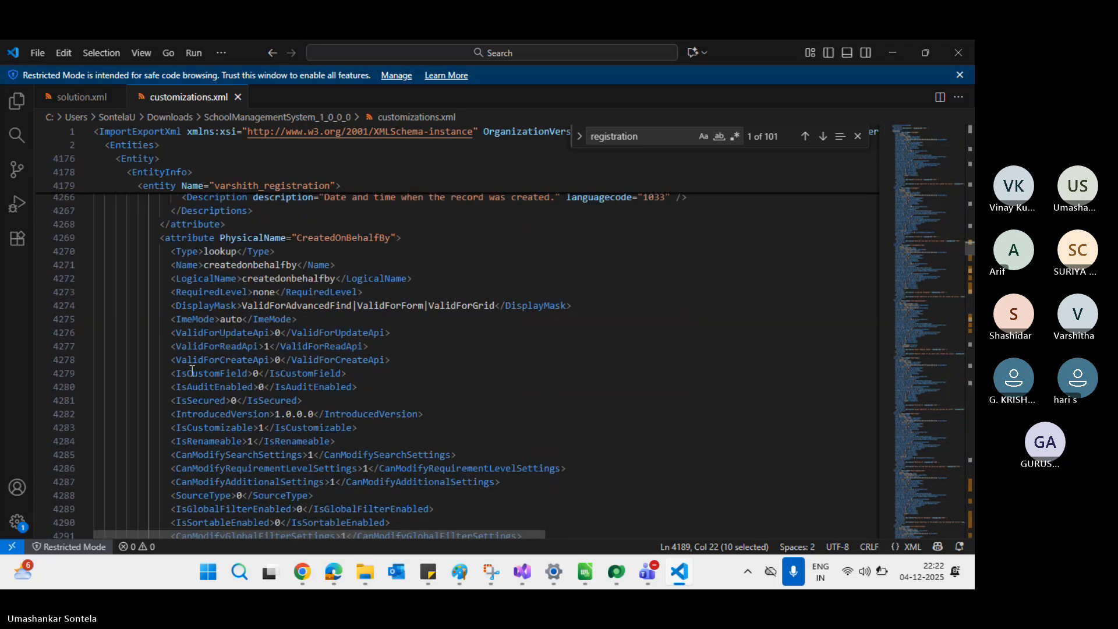
scroll(192, 370, "down", 2)
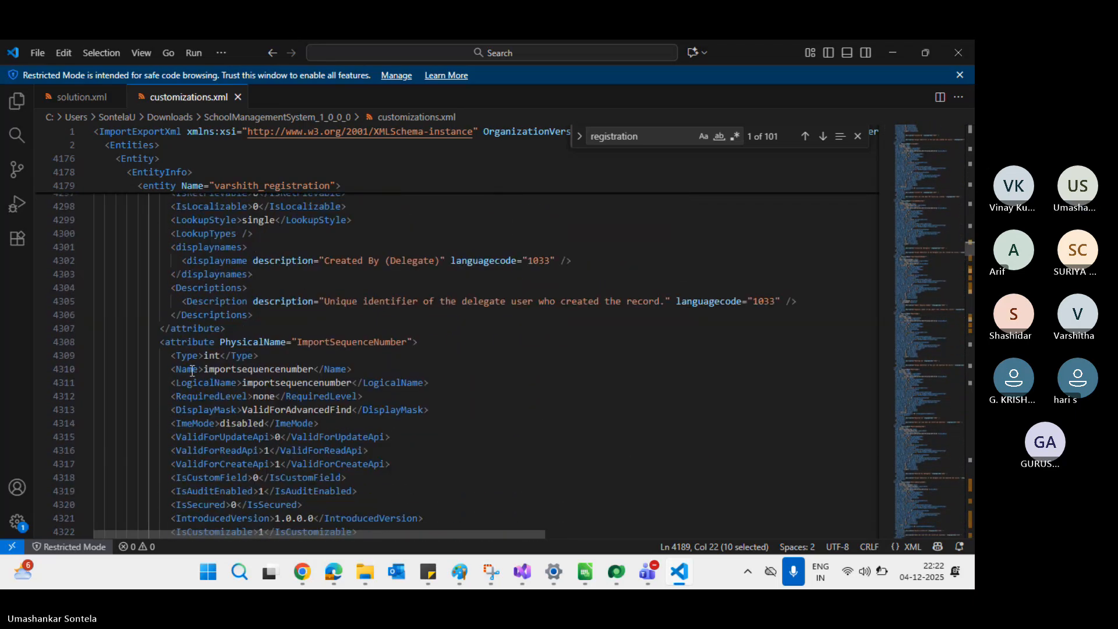
left_click(187, 327)
double_click(186, 328)
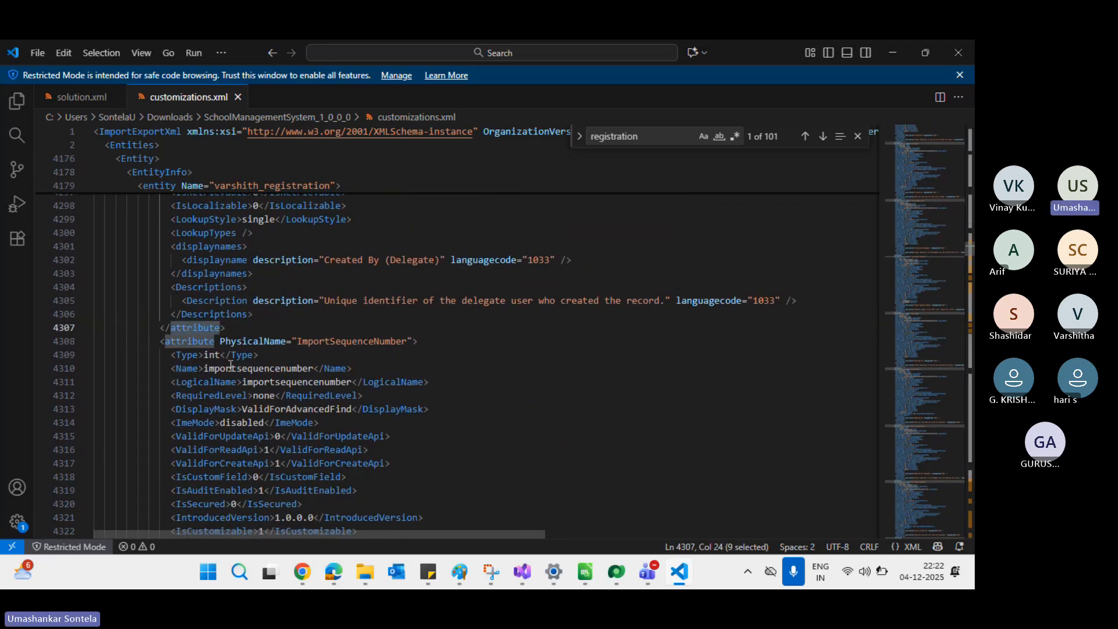
Step: Look through the Registration entity's attribute definitions from ImportSequenceNumber through OwningUser to the statecode attribute
scroll(230, 366, "down", 1)
scroll(230, 366, "down", 11)
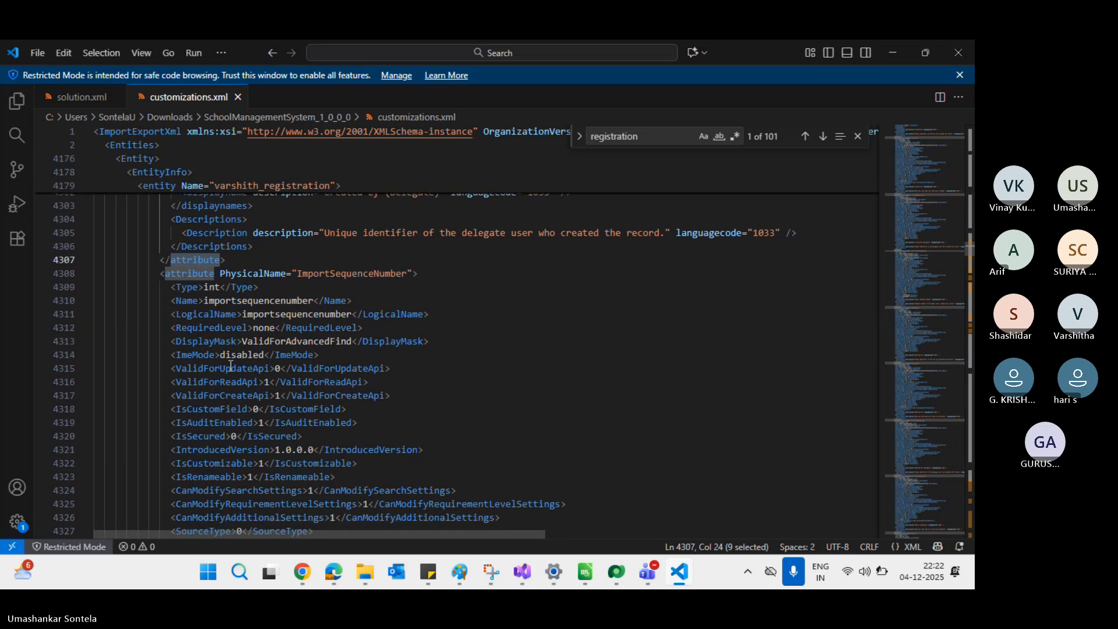
scroll(230, 366, "down", 12)
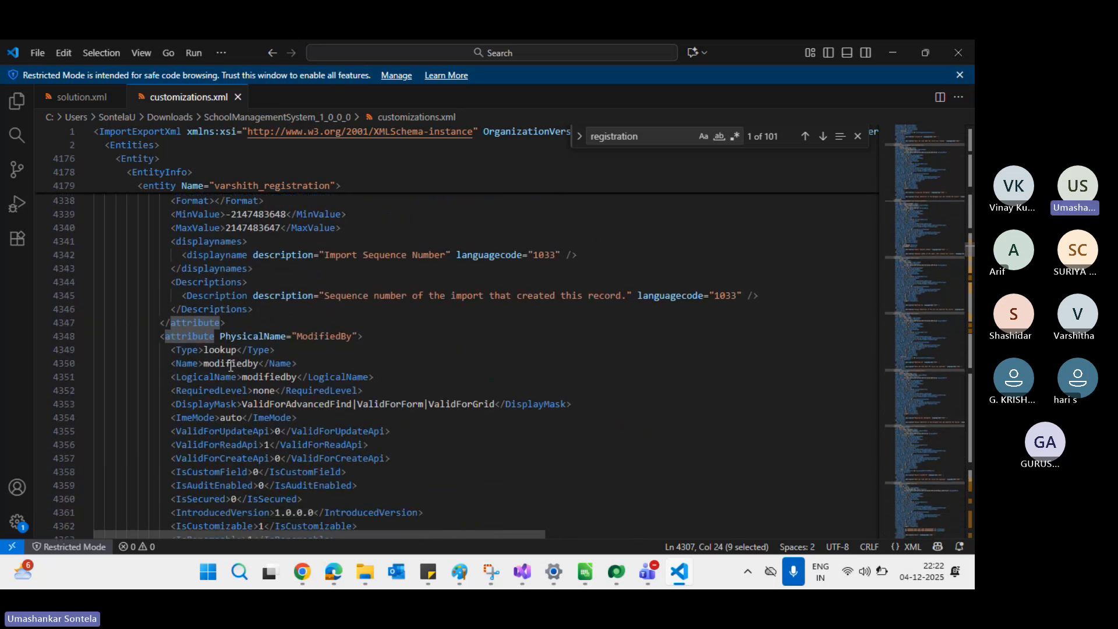
scroll(230, 366, "down", 20)
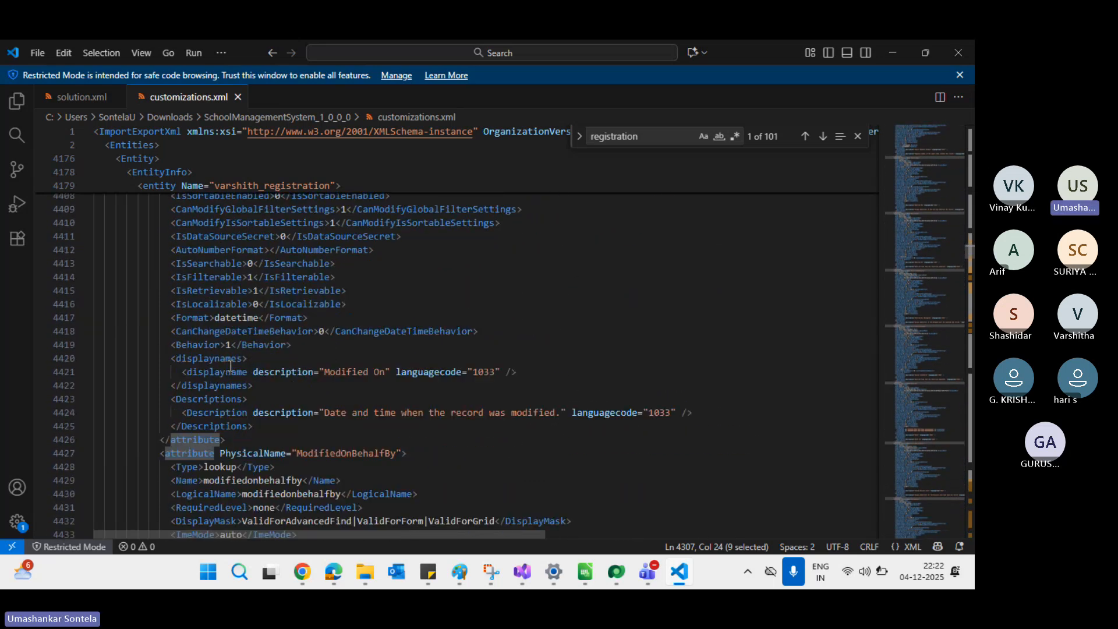
scroll(231, 366, "down", 9)
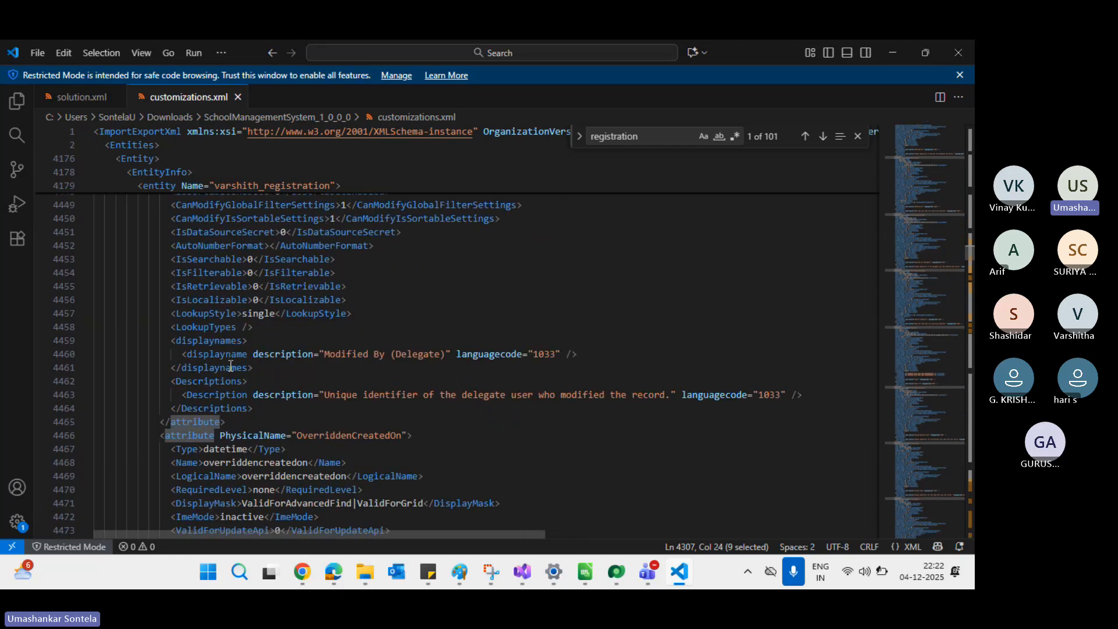
scroll(230, 366, "down", 17)
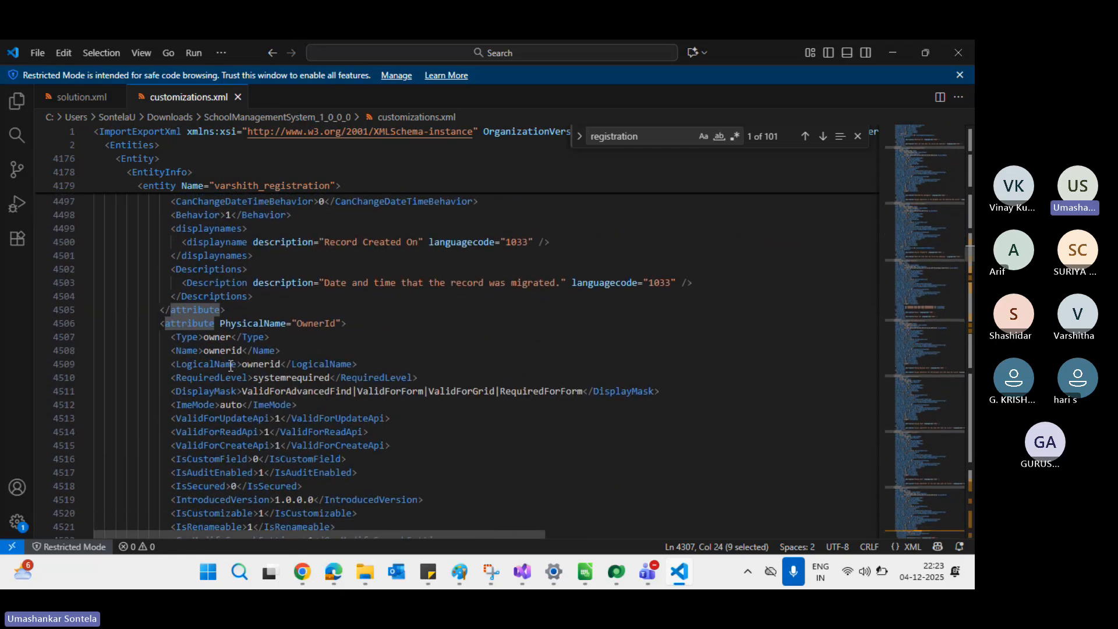
scroll(230, 365, "down", 19)
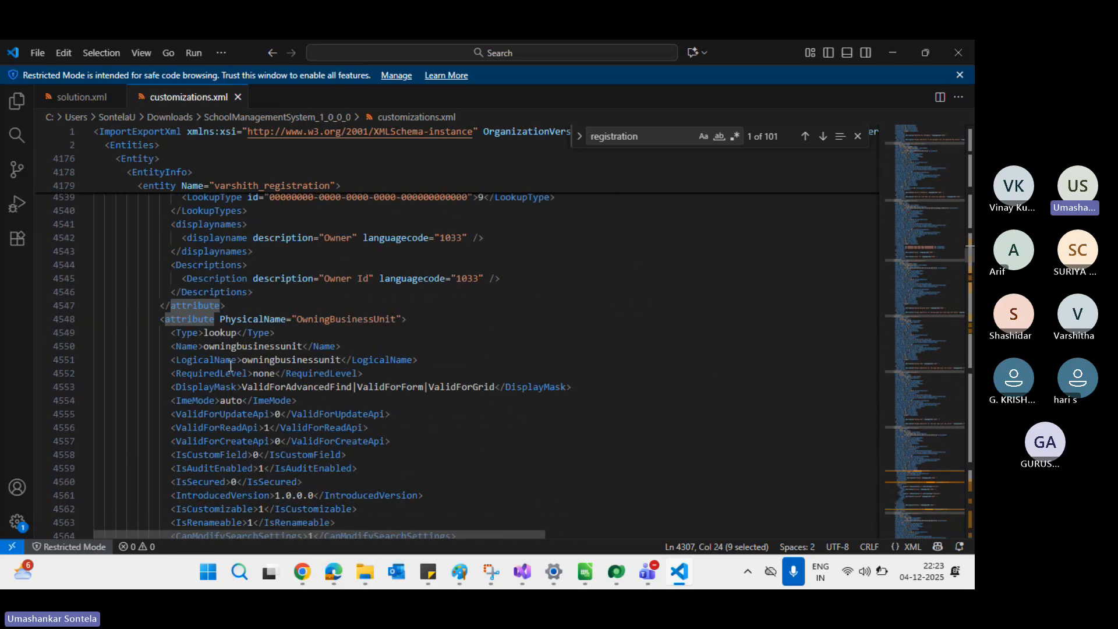
scroll(230, 366, "down", 20)
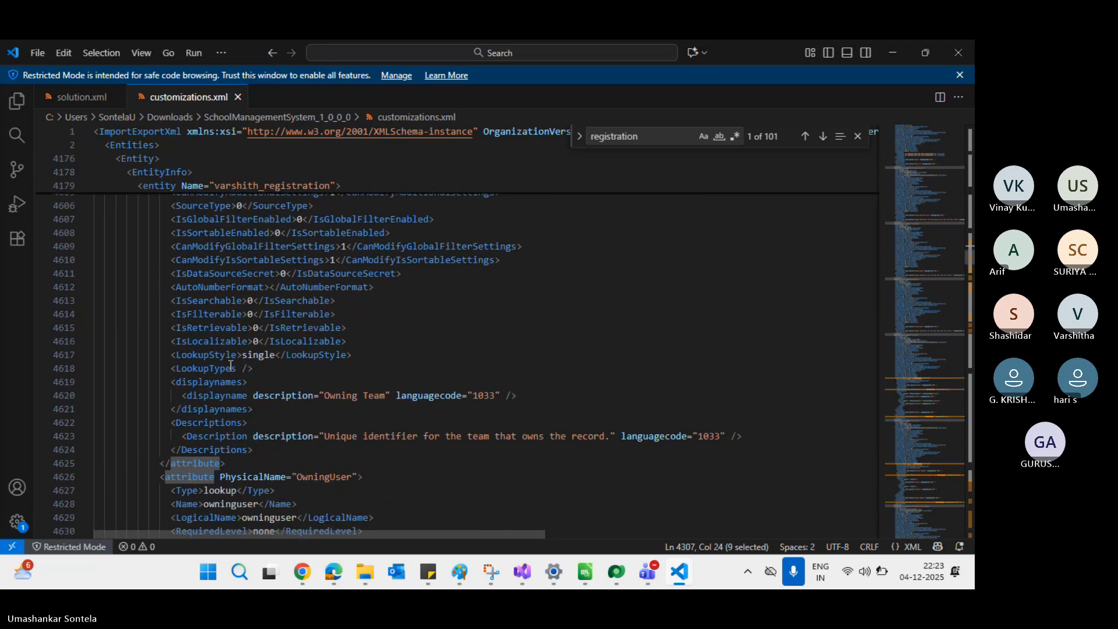
scroll(231, 366, "down", 9)
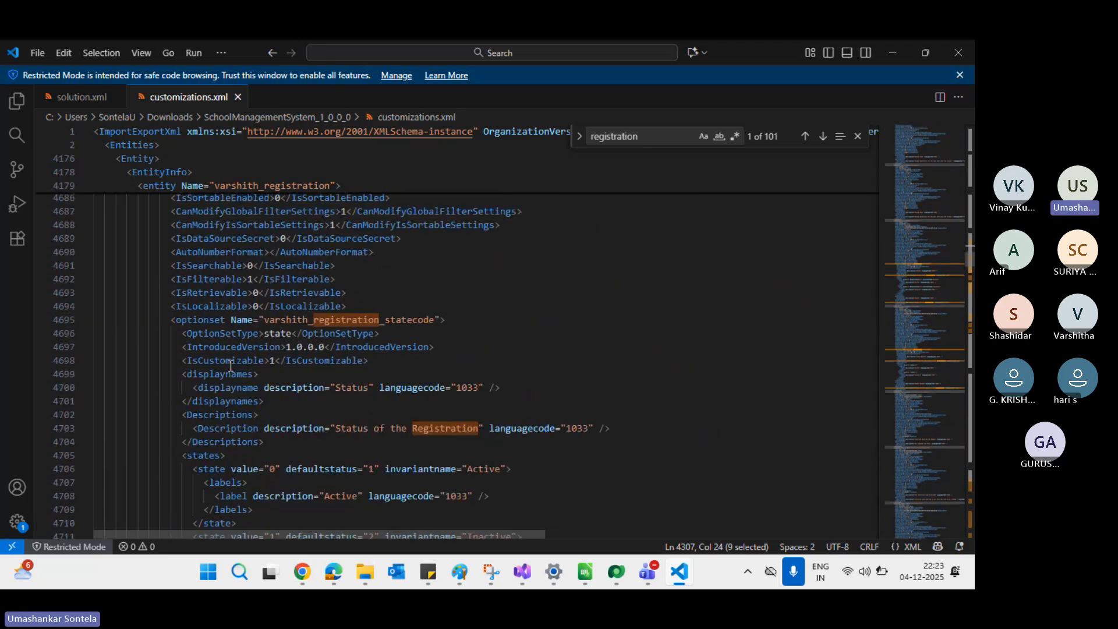
scroll(231, 365, "up", 1)
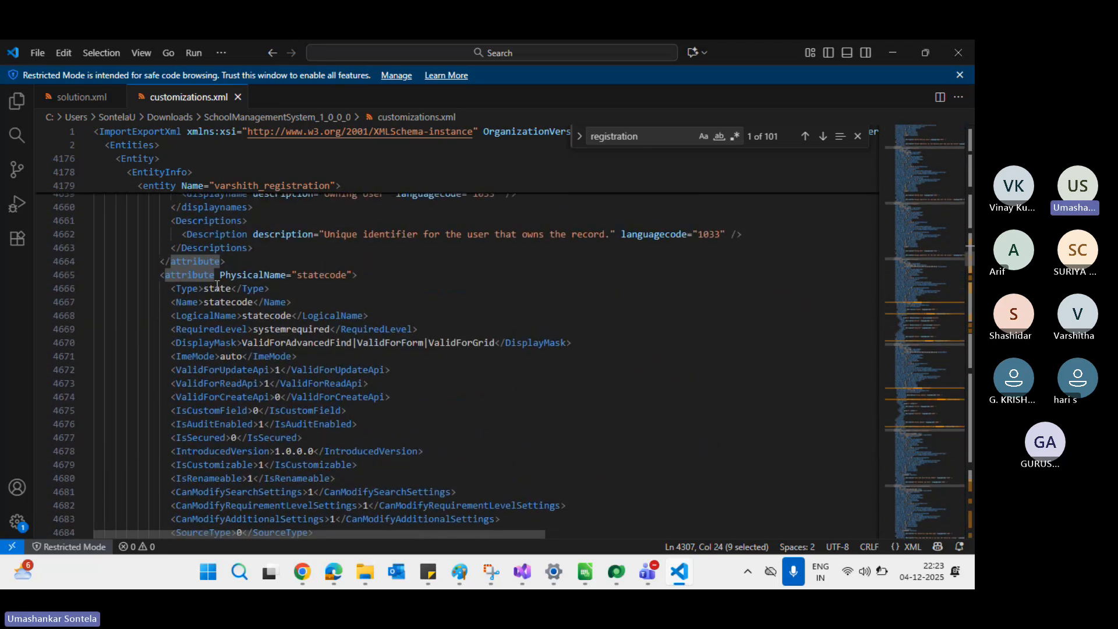
Step: Examine the statecode attribute's physical name, type, name, required level and display mask, dismissing the low-battery notice
double_click(244, 273)
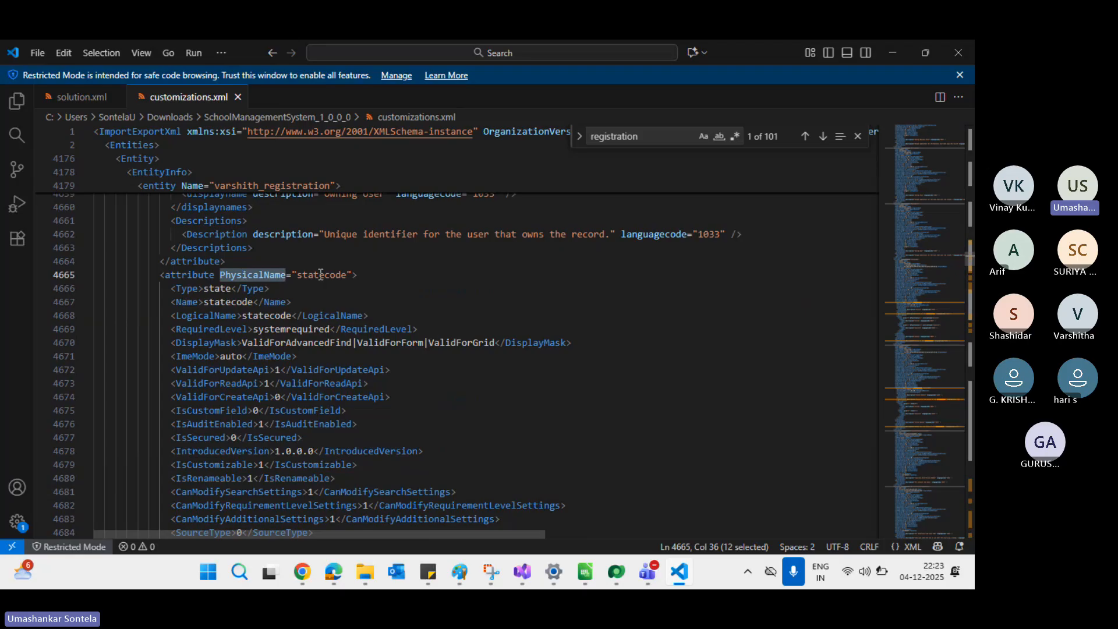
double_click(218, 289)
double_click(230, 301)
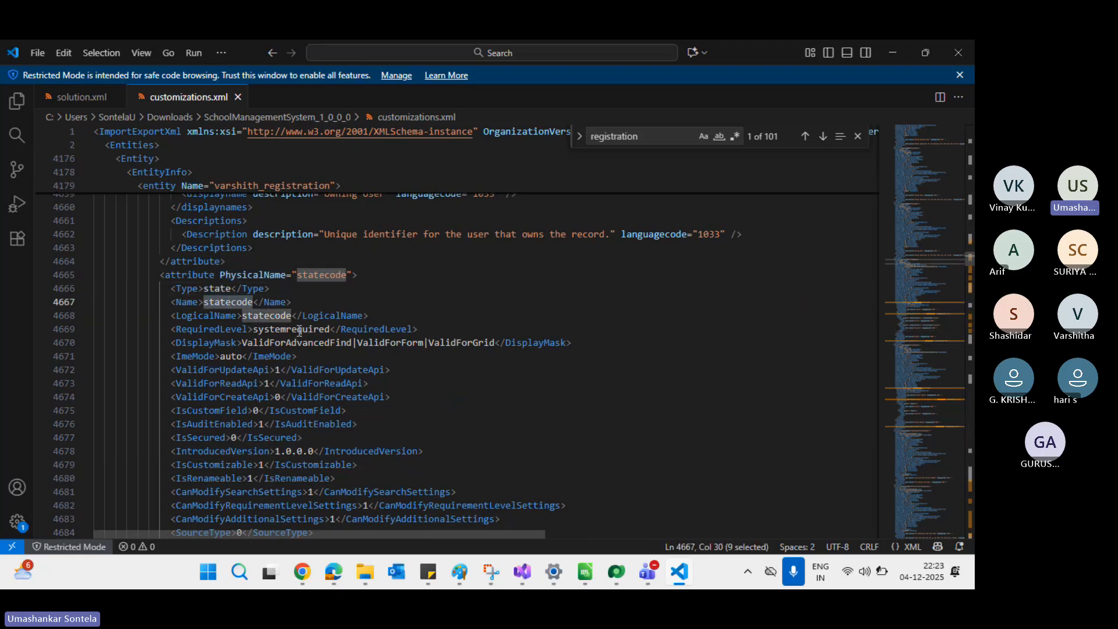
double_click(299, 329)
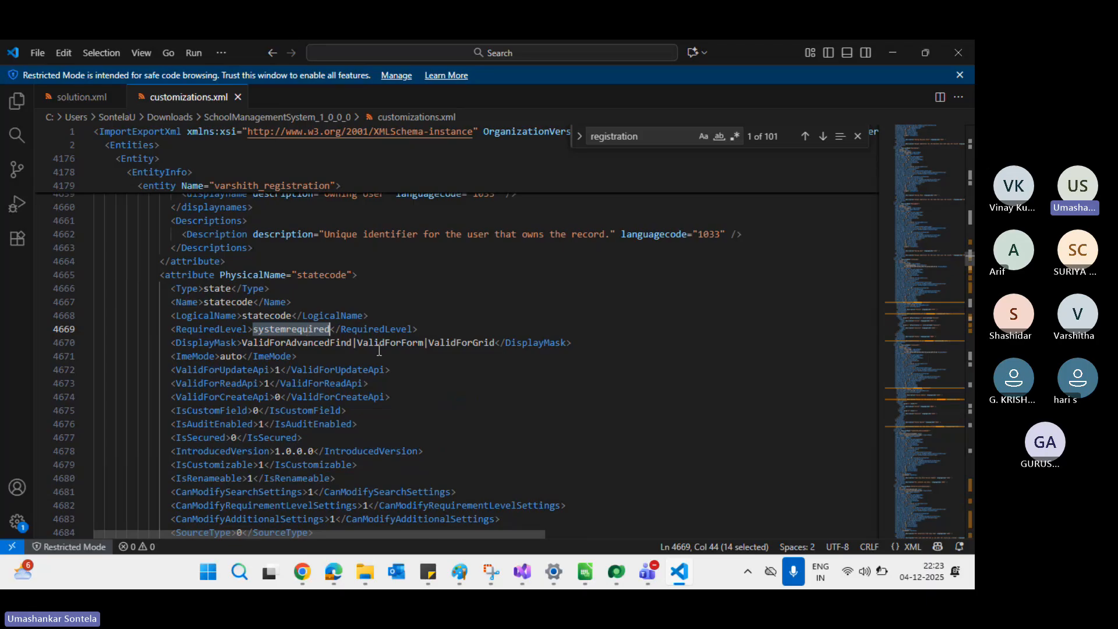
double_click(209, 345)
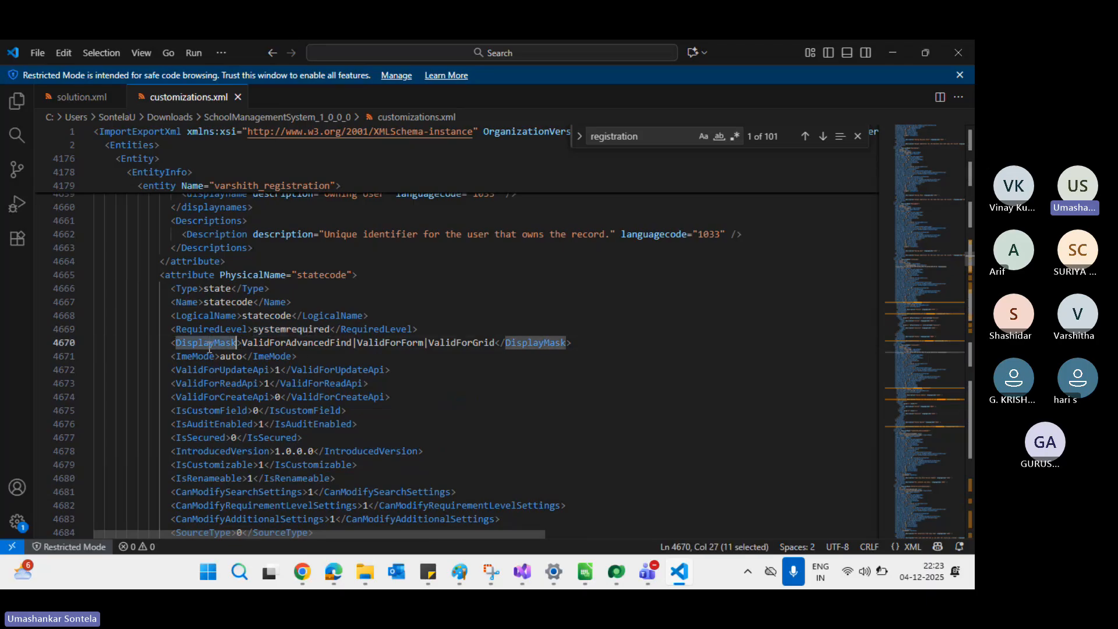
scroll(305, 362, "down", 1)
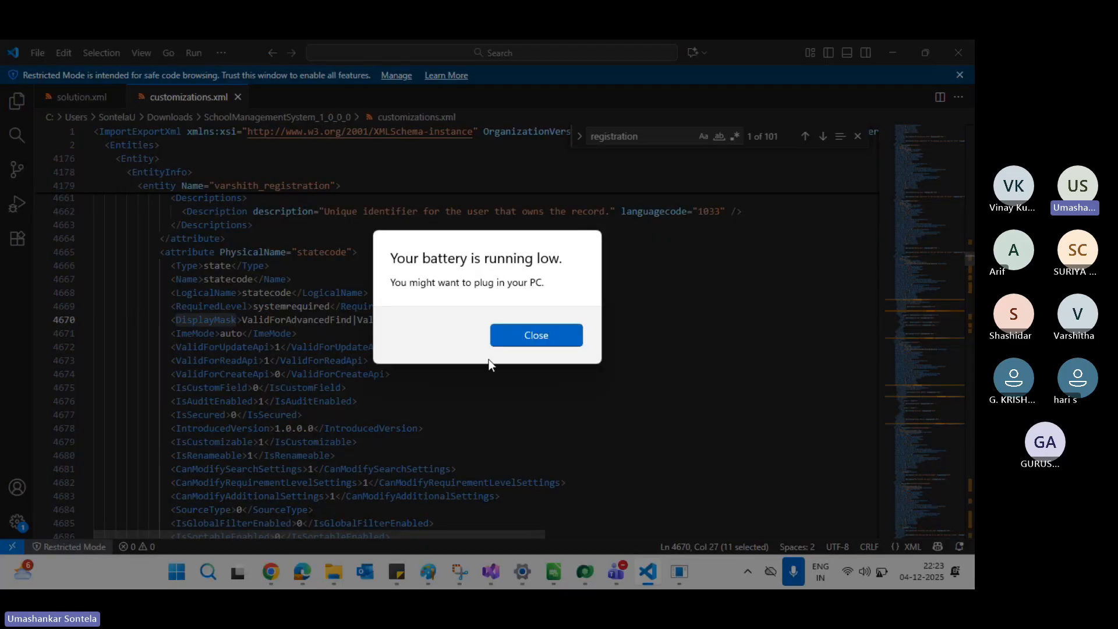
left_click(525, 336)
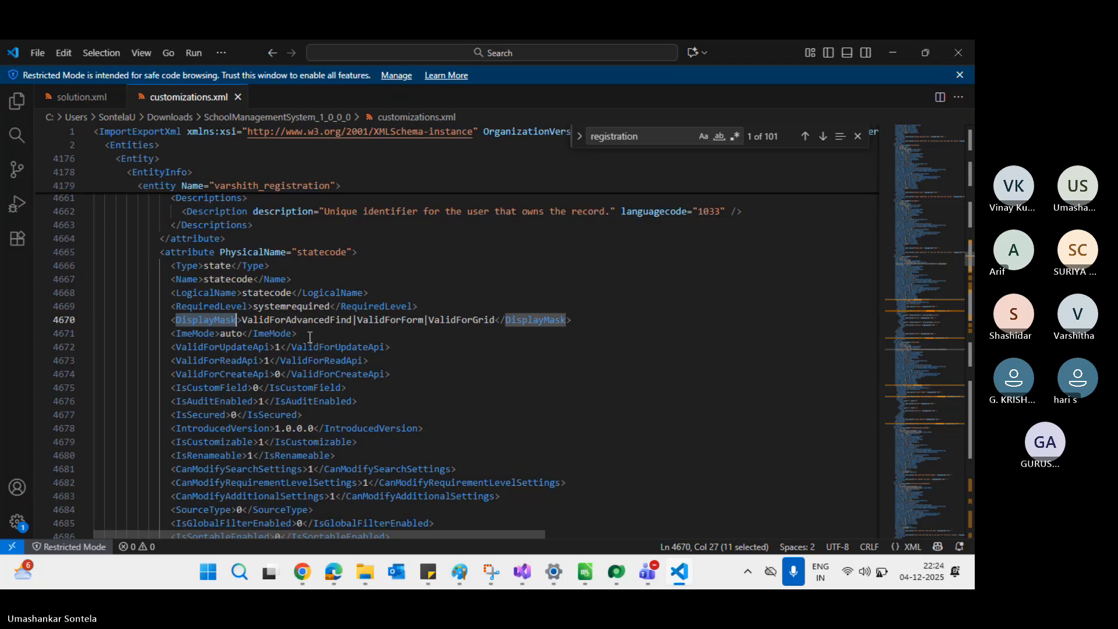
Step: Set the statecode attribute's RequiredLevel to optional and save customizations.xml
double_click(289, 308)
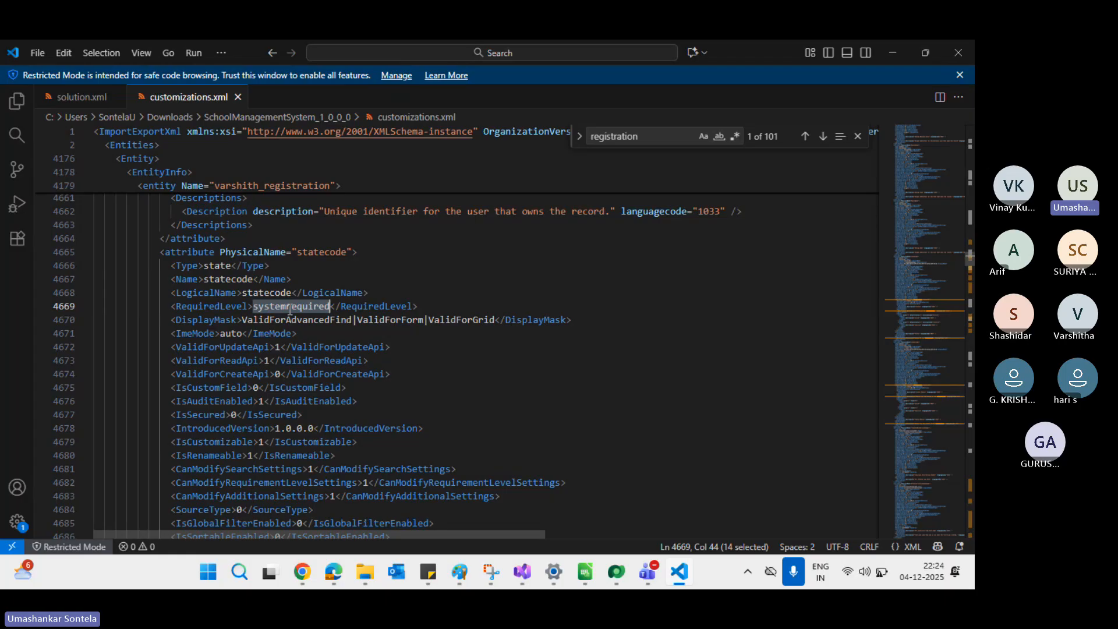
type("opt")
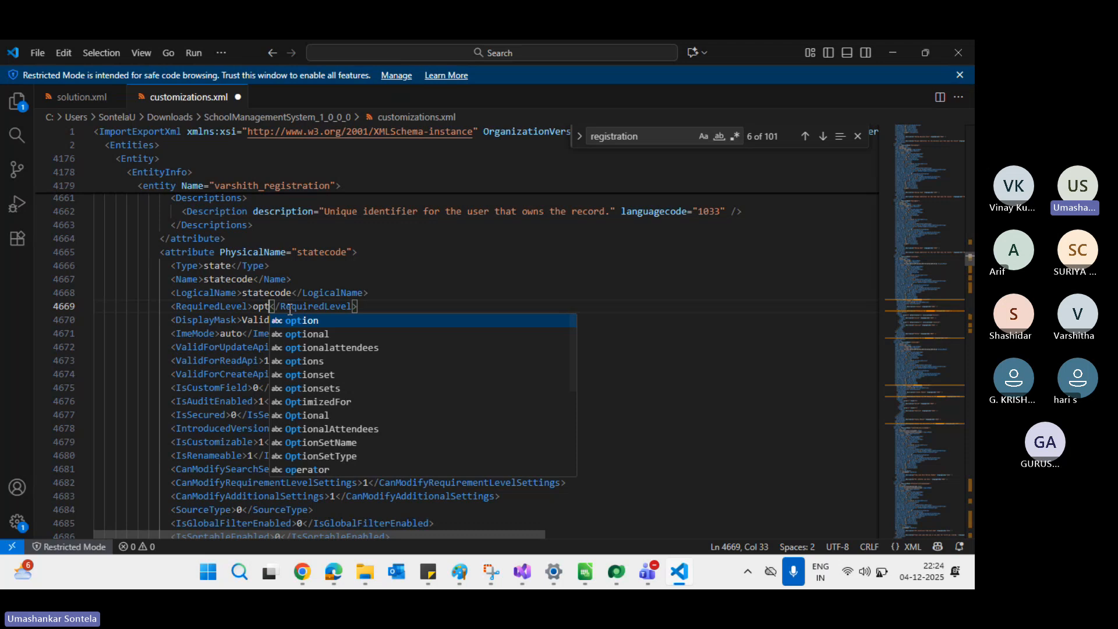
key("Down")
key("Return")
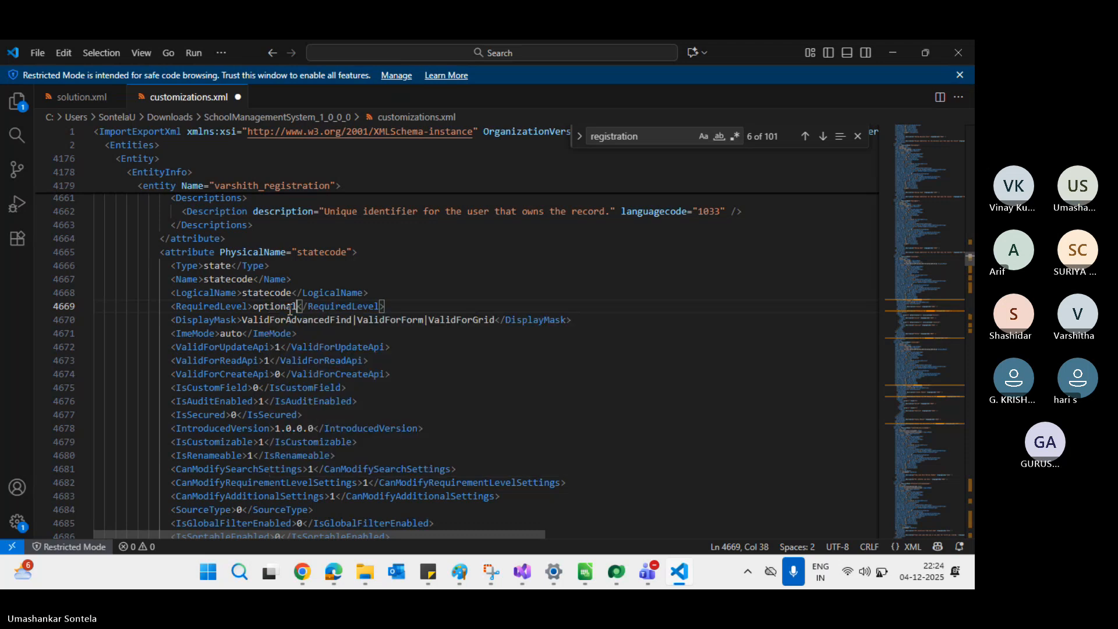
key("ctrl+s")
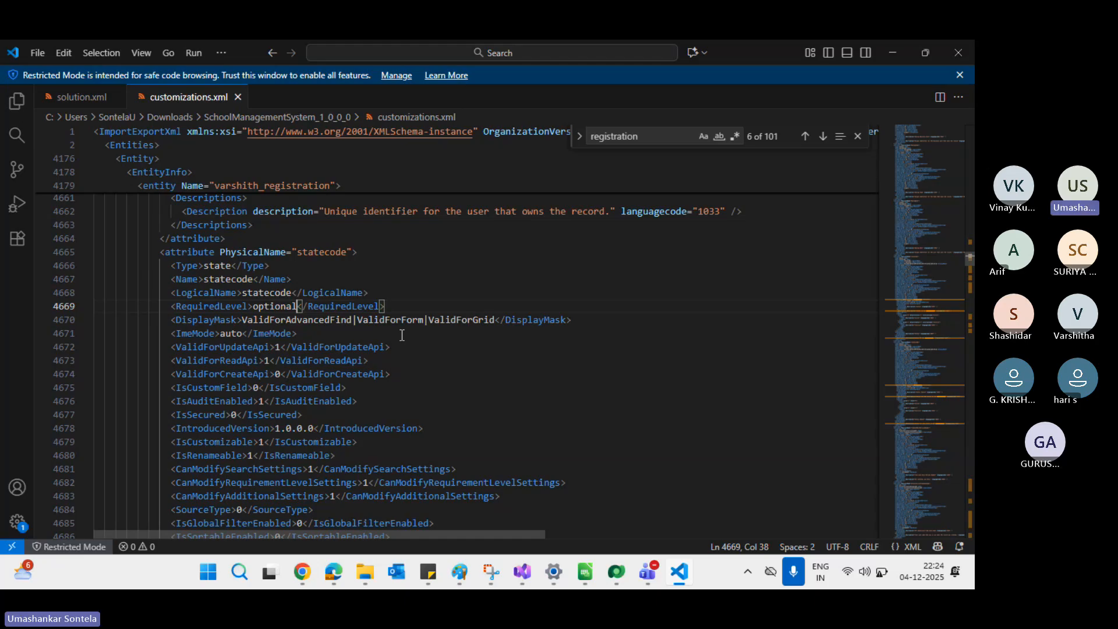
scroll(402, 336, "up", 10)
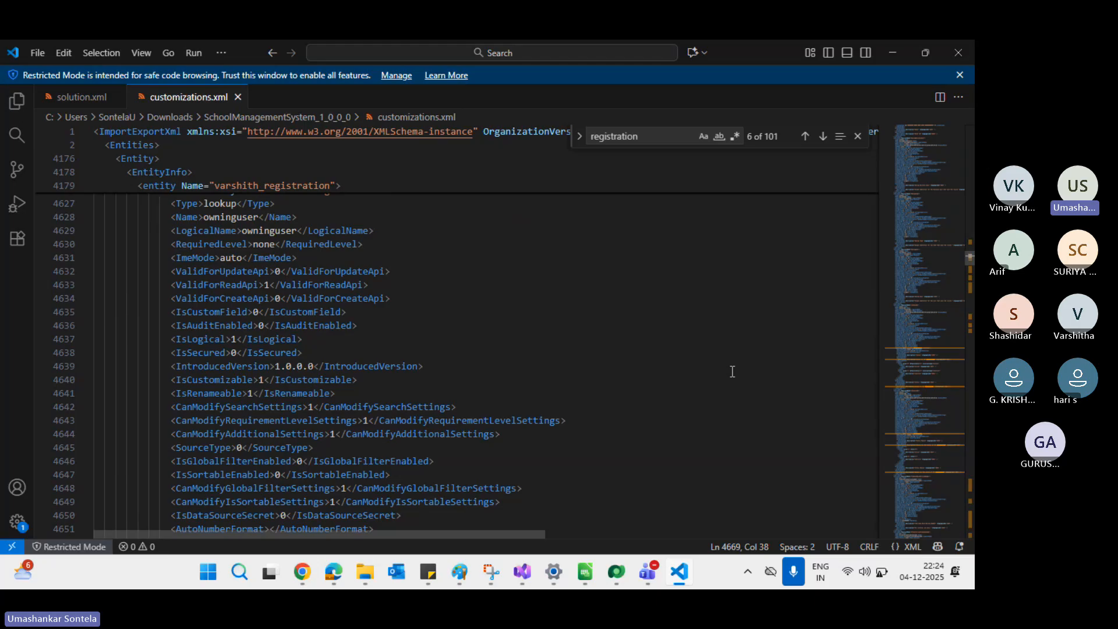
scroll(732, 371, "up", 2)
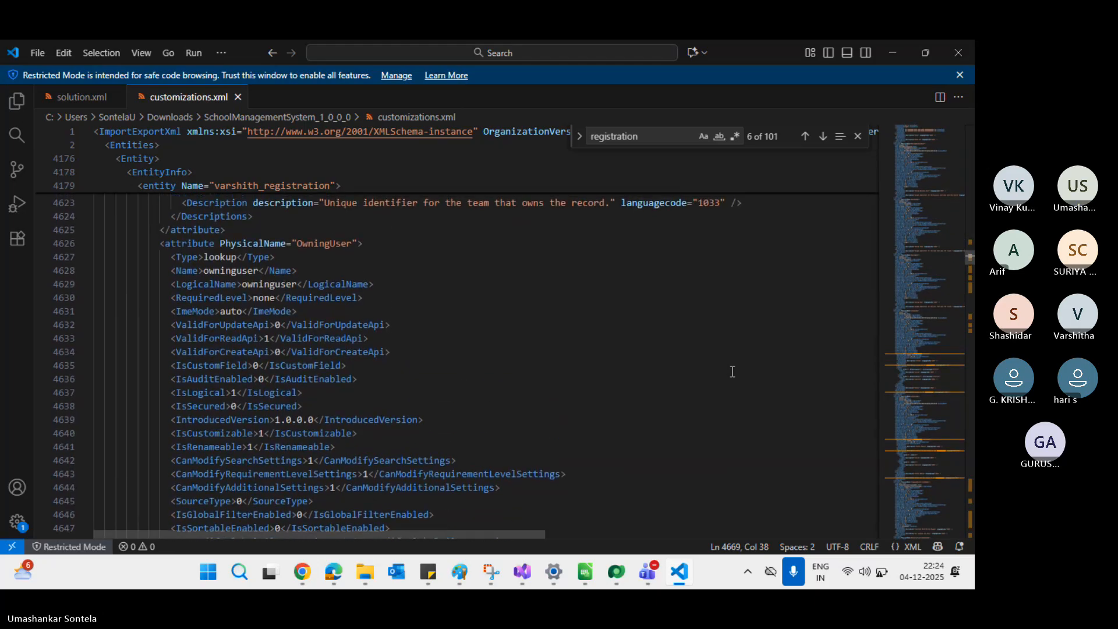
scroll(732, 371, "up", 10)
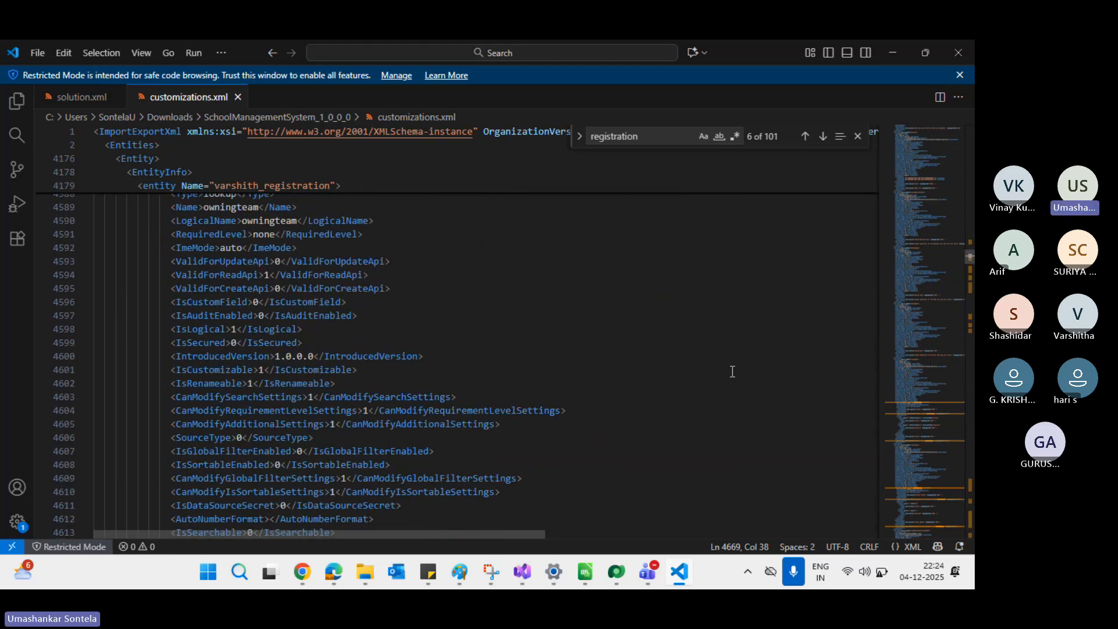
scroll(732, 372, "down", 7)
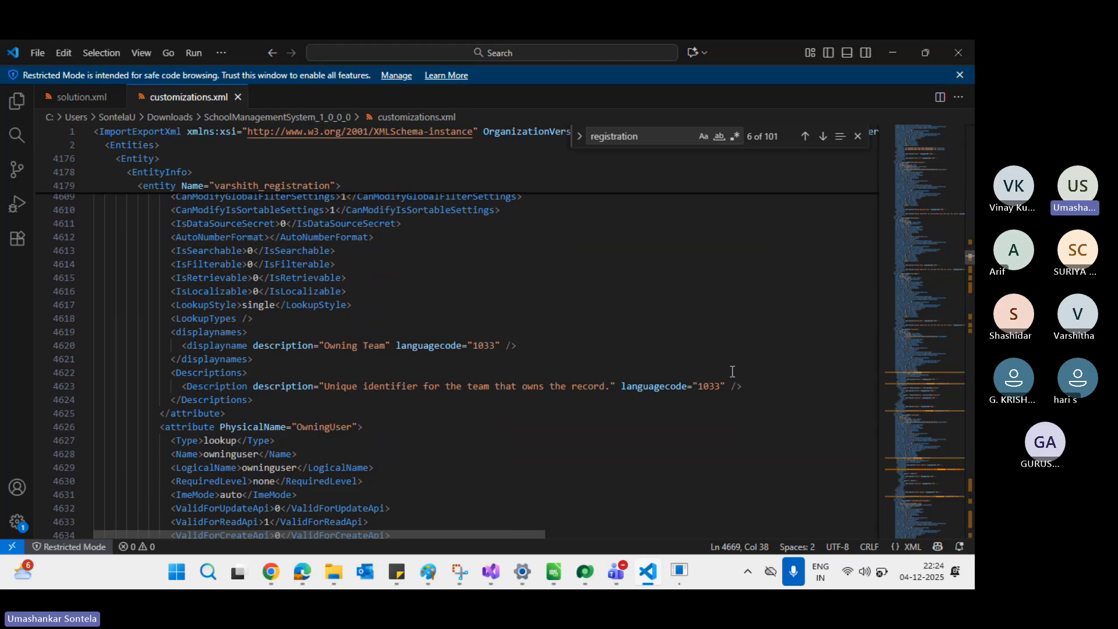
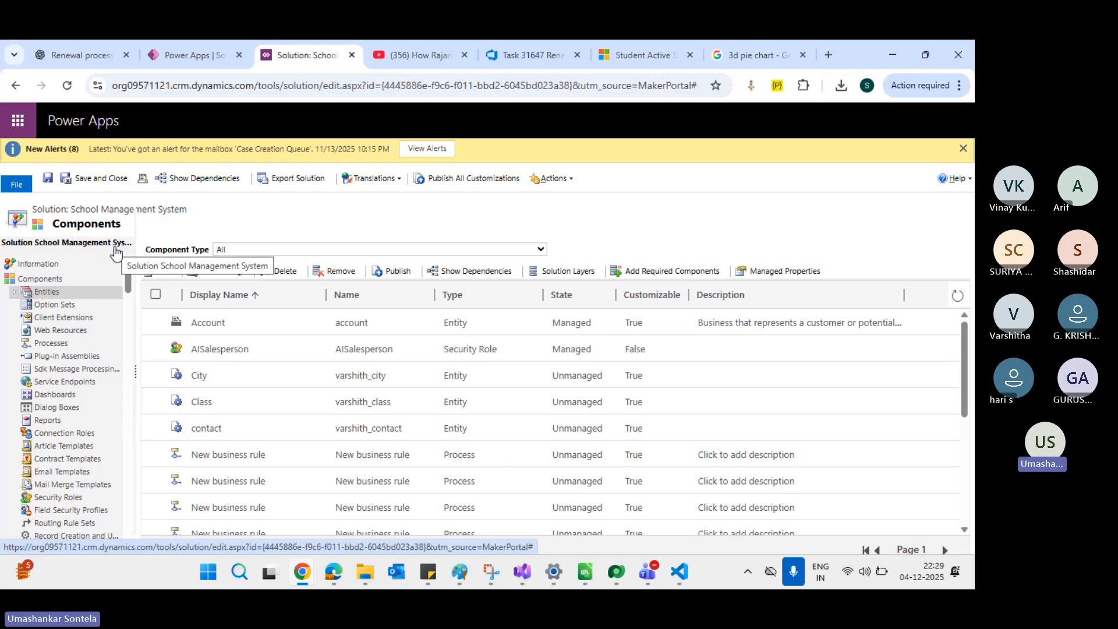
Step: Open the Sales trial app from the School Management Application's published apps list and examine its My work navigation group
left_click(651, 48)
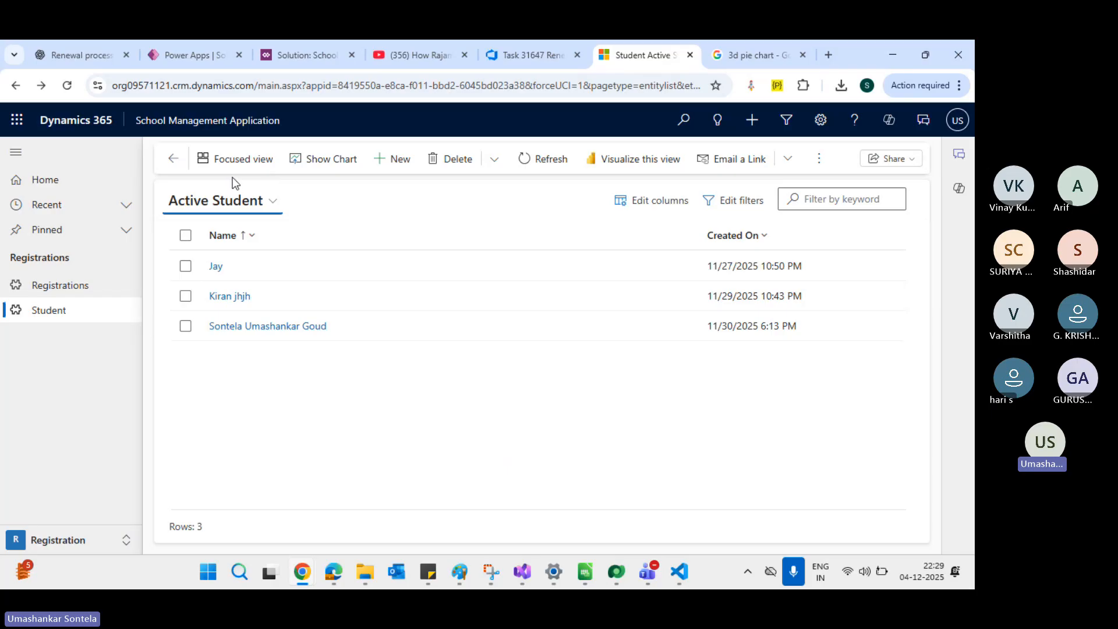
left_click(223, 122)
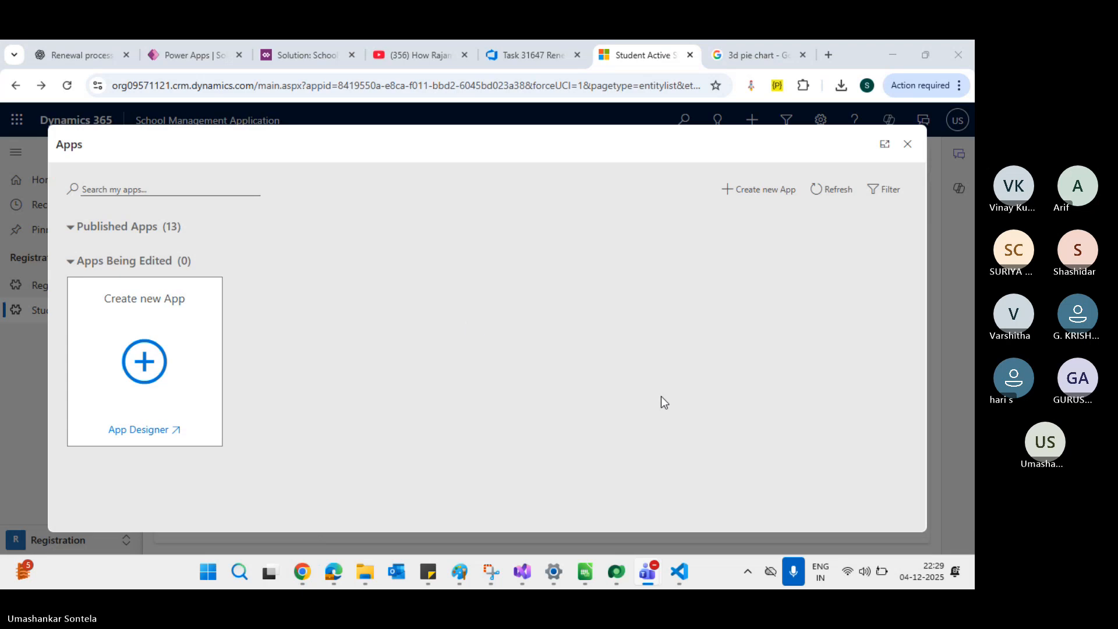
left_click(124, 229)
left_click(124, 229)
scroll(782, 412, "down", 3)
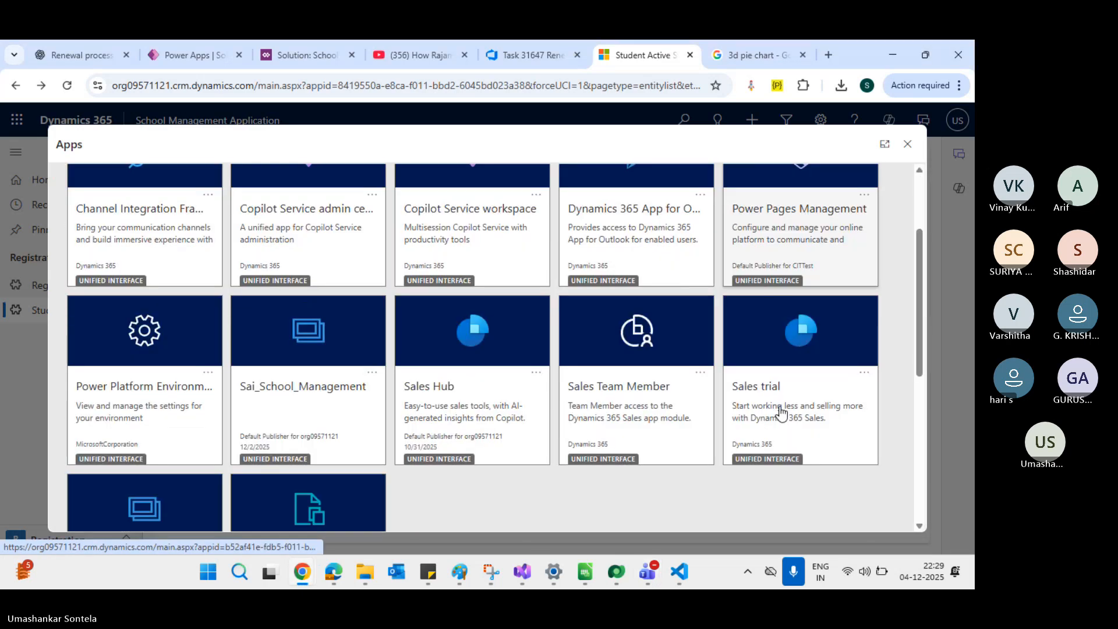
left_click(768, 331)
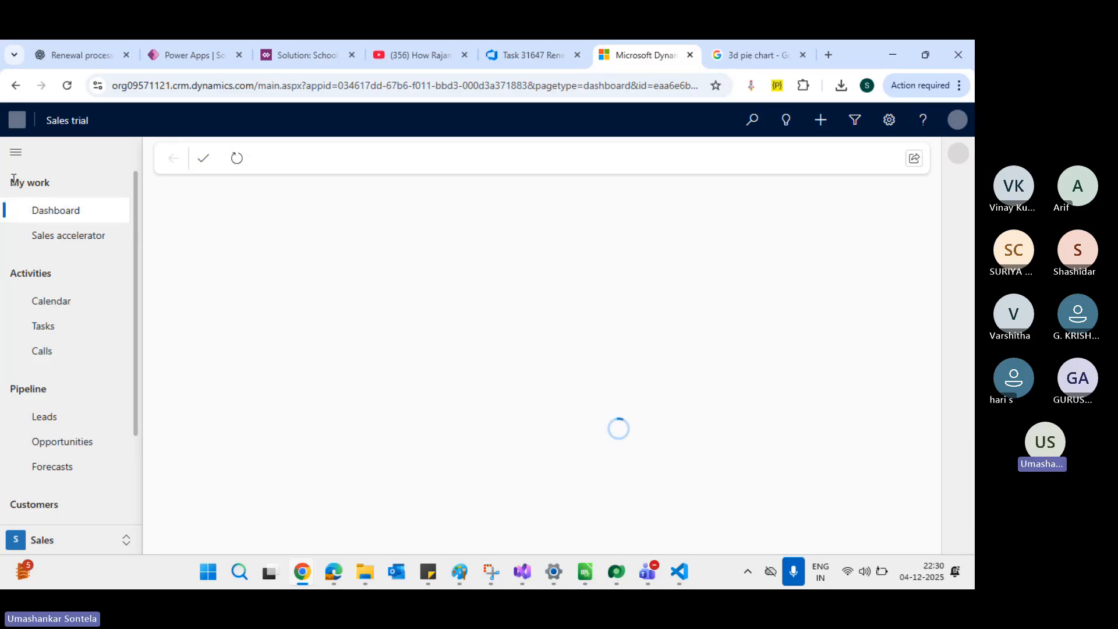
left_click_drag(14, 180, 61, 179)
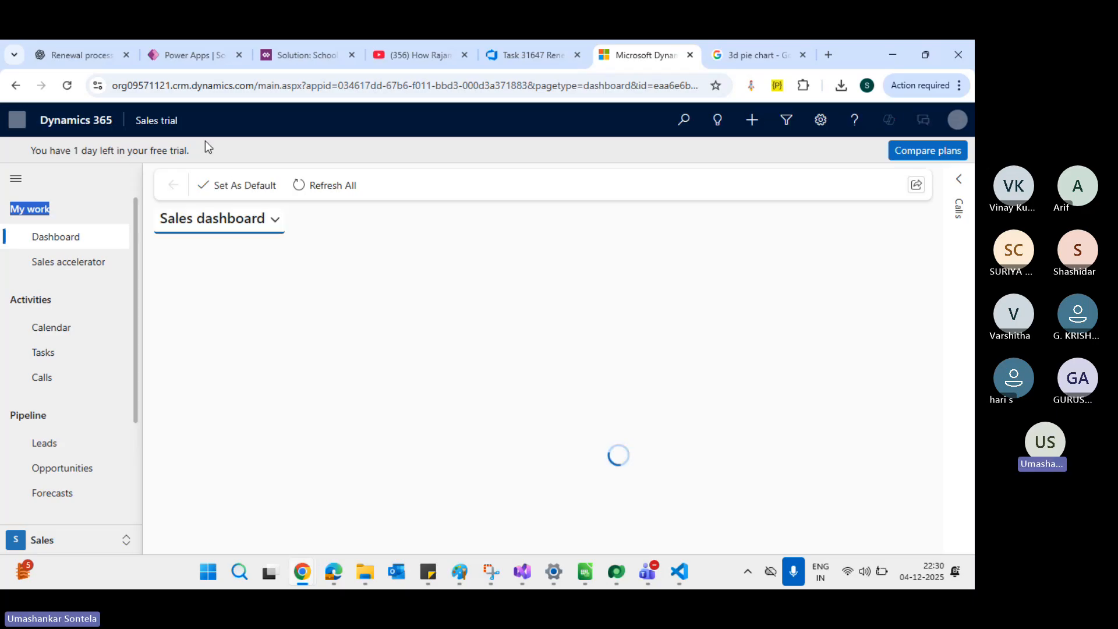
Step: Inspect the Area1 properties in the Sai_School_Management site map of the School Management System solution, then close that designer
left_click(300, 52)
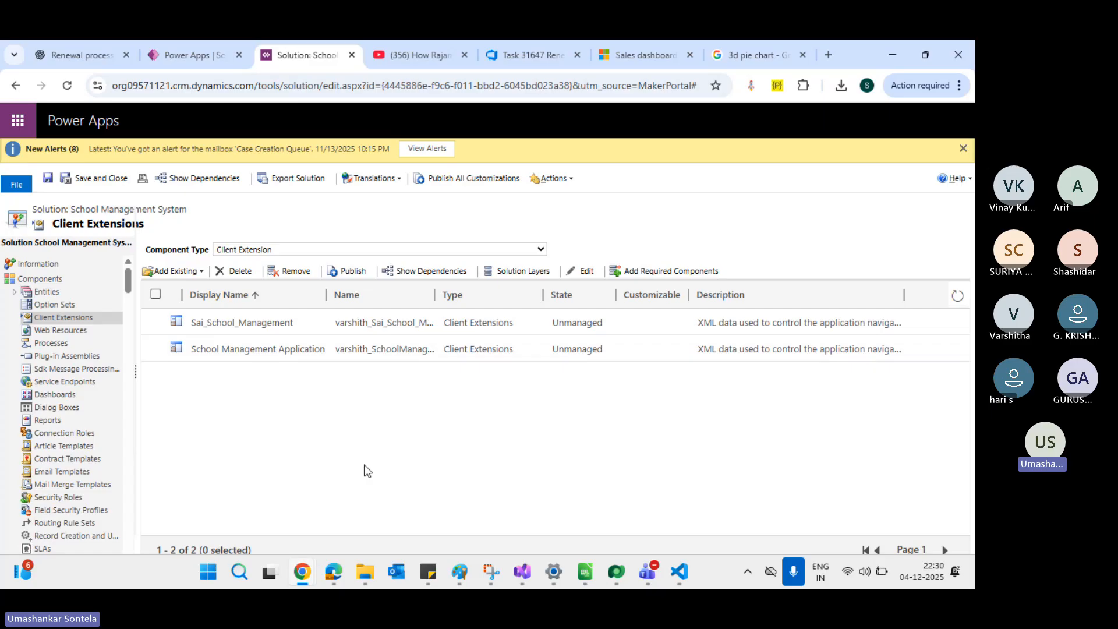
double_click(271, 323)
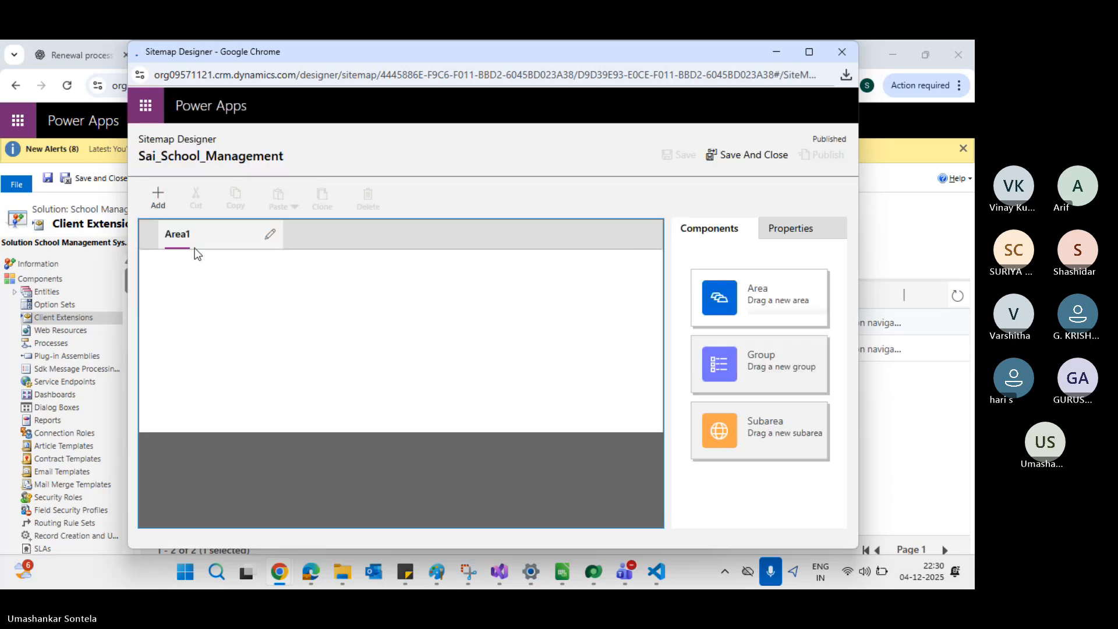
left_click(178, 241)
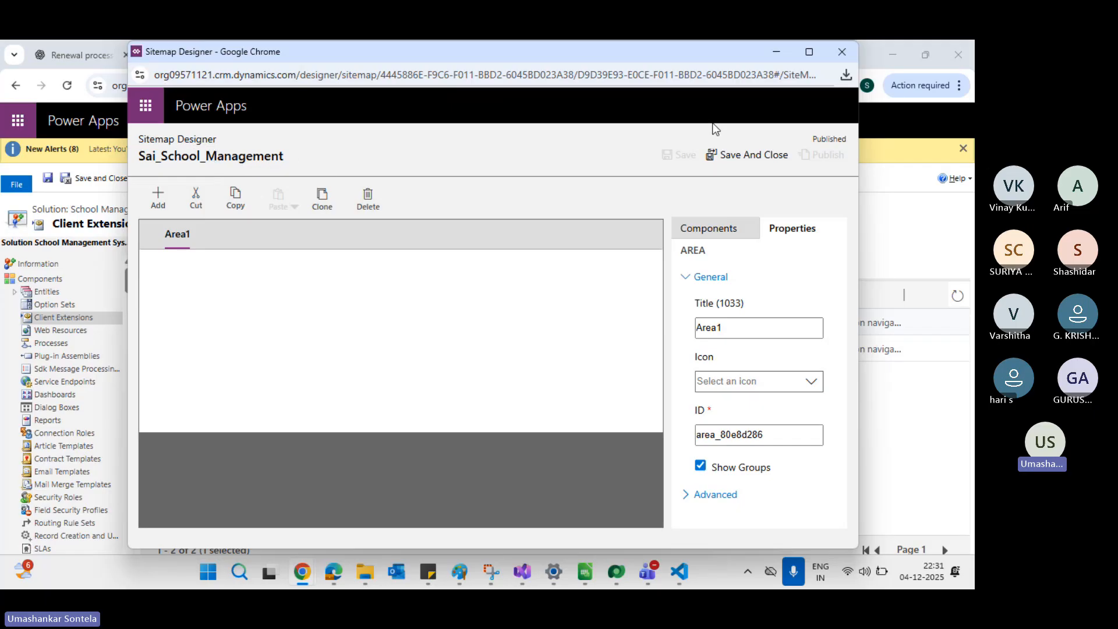
left_click(847, 51)
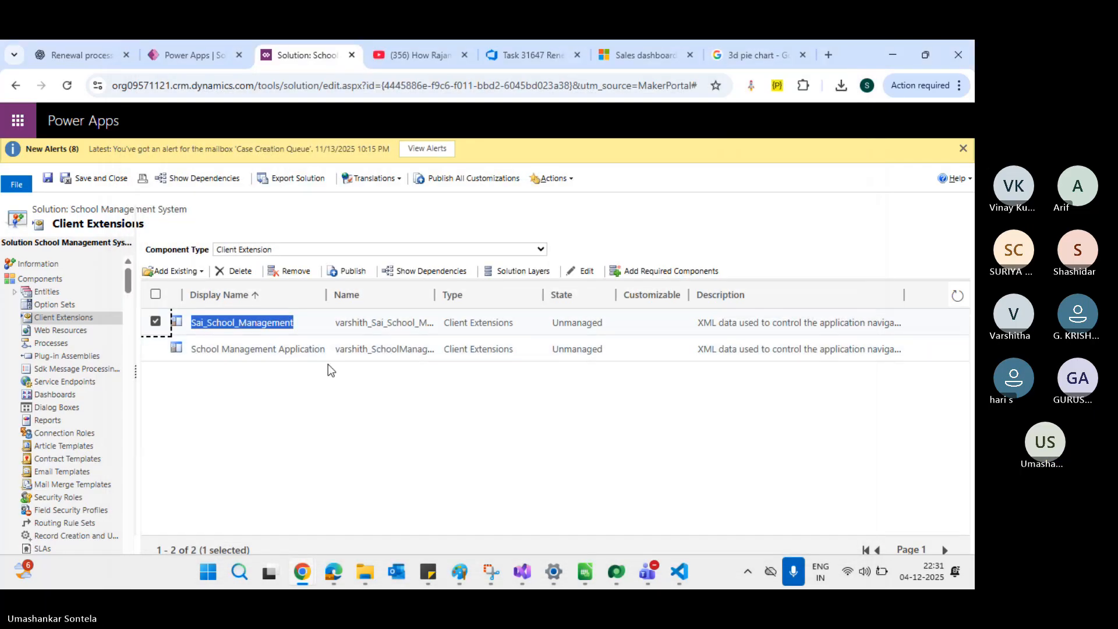
Step: Open the School Management Application site map from the client extensions and add a new area to it
double_click(319, 354)
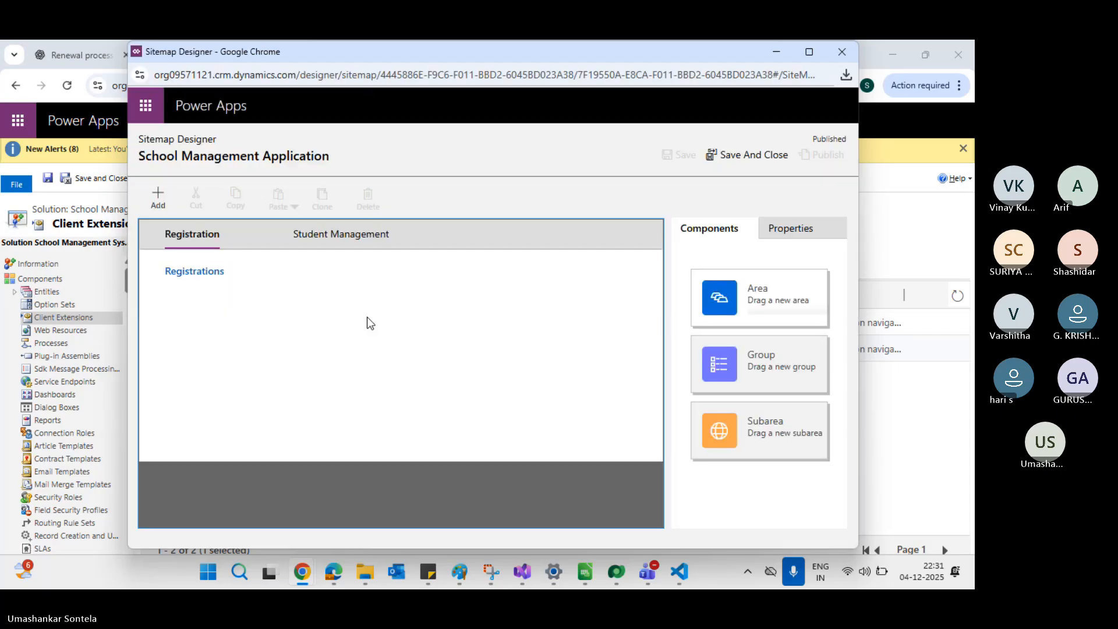
left_click(195, 245)
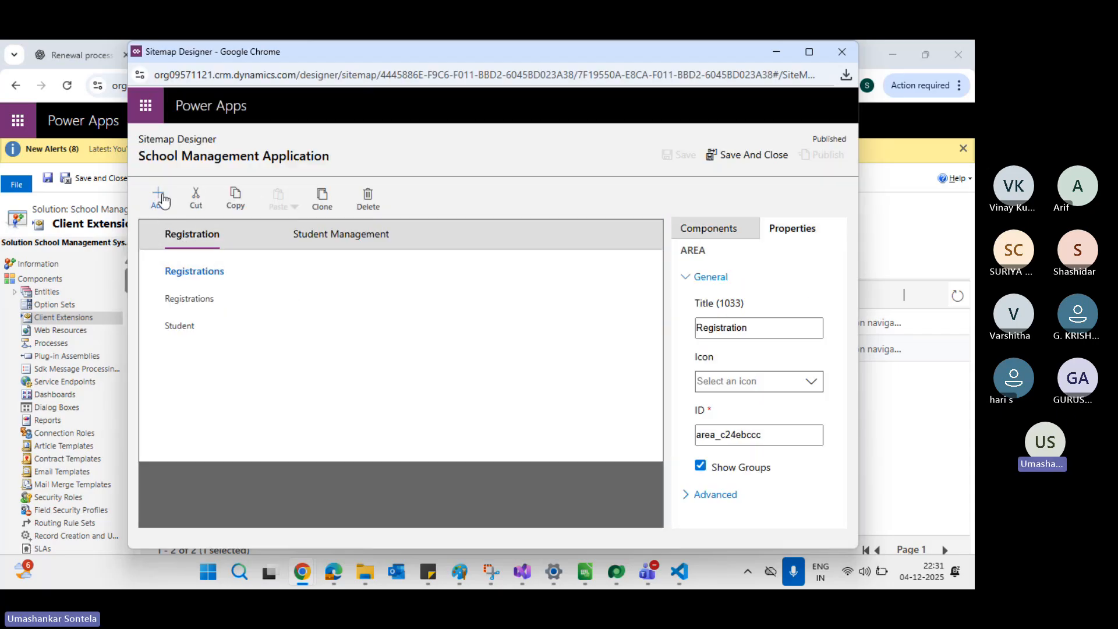
left_click(158, 198)
left_click(176, 237)
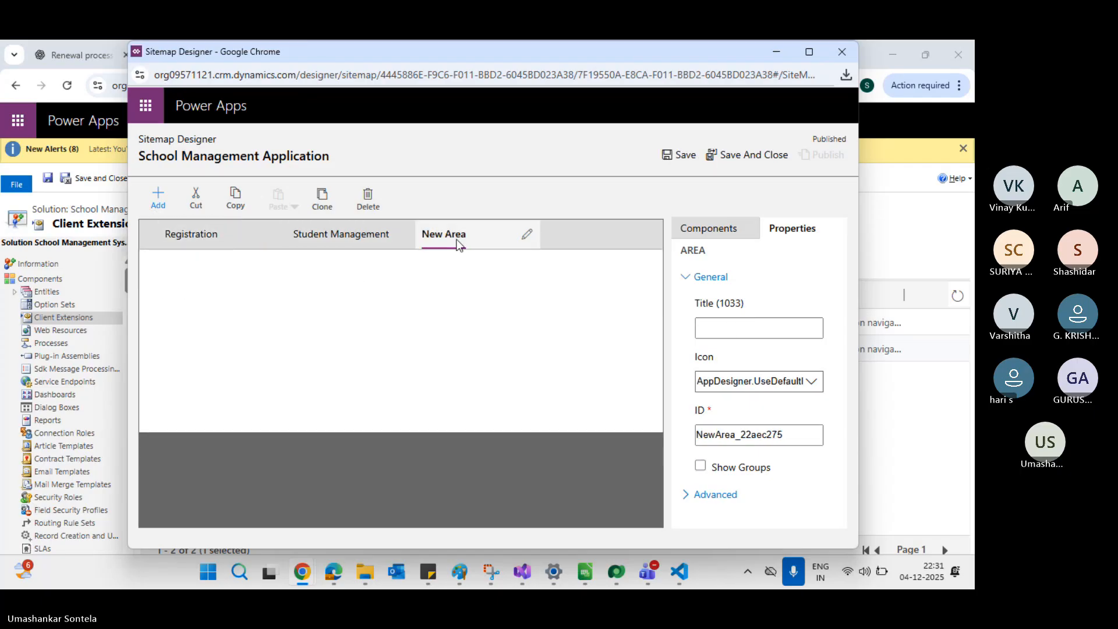
Step: Rename the new area as My Work and move it ahead of the Registration area
left_click(527, 235)
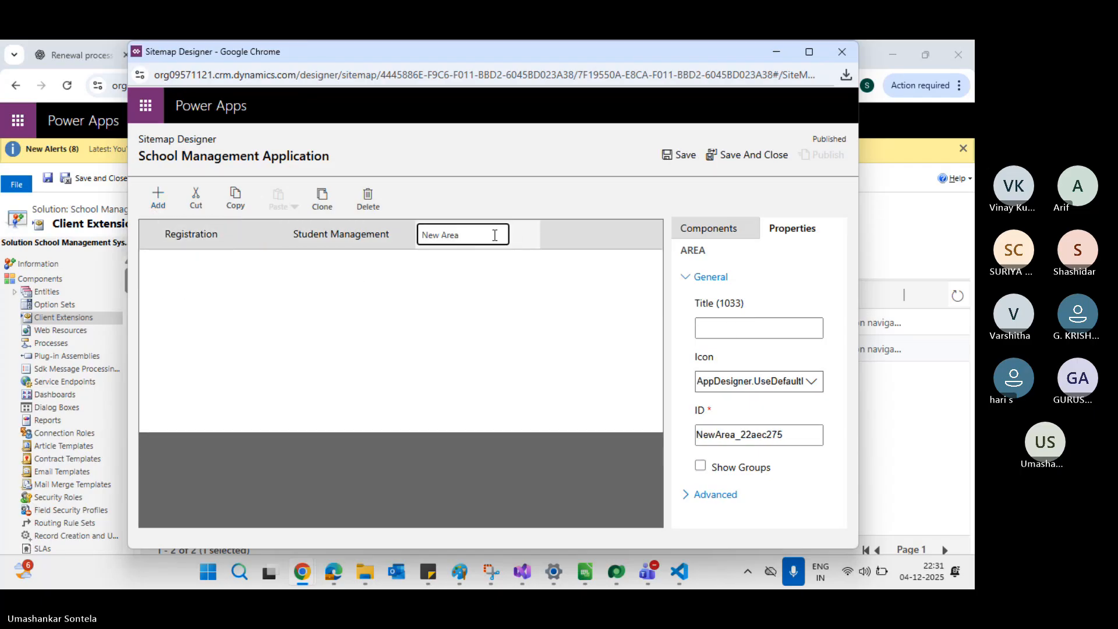
key("BackSpace")
key("BackSpace")
key("BackSpace")
key("BackSpace")
key("BackSpace")
key("BackSpace")
key("BackSpace")
type("My Wo")
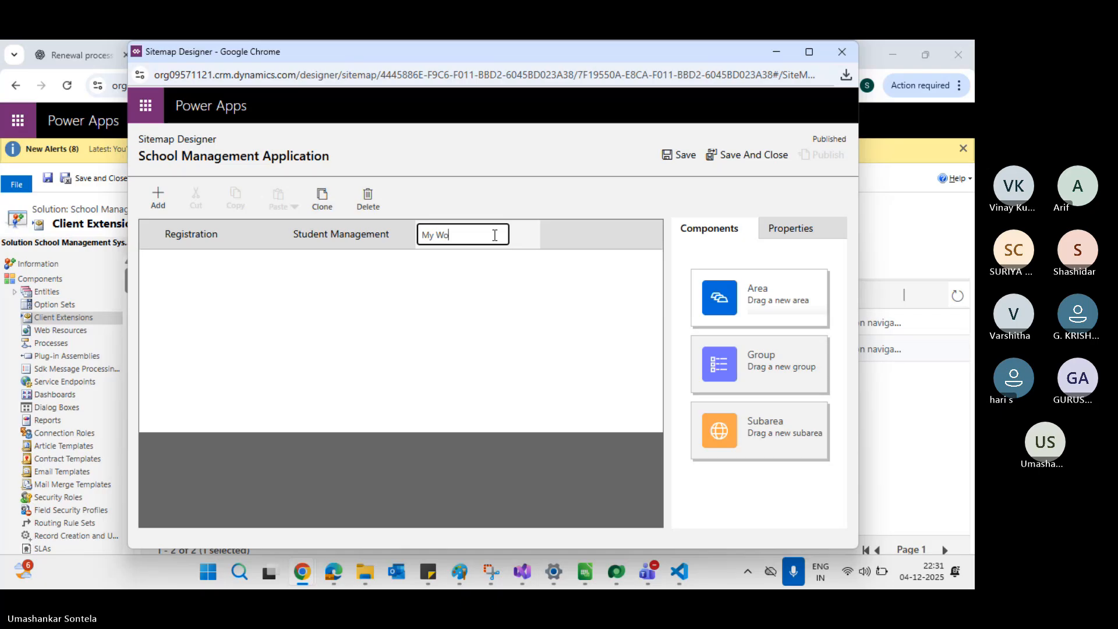
type("rk")
left_click(568, 240)
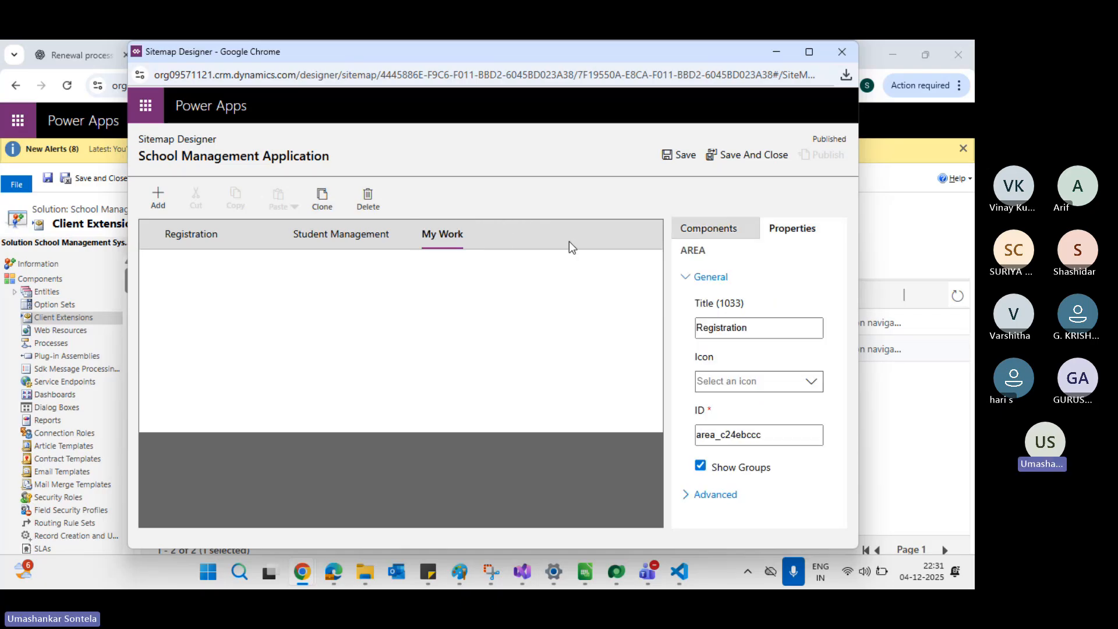
left_click_drag(482, 239, 214, 242)
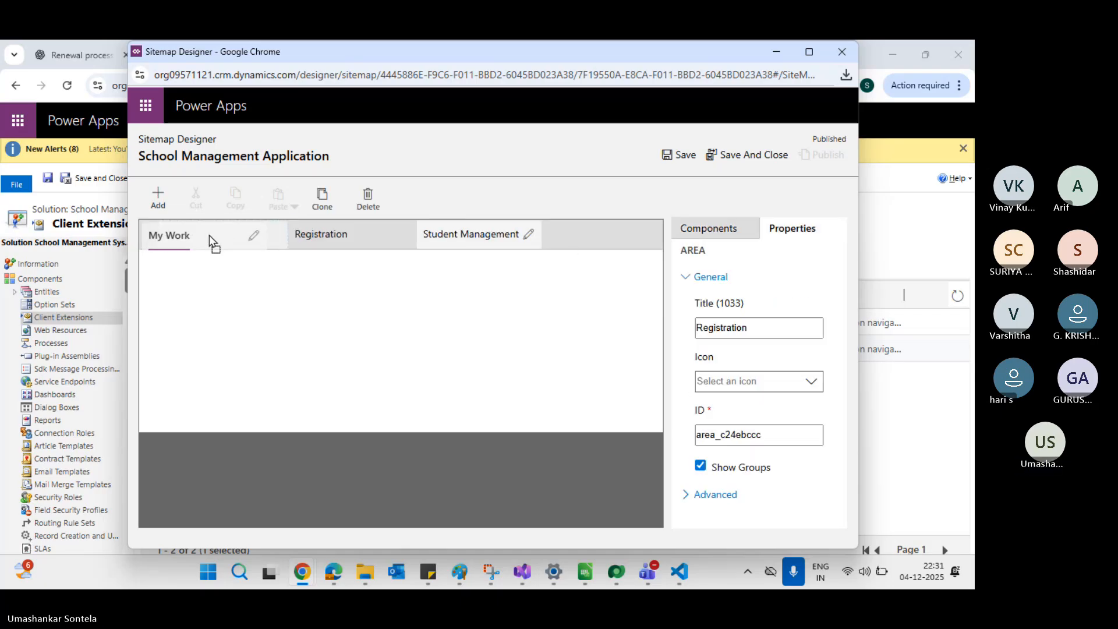
left_click(260, 266)
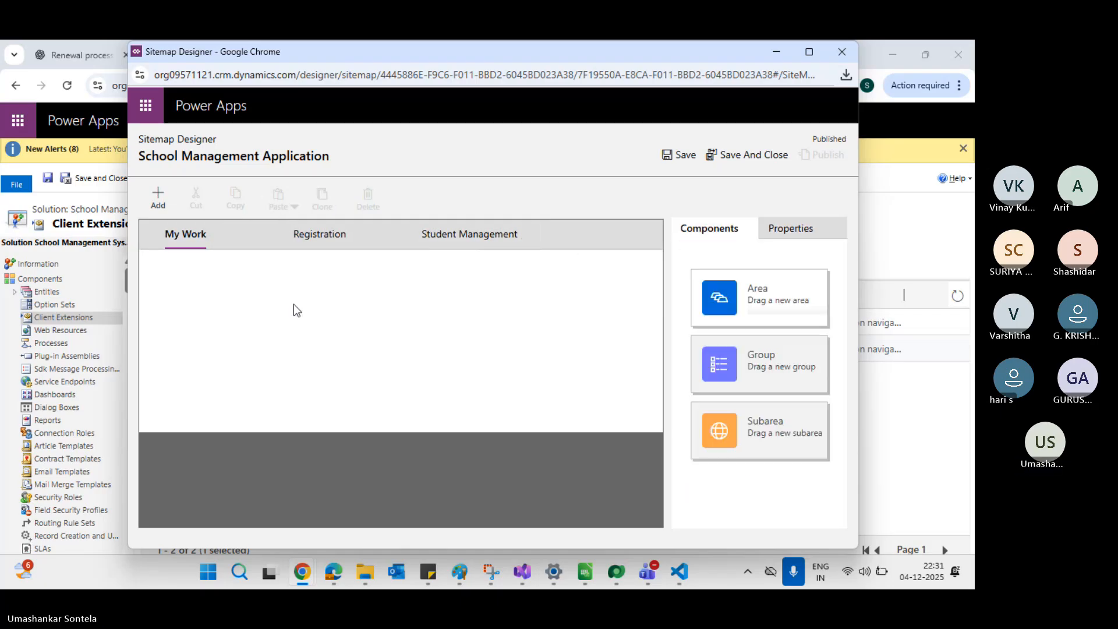
Step: Add a group to the My Work area and name it Dashboards
left_click(194, 236)
left_click(155, 199)
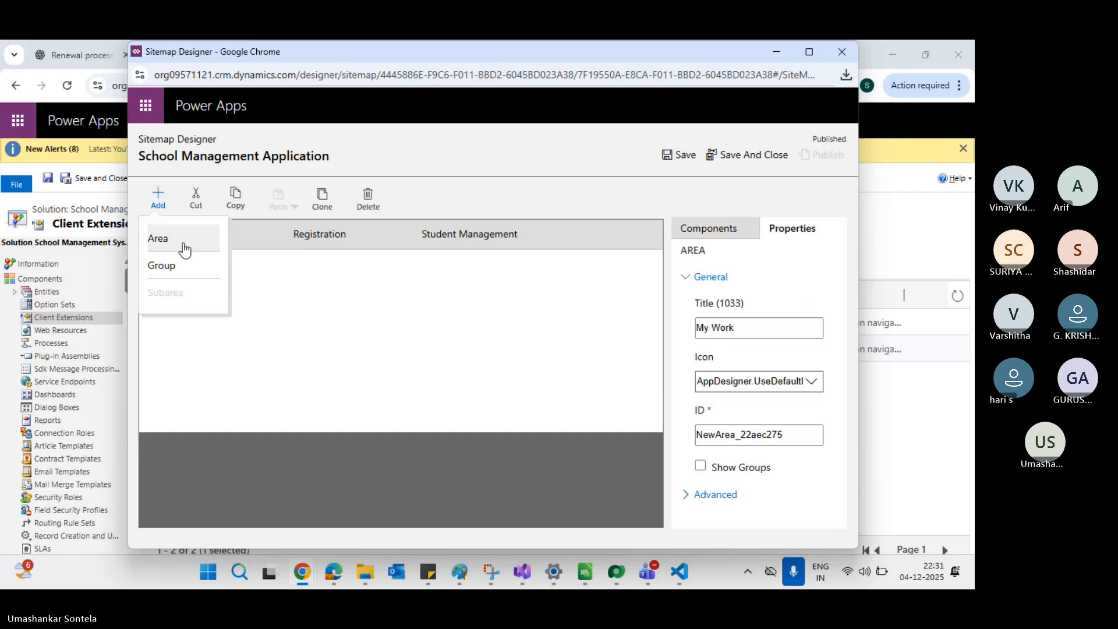
left_click(180, 267)
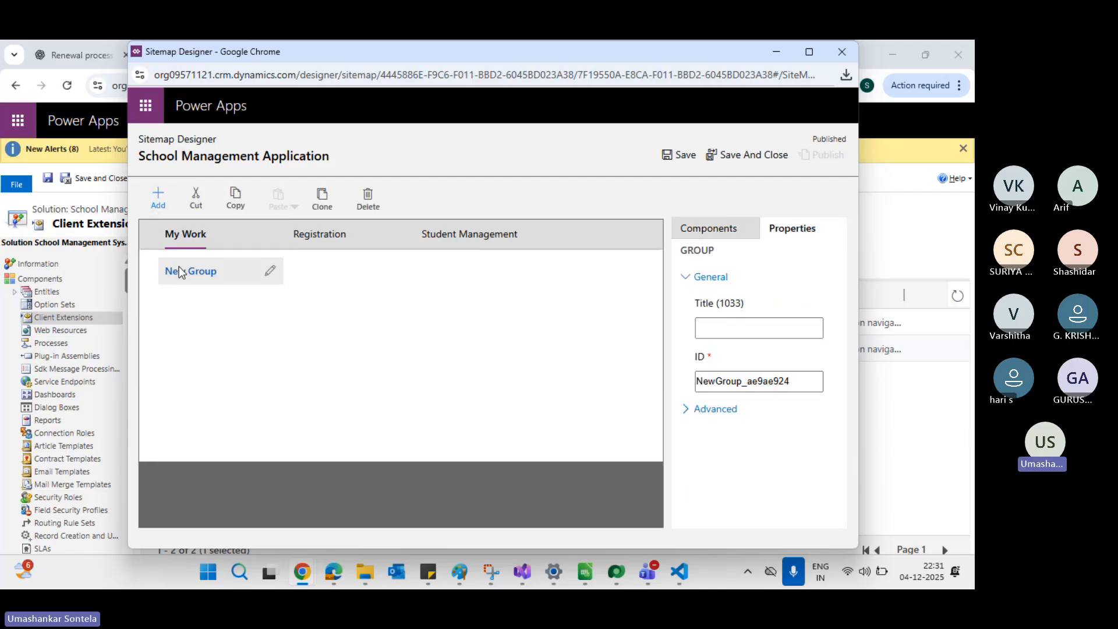
left_click(271, 269)
key("BackSpace")
key("BackSpace")
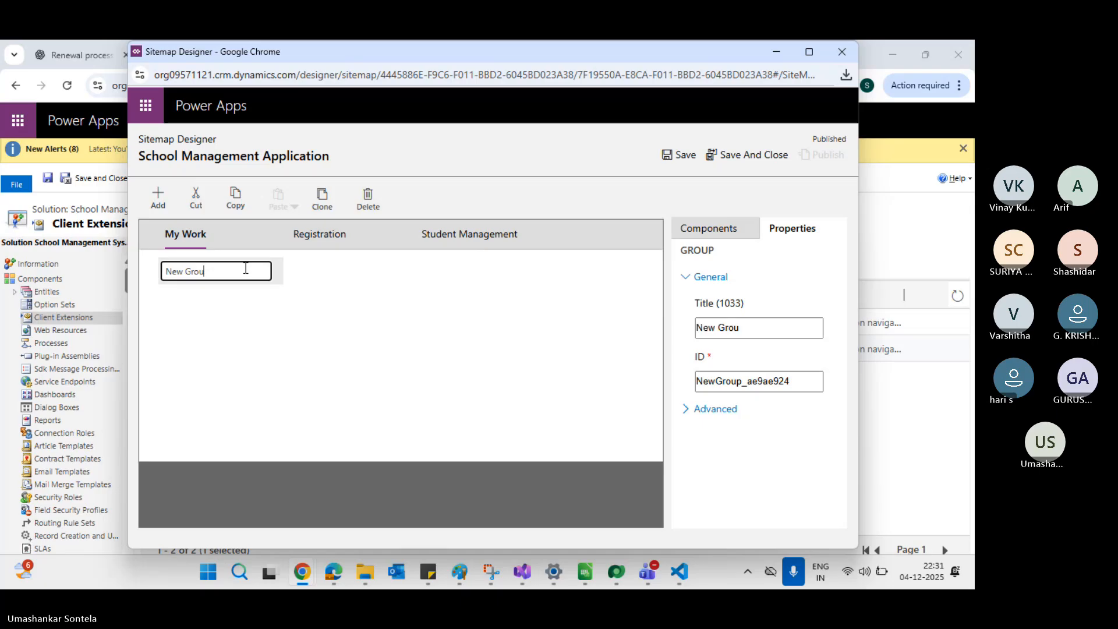
key("BackSpace")
key("BackSpace")
key("BackSpace")
key("BackSpace")
key("BackSpace")
key("BackSpace")
key("BackSpace")
type("Dashboards")
left_click(370, 324)
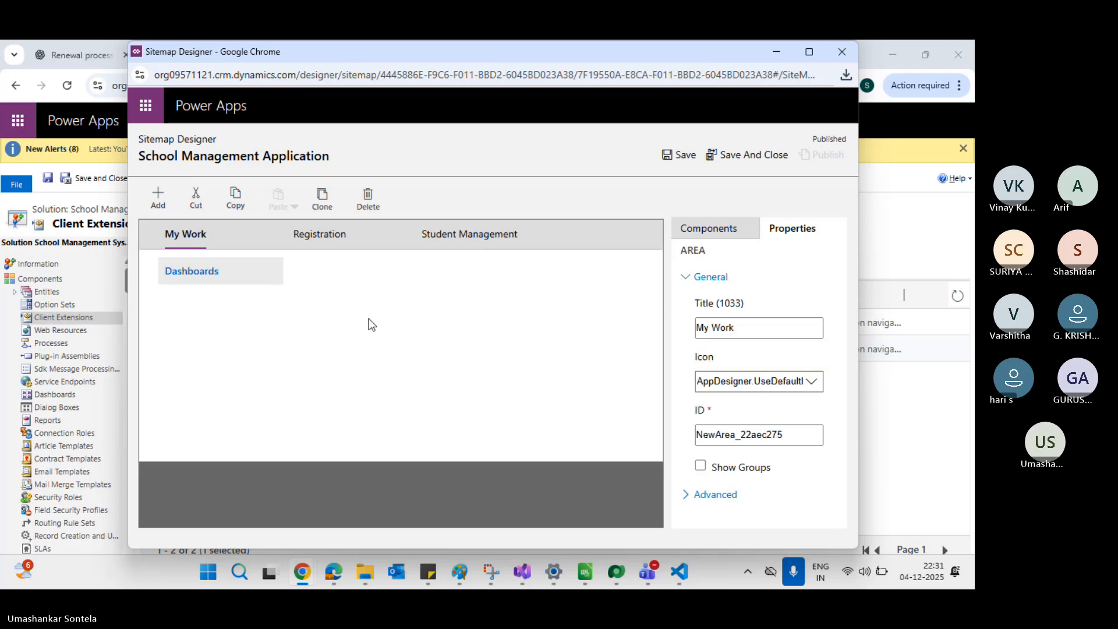
Step: Add a subarea to the Dashboards group and set its type to Dashboard
left_click(231, 275)
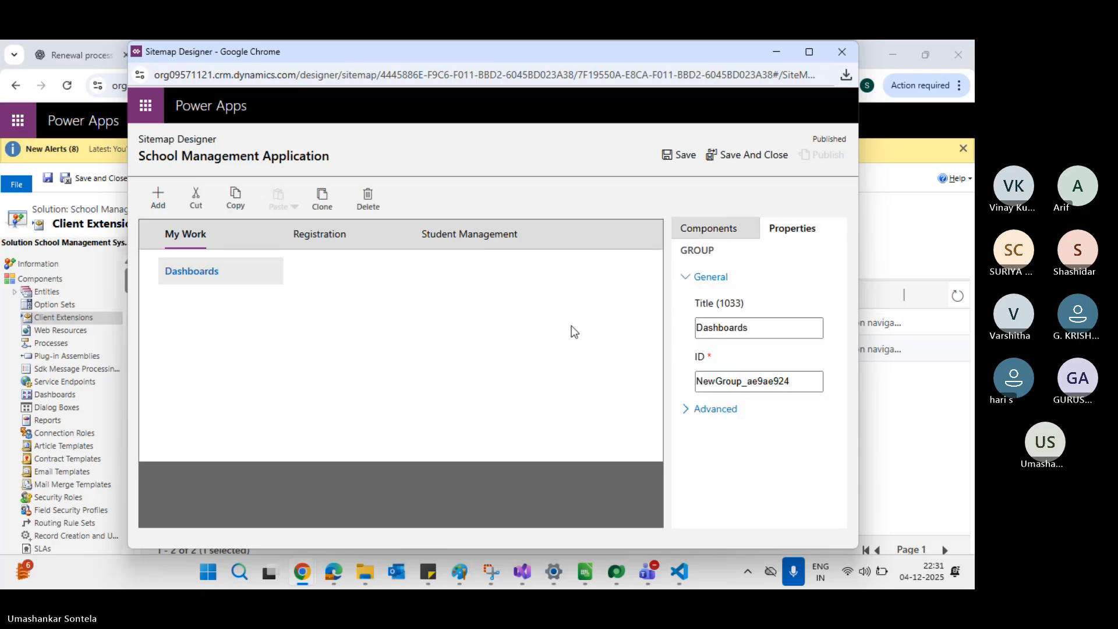
left_click(158, 197)
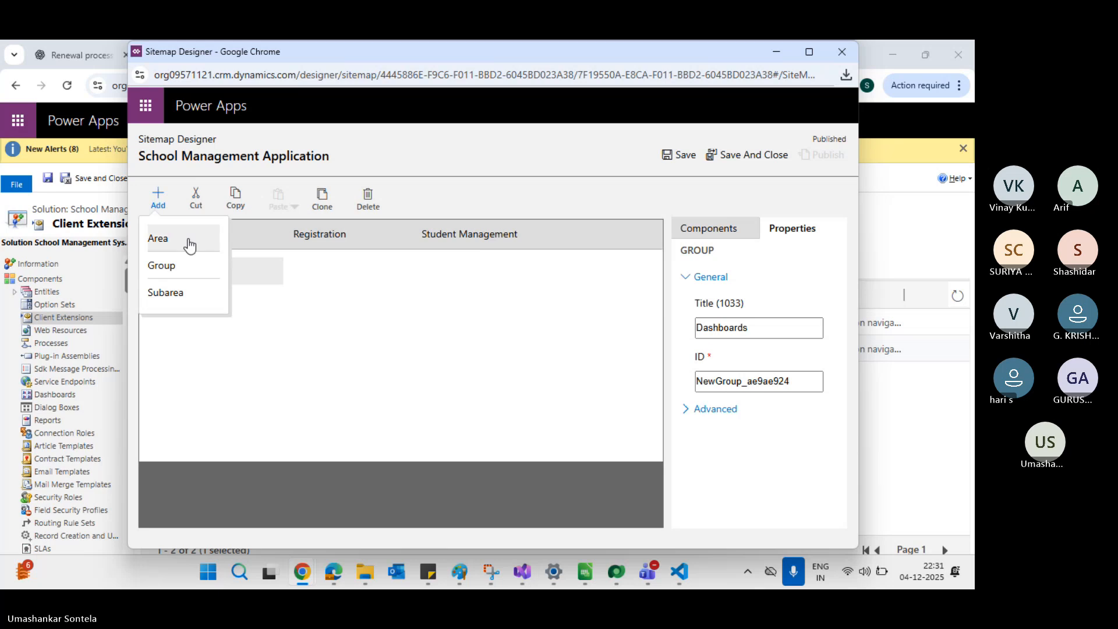
left_click(180, 299)
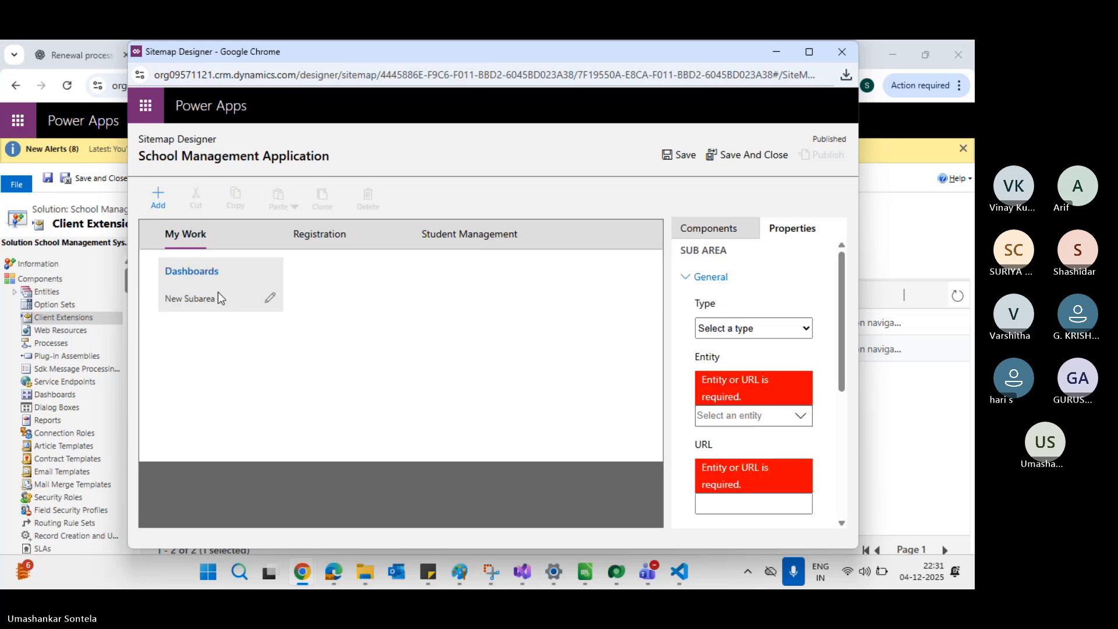
left_click(803, 333)
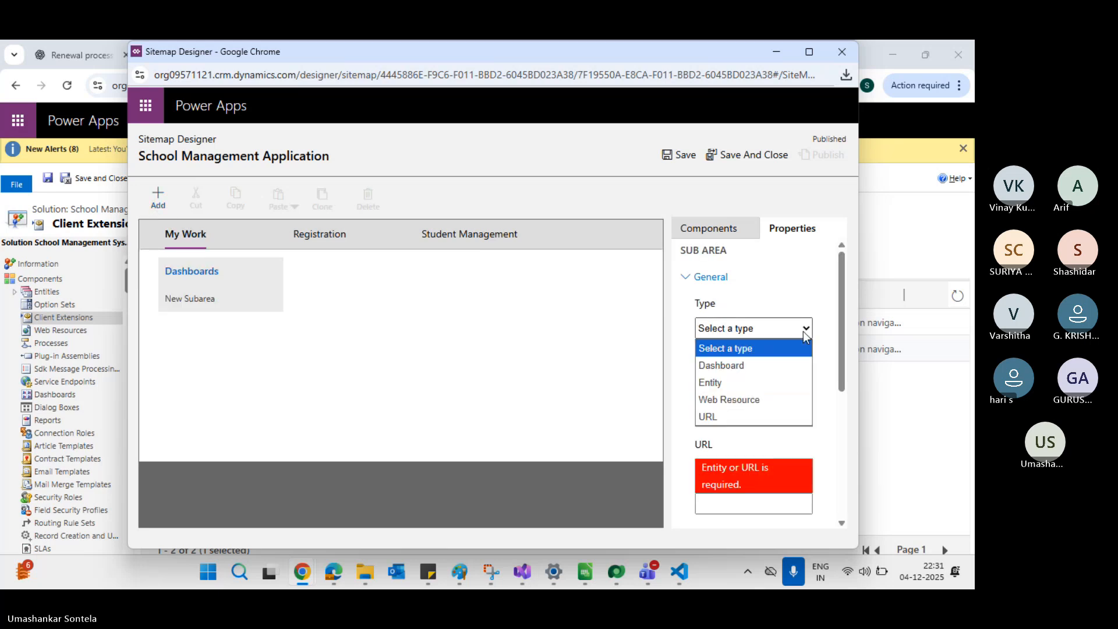
left_click(743, 365)
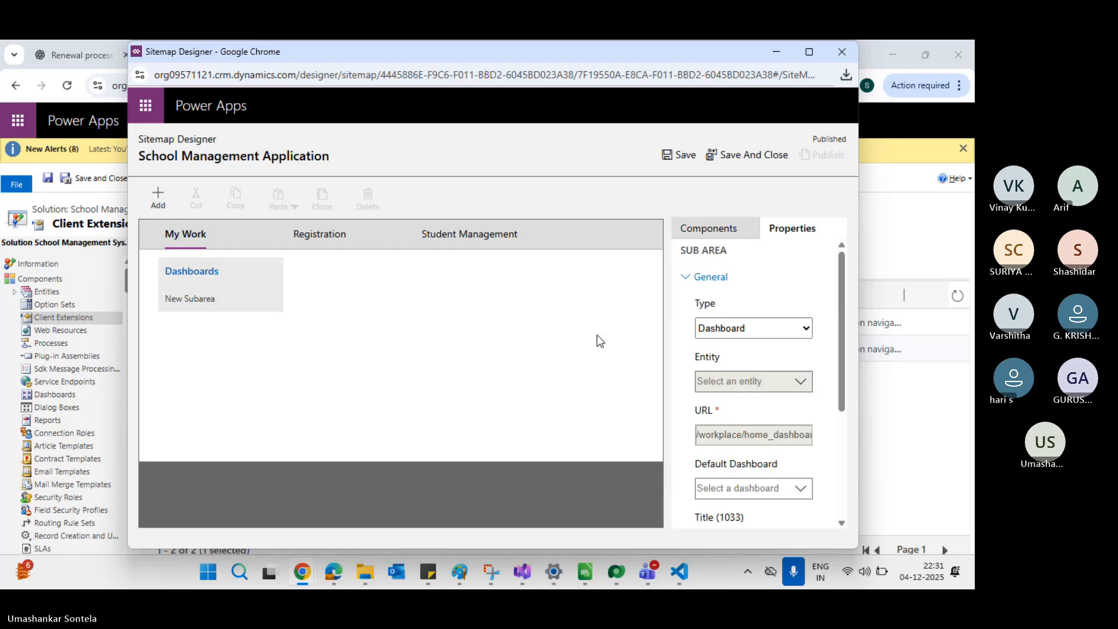
Step: Look through the new subarea's properties, including the available default dashboards
scroll(786, 422, "down", 2)
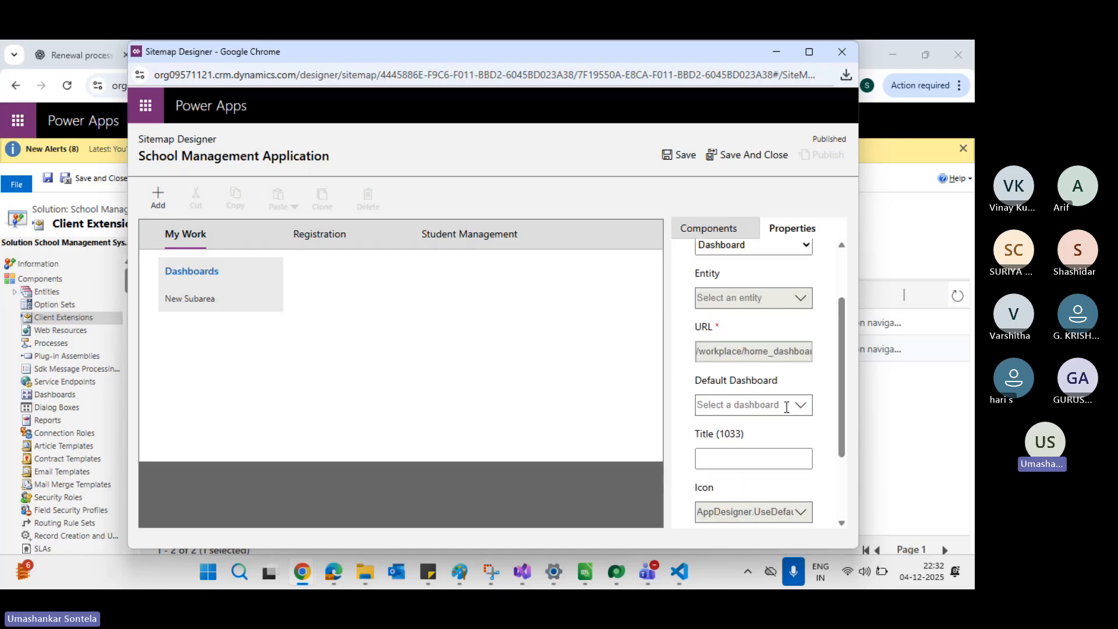
left_click(801, 406)
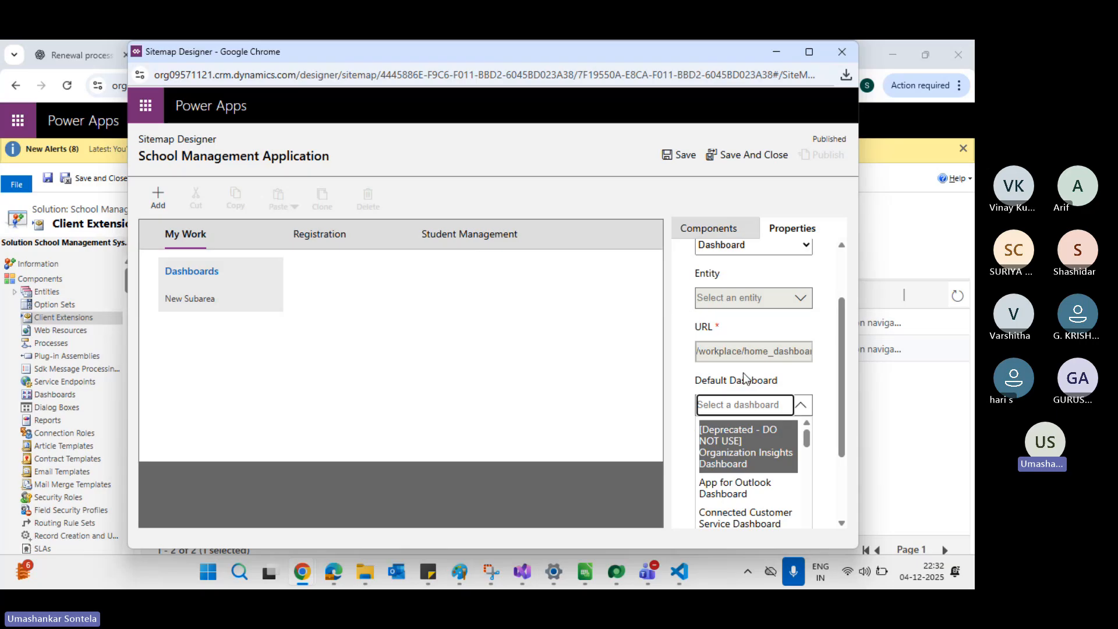
left_click(834, 379)
scroll(833, 379, "down", 2)
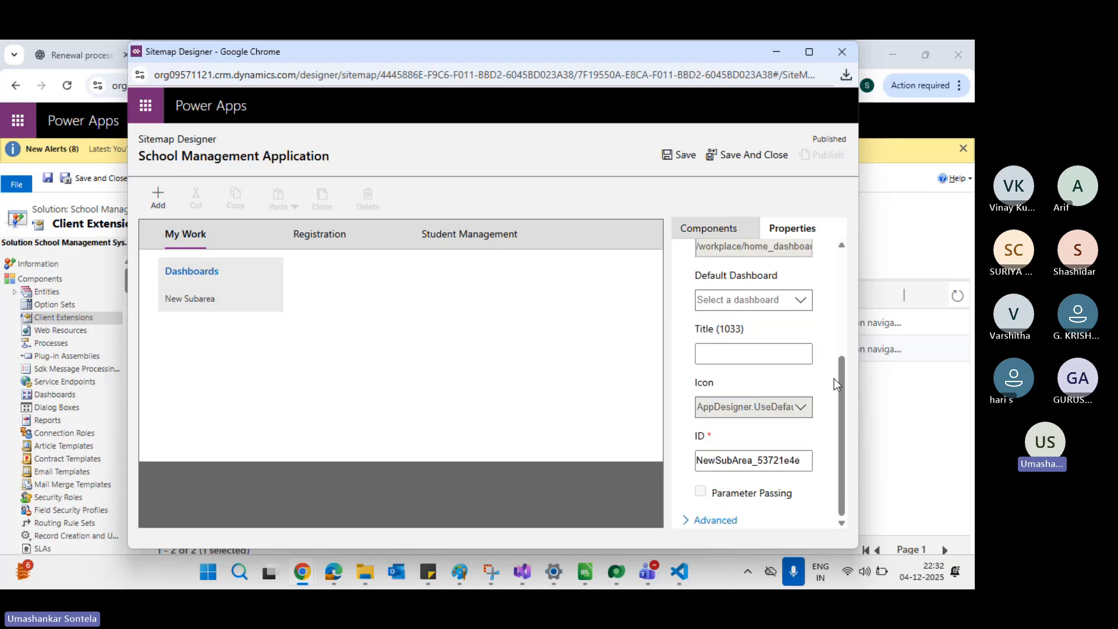
scroll(834, 378, "up", 3)
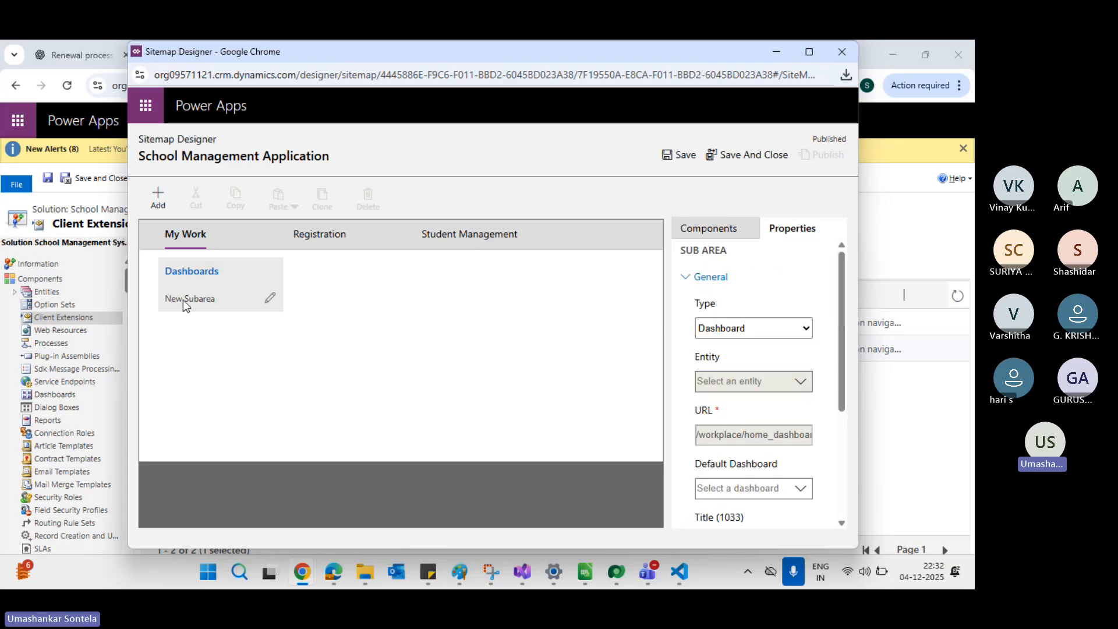
Step: Reopen the properties of the subarea under Dashboards and set its type to Dashboard again
left_click(270, 299)
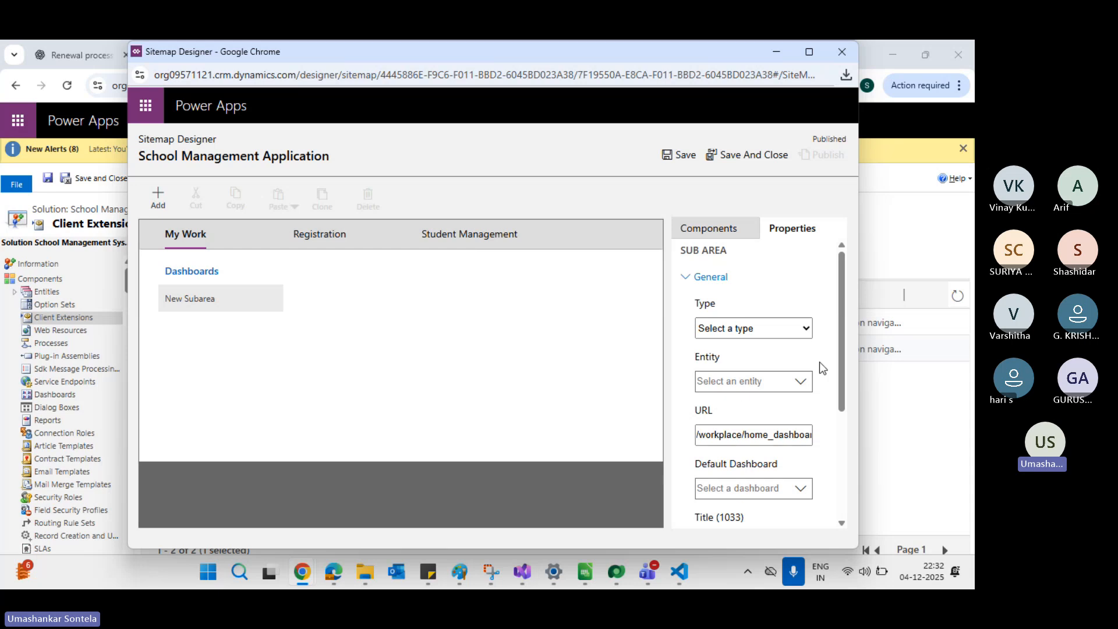
left_click(801, 382)
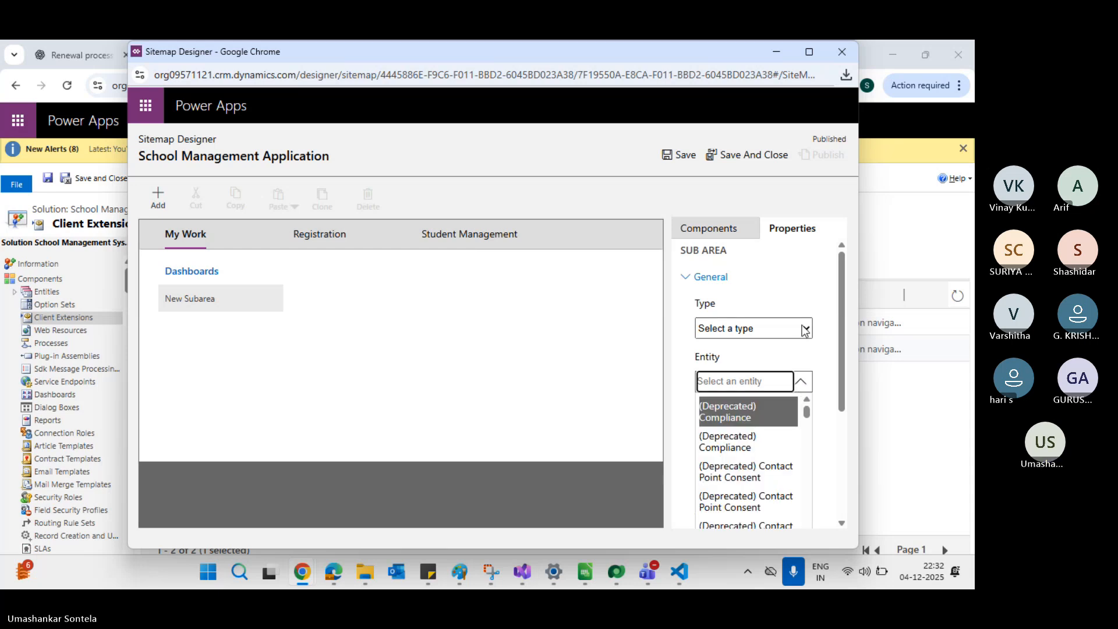
left_click(805, 329)
left_click(742, 366)
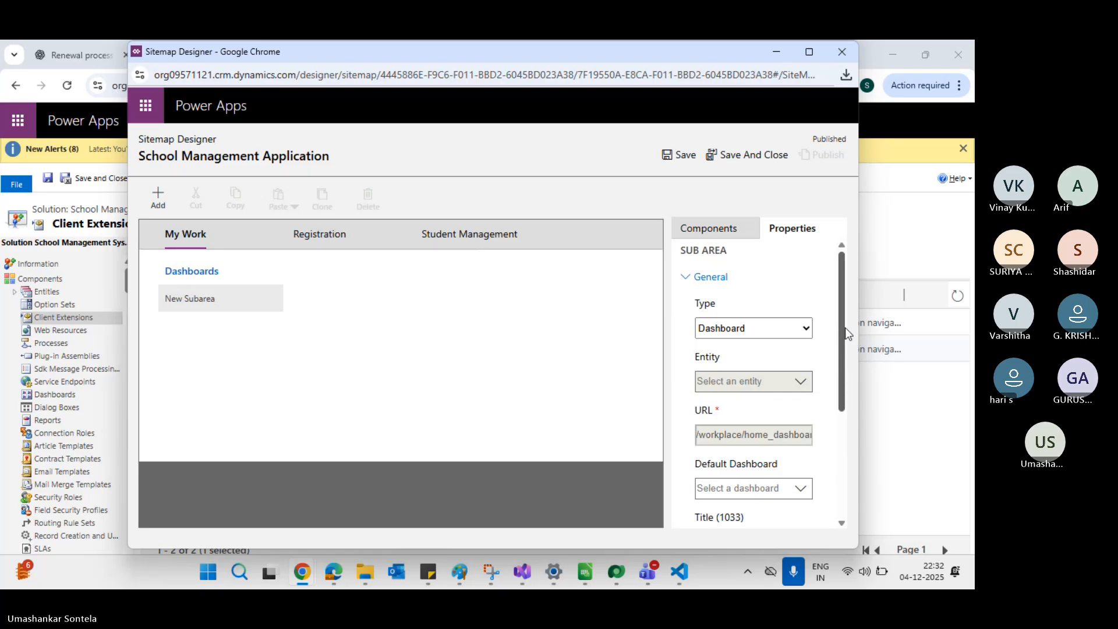
left_click_drag(844, 327, 836, 269)
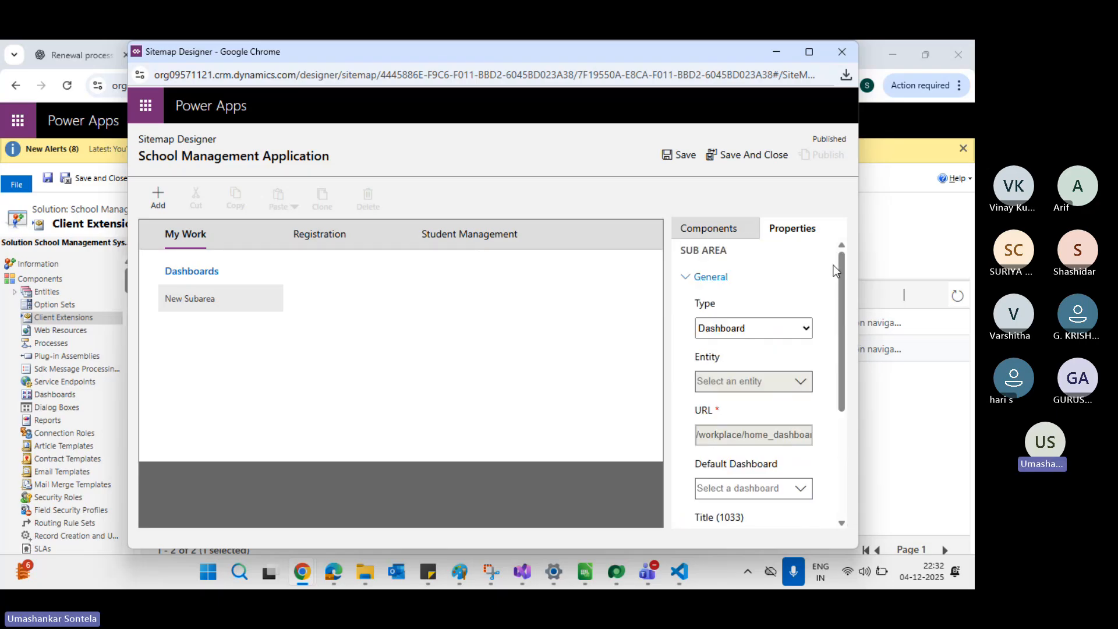
Step: Save and publish the School Management Application site map, closing the Sitemap Designer
left_click(682, 153)
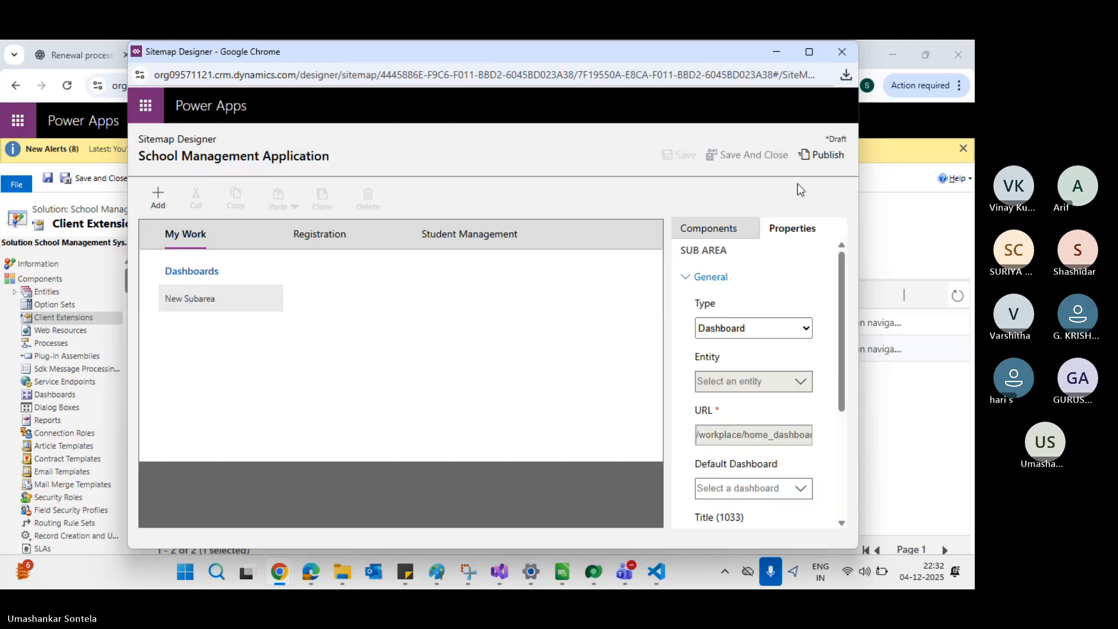
left_click(838, 157)
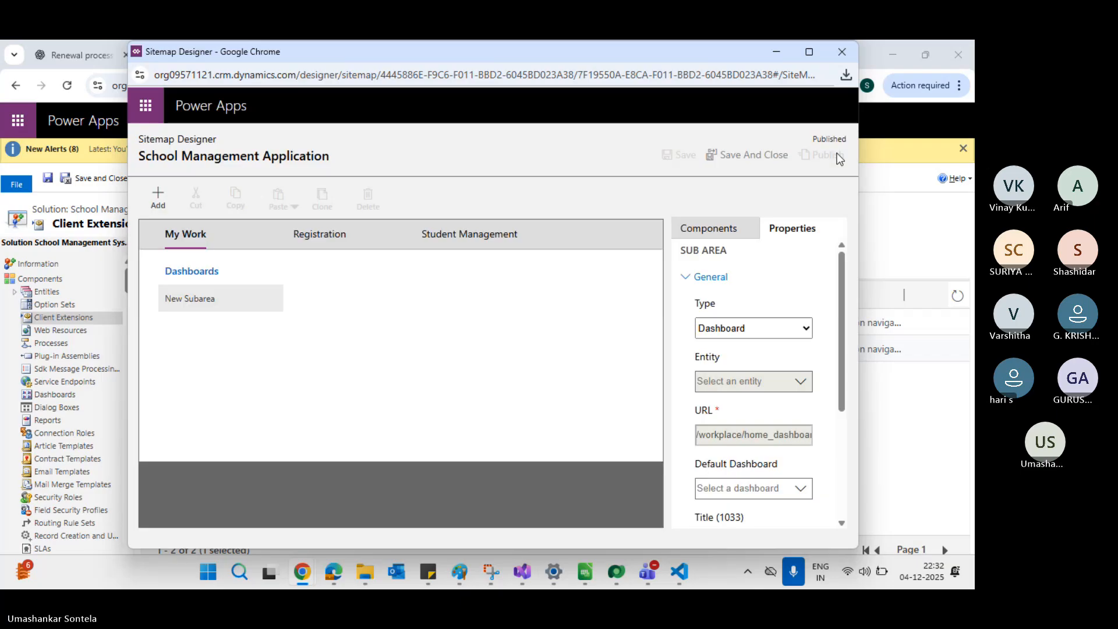
left_click(752, 155)
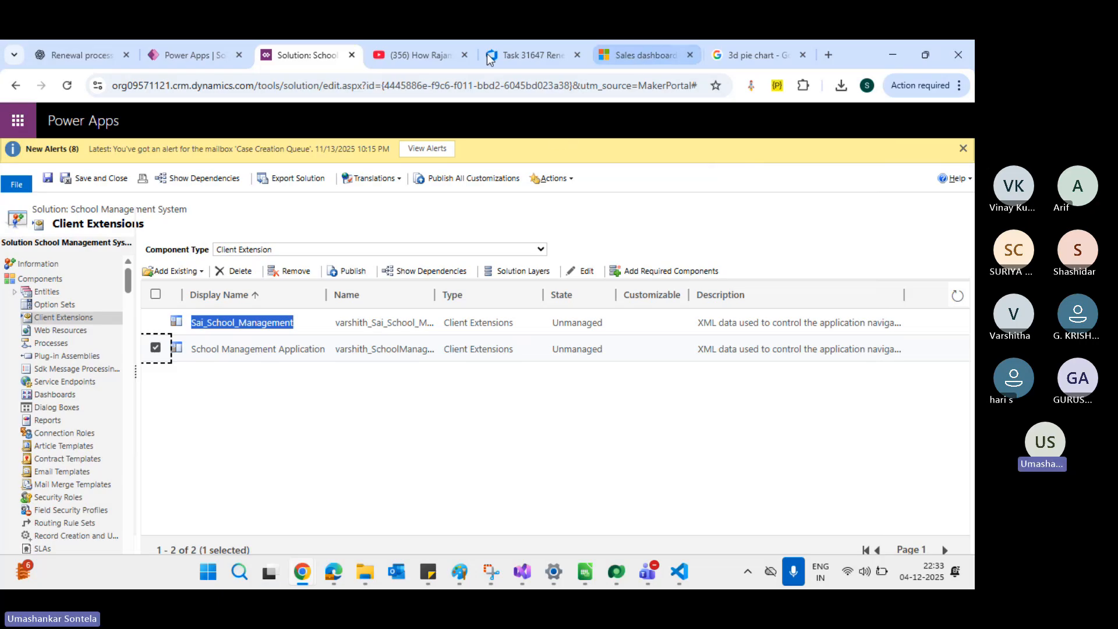
Step: Switch to the Sales dashboard page in Dynamics 365
left_click(223, 60)
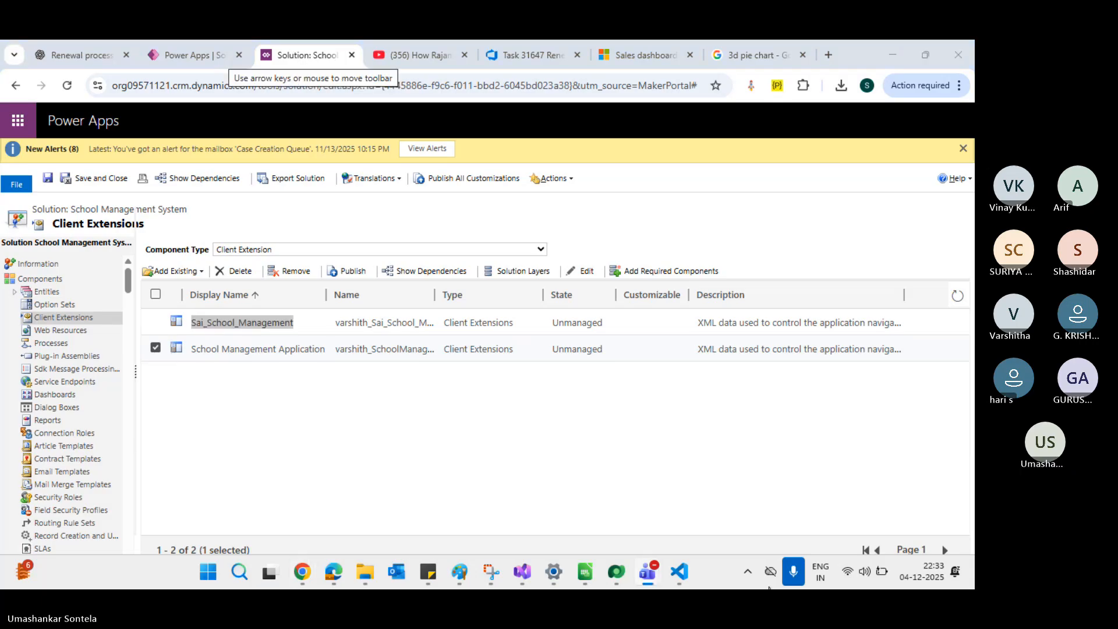
left_click(639, 52)
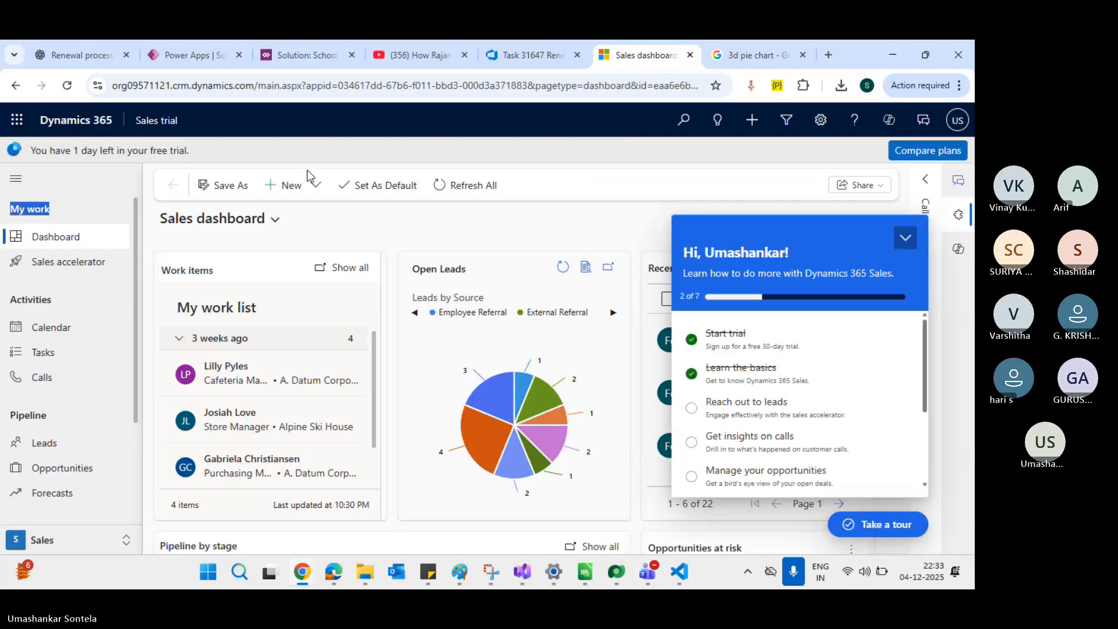
Step: Try to open the Sai_School_Management app from the published apps, then return to the Sales dashboard
left_click(155, 120)
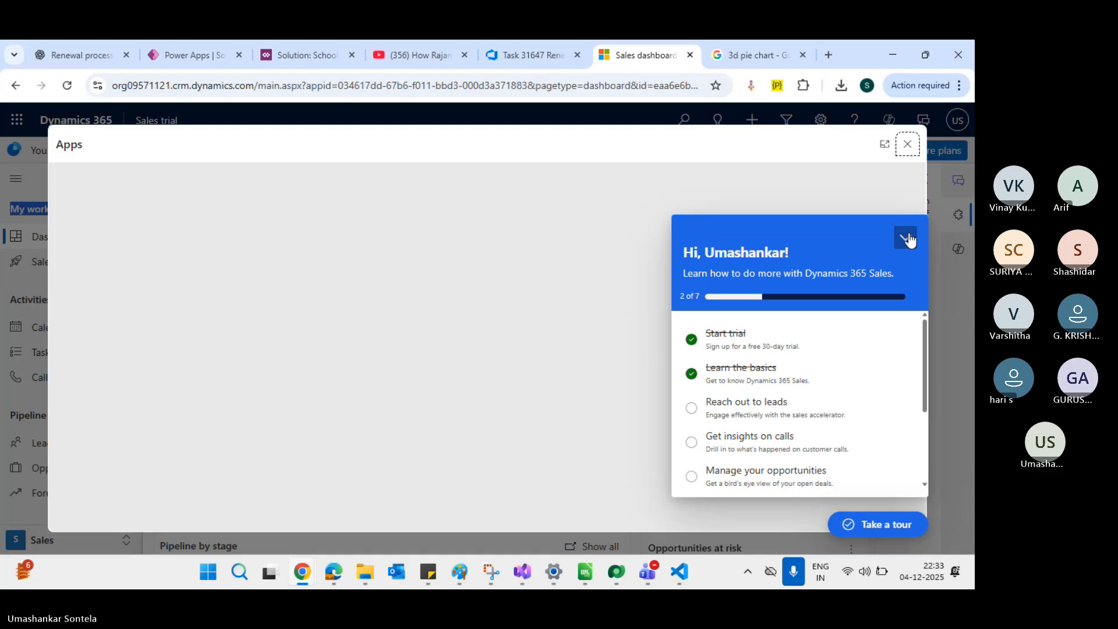
left_click(905, 237)
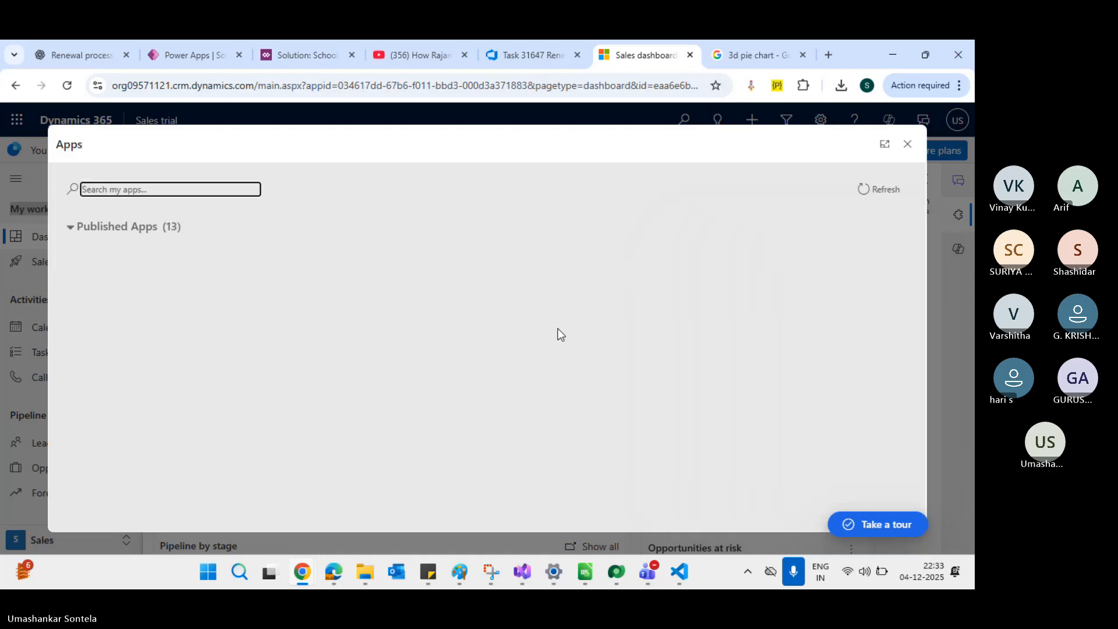
scroll(813, 412, "down", 1)
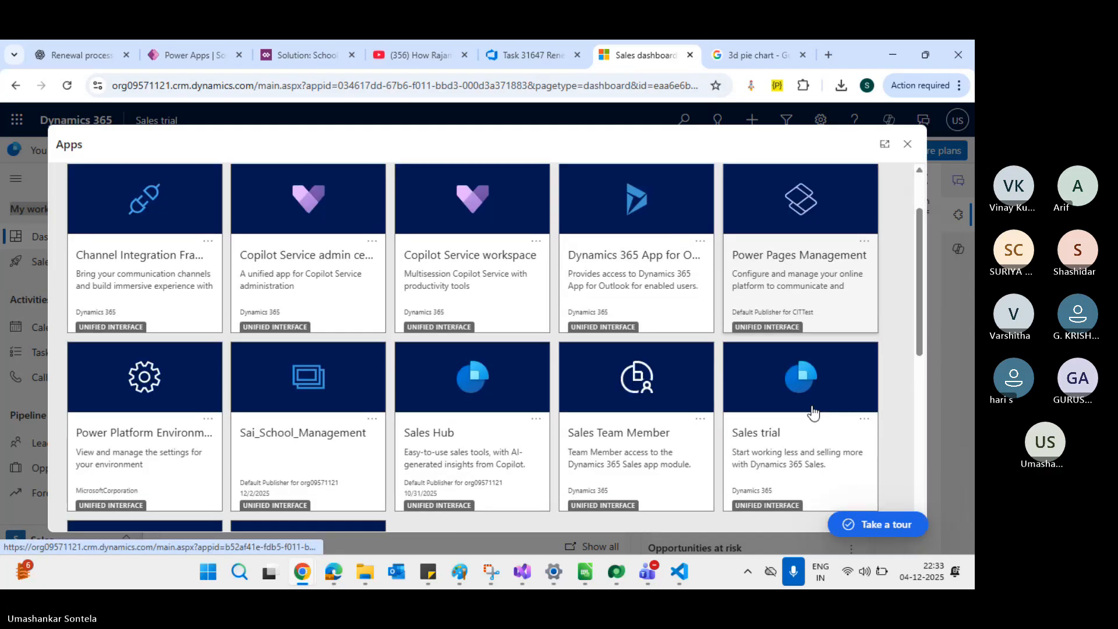
left_click(334, 416)
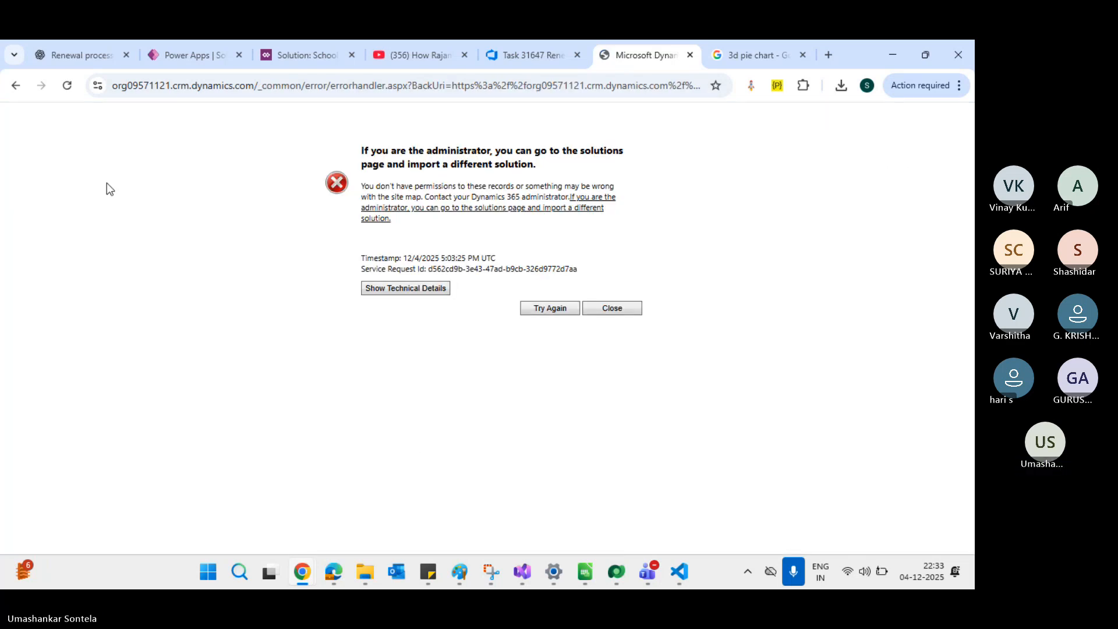
left_click(16, 85)
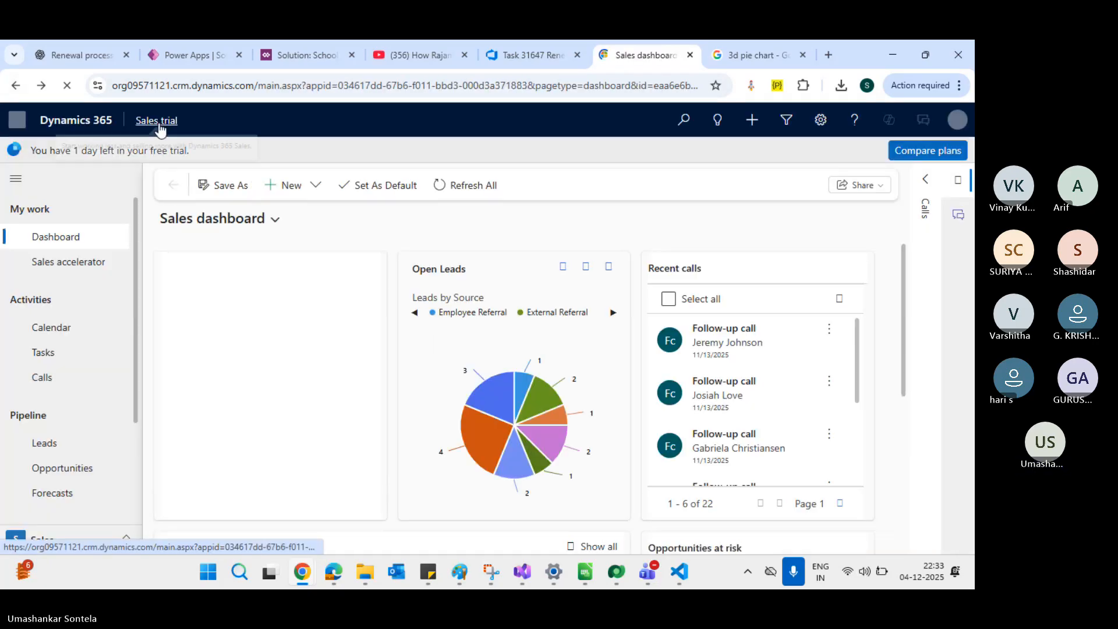
Step: Open the School Management Application from the list of published apps
left_click(158, 122)
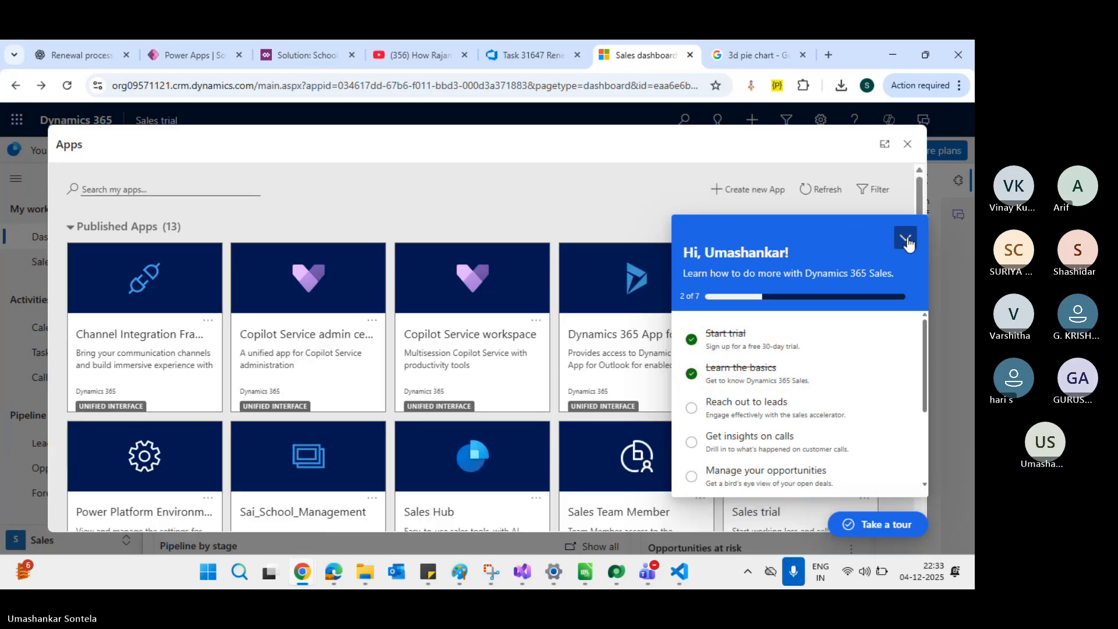
left_click(906, 235)
scroll(669, 376, "down", 5)
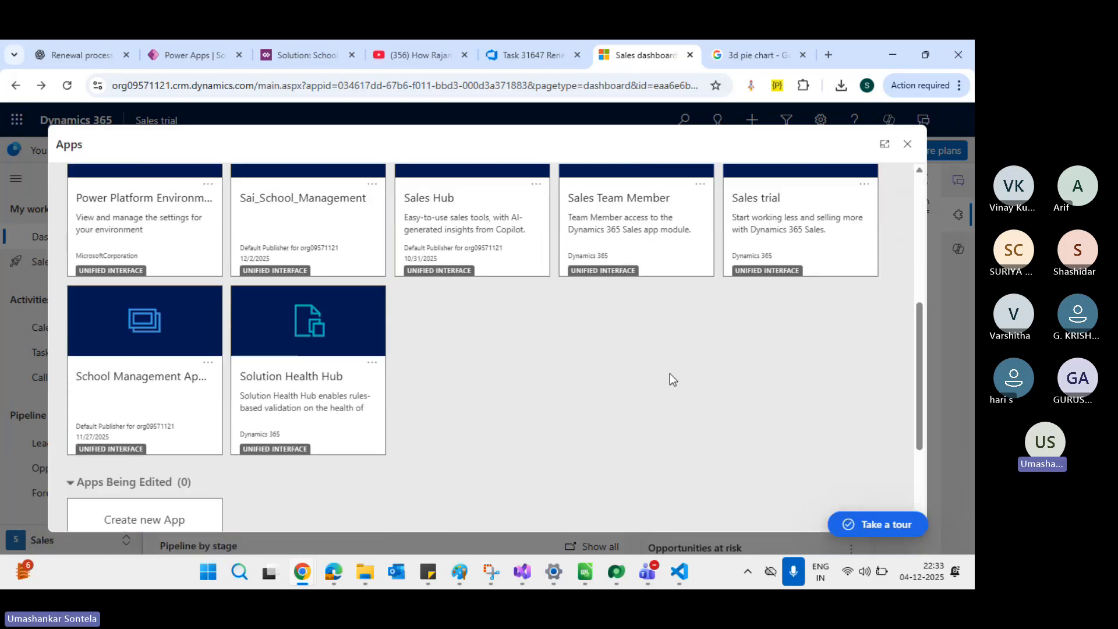
scroll(670, 376, "up", 1)
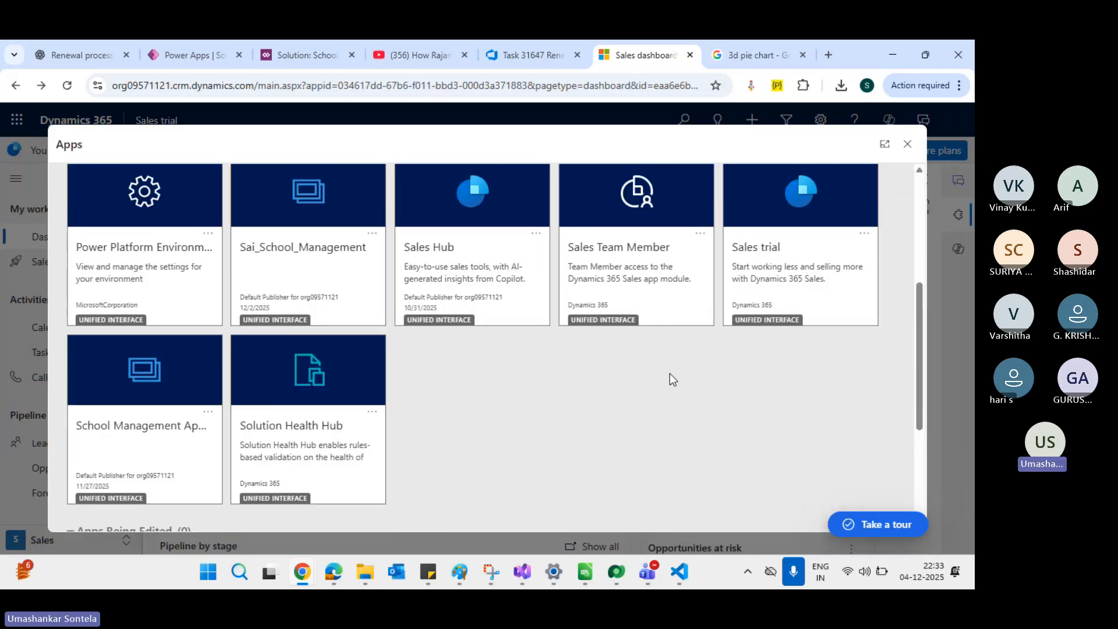
left_click(143, 437)
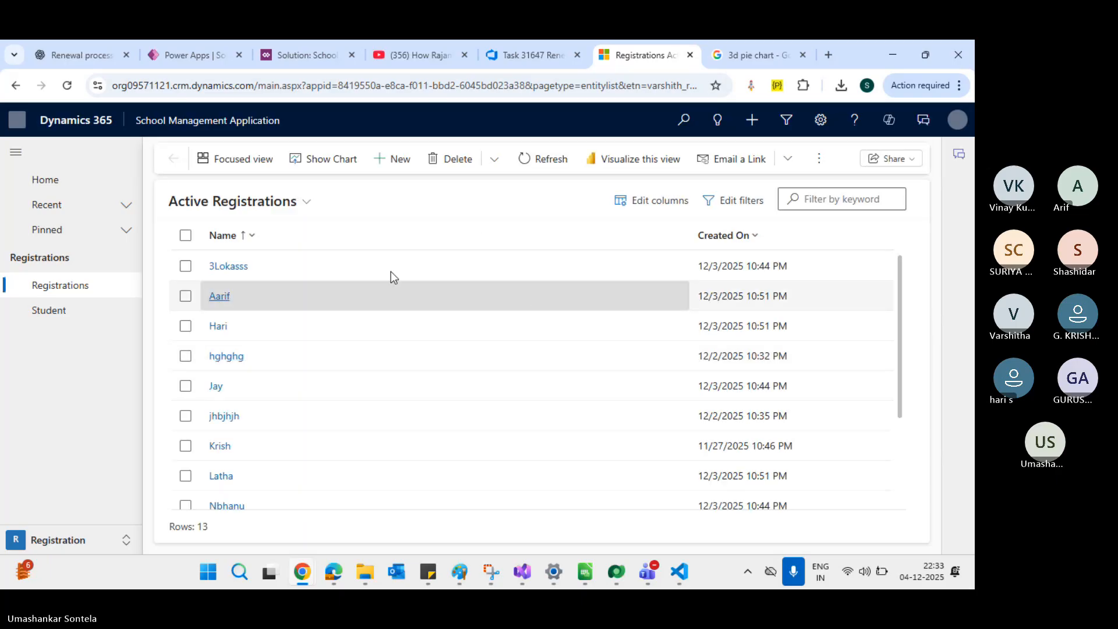
Step: Go to the app's home page, reload it and check the list of areas for My Work
left_click(55, 181)
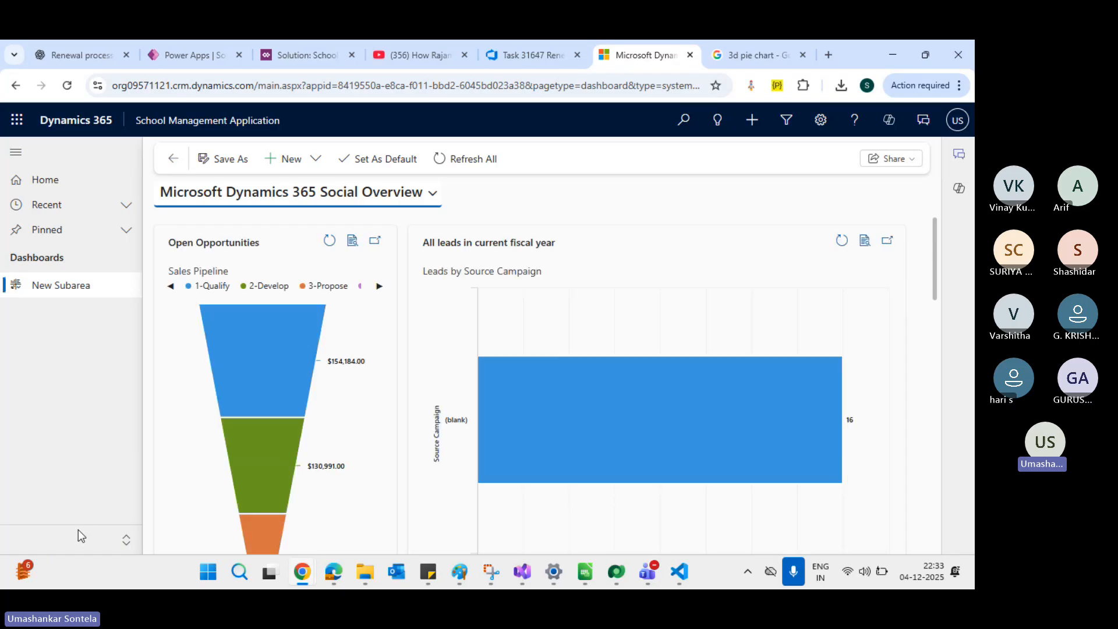
left_click(111, 545)
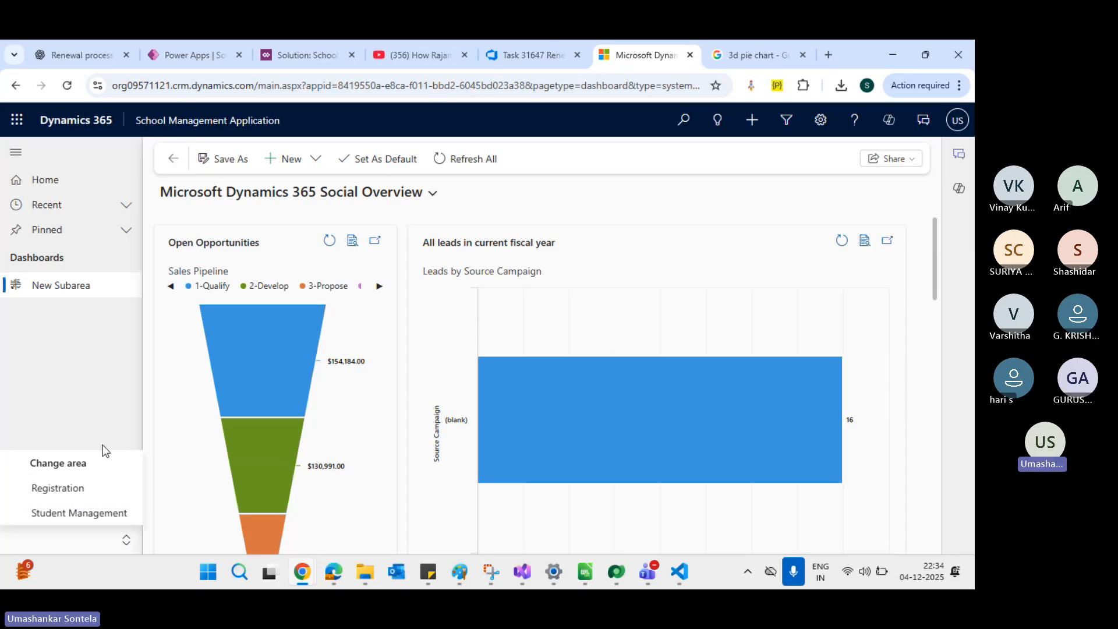
left_click(107, 414)
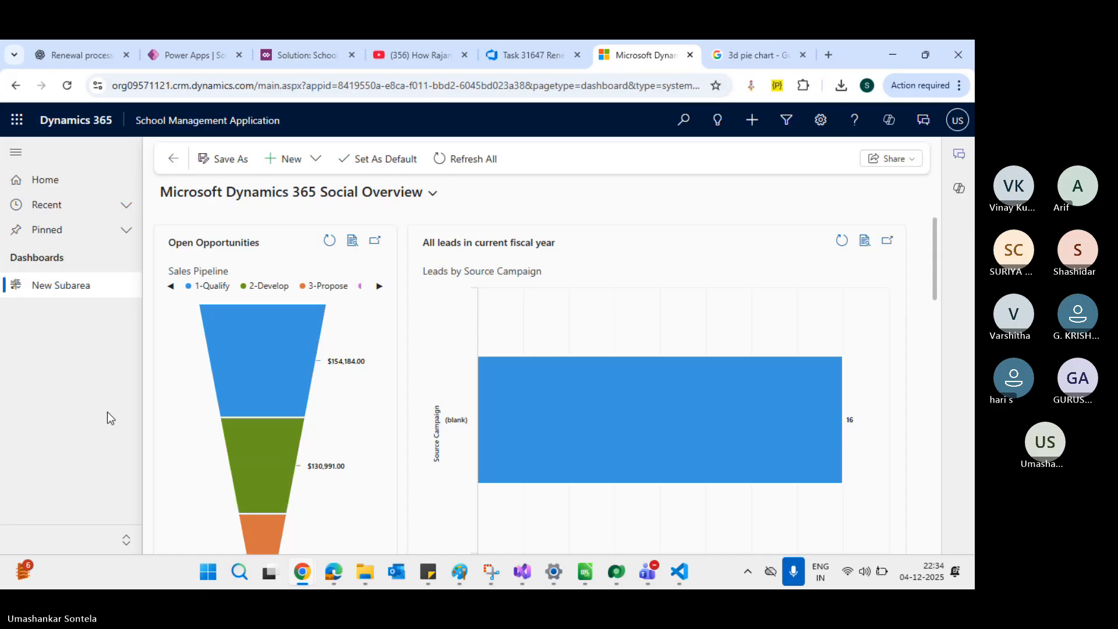
key("F5")
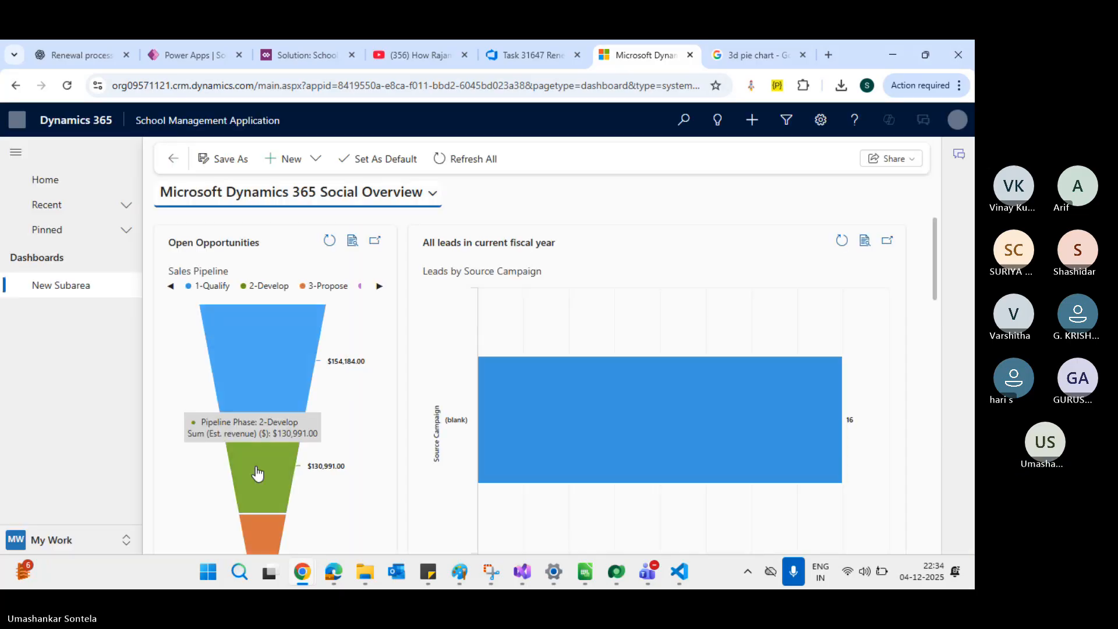
left_click(74, 540)
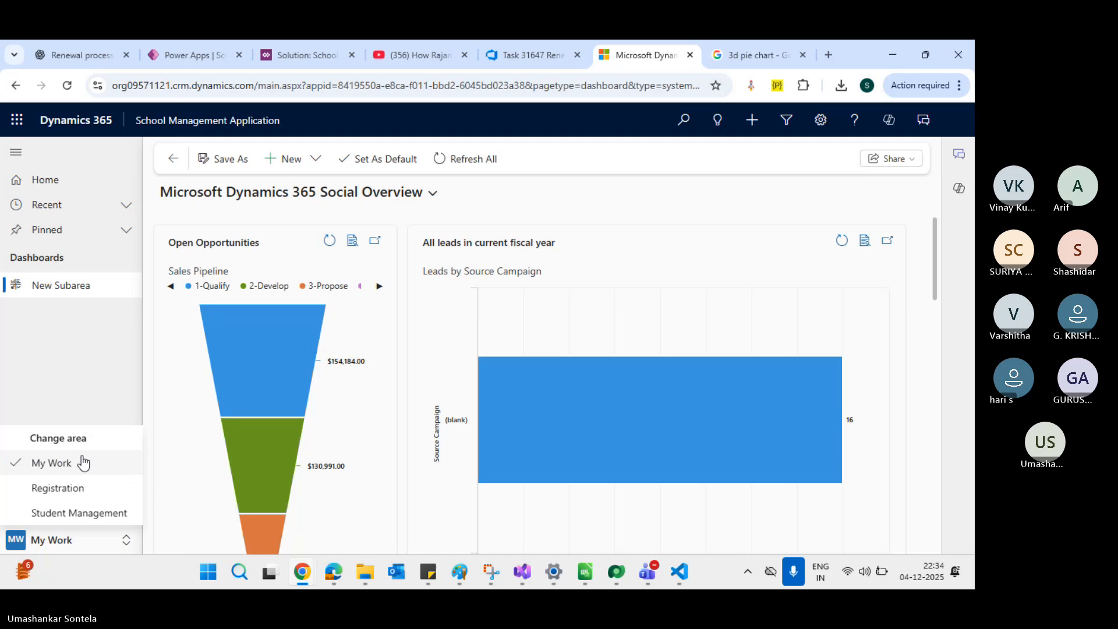
left_click(82, 390)
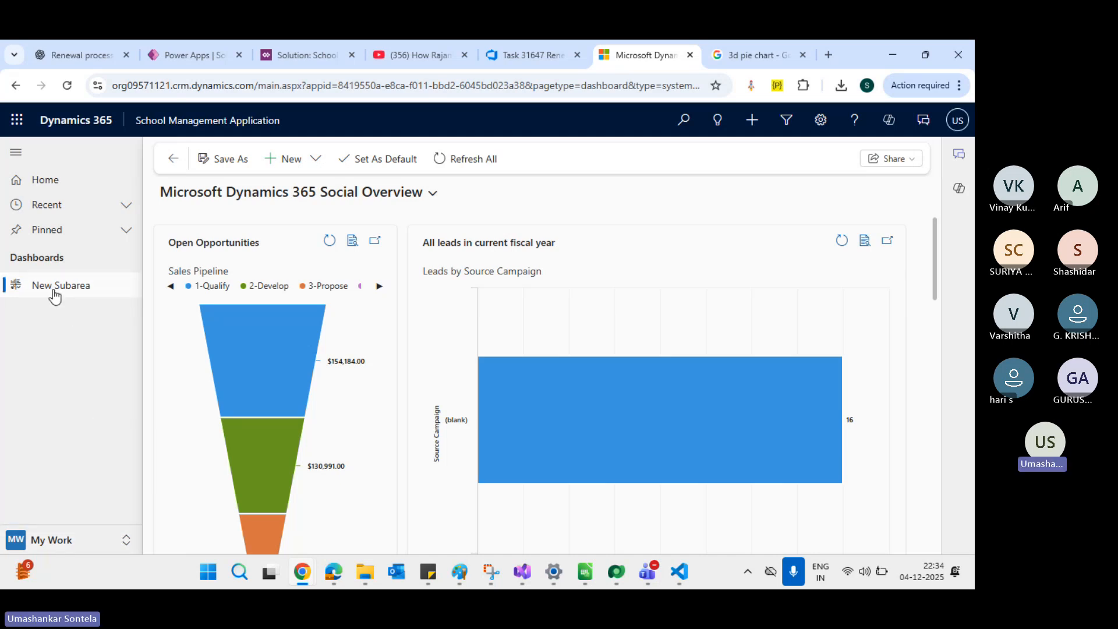
Step: Open the subarea under Dashboards and start a new Dynamics 365 dashboard
left_click(61, 292)
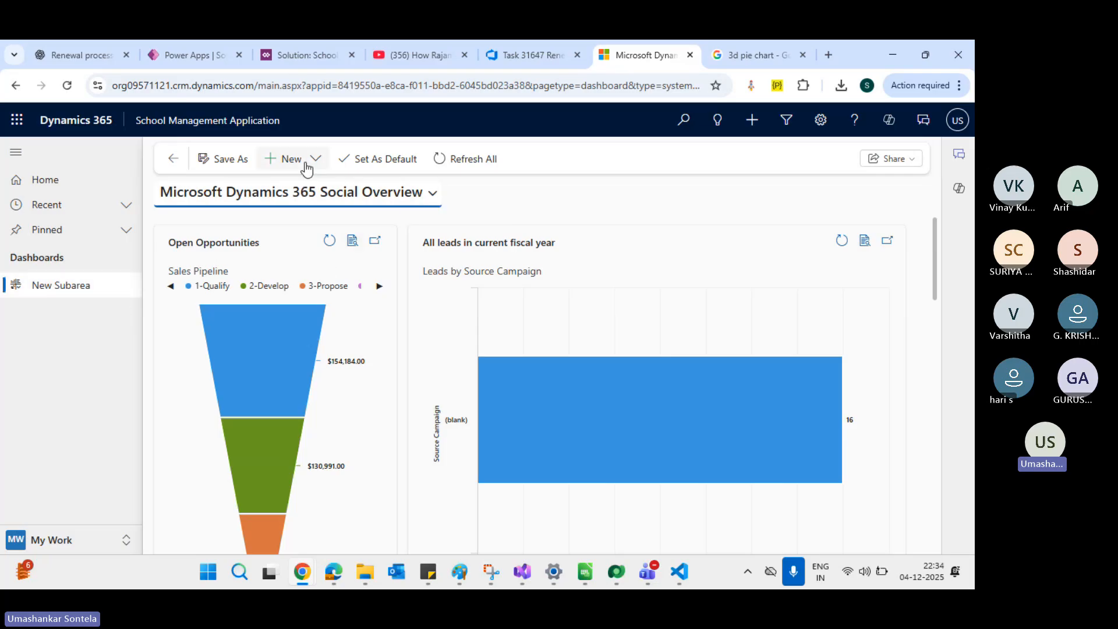
left_click(289, 159)
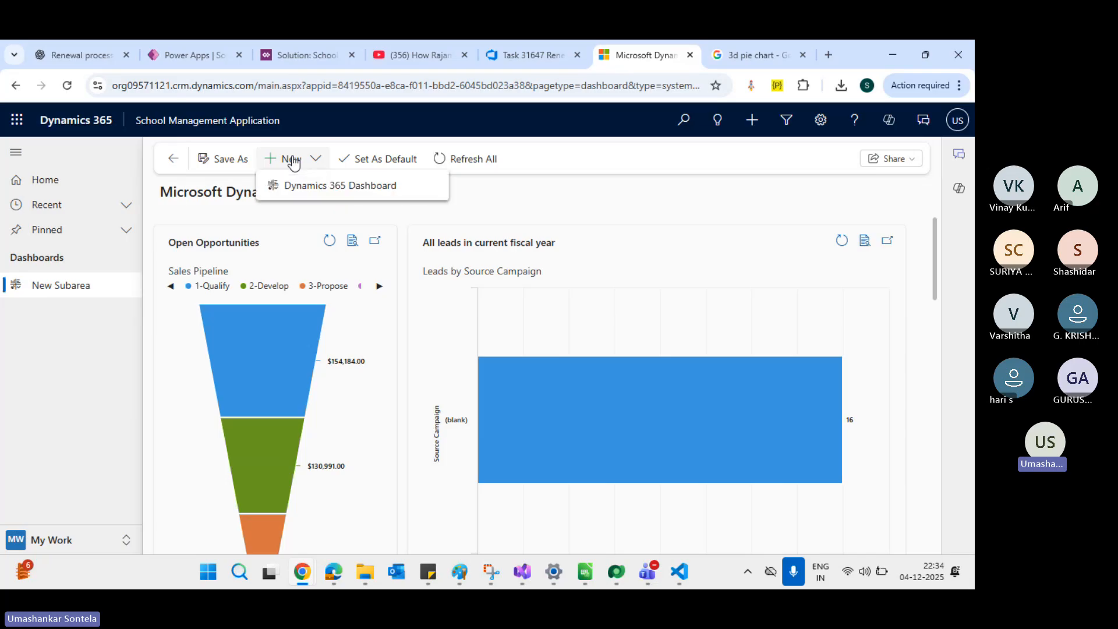
left_click(327, 187)
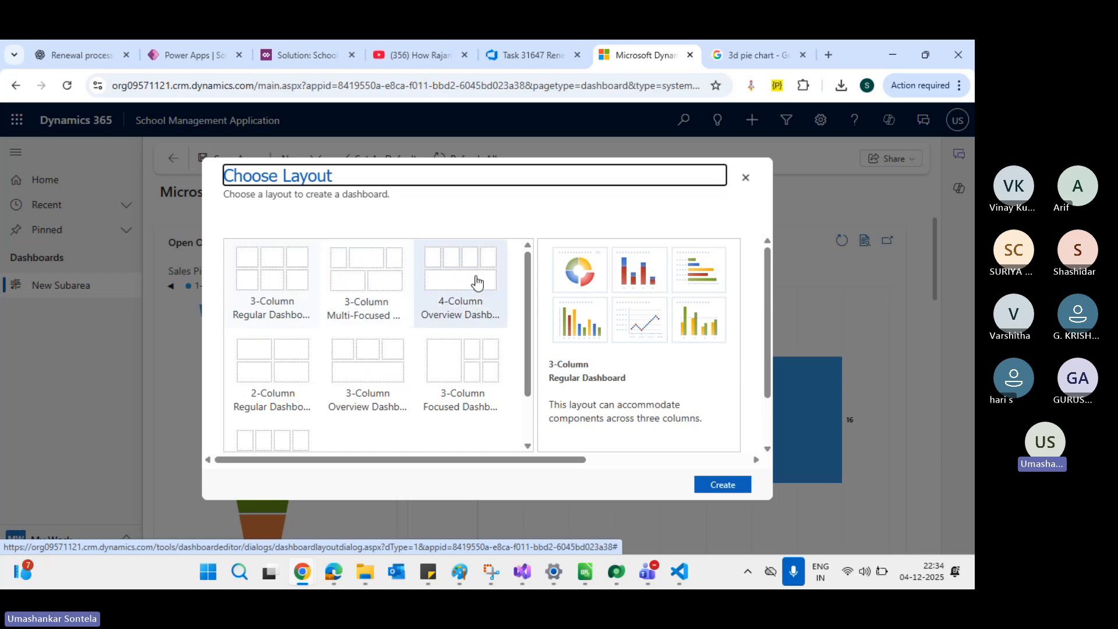
Step: Review the available dashboard layouts and select the 3-Column Regular Dashboard layout
scroll(481, 337, "down", 2)
scroll(481, 337, "up", 2)
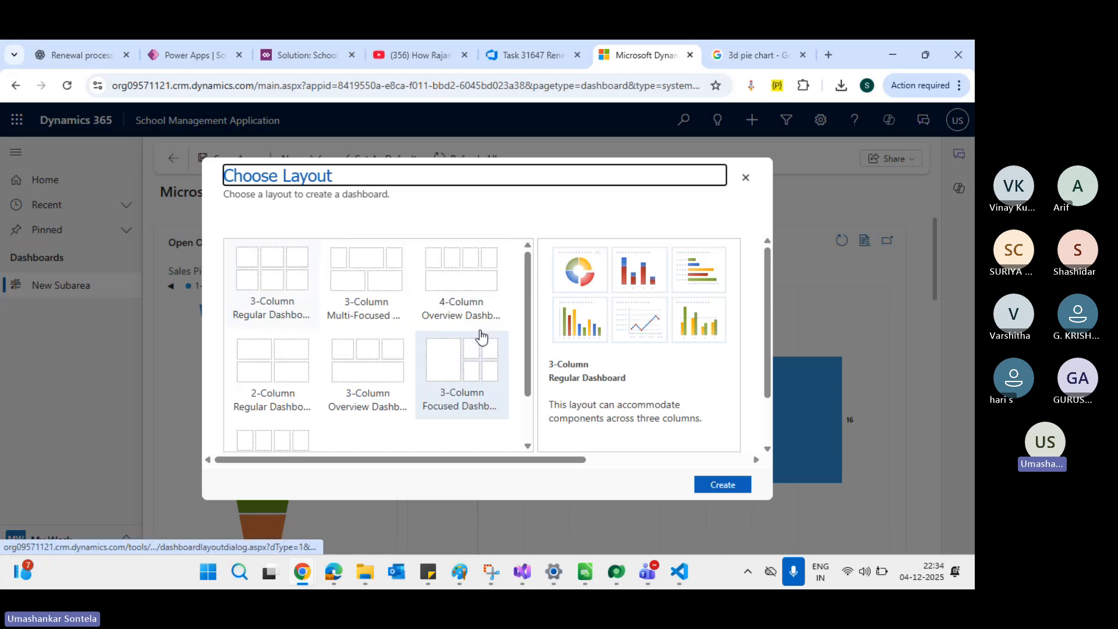
scroll(524, 361, "down", 1)
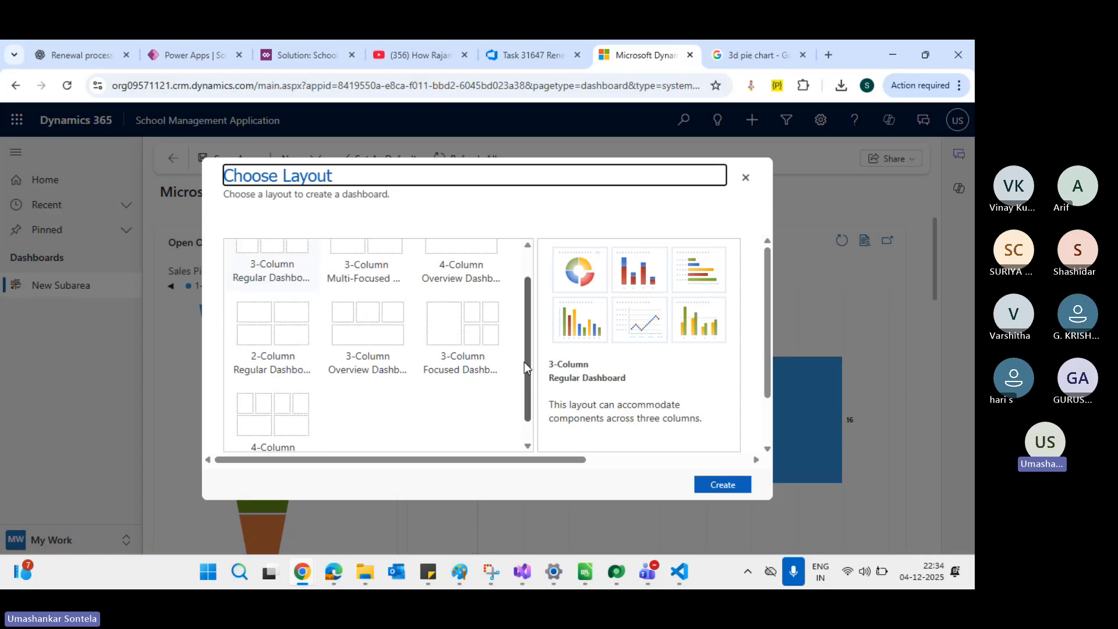
scroll(523, 362, "up", 1)
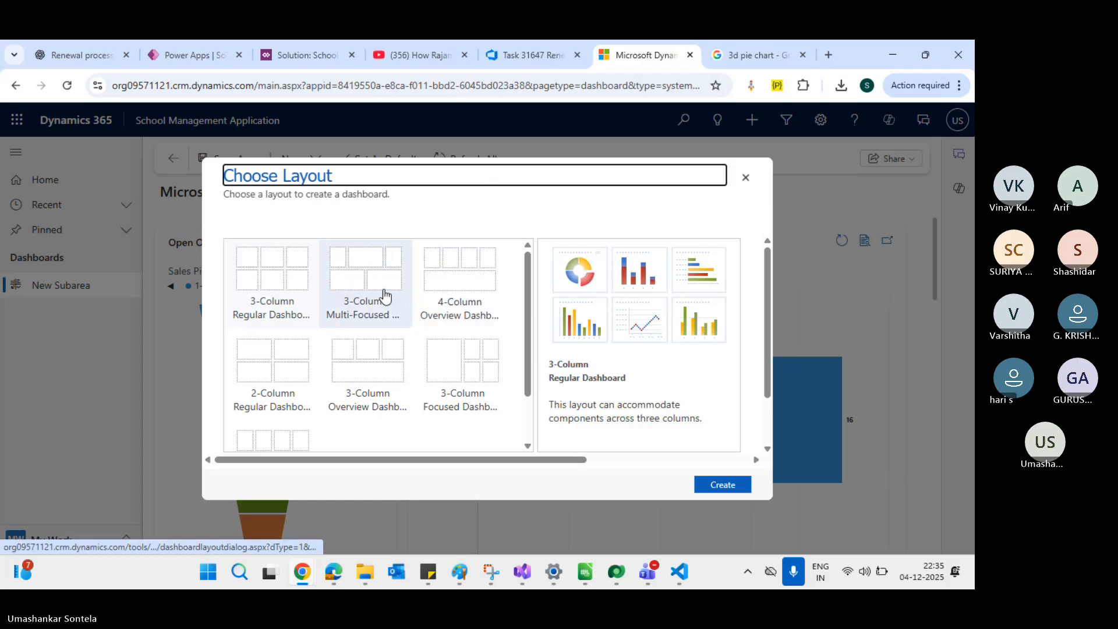
left_click(271, 272)
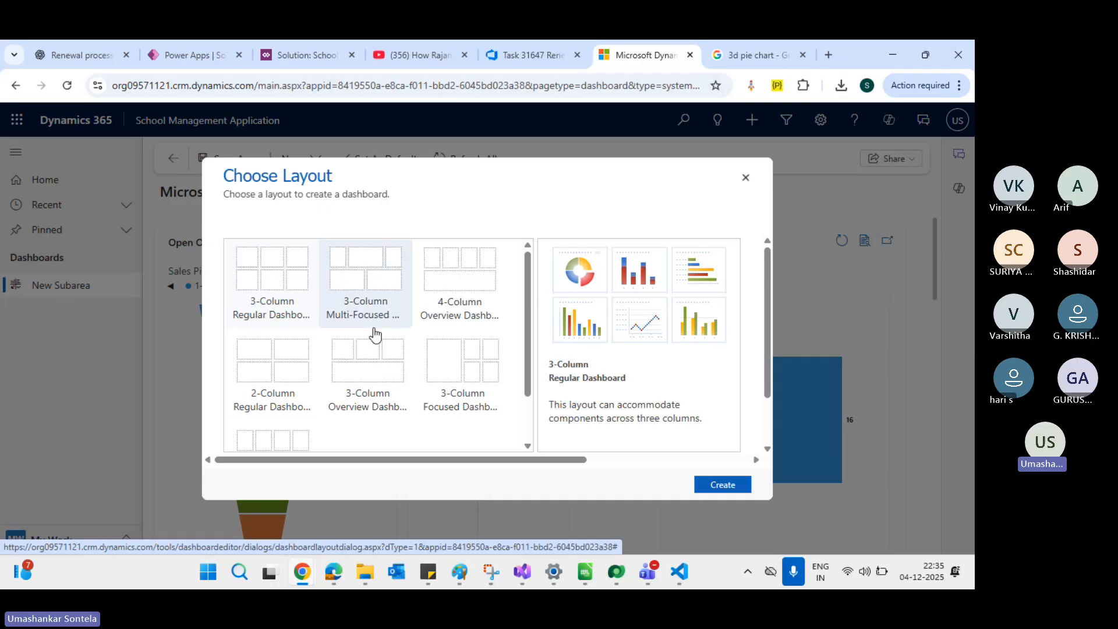
Step: Create the new dashboard from the 2-Column Regular Dashboard layout
left_click(270, 374)
left_click(716, 484)
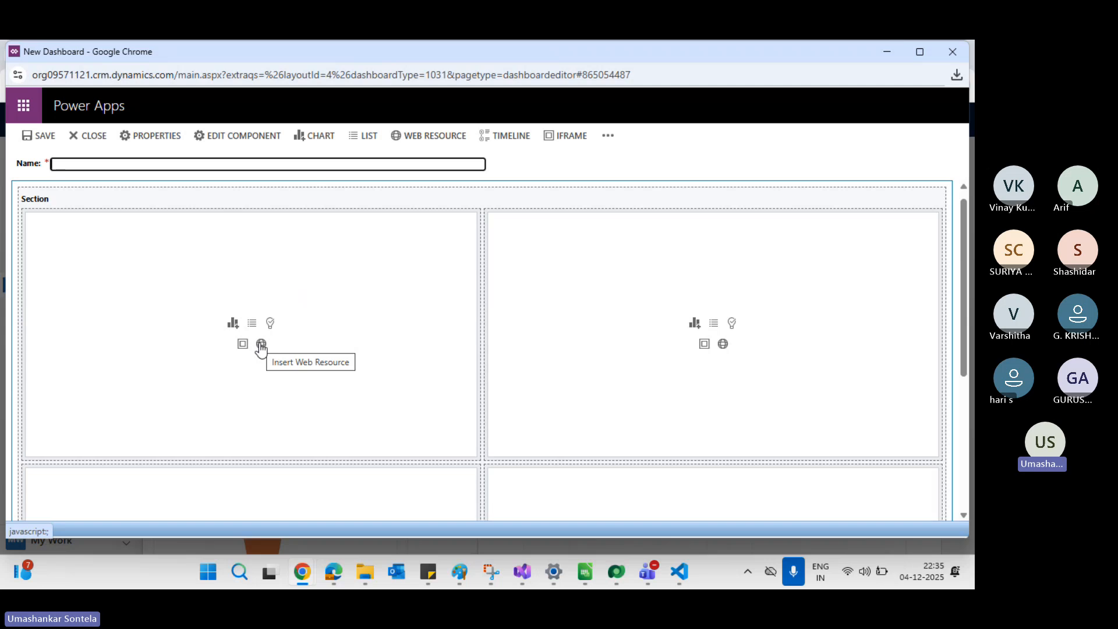
Step: Start a chart component in the first dashboard cell using the Account record type and the All Accounts view
left_click(233, 324)
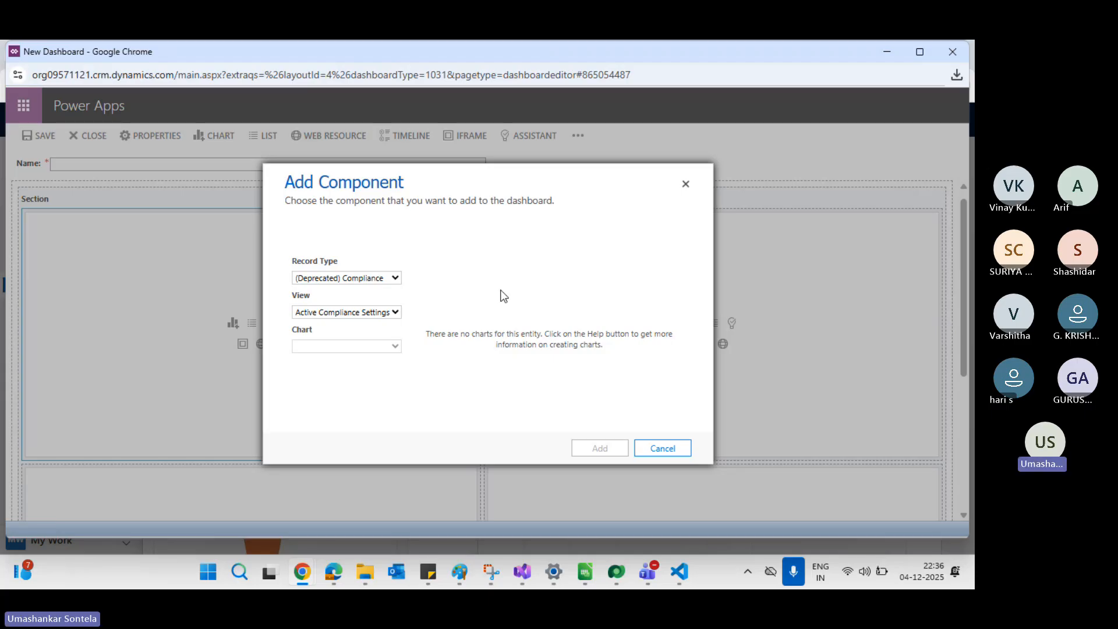
left_click(381, 278)
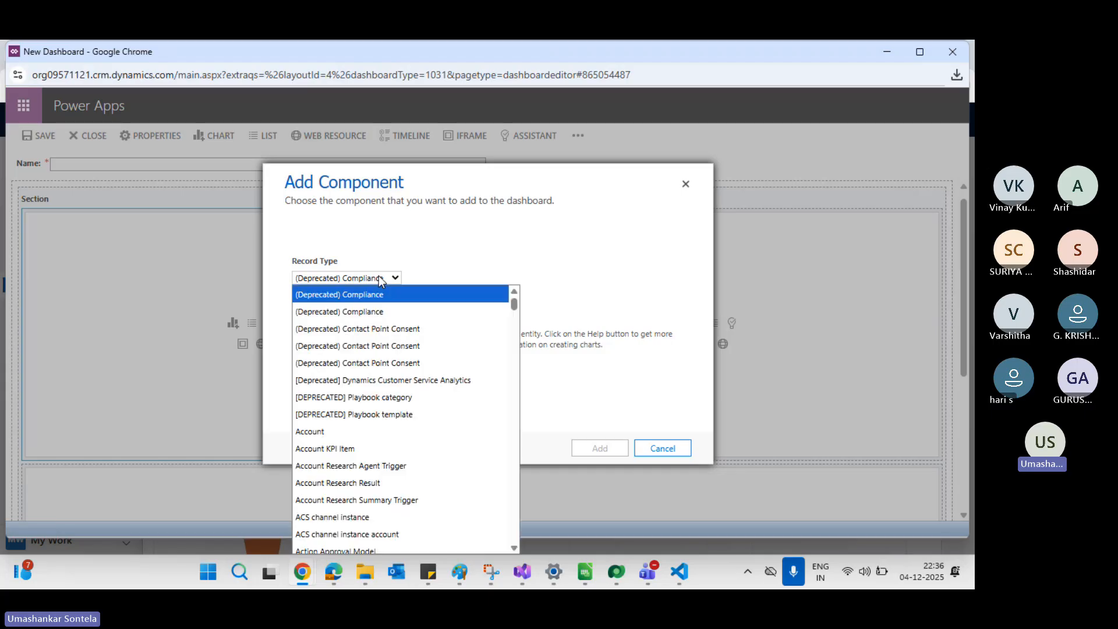
left_click(345, 431)
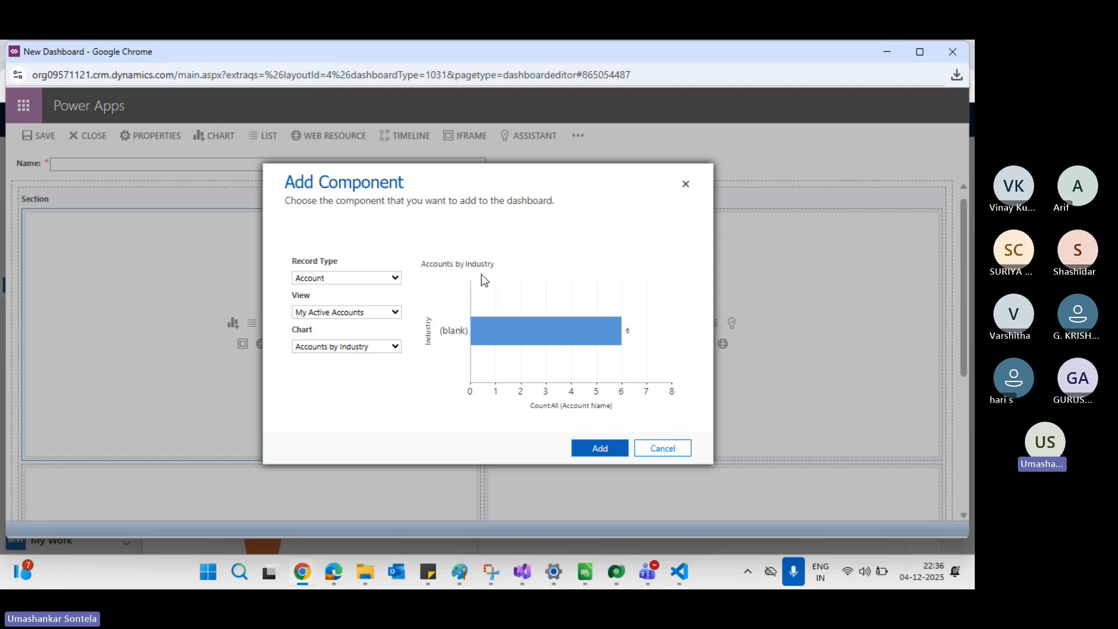
left_click(373, 314)
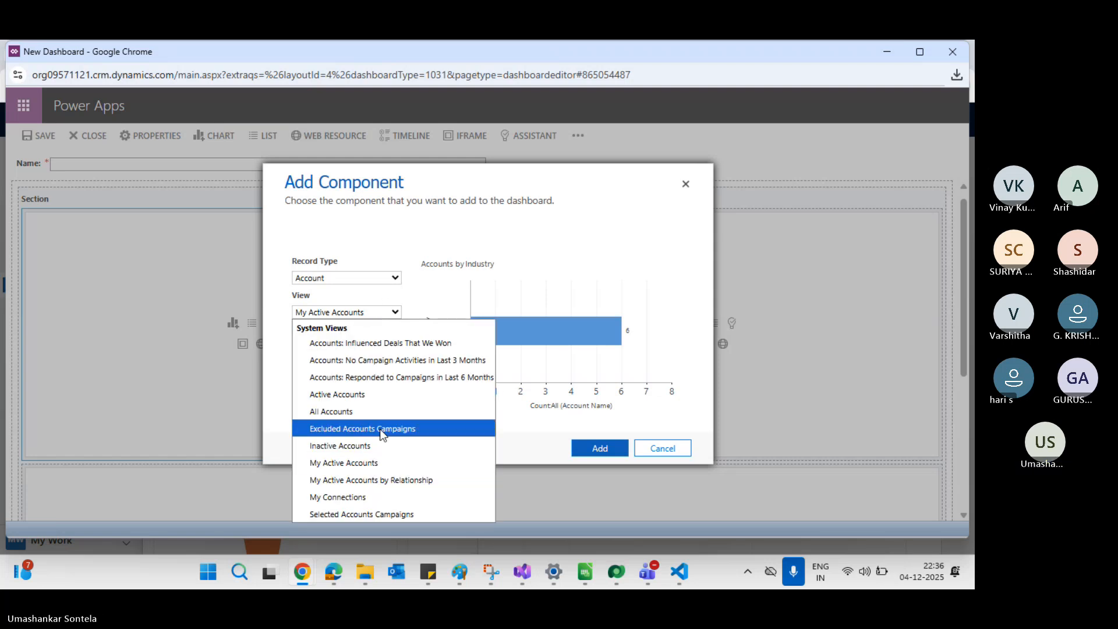
left_click(382, 411)
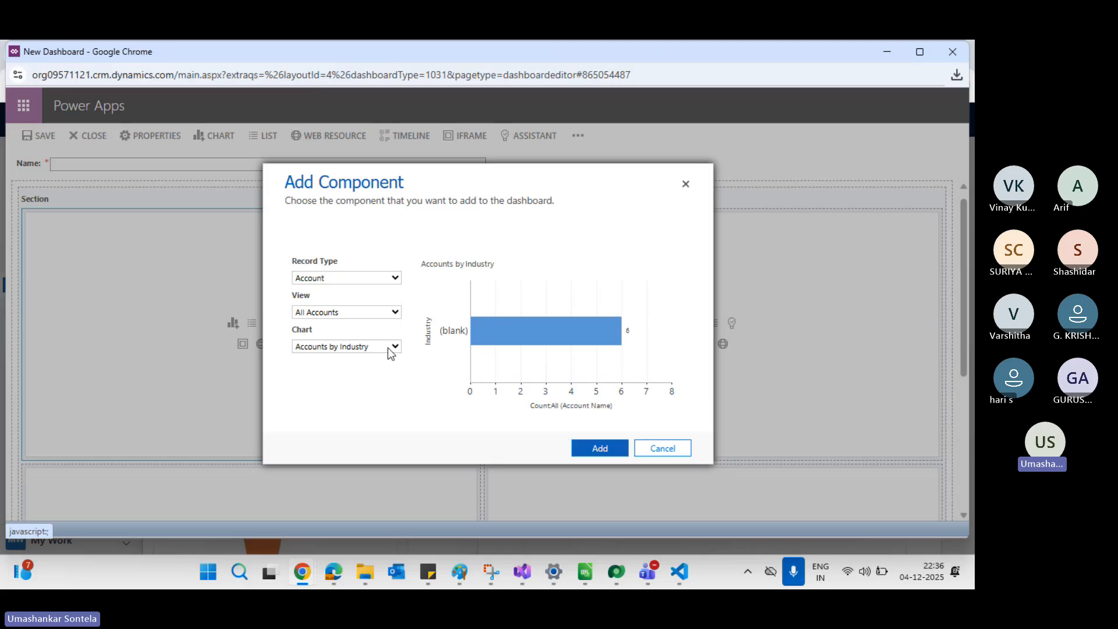
Step: Preview the Accounts by Owner, Accounts By Territories and New Accounts By Month charts for the All Accounts view
left_click(348, 347)
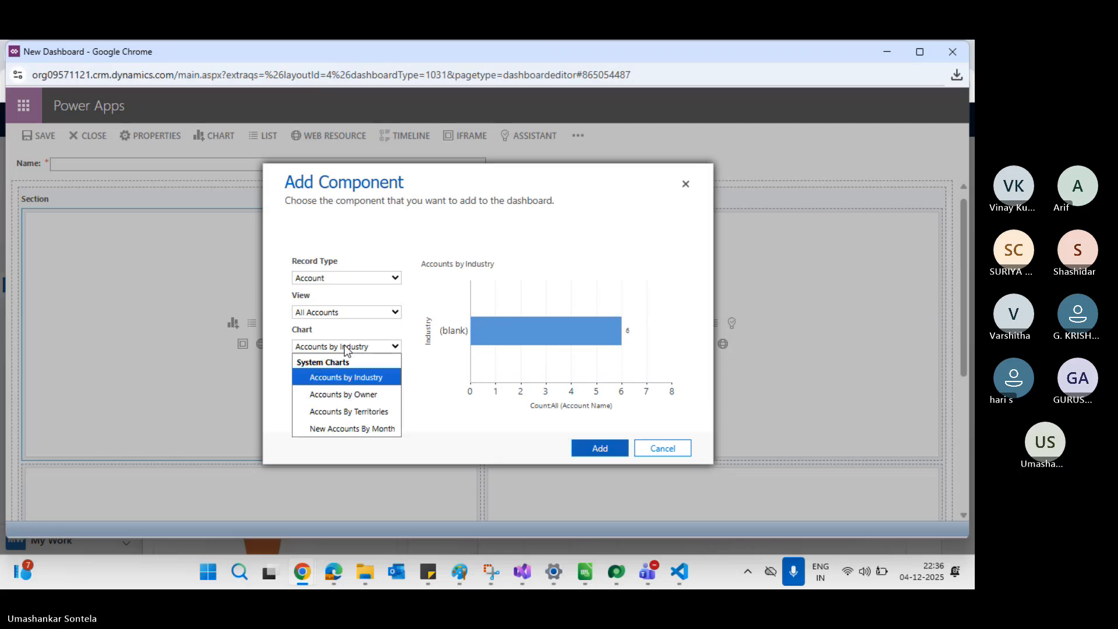
left_click(348, 395)
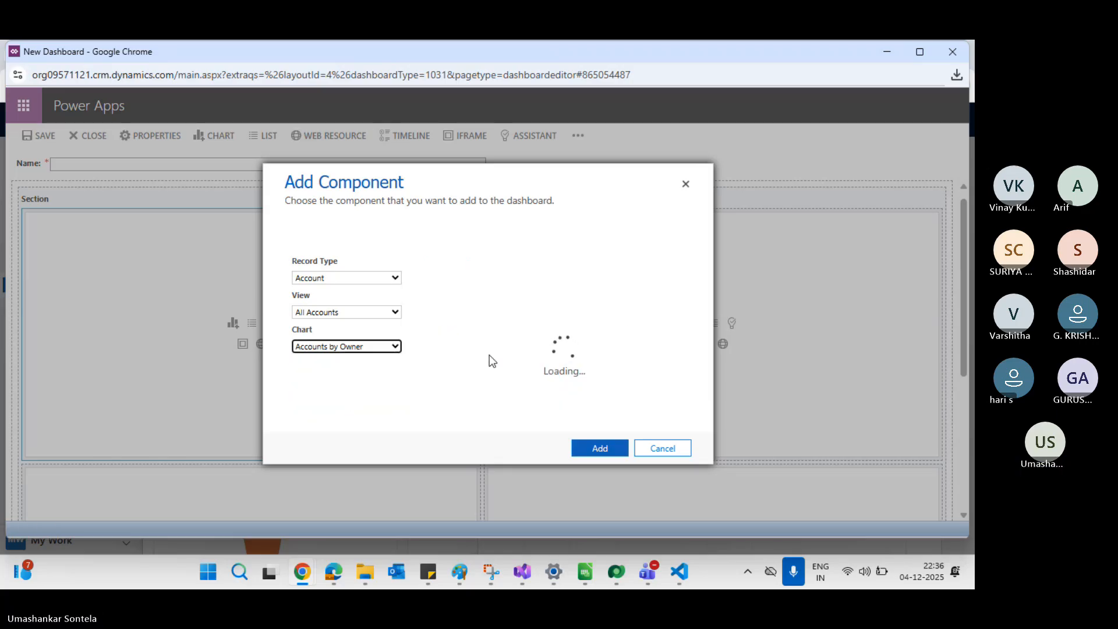
left_click(337, 348)
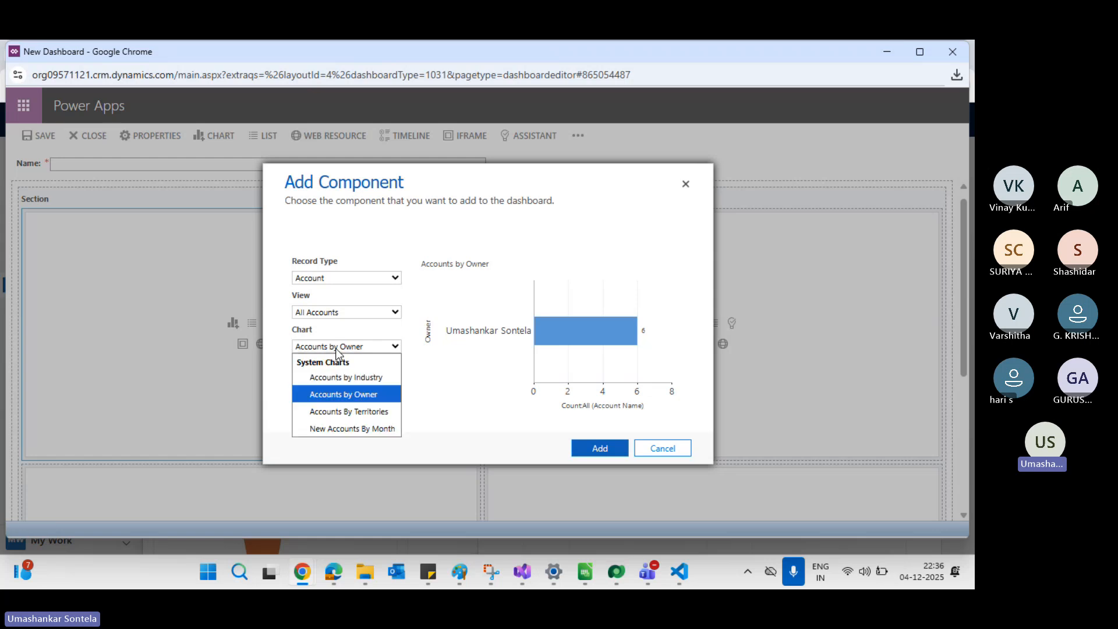
left_click(349, 417)
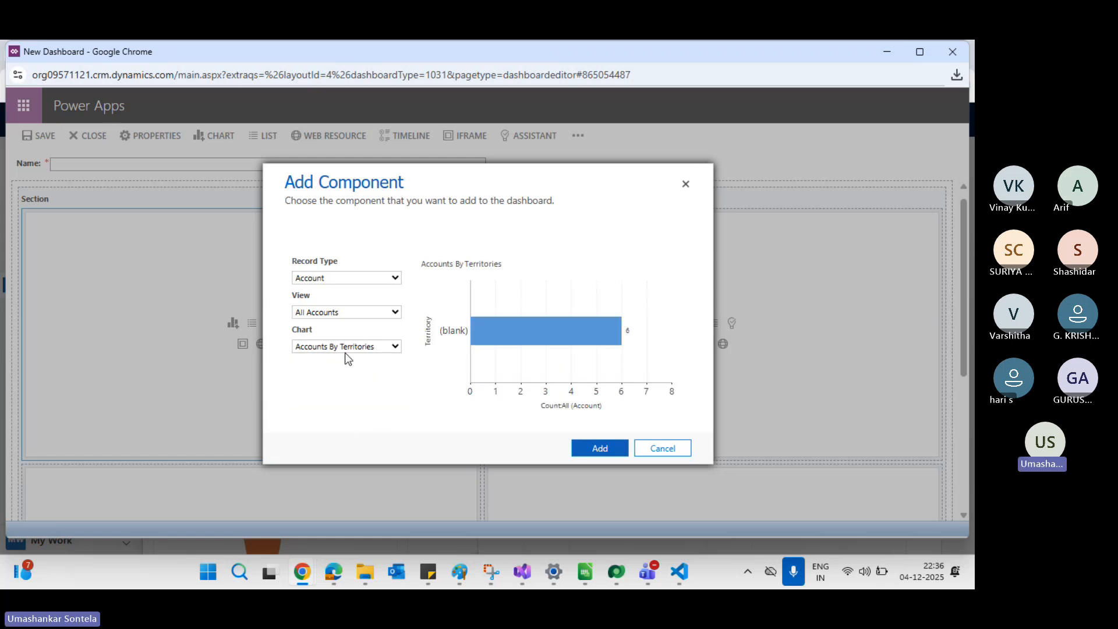
left_click(346, 353)
left_click(357, 426)
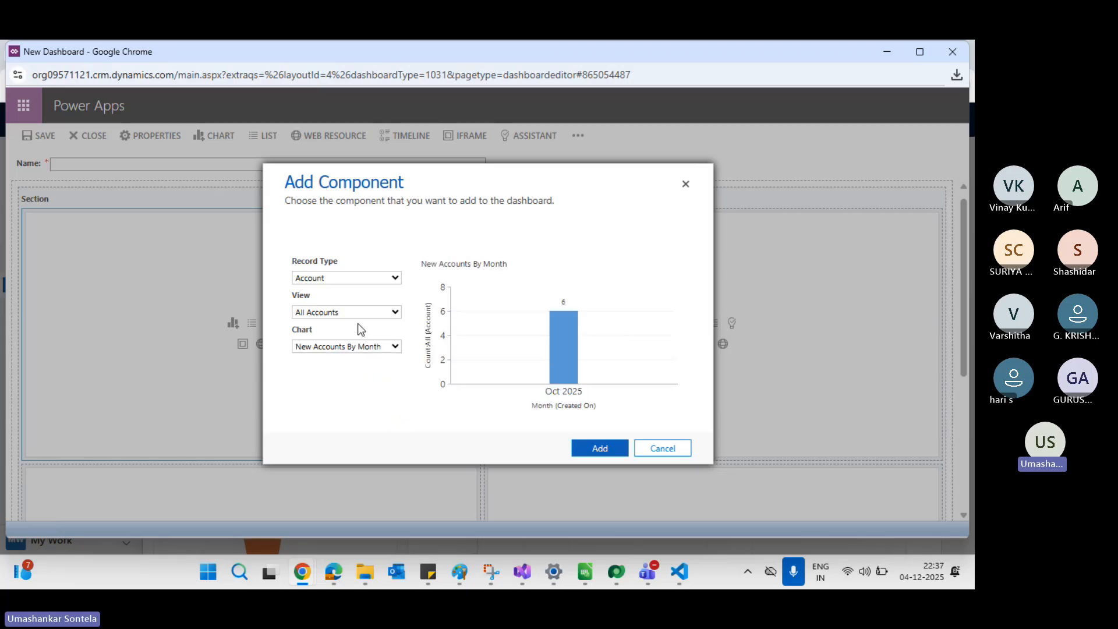
Step: Switch the view to Active Accounts and preview the Accounts by Industry and Accounts by Owner charts
left_click(347, 312)
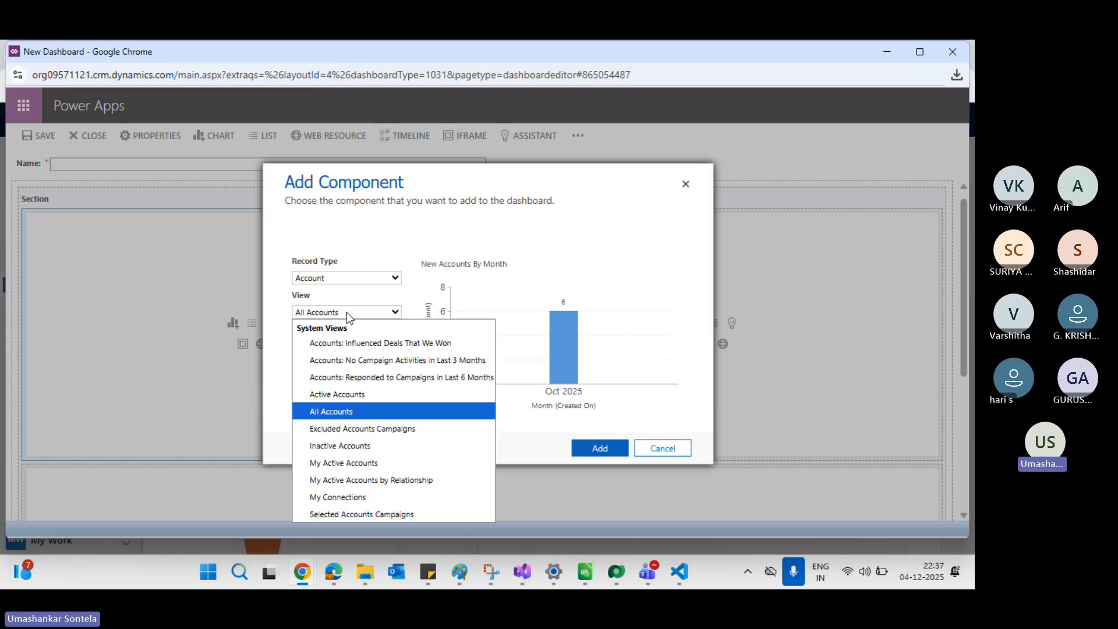
left_click(360, 395)
left_click(347, 349)
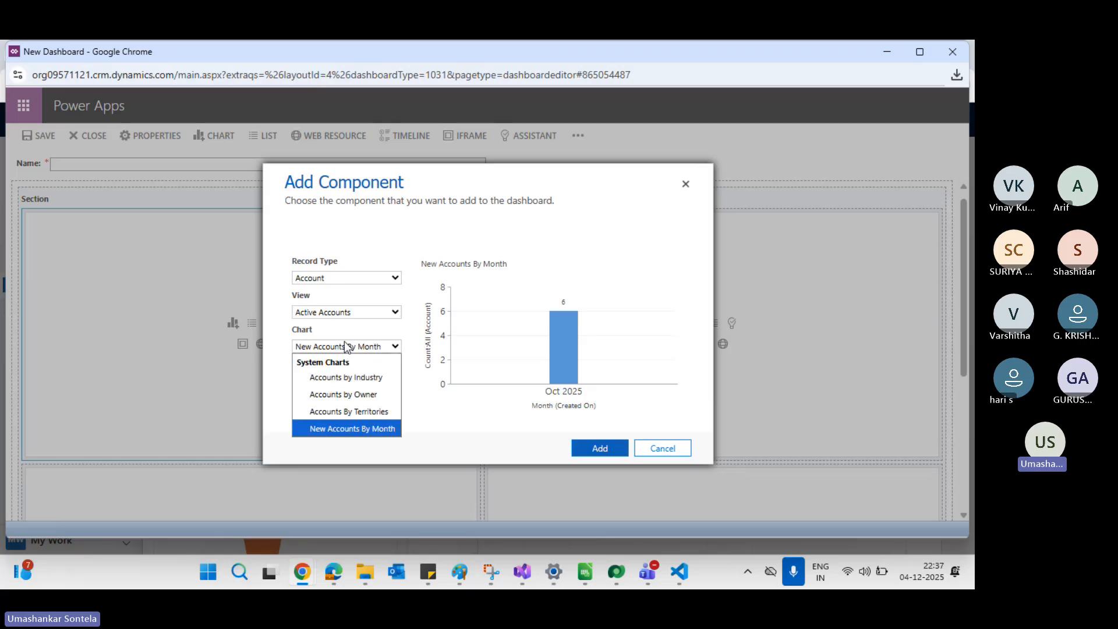
left_click(347, 375)
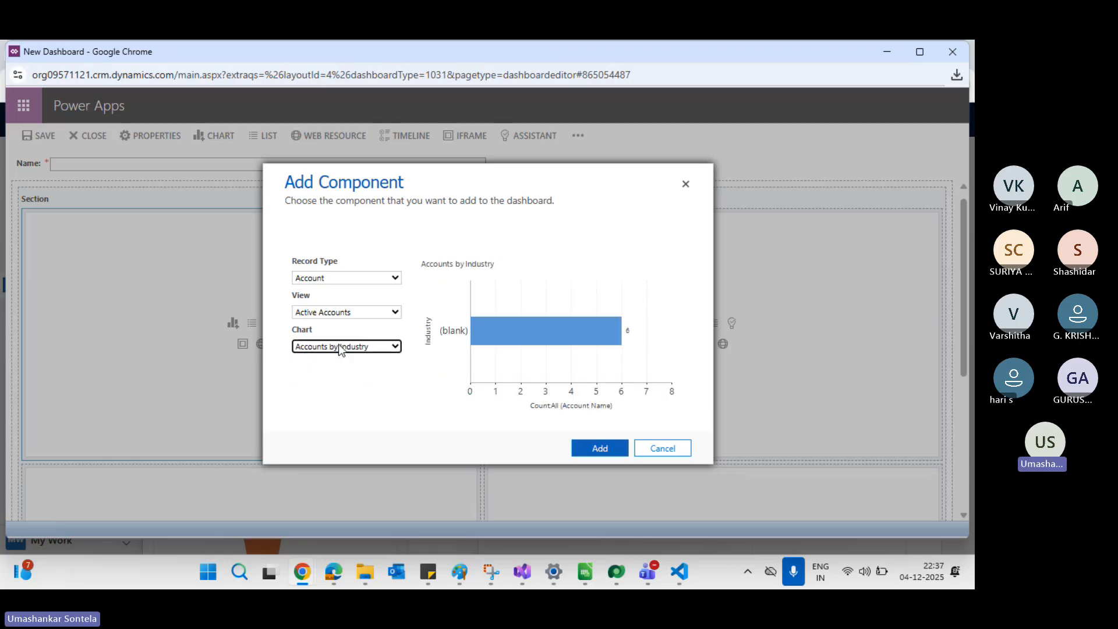
left_click(337, 346)
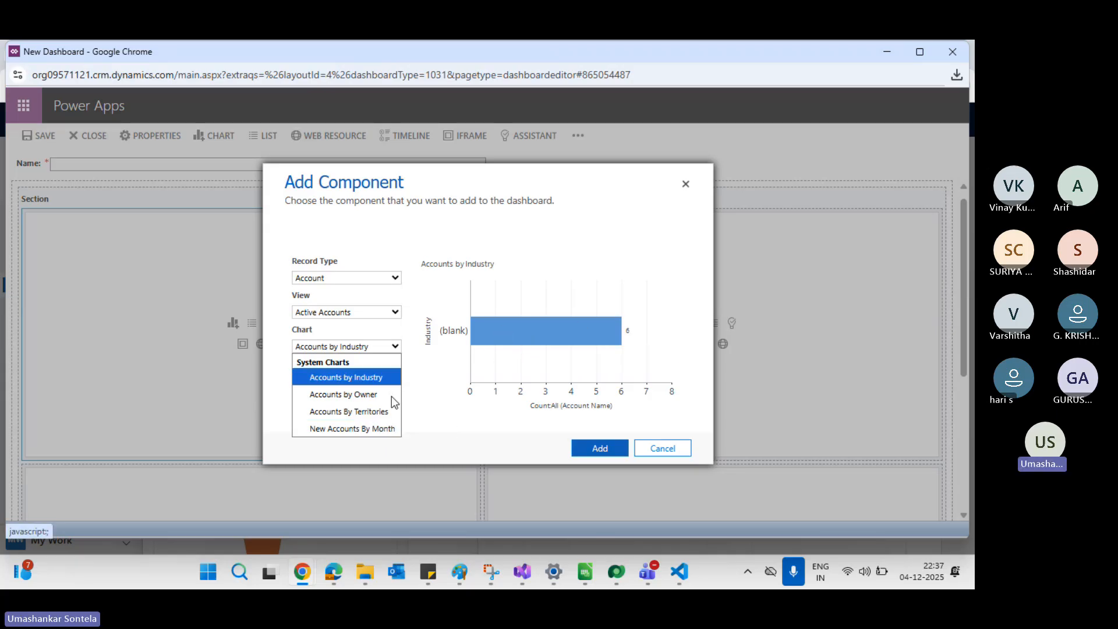
left_click(350, 394)
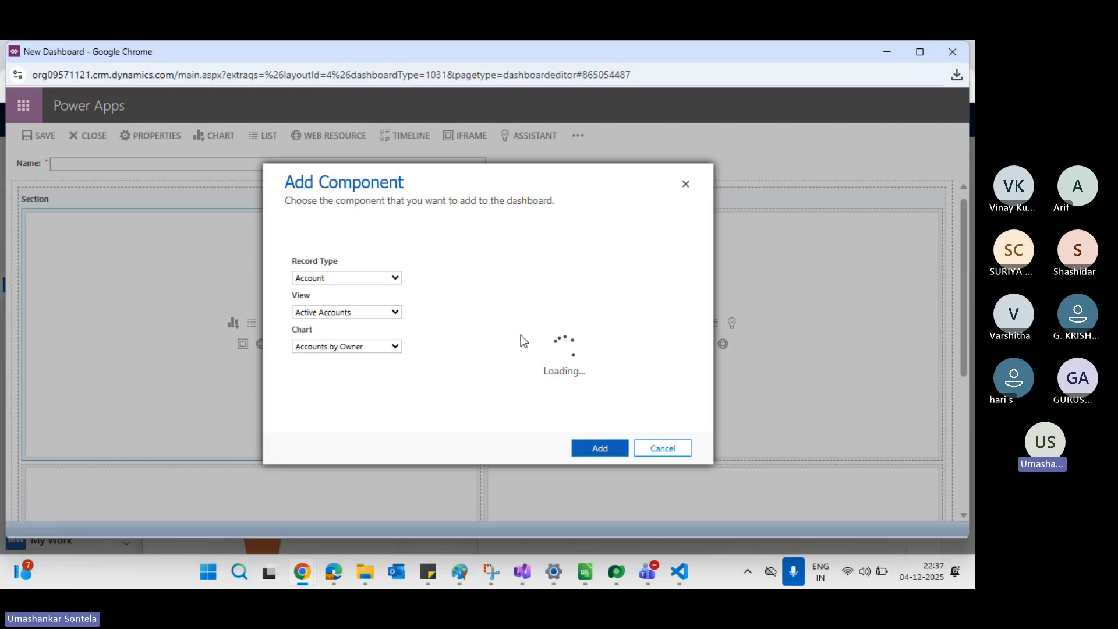
left_click(363, 344)
left_click(354, 437)
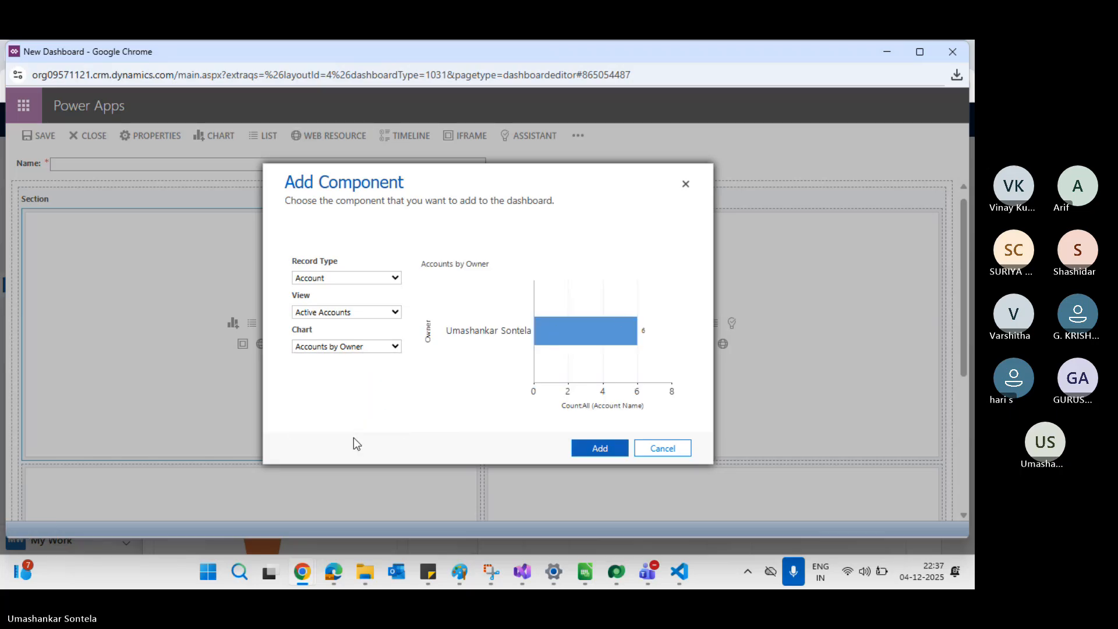
Step: Set the chart's record type to the lowercase "contact" table and check which views it offers
left_click(352, 279)
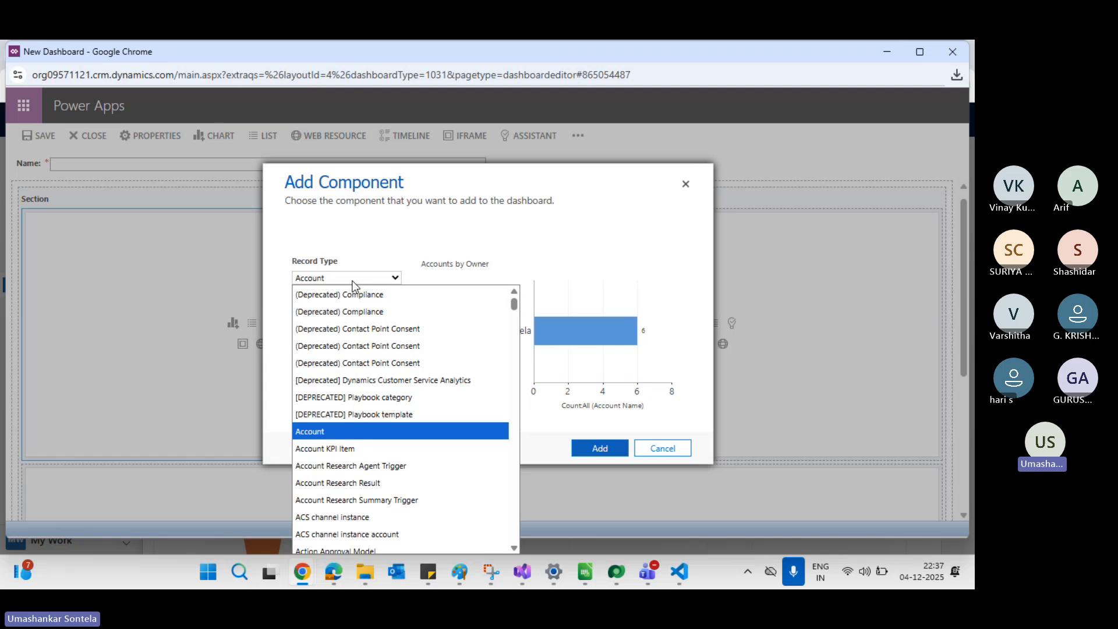
type("con")
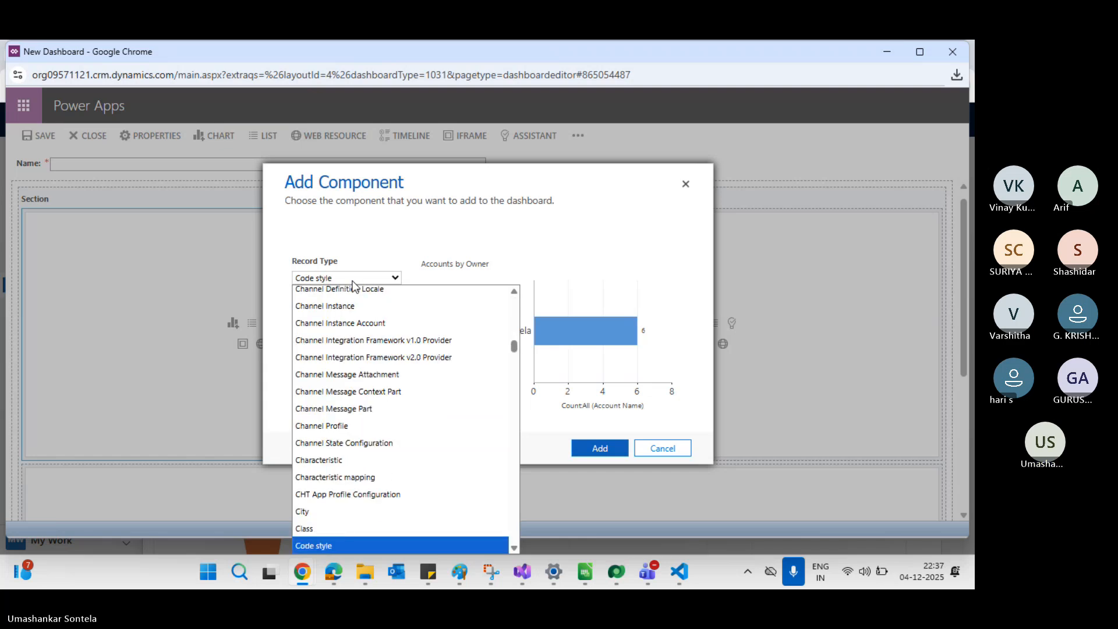
type("tact")
key("Return")
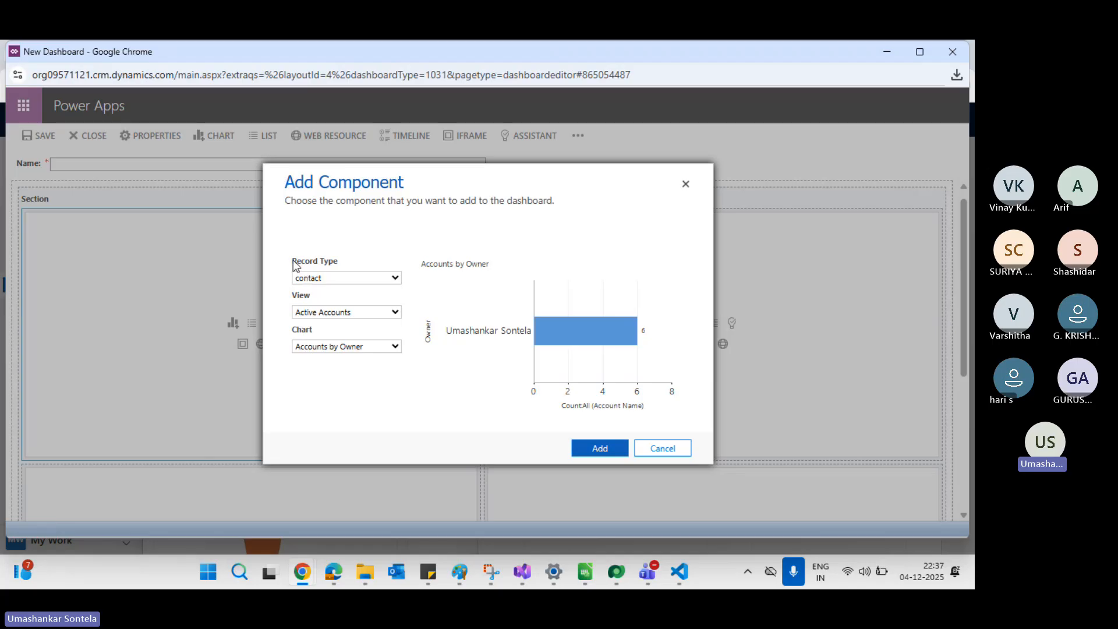
left_click_drag(293, 261, 350, 259)
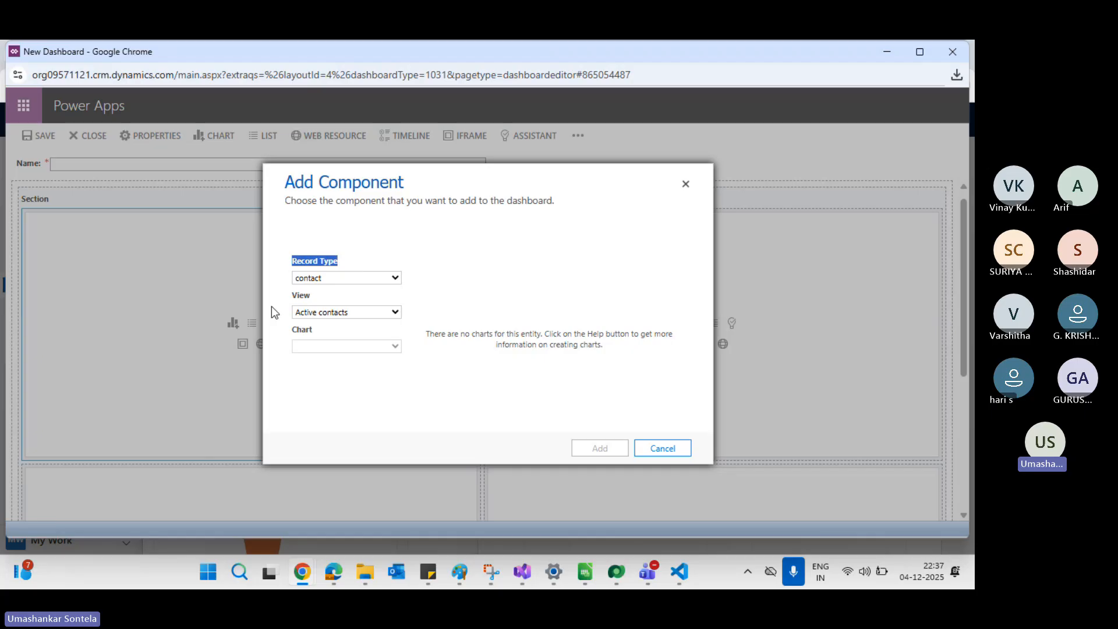
left_click(337, 264)
left_click(347, 313)
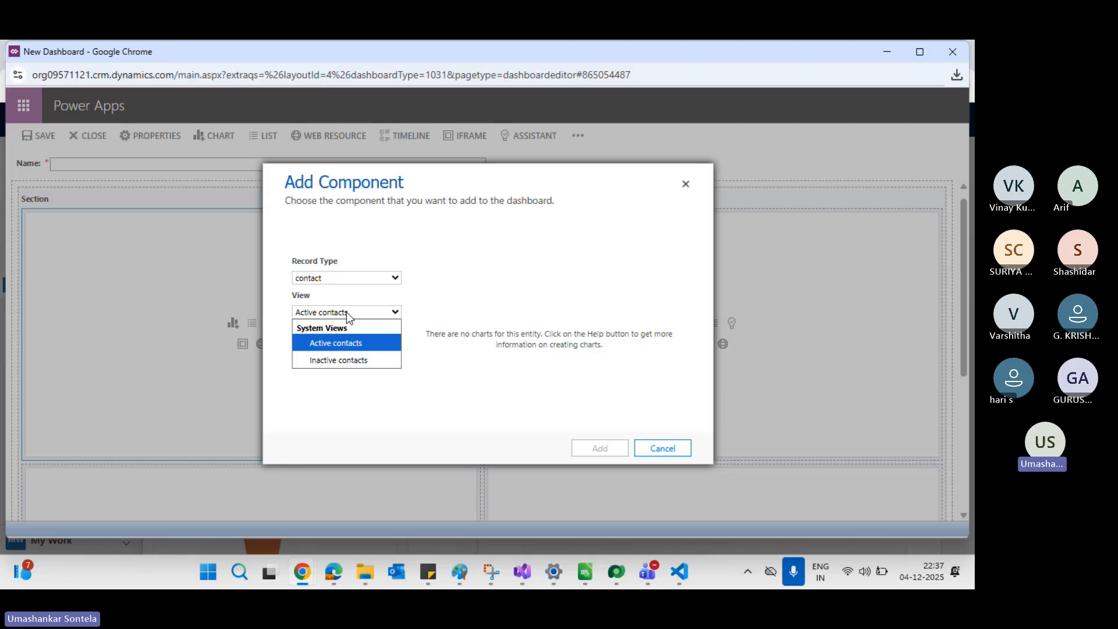
left_click(348, 315)
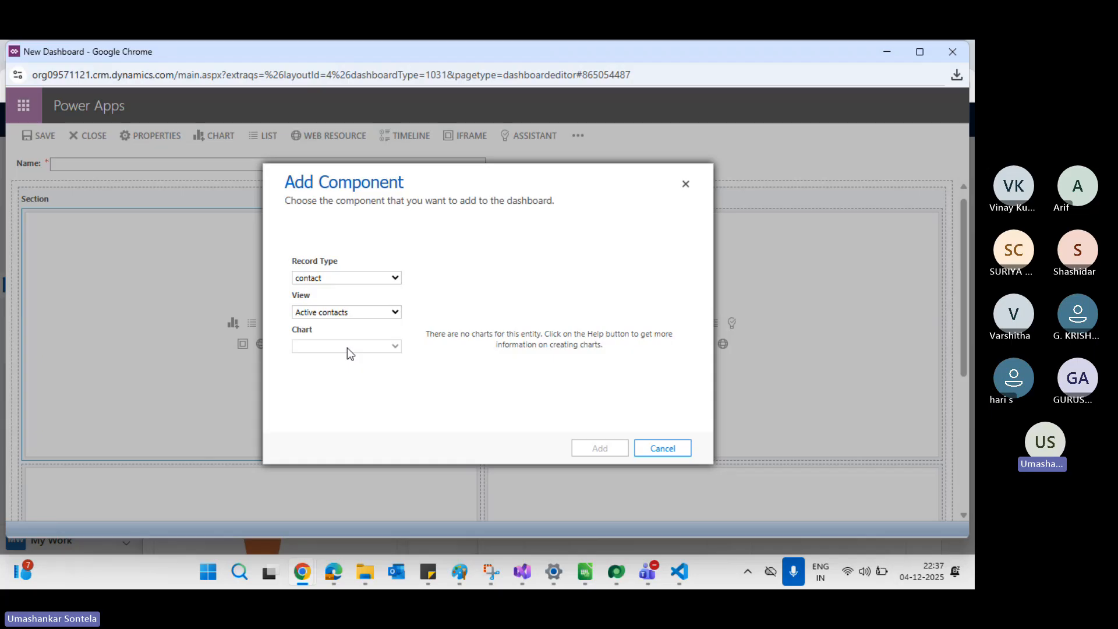
Step: Change the chart's record type to the capitalised "Contact" table and look through the neighbouring record types
left_click(350, 276)
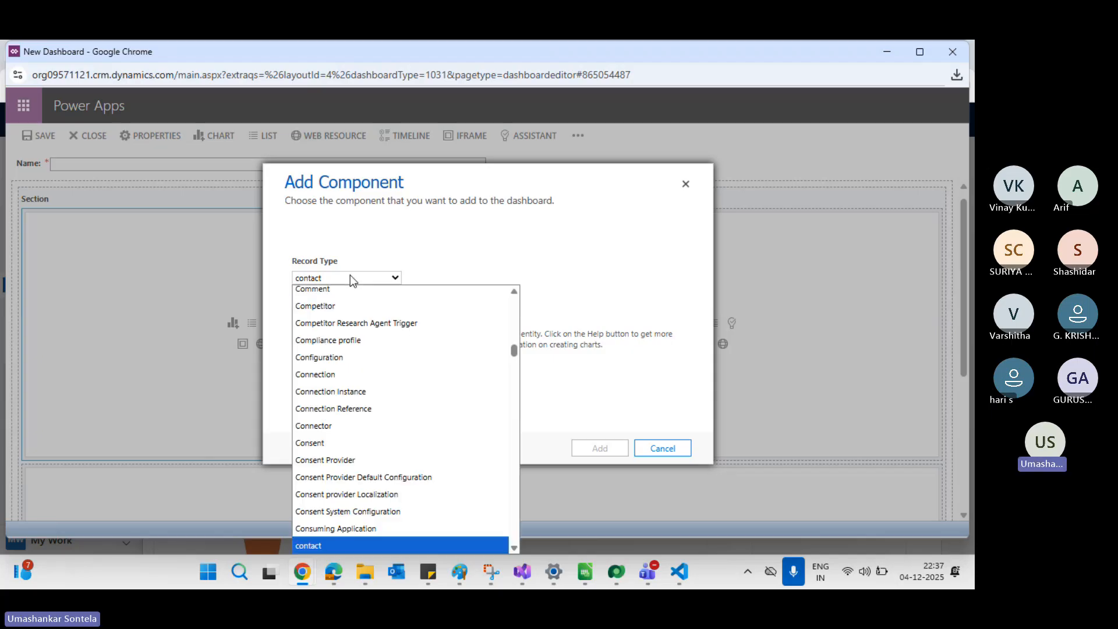
key("Down")
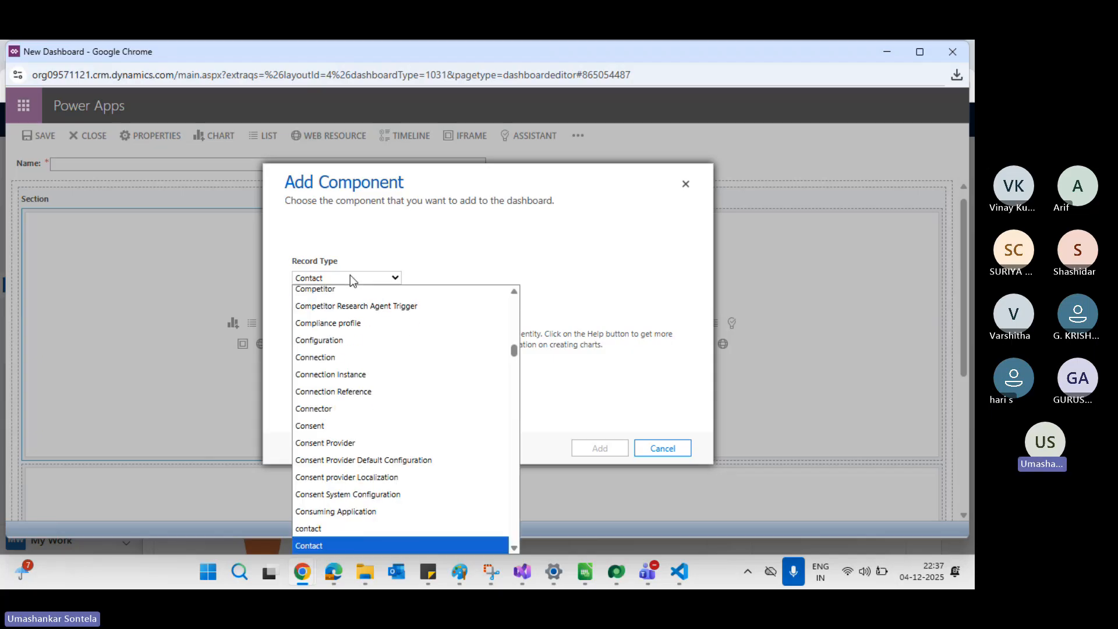
key("Return")
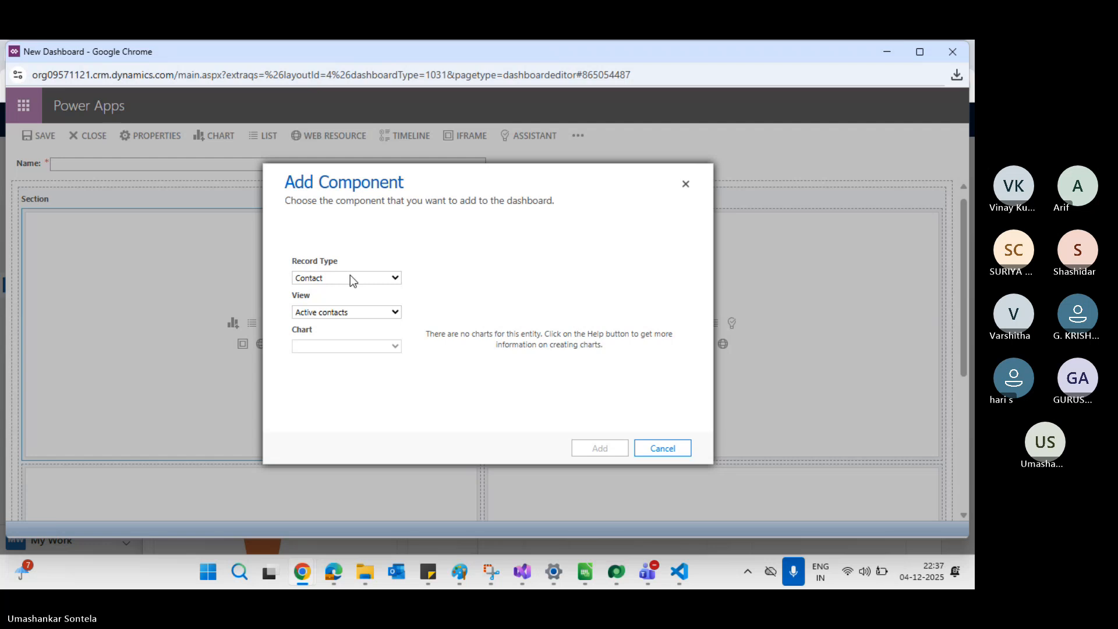
left_click(350, 277)
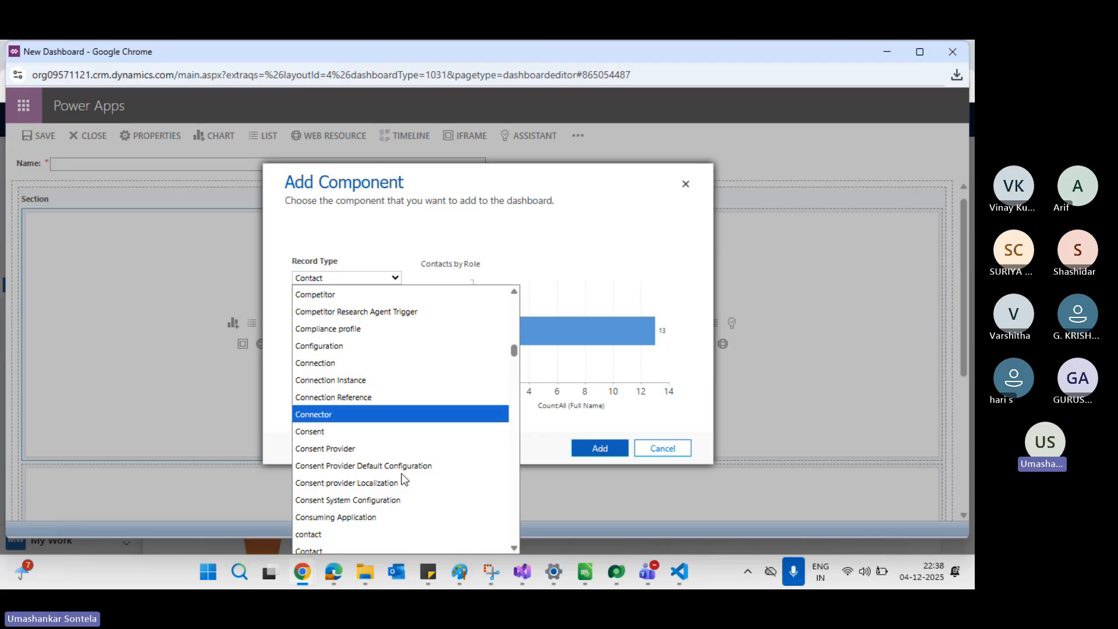
left_click(349, 544)
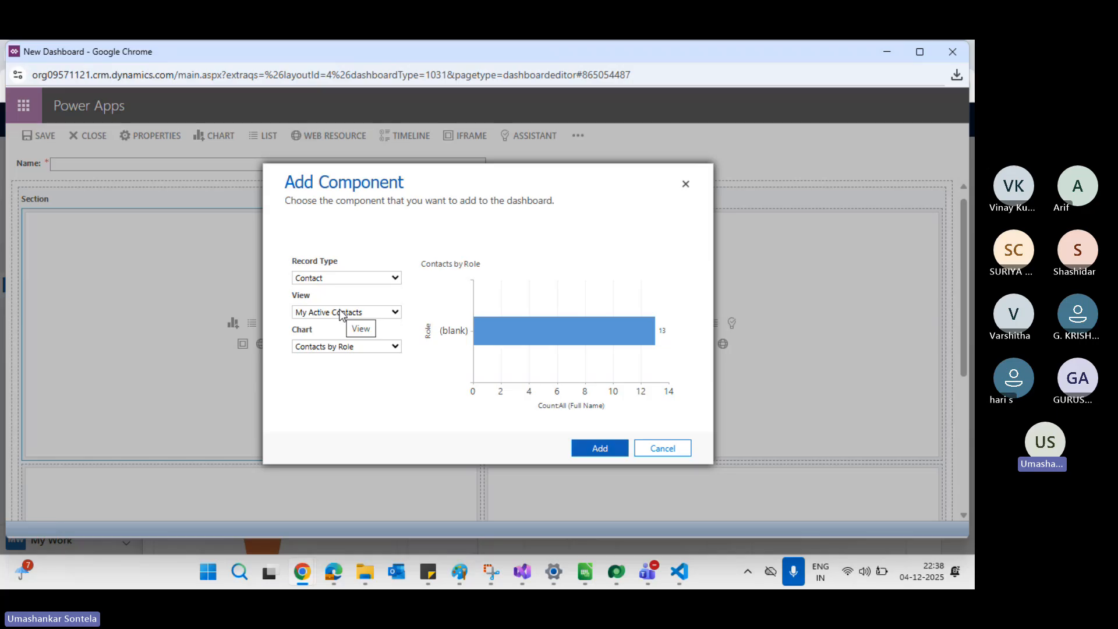
Step: Preview the Contacts by Role chart with the All Contacts view, and close the component dialog without adding it
left_click(342, 315)
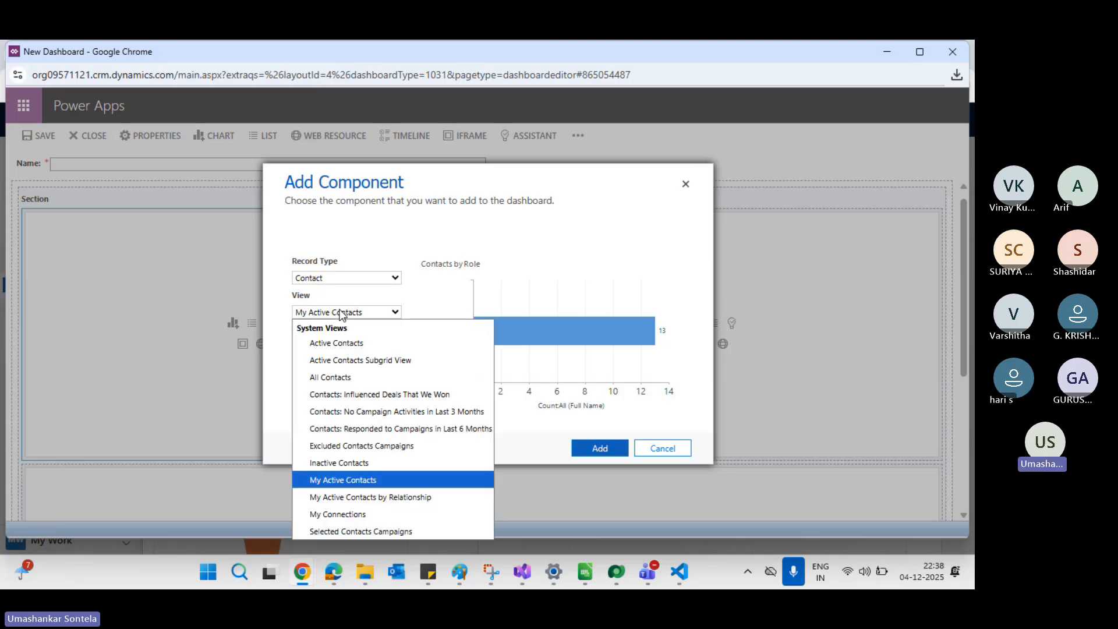
left_click(347, 380)
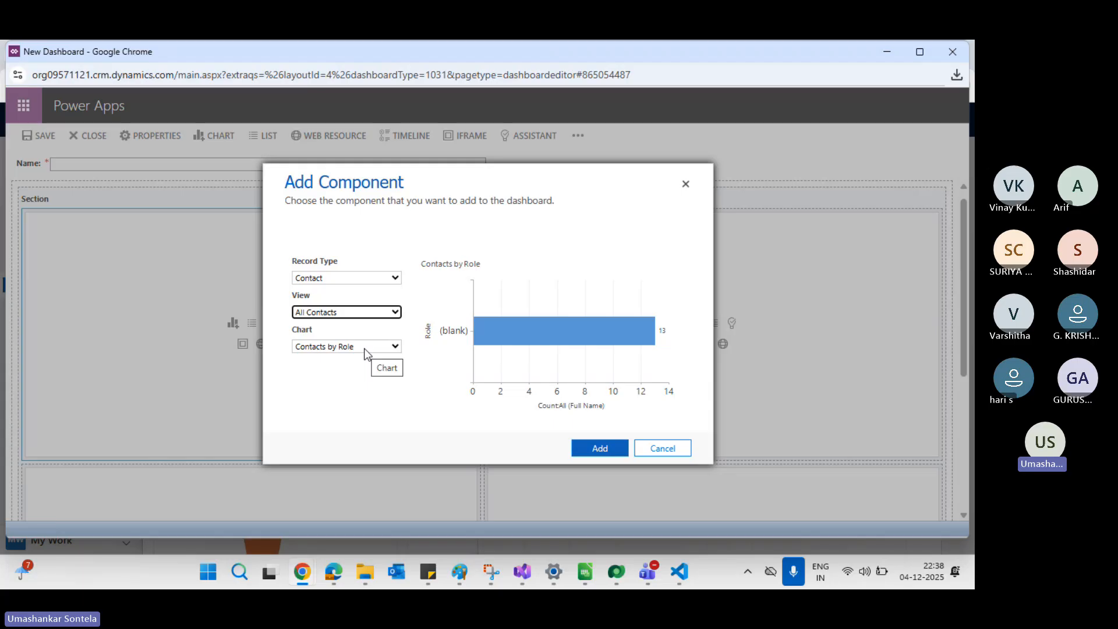
left_click(365, 348)
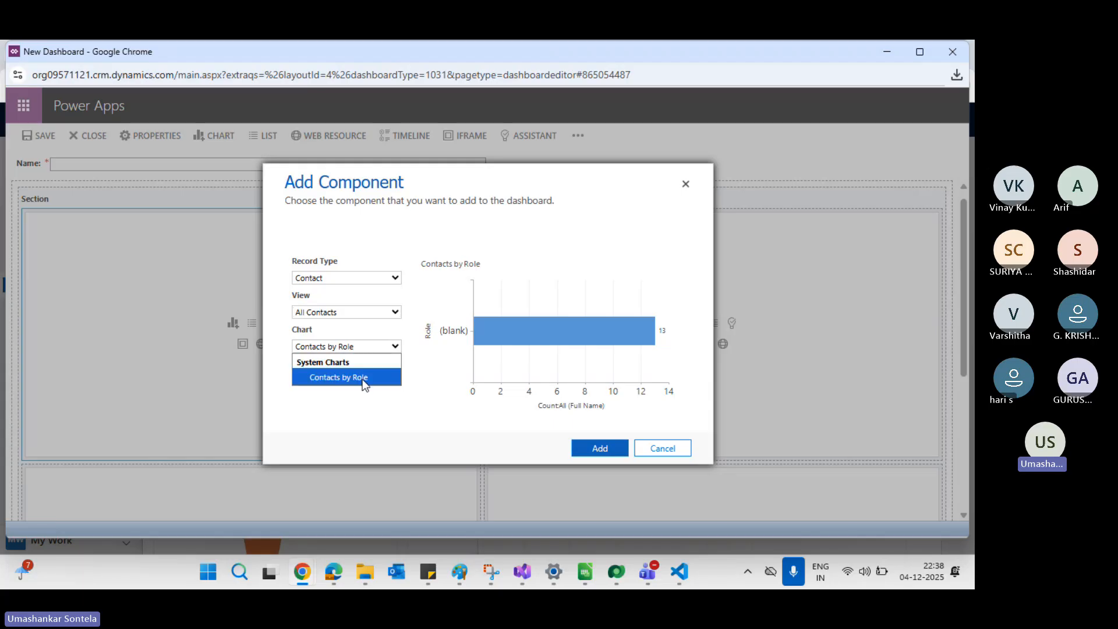
left_click(364, 378)
left_click(351, 349)
mouse_move(536, 333)
left_click(686, 185)
left_click(685, 184)
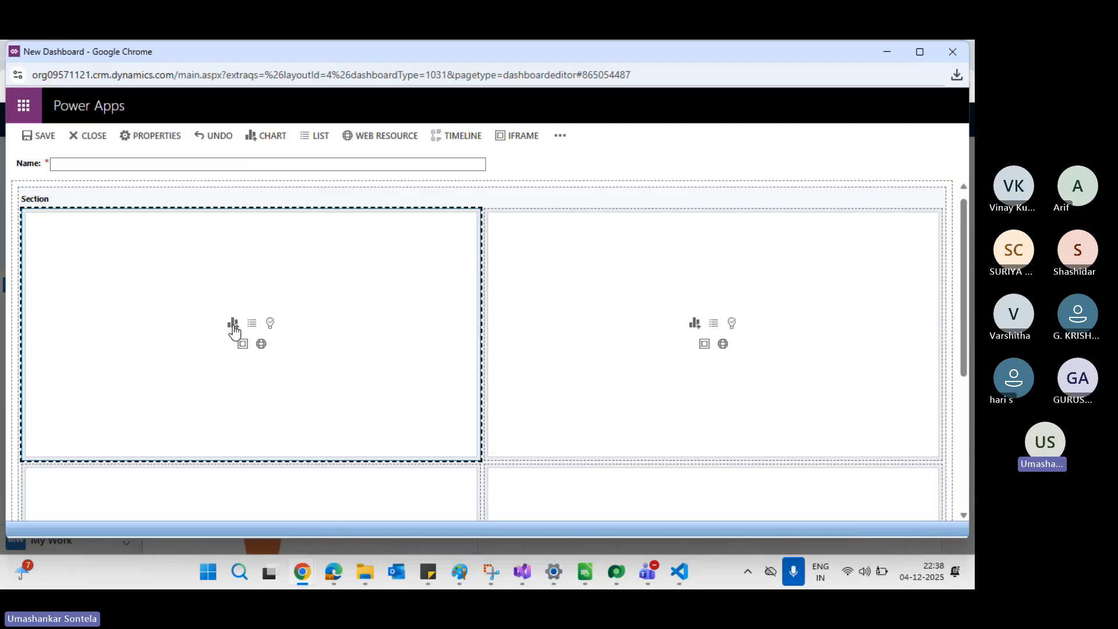
Step: Open the list component dialog for the first dashboard cell and look through the available record types
left_click(321, 323)
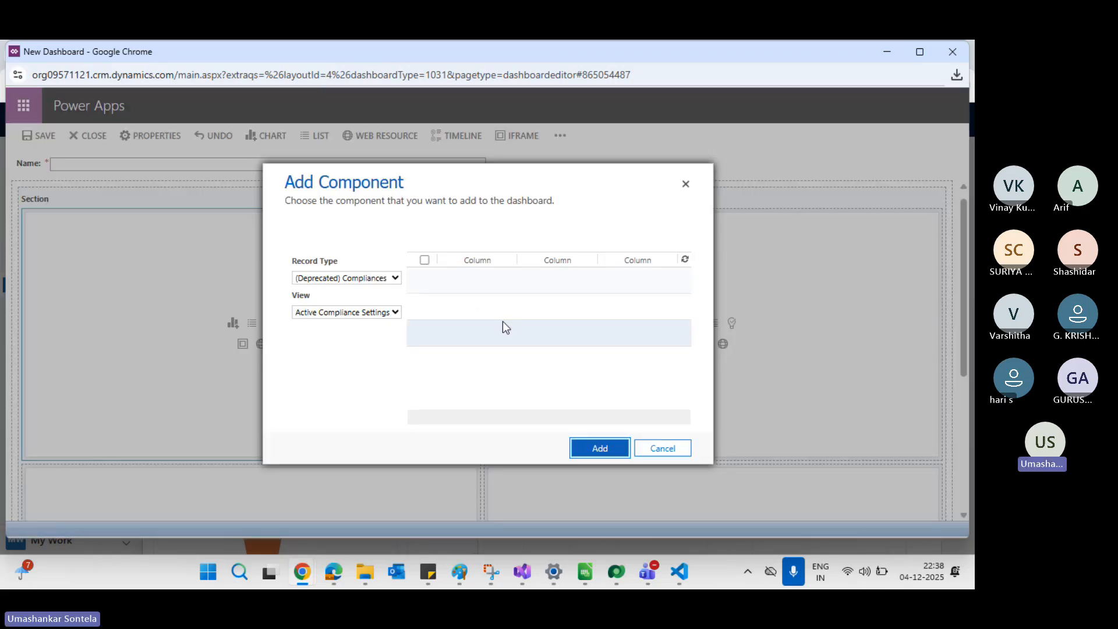
left_click(377, 278)
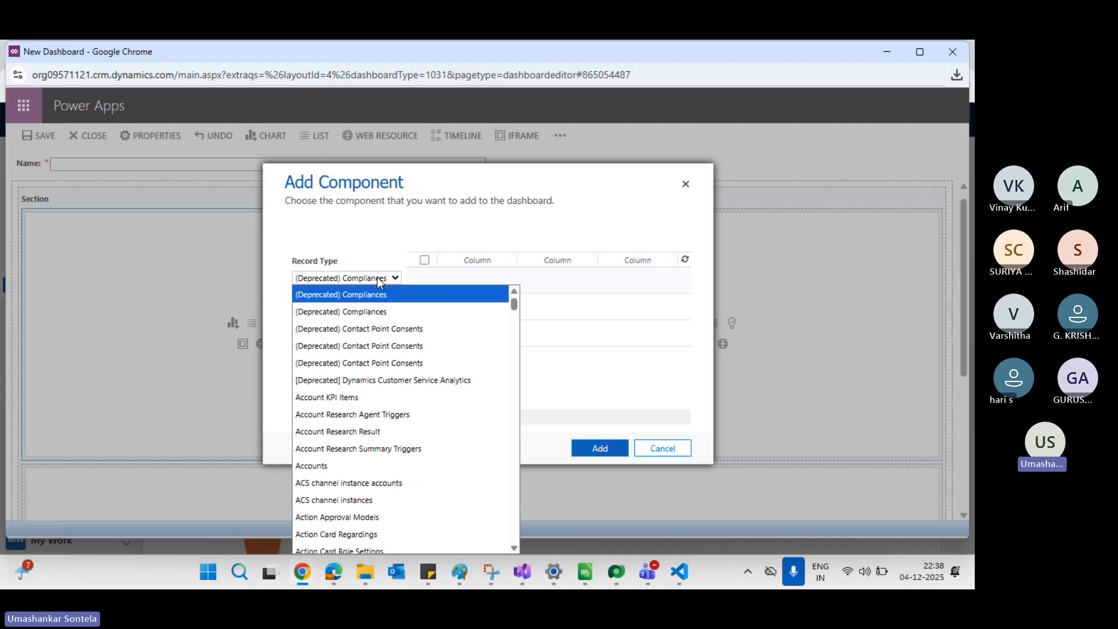
left_click(375, 230)
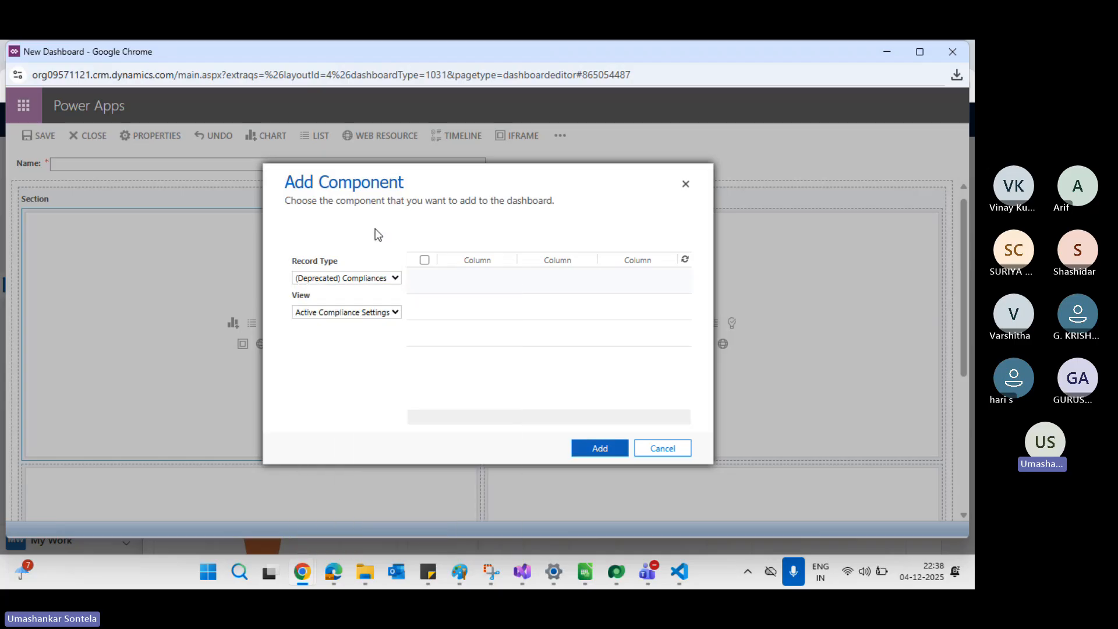
left_click(344, 317)
left_click(341, 277)
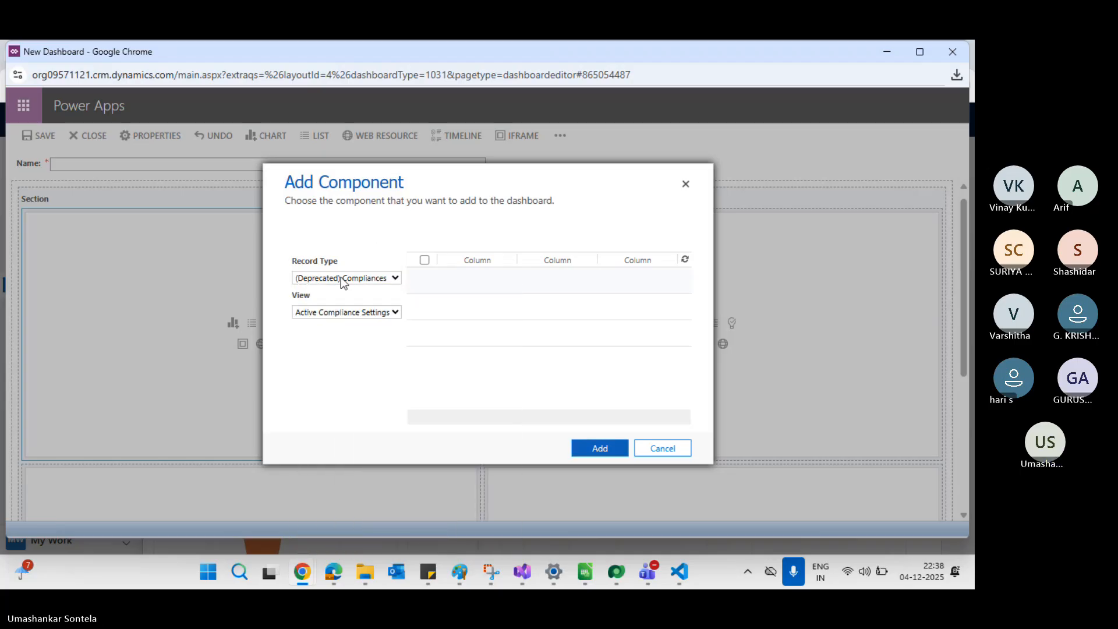
left_click(340, 277)
left_click(341, 237)
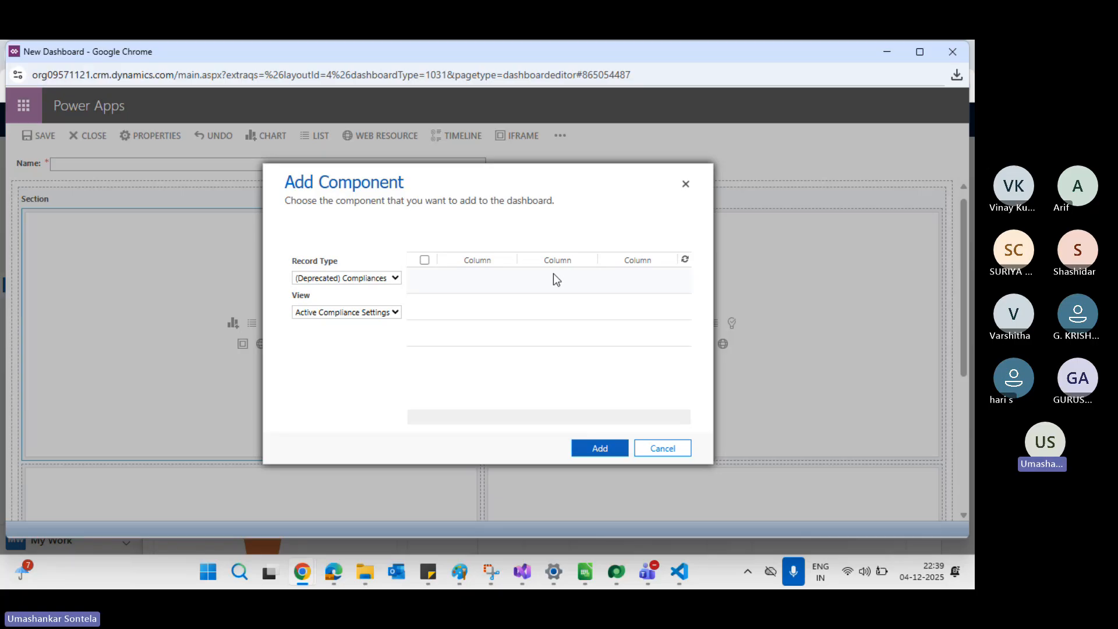
Step: Try the Accounts record type with the All Accounts view for the list, and close the dialog without adding it
left_click(357, 277)
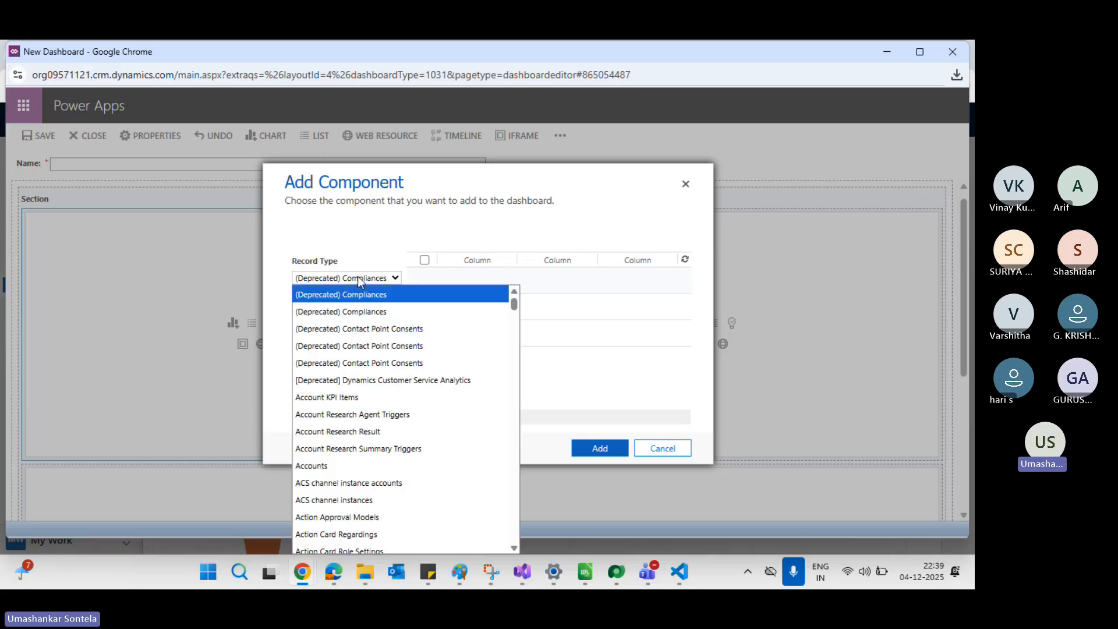
key("a")
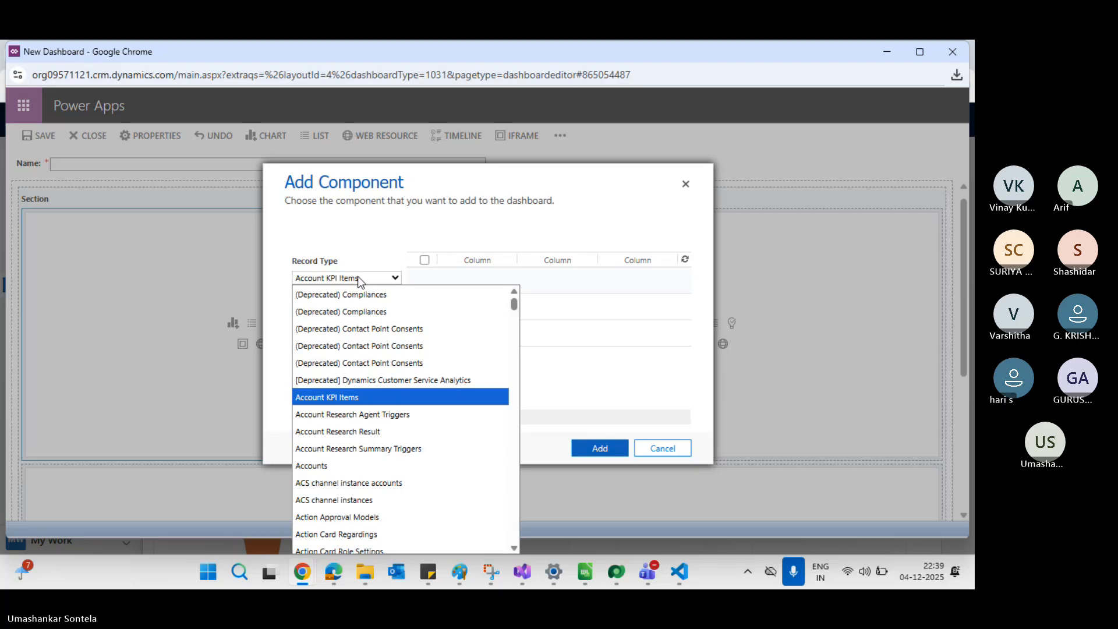
left_click(301, 468)
left_click(331, 316)
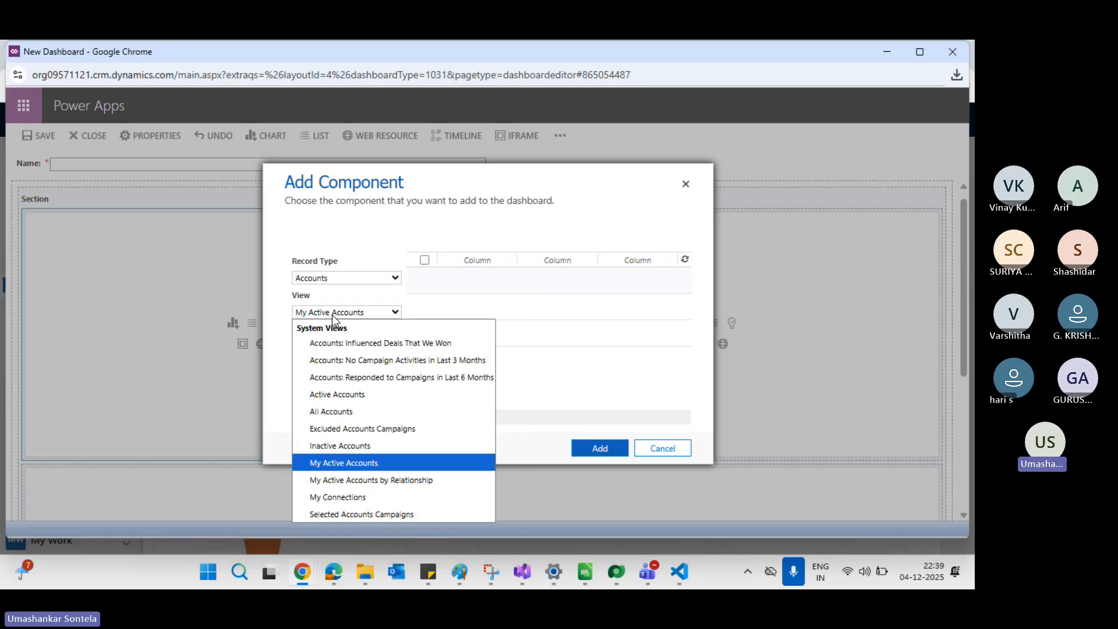
left_click(354, 413)
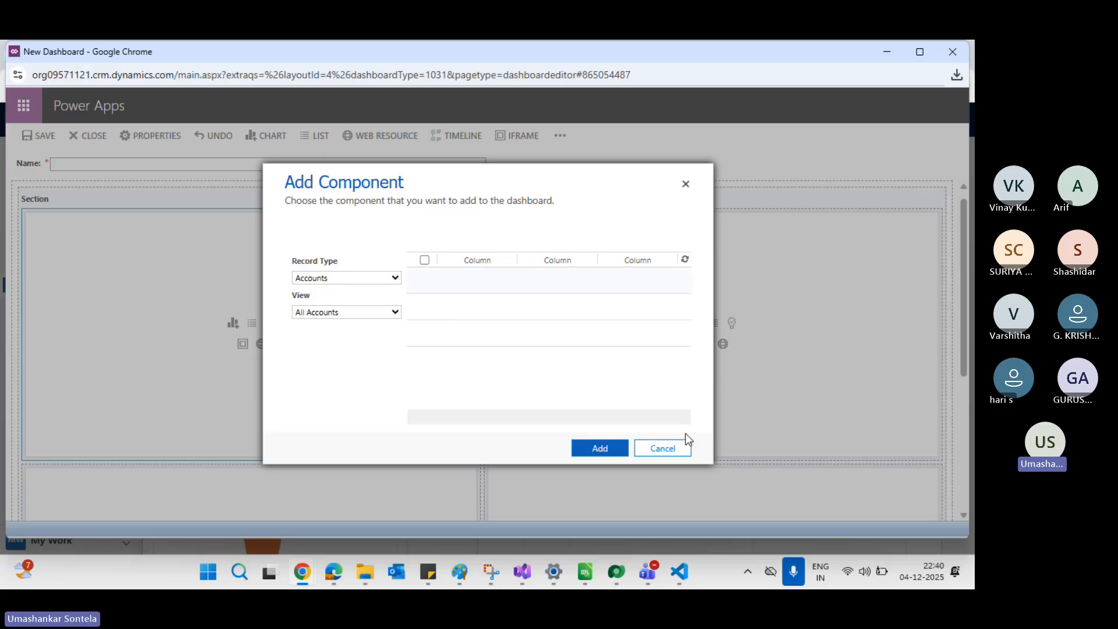
left_click(669, 448)
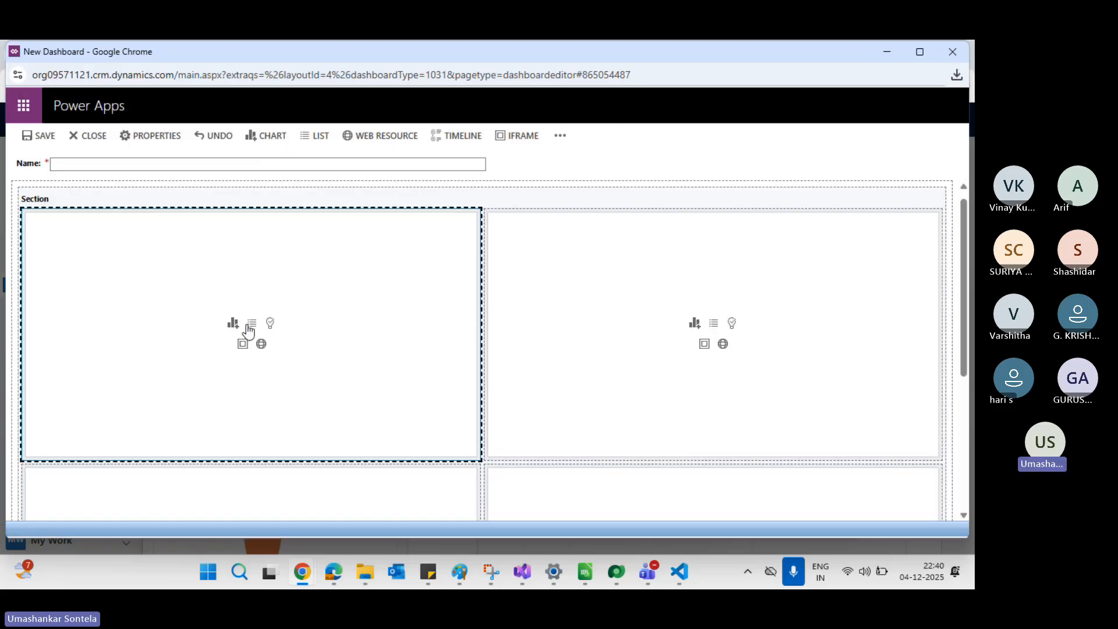
Step: Try the Assistant component in the first dashboard cell, keep the editor open, and undo the addition
left_click(270, 324)
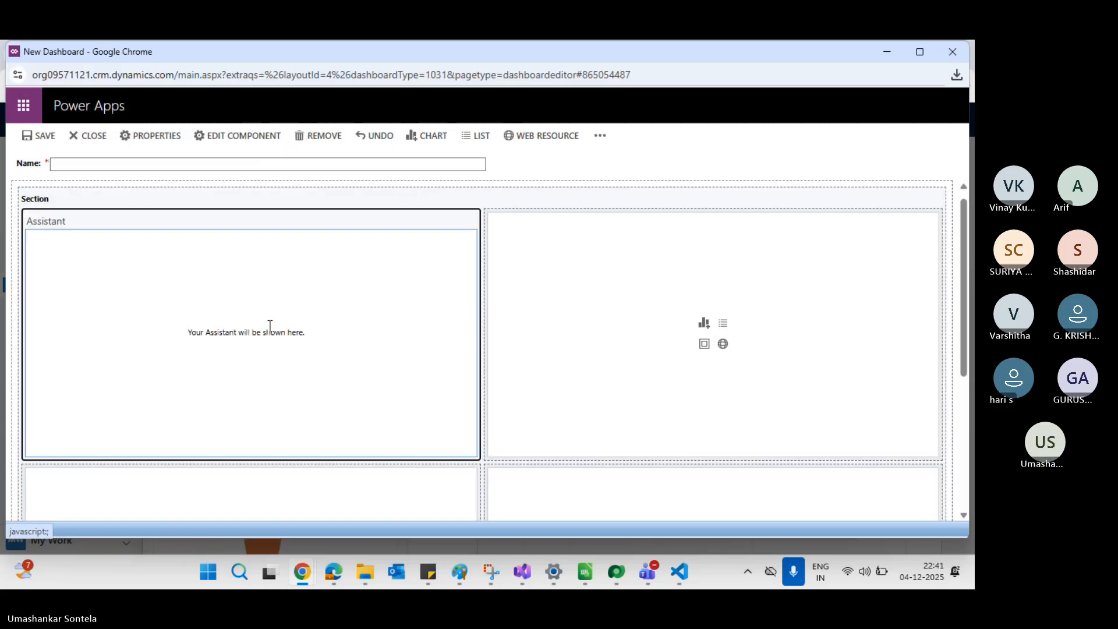
left_click(269, 325)
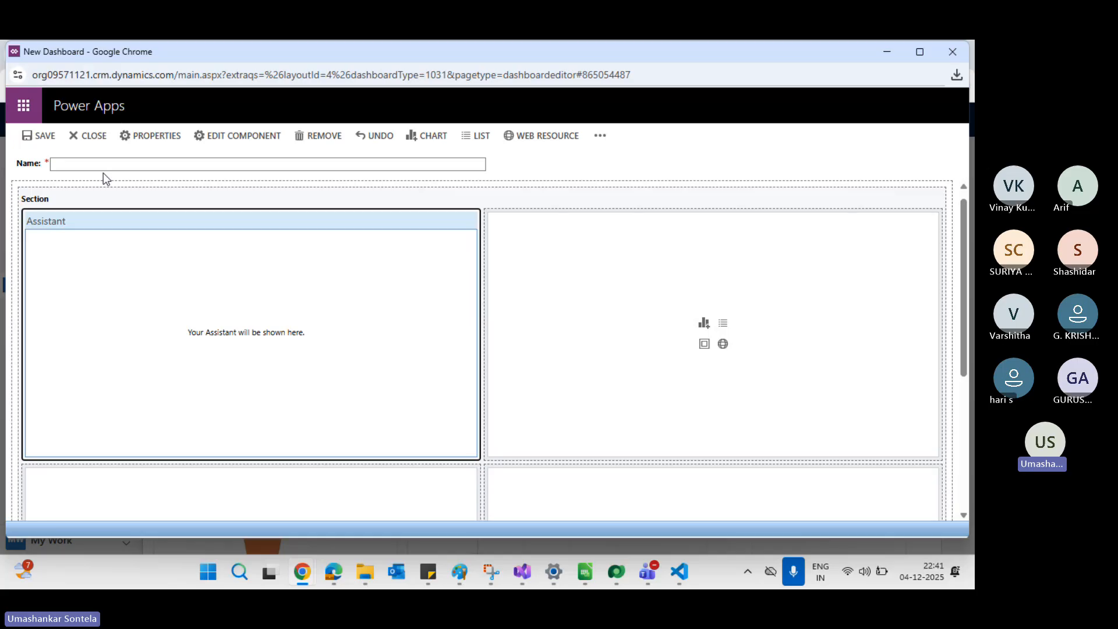
left_click(78, 135)
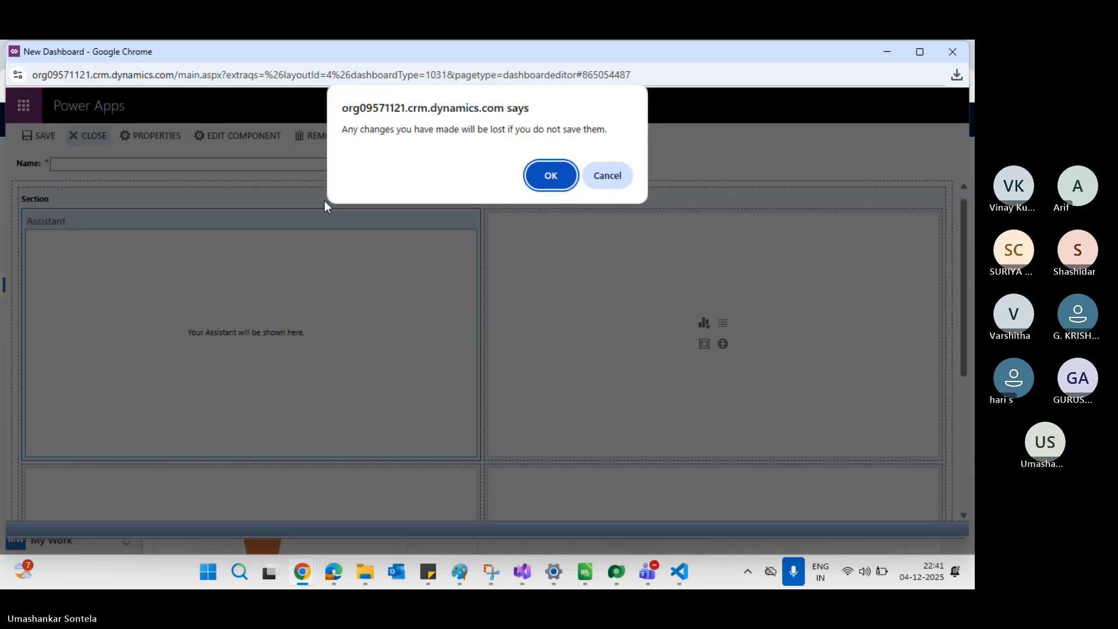
left_click(599, 176)
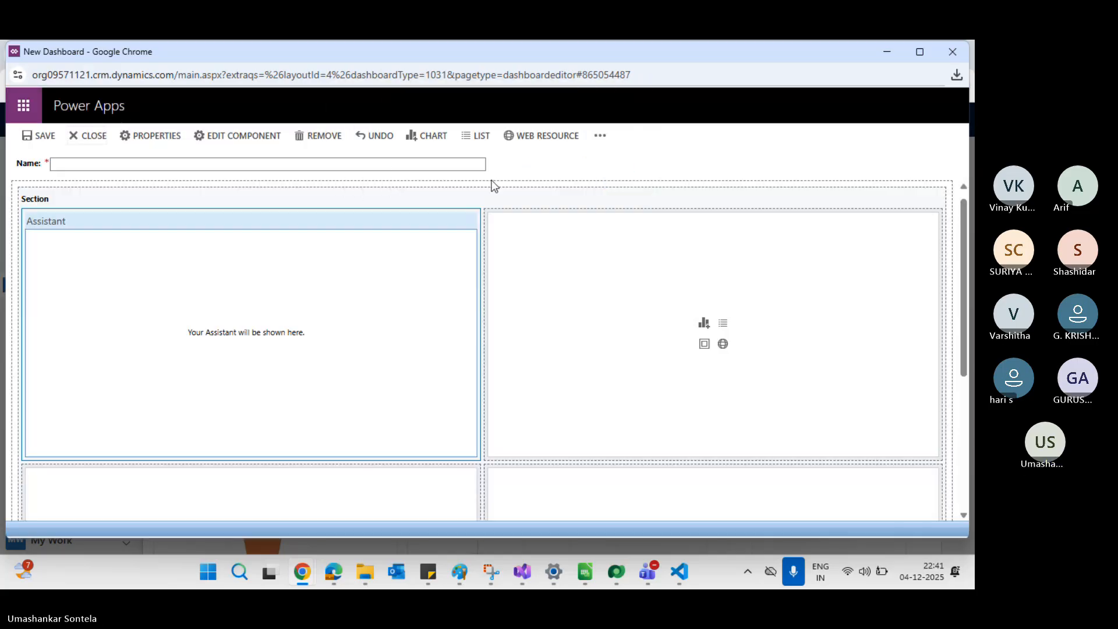
left_click(375, 137)
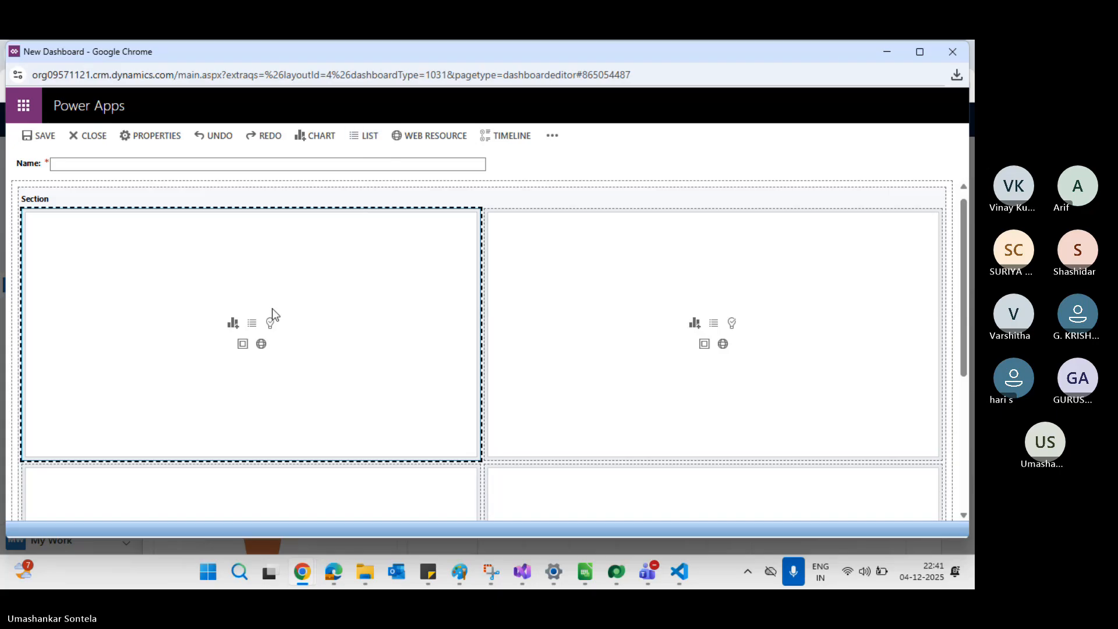
Step: Examine the name, URL, label, security and visibility settings for an IFRAME and the Web Resource settings, without adding either component
left_click(243, 343)
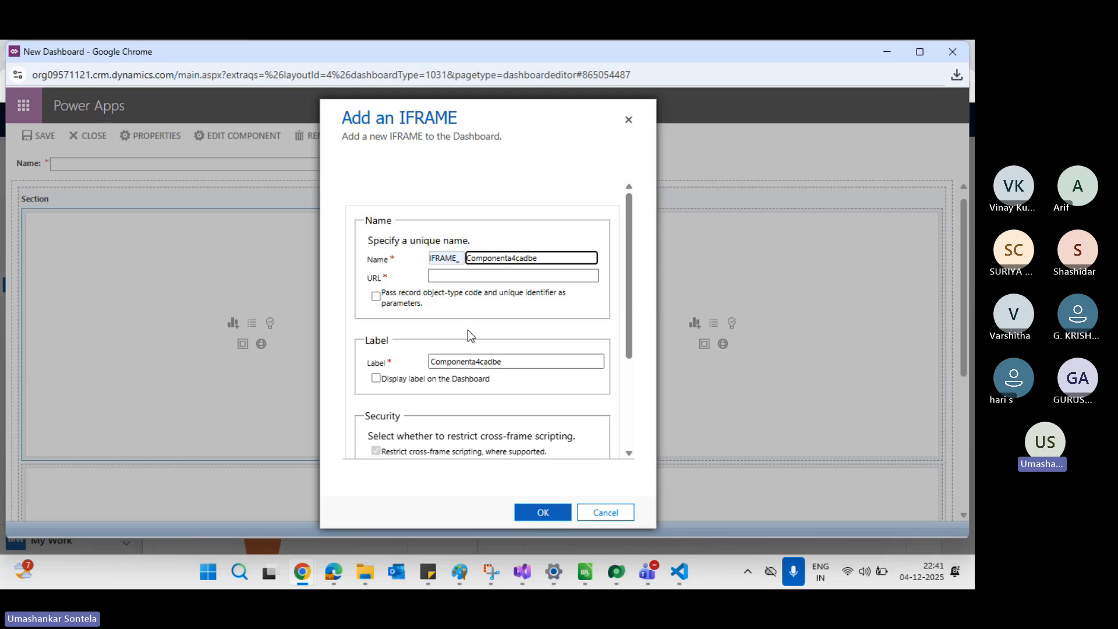
scroll(467, 329, "down", 3)
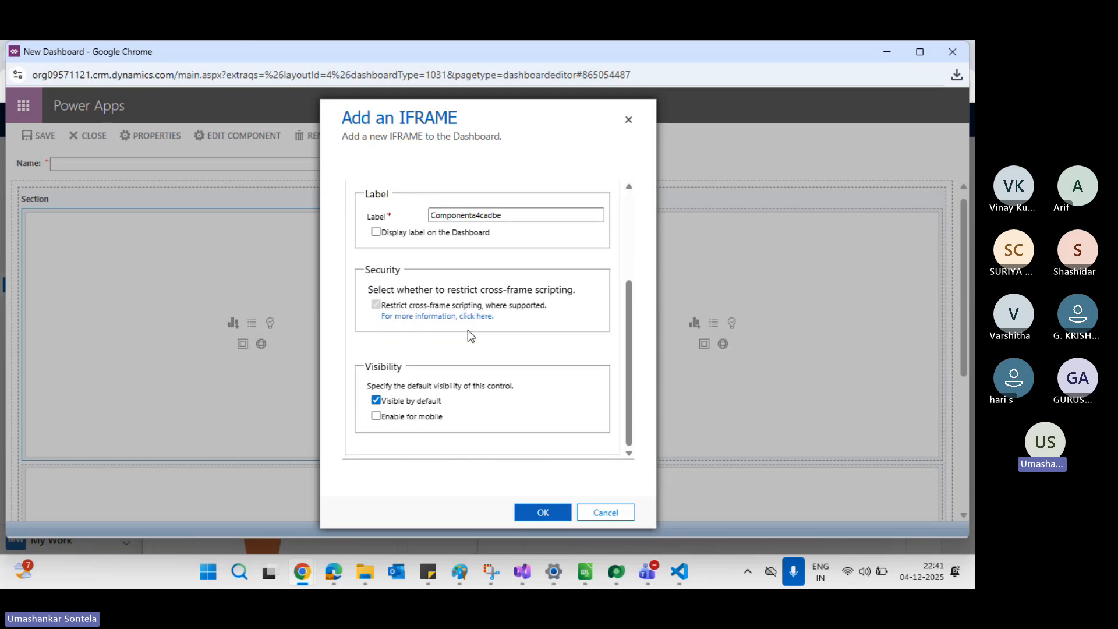
scroll(467, 330, "up", 3)
scroll(467, 330, "down", 3)
scroll(467, 330, "up", 3)
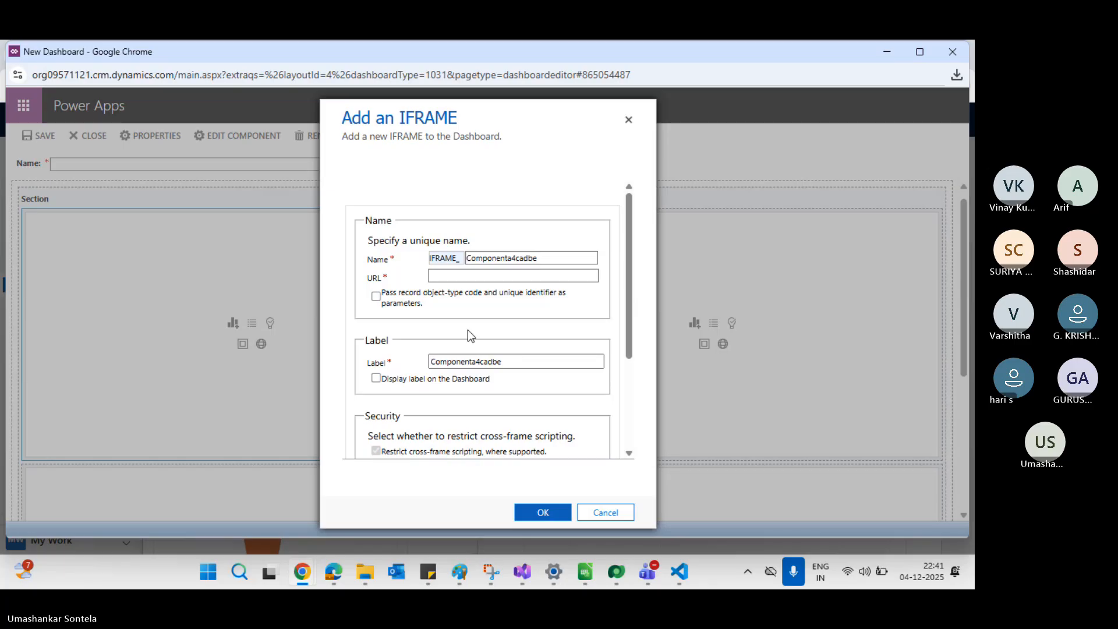
scroll(467, 329, "down", 1)
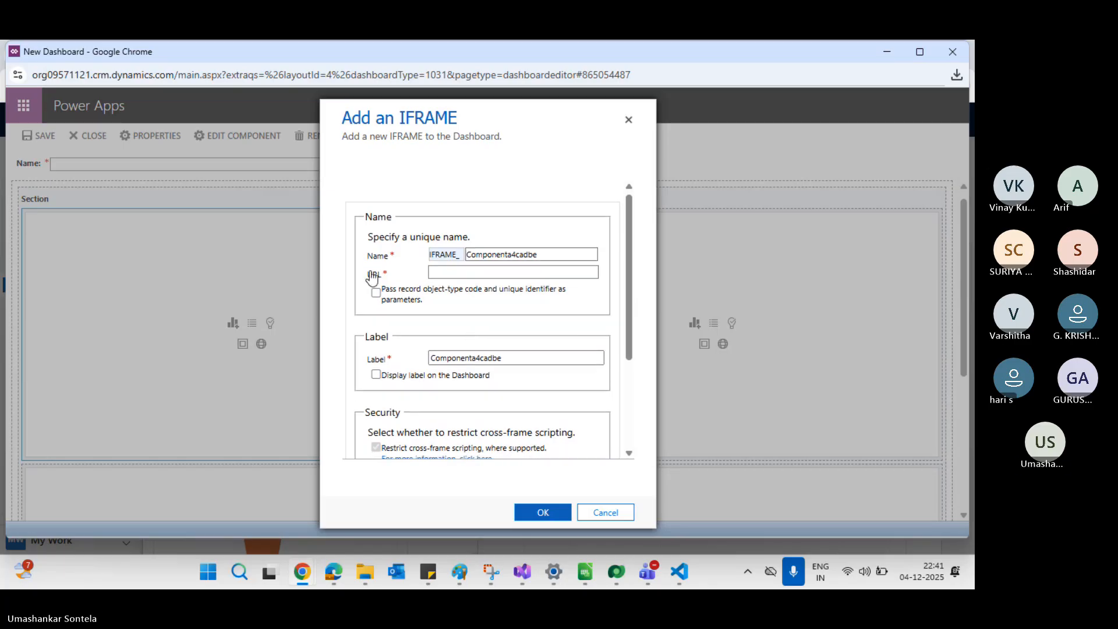
left_click_drag(371, 275, 385, 275)
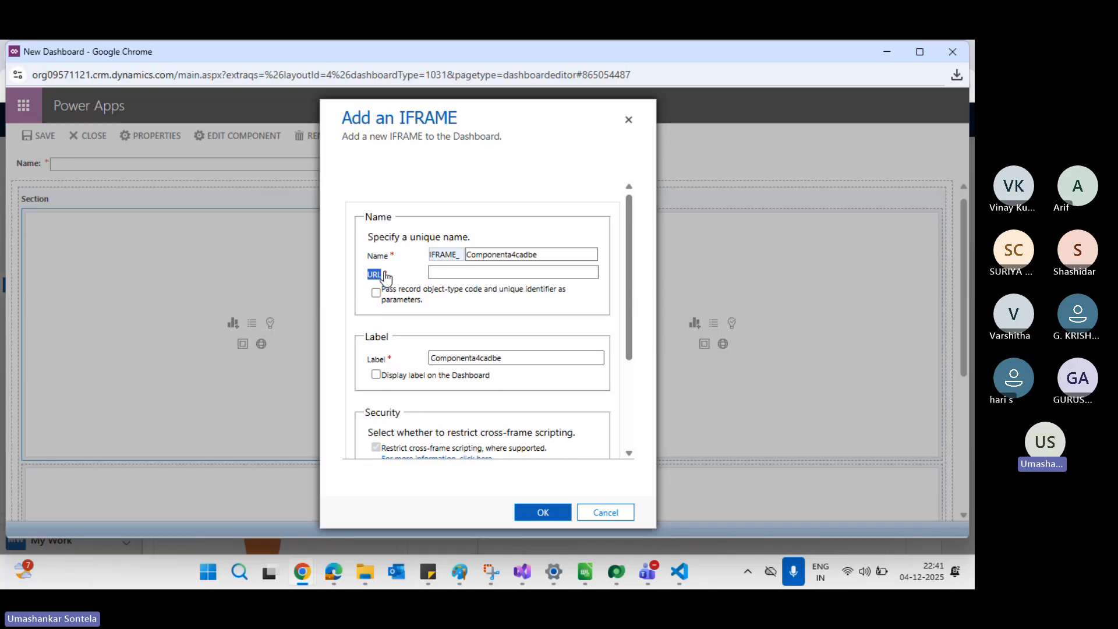
left_click(480, 269)
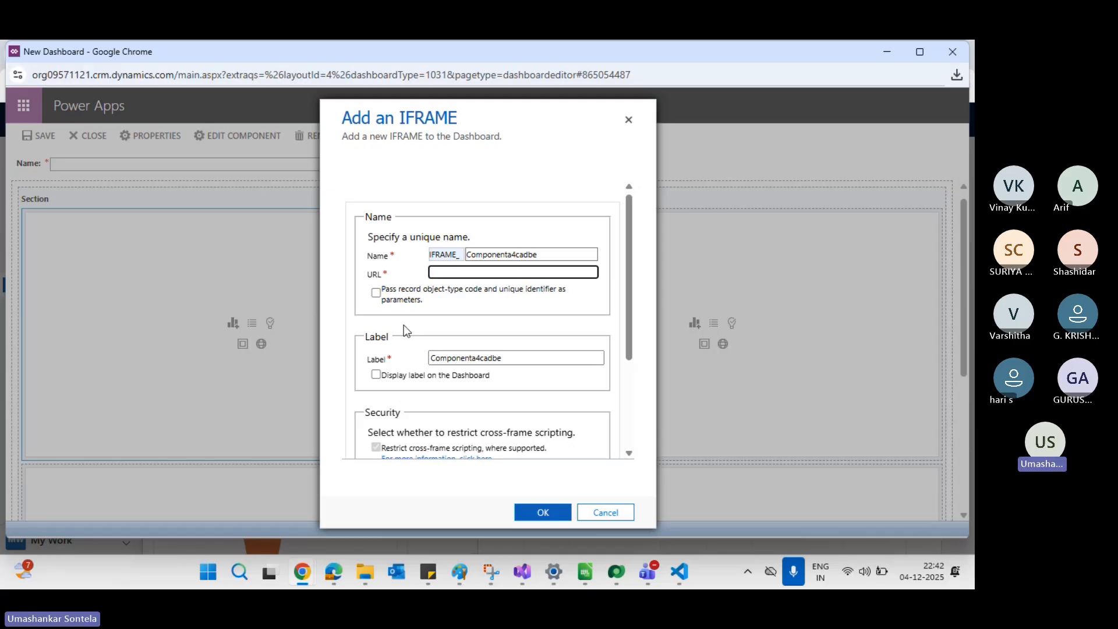
double_click(445, 256)
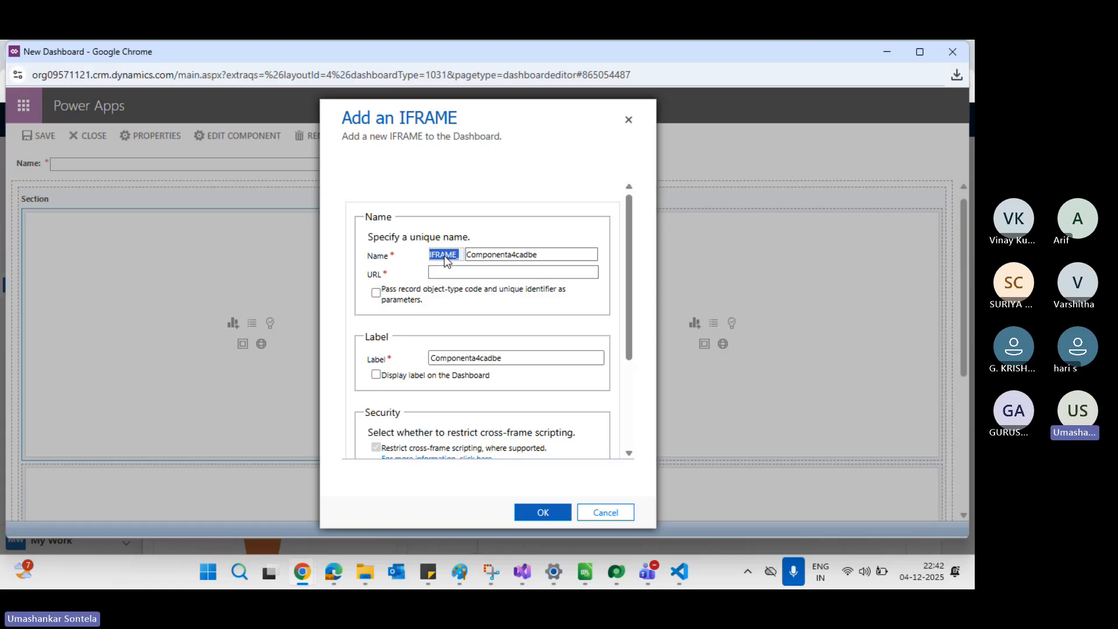
left_click(606, 514)
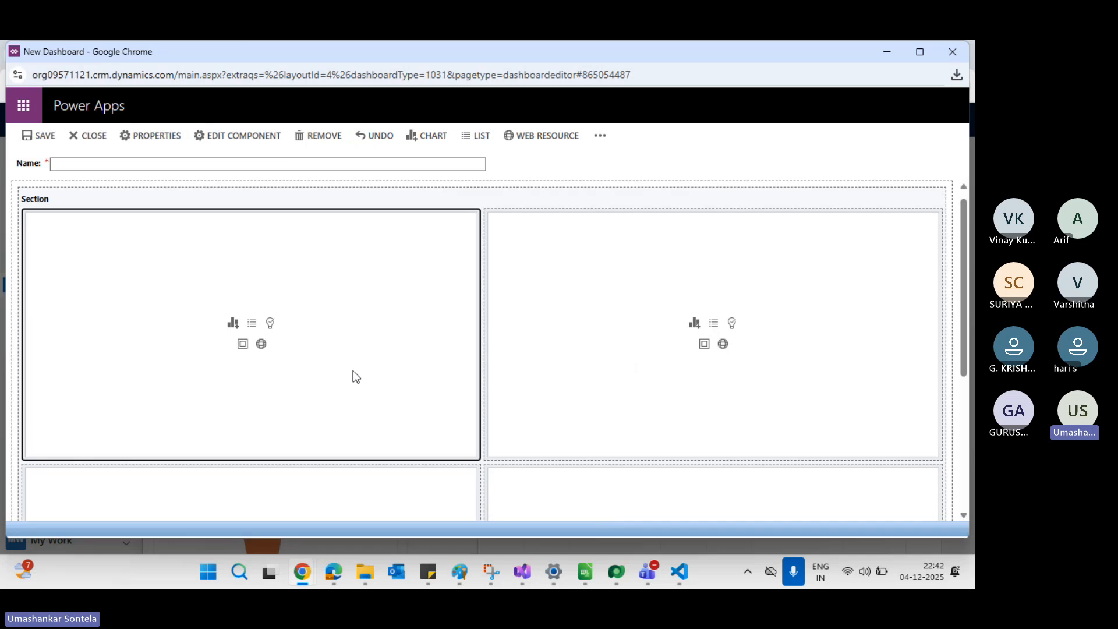
left_click(260, 344)
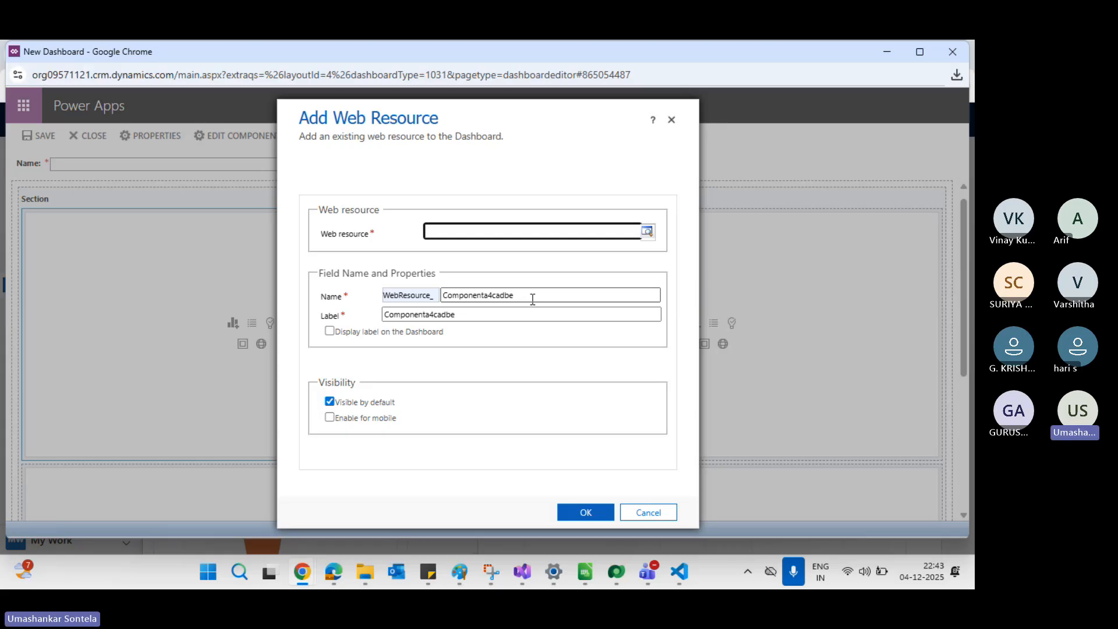
left_click(669, 512)
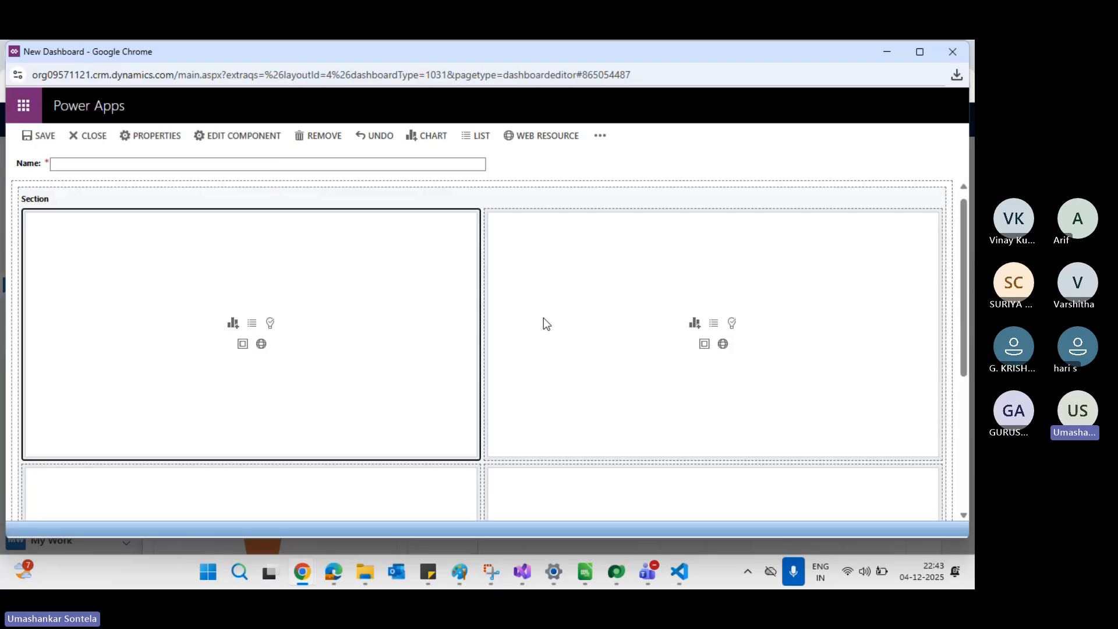
Step: Close the dashboard editor without saving and return to the School Management Application's dashboard page
key("alt+Tab")
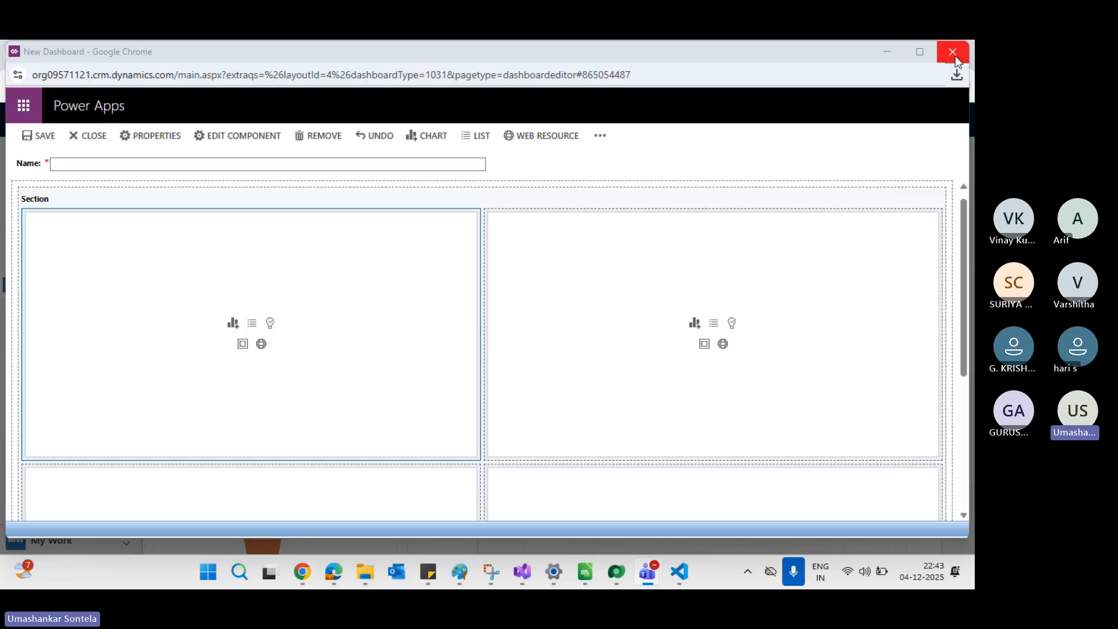
left_click(955, 57)
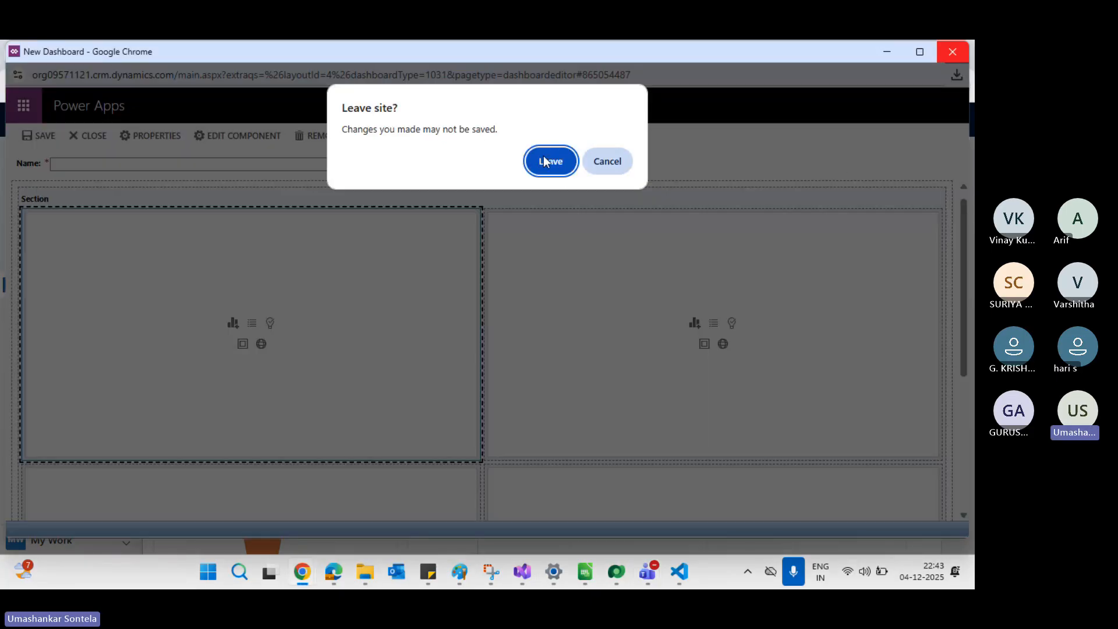
left_click(536, 157)
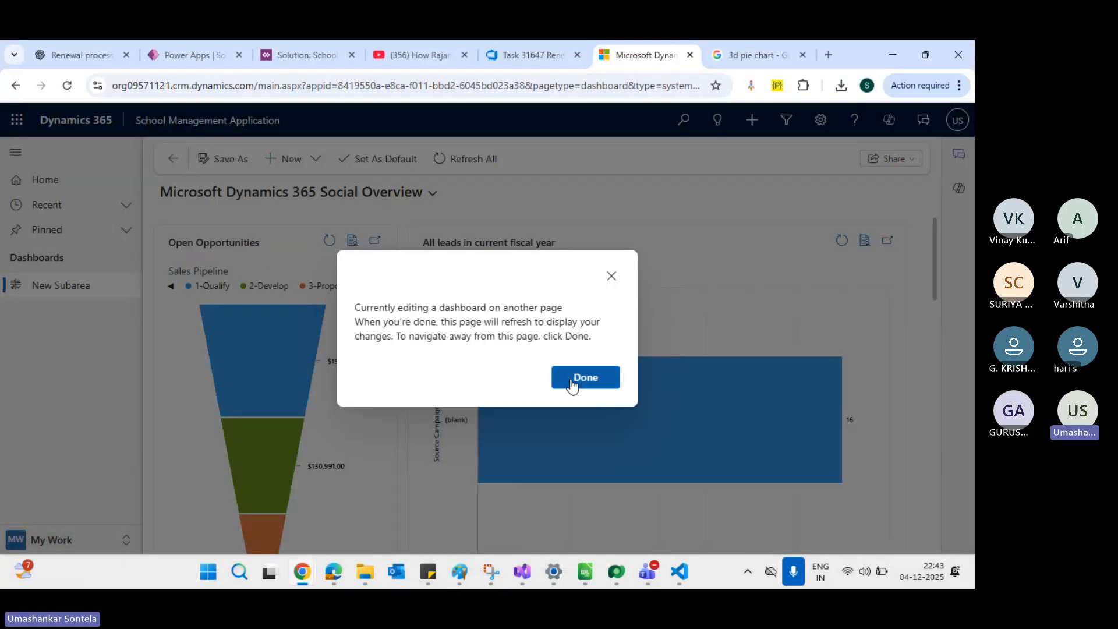
left_click(572, 384)
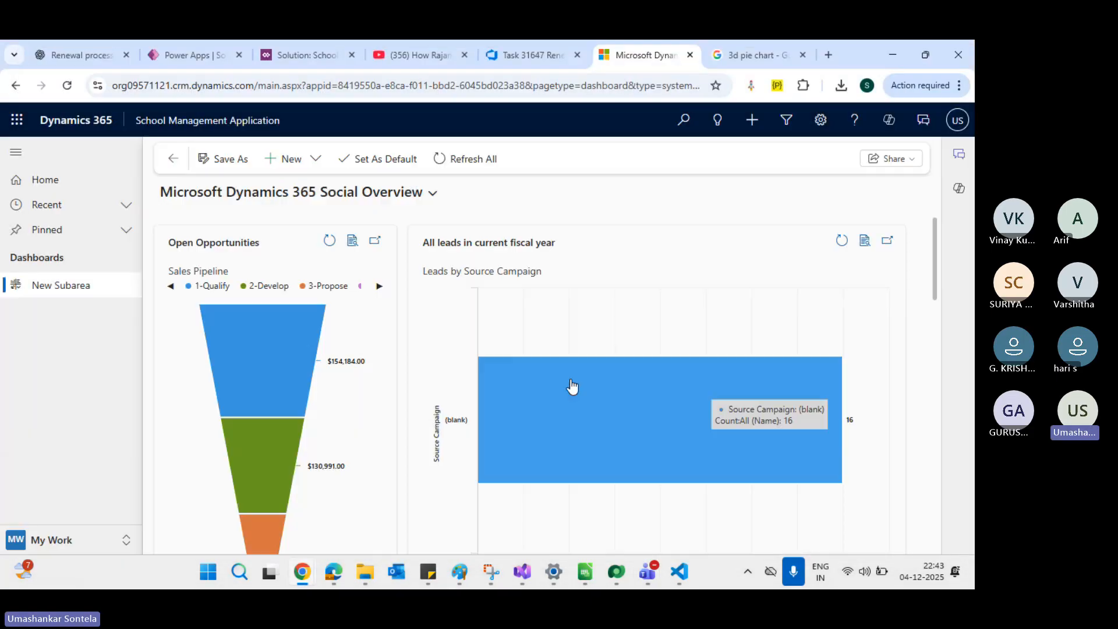
Step: Switch to the School Management System solution and check the options for creating dashboards at solution level and under the Student entity
left_click(288, 55)
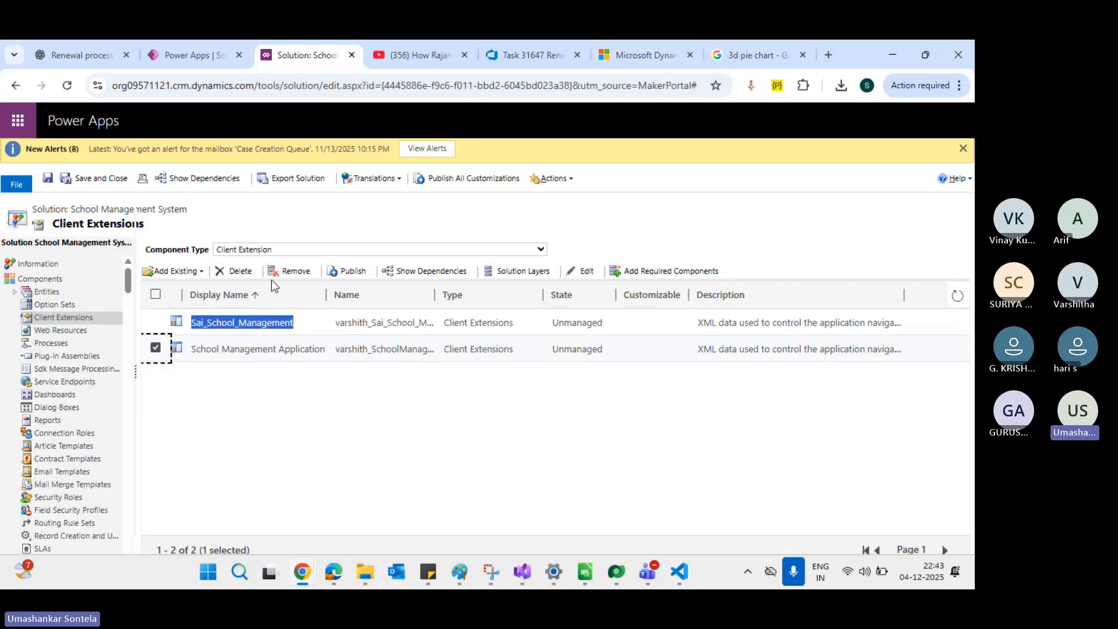
left_click(68, 396)
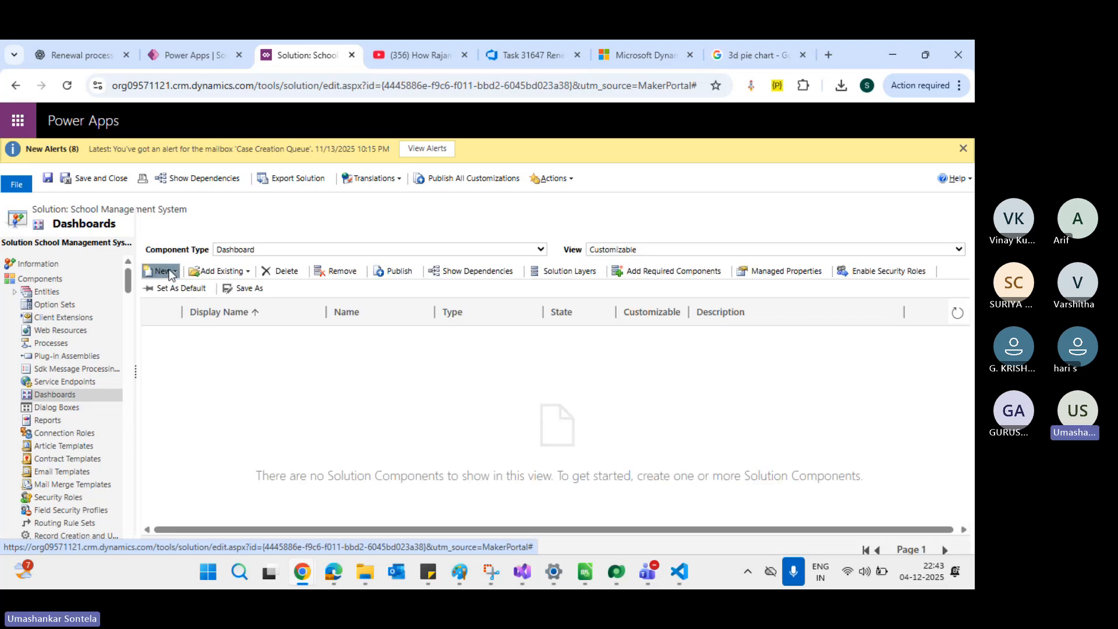
left_click(170, 273)
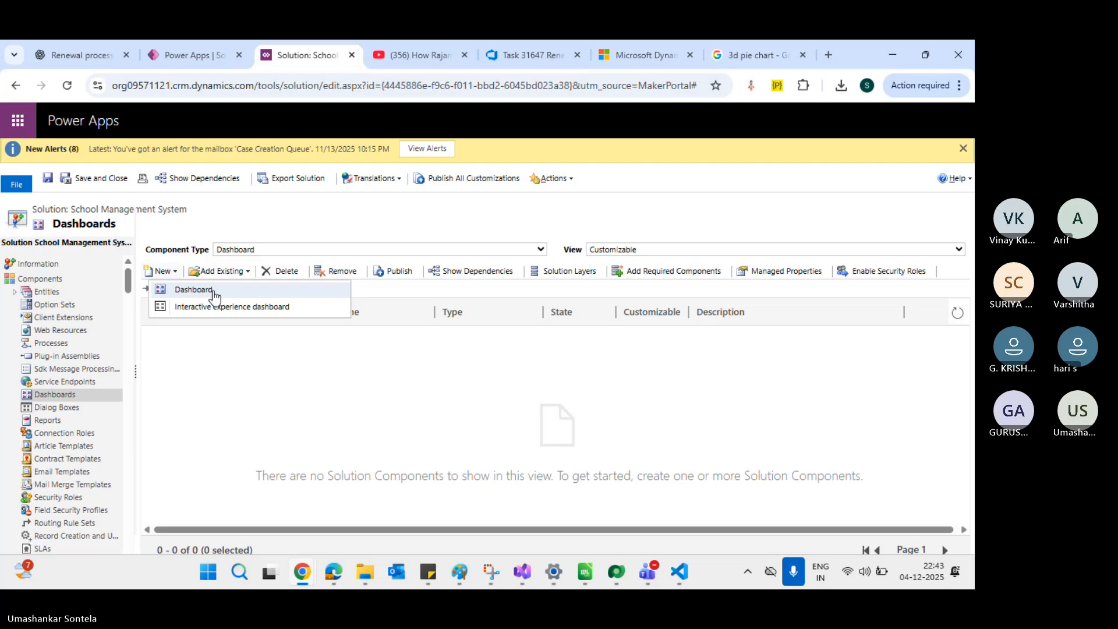
left_click(21, 294)
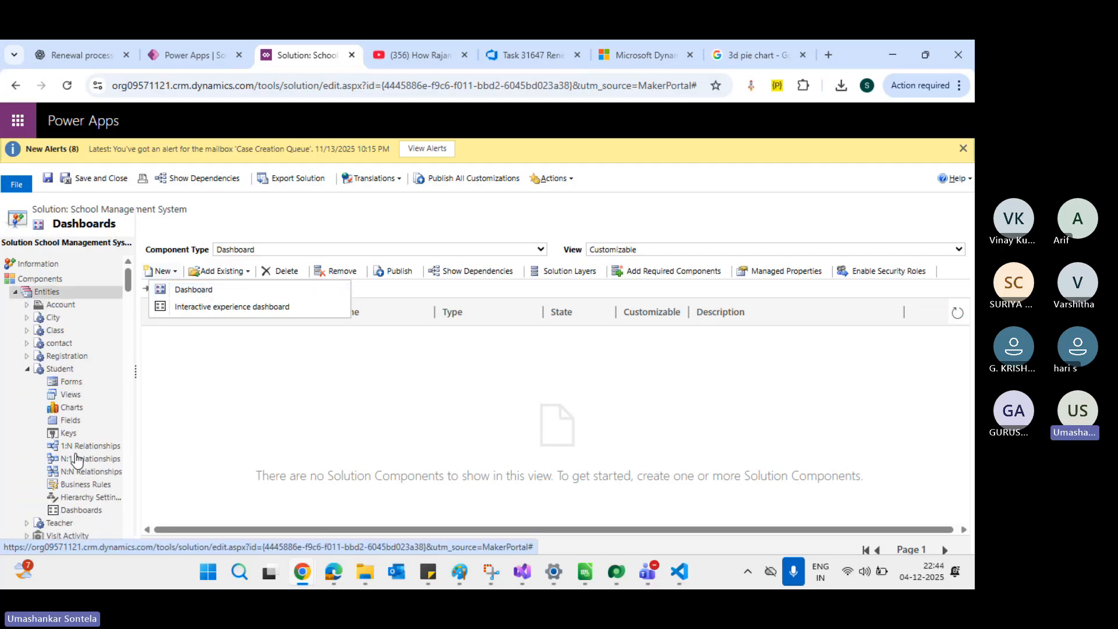
left_click(76, 510)
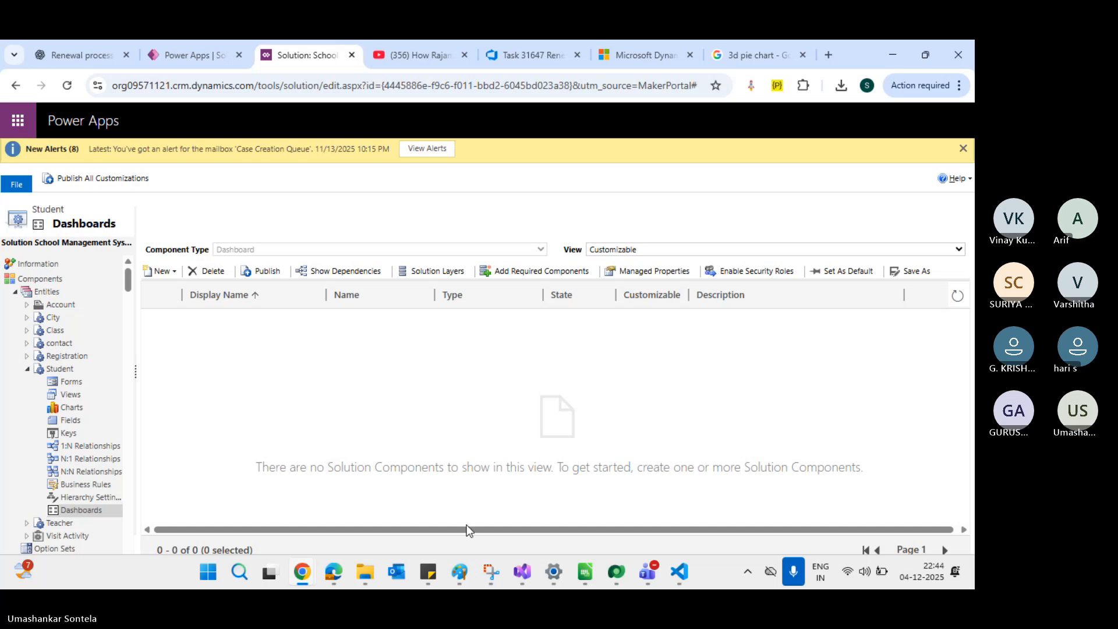
Step: Switch to the maximized Microsoft Teams meeting window and stop the meeting's recording and transcription
mouse_move(645, 572)
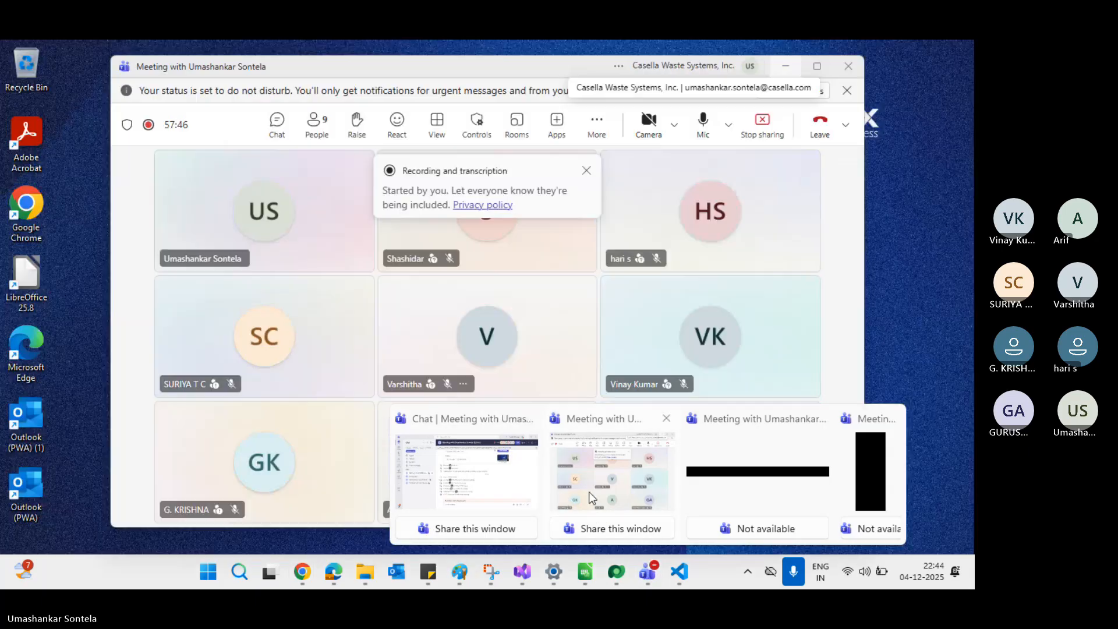
left_click(588, 491)
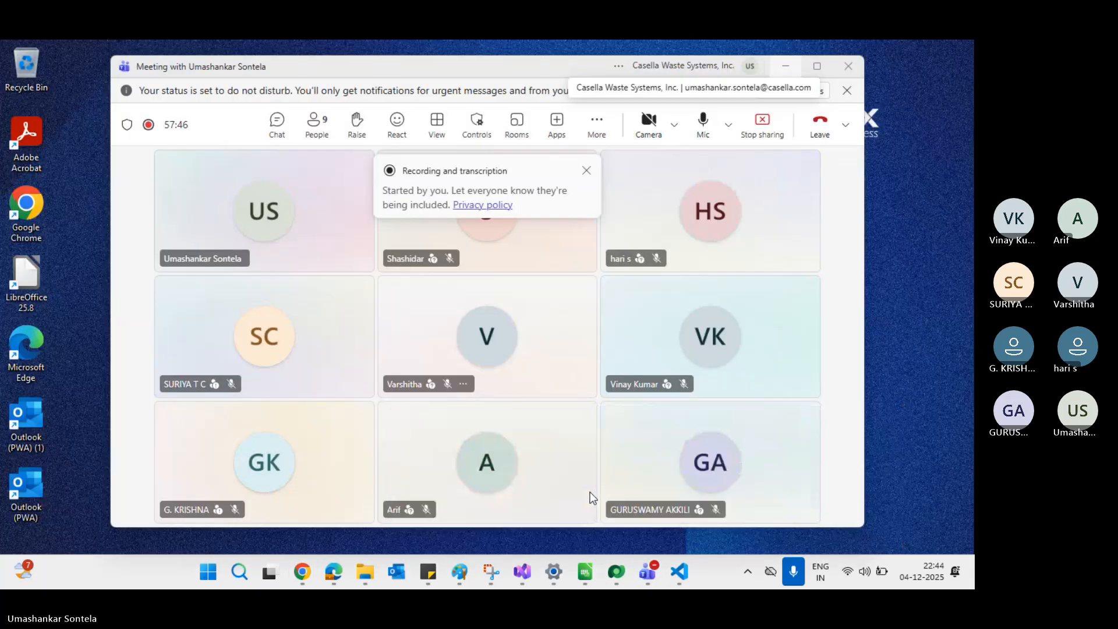
left_click(816, 65)
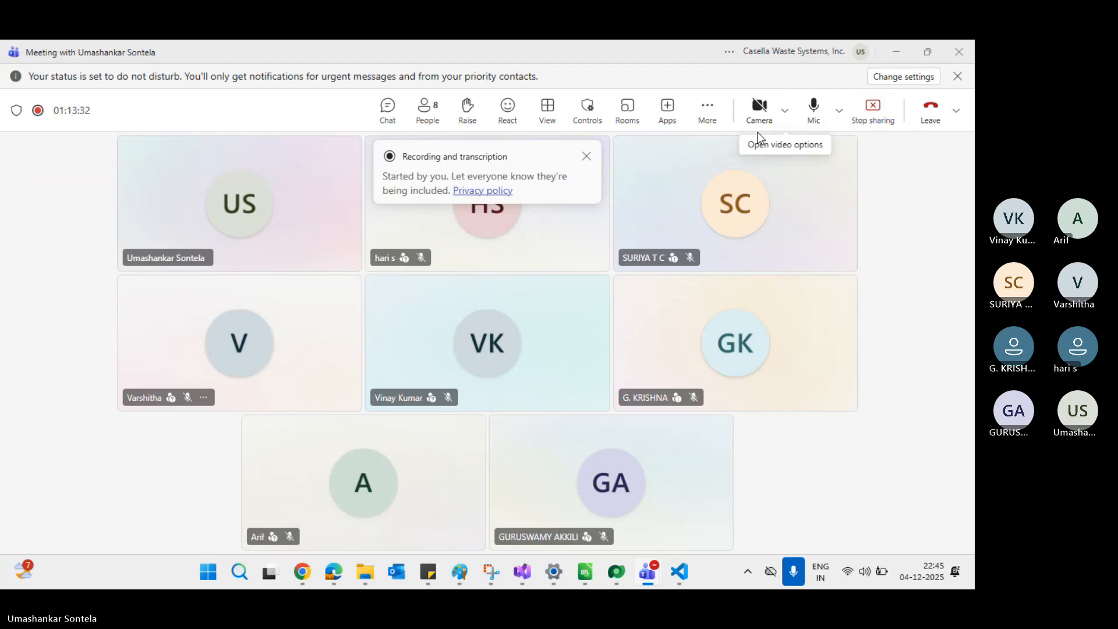
left_click(707, 118)
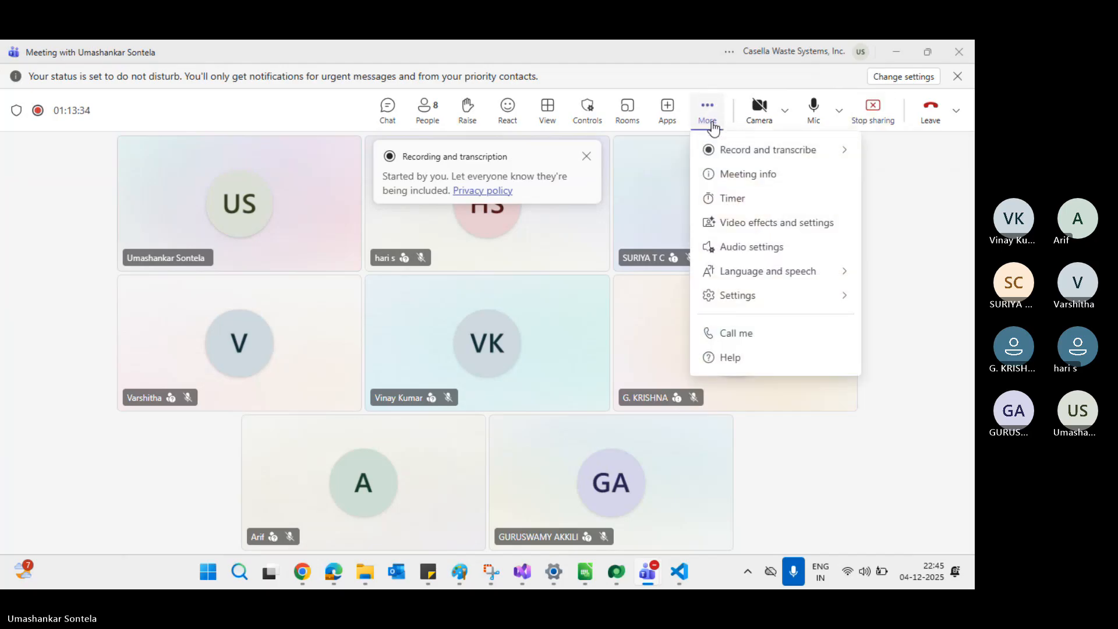
left_click(713, 156)
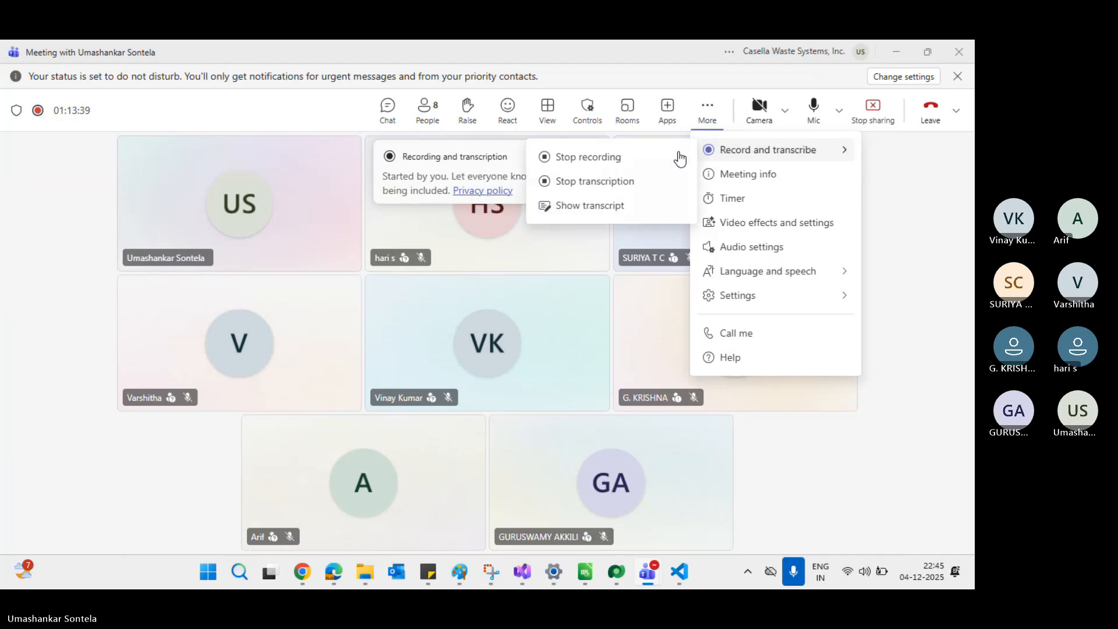
left_click(649, 155)
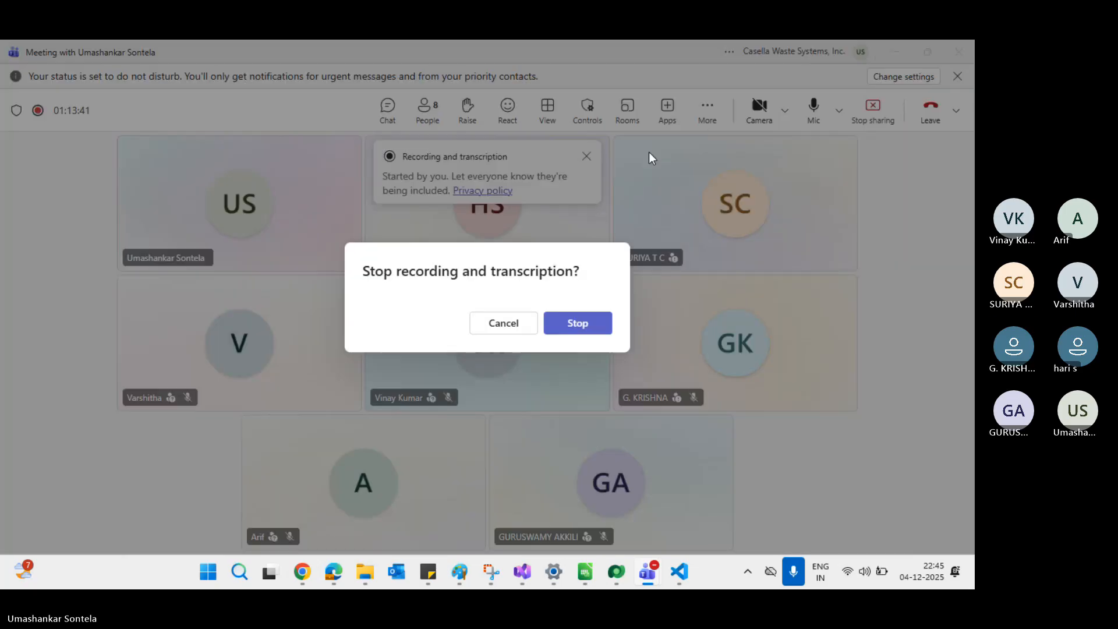
left_click(591, 324)
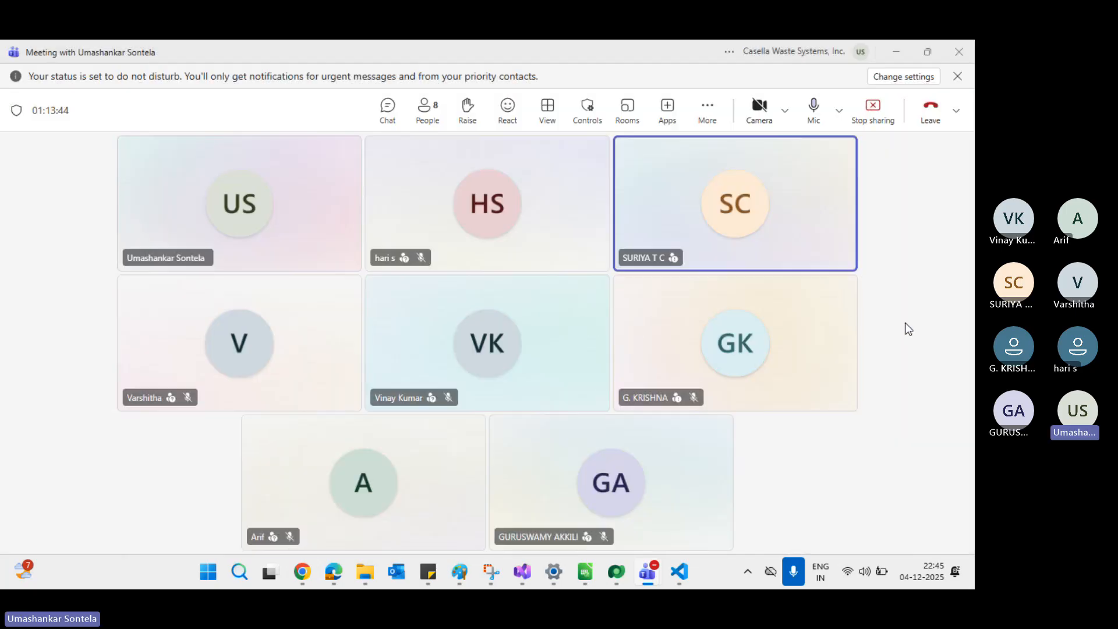